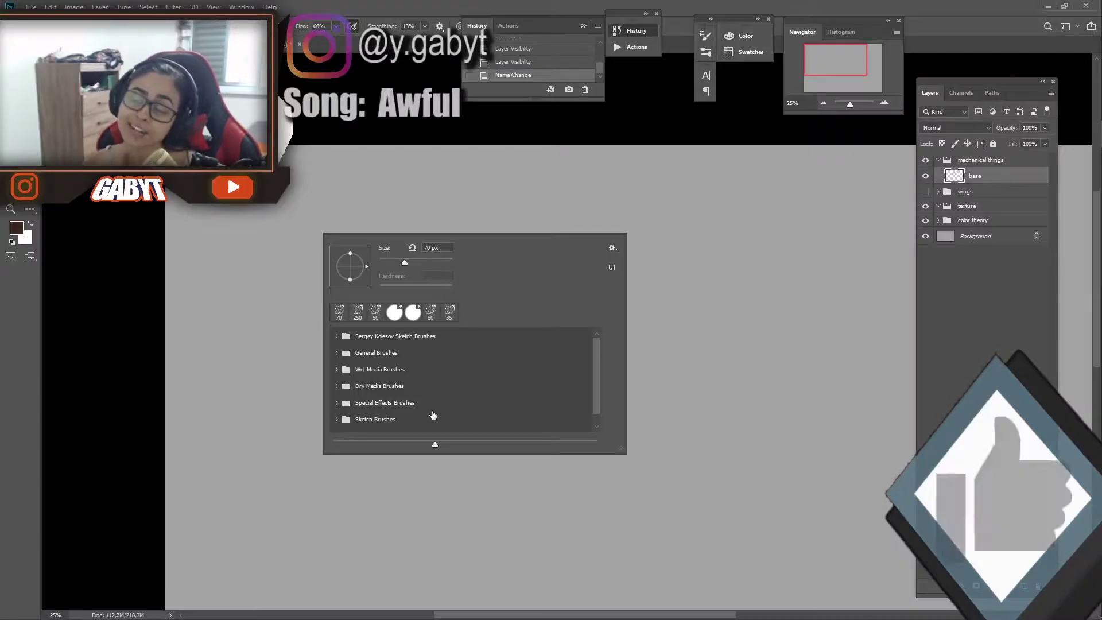
# Choose a round brush from the General Brushes set, testing and undoing a stroke
pyautogui.click(334, 356)
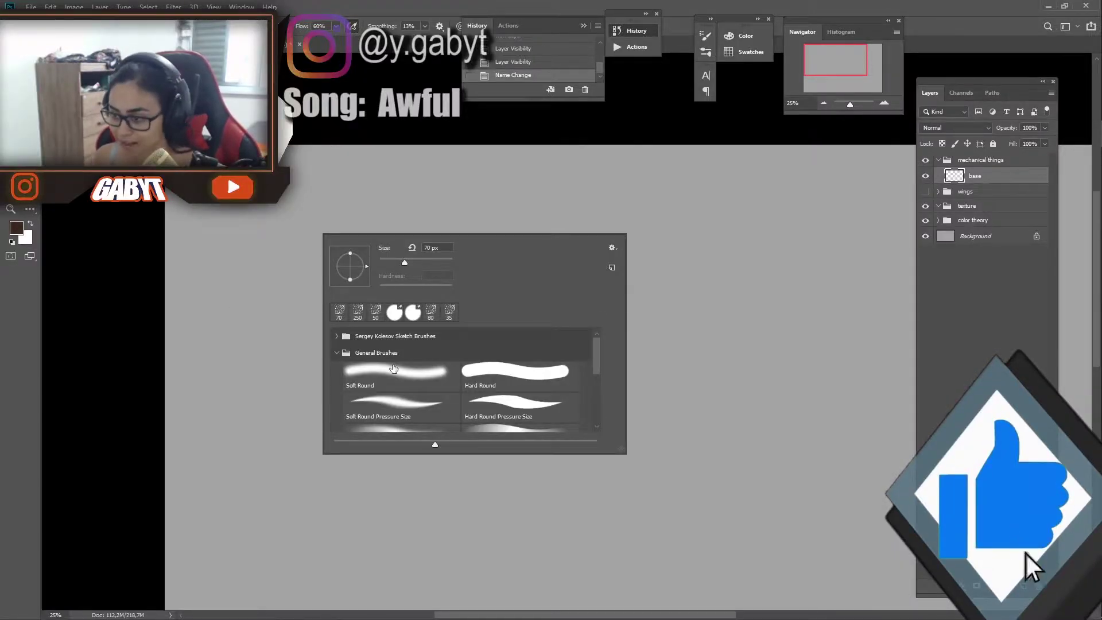
pyautogui.moveTo(455, 165); pyautogui.dragTo(713, 364)
pyautogui.hotkey('ctrl', 'z')
# Enable Transfer with Opacity Jitter controlled by Pen Pressure, then test and undo a stroke
pyautogui.press('F5')
pyautogui.click(516, 135)
pyautogui.click(631, 74)
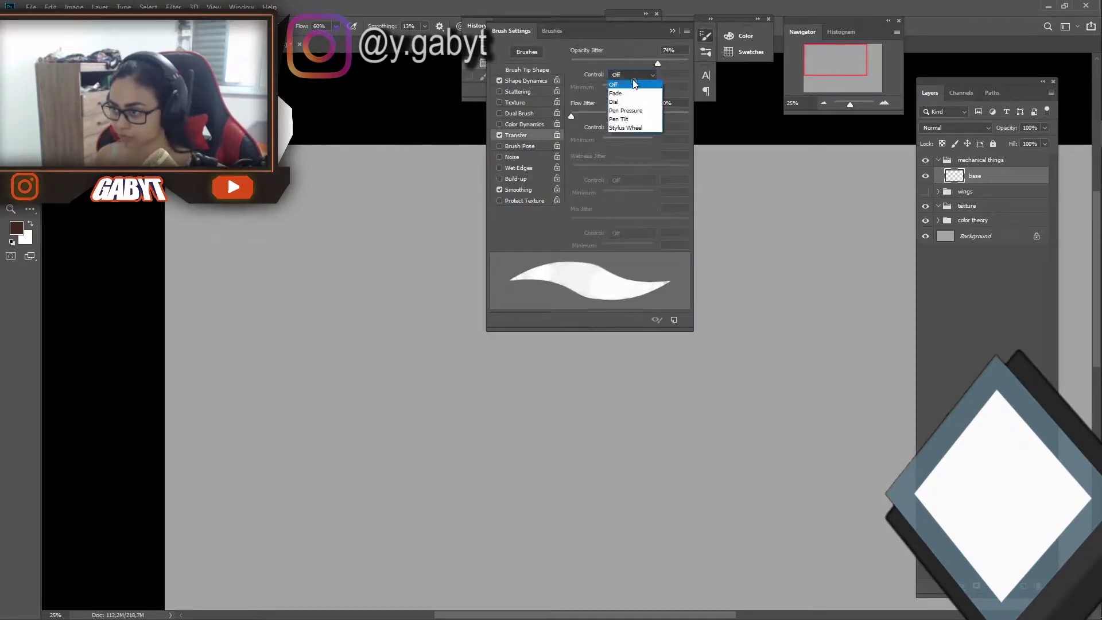
pyautogui.press('F5')
pyautogui.moveTo(406, 216); pyautogui.dragTo(689, 328)
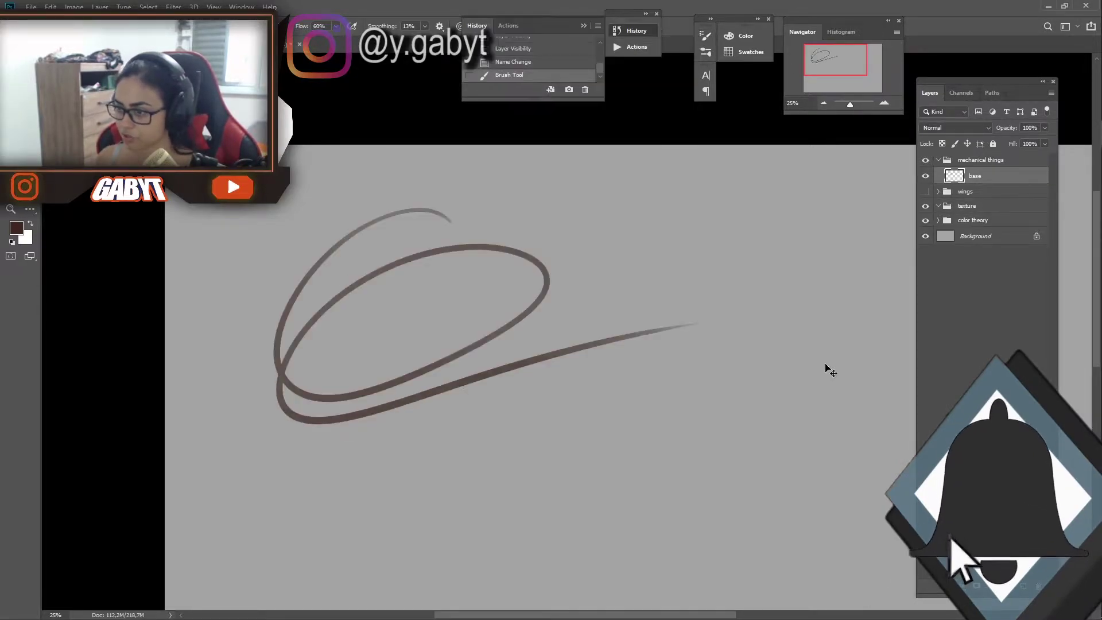
pyautogui.hotkey('ctrl', 'z')
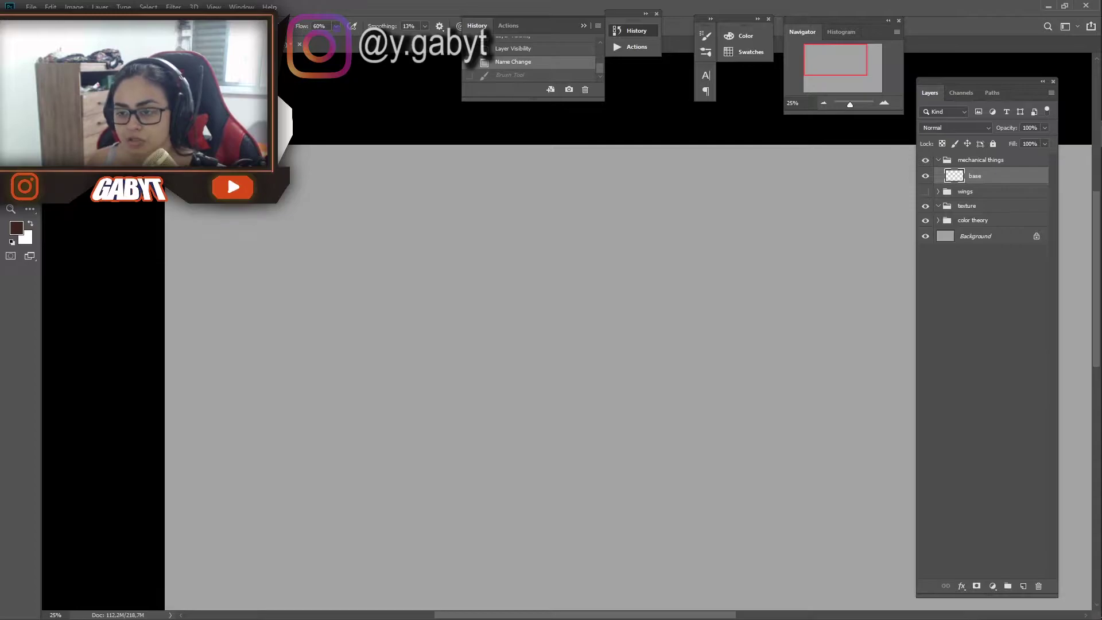
pyautogui.moveTo(218, 172); pyautogui.dragTo(241, 184)
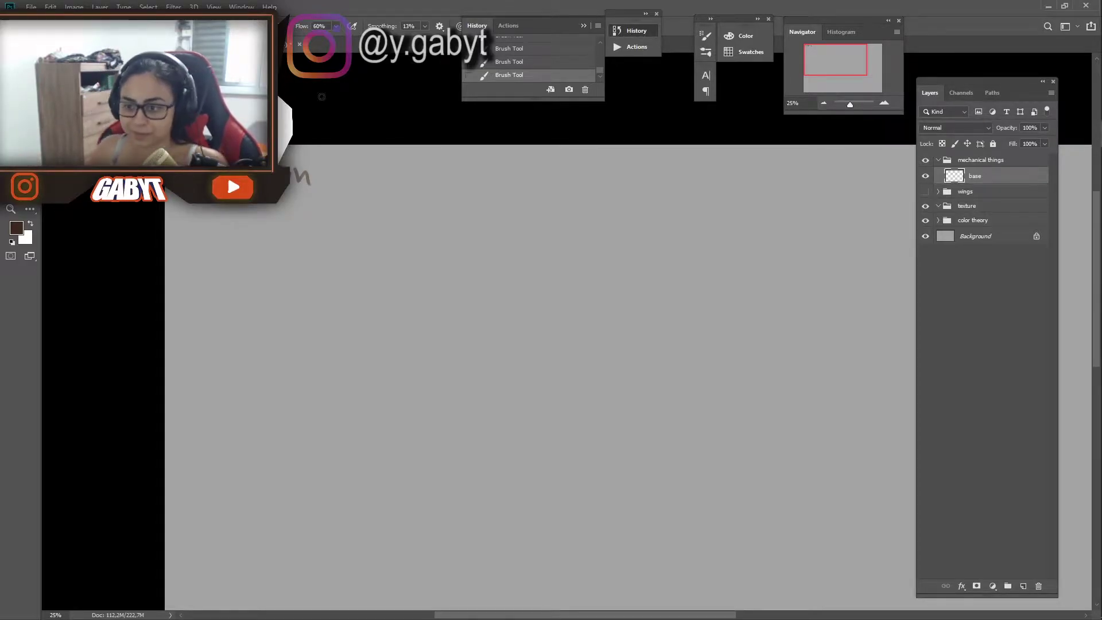
# Draw the curly cloud outline around the Reflection note and move to empty canvas
pyautogui.moveTo(337, 148); pyautogui.dragTo(279, 207)
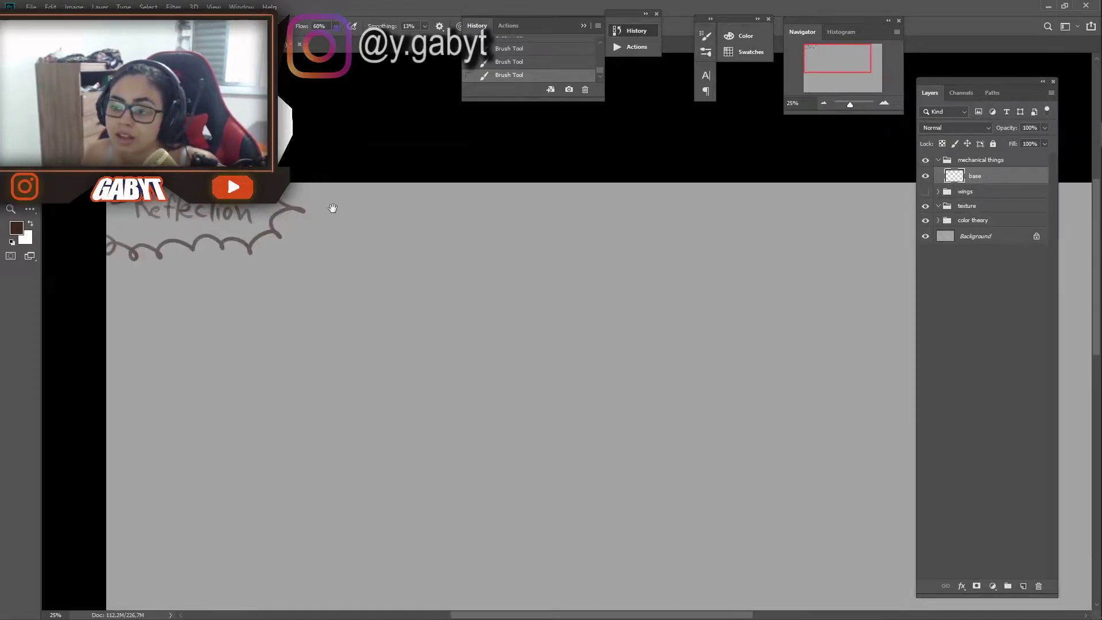
pyautogui.scroll(-1, 221, 226)
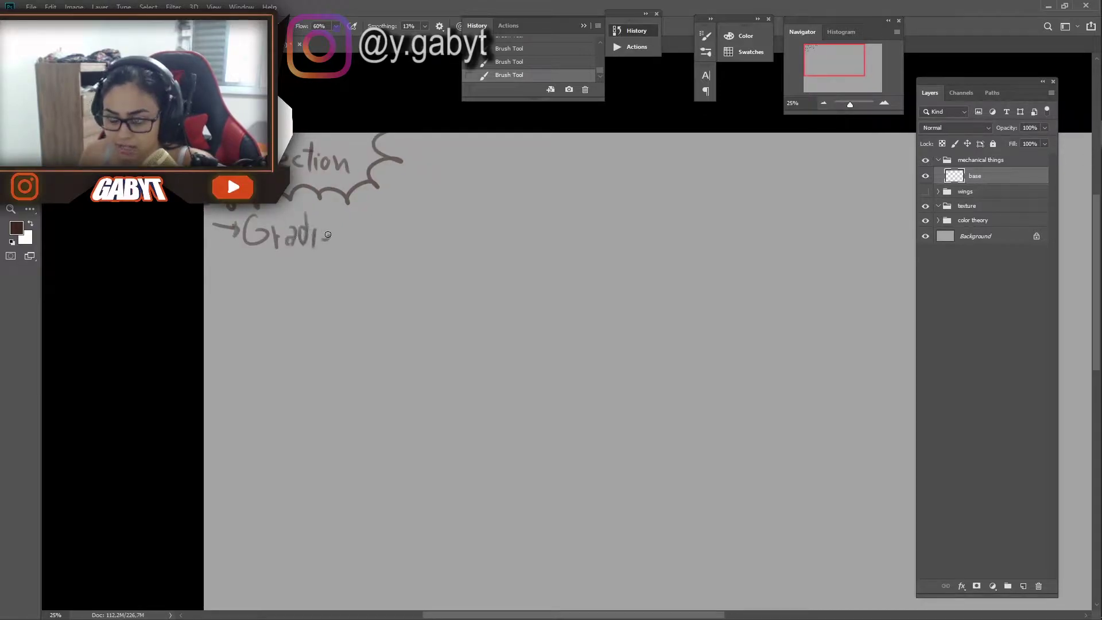
pyautogui.hscroll(3, 440, 220)
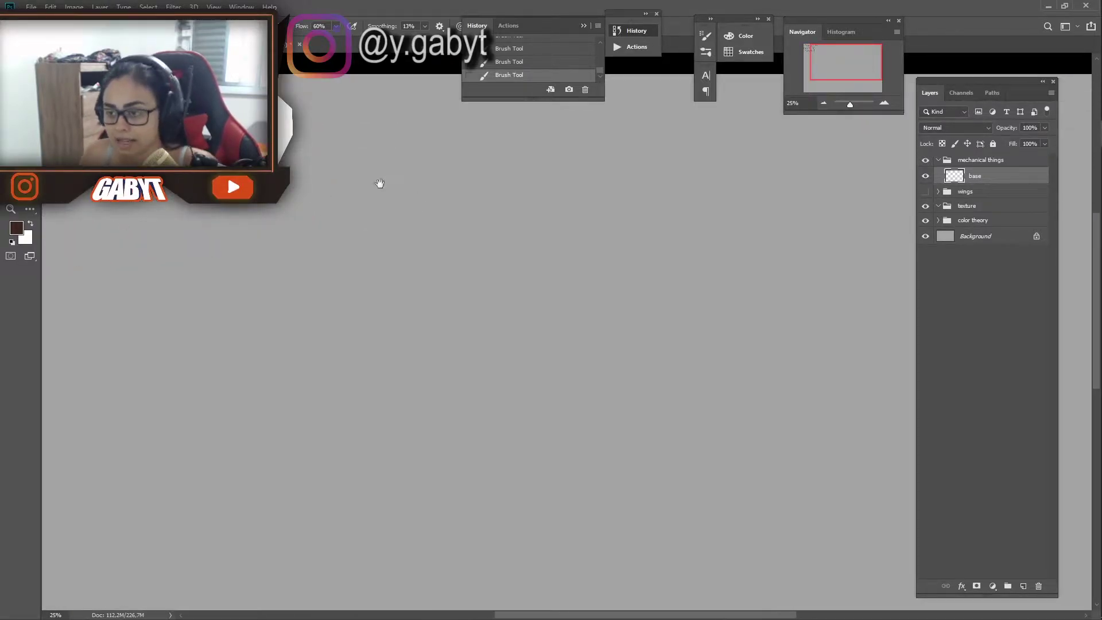
# Sketch a circle wrapped by a large outer stroke, closing the top and right side
pyautogui.moveTo(397, 143); pyautogui.dragTo(350, 203)
pyautogui.hotkey('ctrl', 'z')
pyautogui.moveTo(463, 168); pyautogui.dragTo(471, 195)
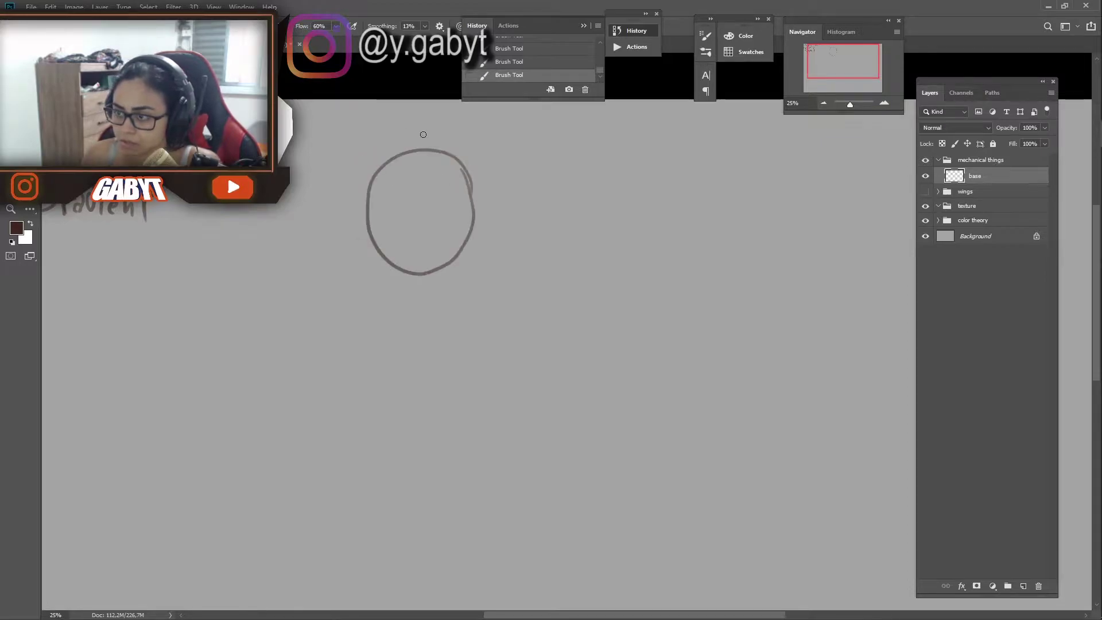
pyautogui.hotkey('ctrl', 'z')
pyautogui.moveTo(372, 250)
pyautogui.mouseDown()
pyautogui.moveTo(353, 290)
pyautogui.moveTo(394, 116)
pyautogui.mouseUp()
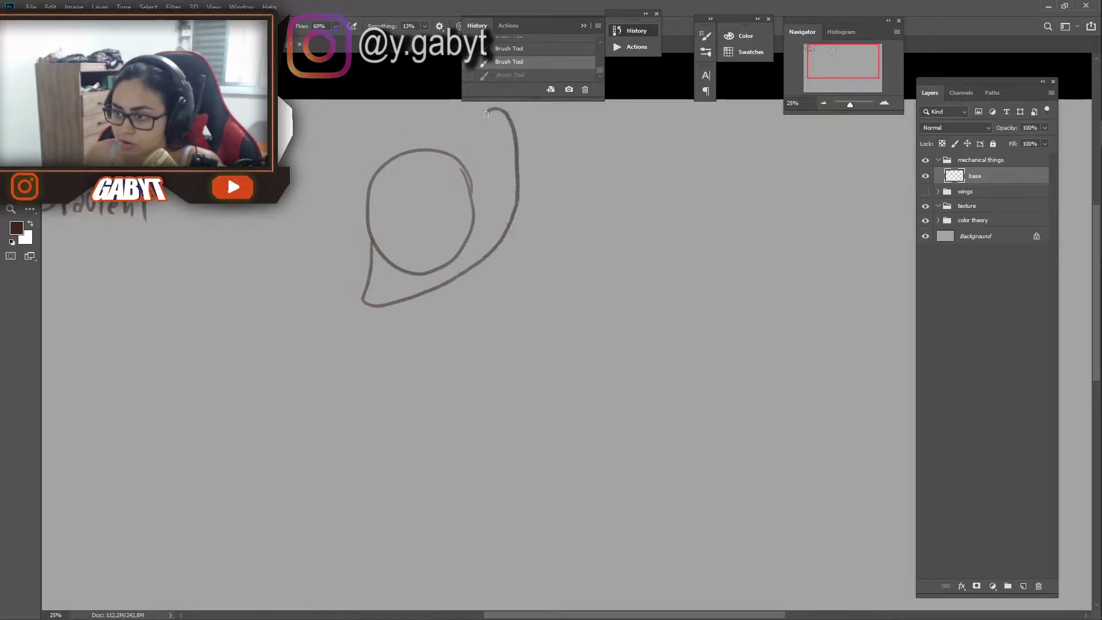
pyautogui.hotkey('ctrl', 'z')
pyautogui.moveTo(379, 252)
pyautogui.mouseDown()
pyautogui.moveTo(497, 152)
pyautogui.moveTo(460, 171)
pyautogui.moveTo(380, 168)
pyautogui.mouseUp()
pyautogui.press('e')
pyautogui.press('b')
pyautogui.moveTo(405, 124)
pyautogui.mouseDown()
pyautogui.moveTo(508, 135)
pyautogui.moveTo(497, 172)
pyautogui.mouseUp()
pyautogui.moveTo(404, 123); pyautogui.dragTo(432, 114)
# Lasso the sketched shape, move it to a new spot, and add a right-edge stroke
pyautogui.press('l')
pyautogui.moveTo(345, 115)
pyautogui.mouseDown()
pyautogui.moveTo(460, 149)
pyautogui.moveTo(303, 195)
pyautogui.mouseUp()
pyautogui.hotkey('ctrl', 'd')
pyautogui.moveTo(346, 233); pyautogui.dragTo(358, 260)
pyautogui.moveTo(454, 252); pyautogui.dragTo(462, 274)
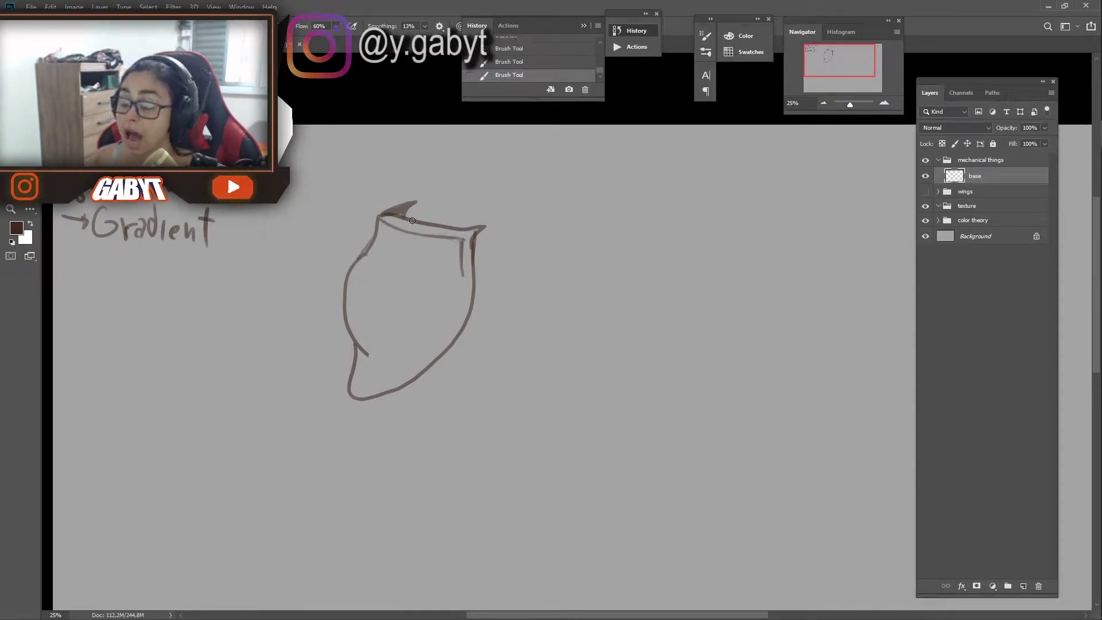
# Erase part of the top-left edge and the hook at the top-right corner
pyautogui.press('e')
pyautogui.moveTo(382, 217)
pyautogui.mouseDown()
pyautogui.moveTo(405, 222)
pyautogui.moveTo(379, 222)
pyautogui.mouseUp()
pyautogui.press('b')
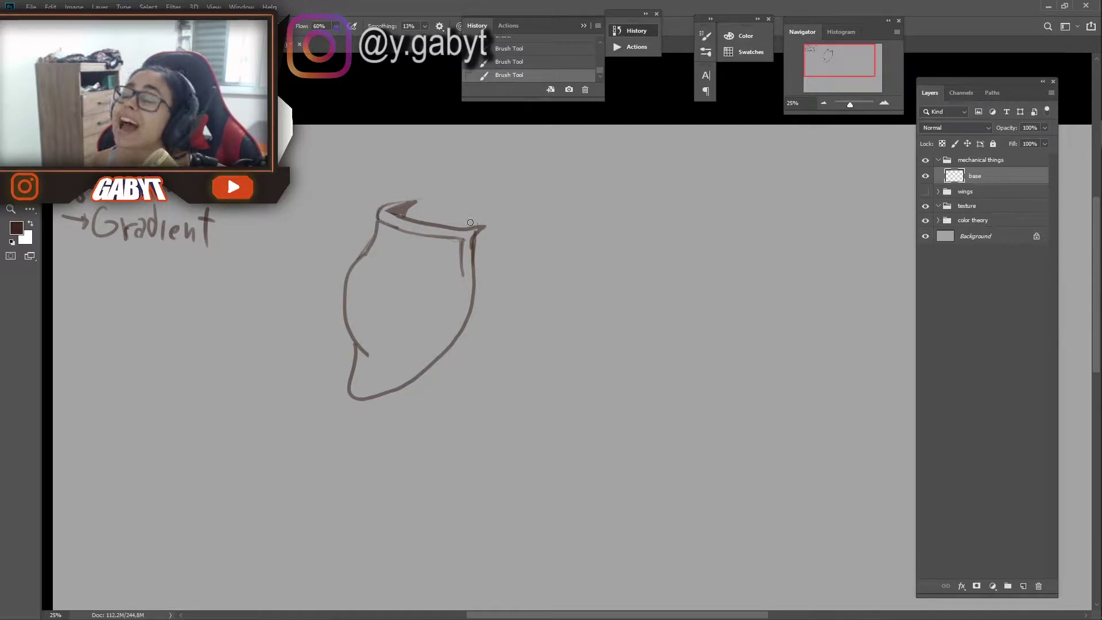
pyautogui.press('e')
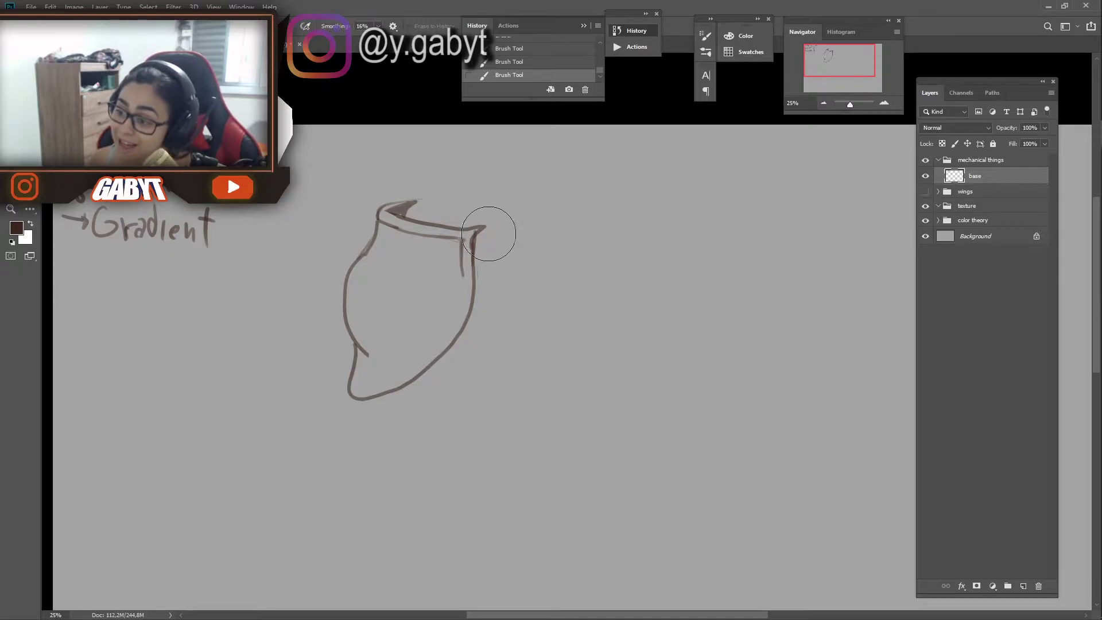
pyautogui.moveTo(485, 230); pyautogui.dragTo(474, 269)
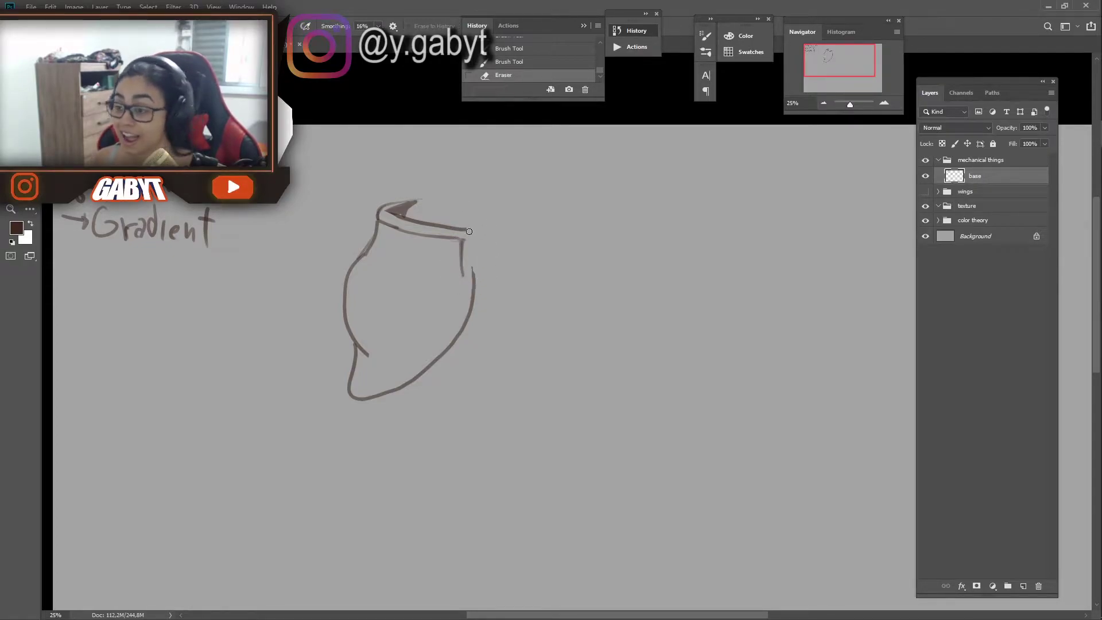
pyautogui.press('b')
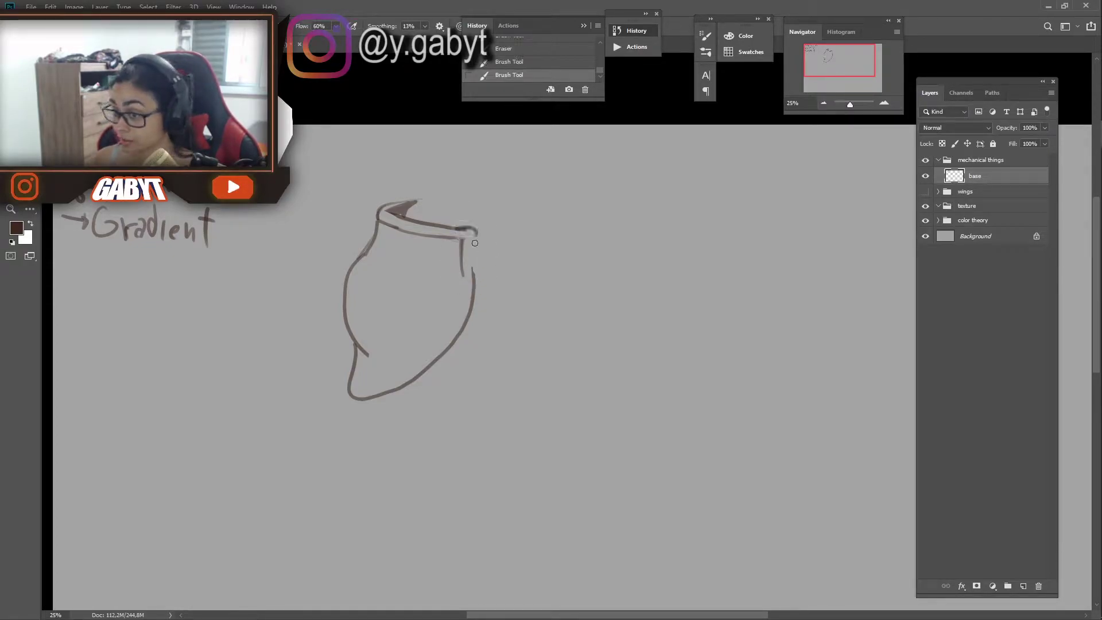
# Trim the right edge and bottom-left corner, then redraw the left edge of the shield
pyautogui.press('e')
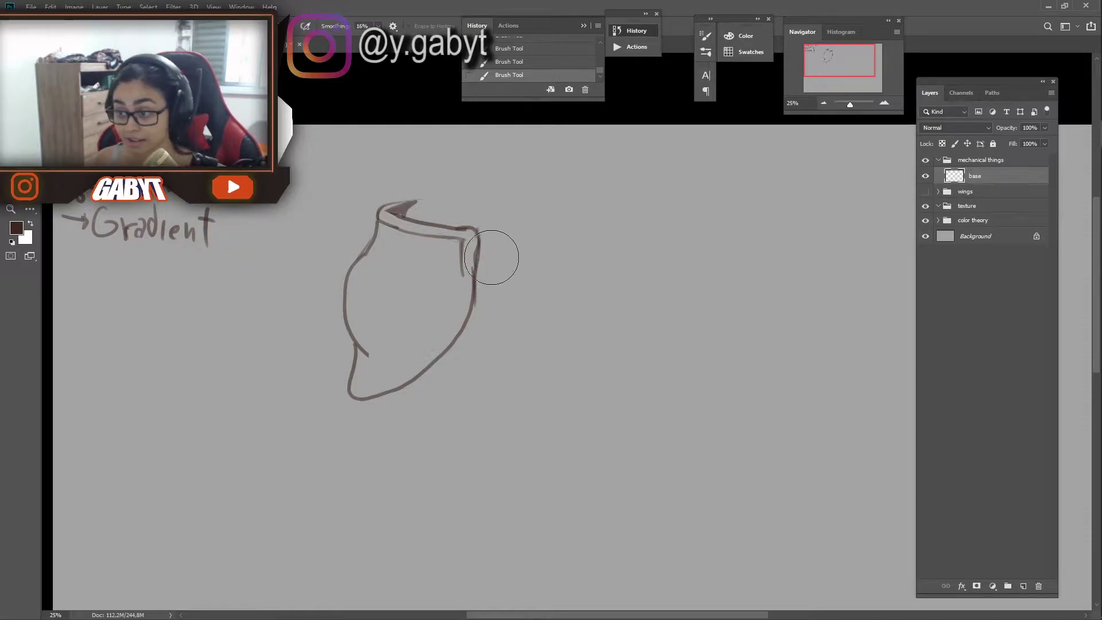
pyautogui.moveTo(492, 256)
pyautogui.mouseDown()
pyautogui.moveTo(488, 298)
pyautogui.moveTo(475, 281)
pyautogui.mouseUp()
pyautogui.press('b')
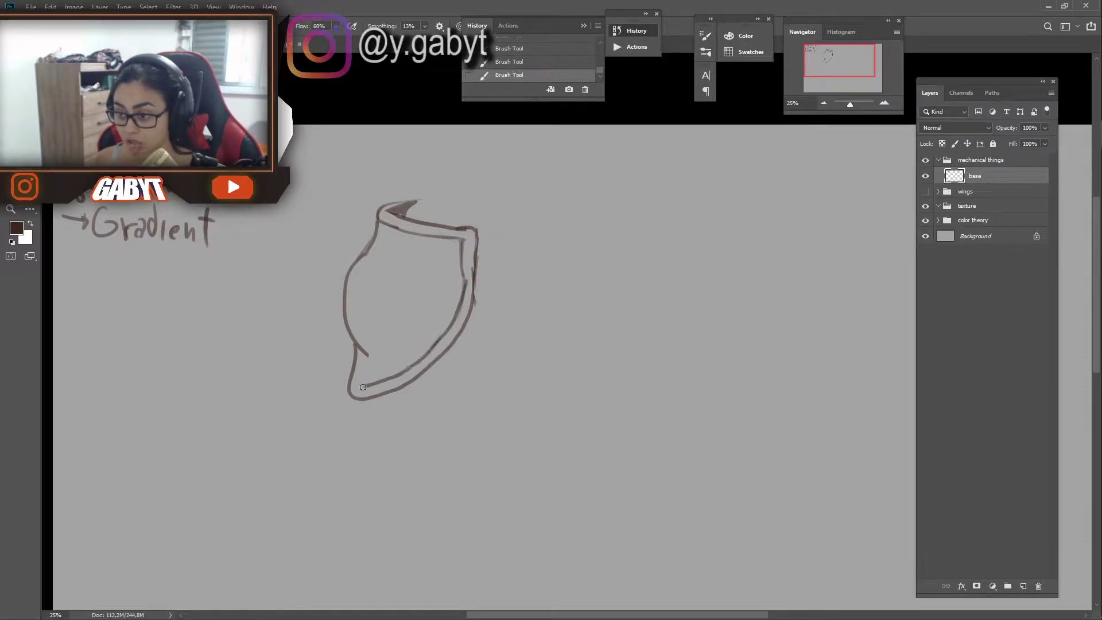
pyautogui.press('e')
pyautogui.moveTo(363, 387); pyautogui.dragTo(363, 388)
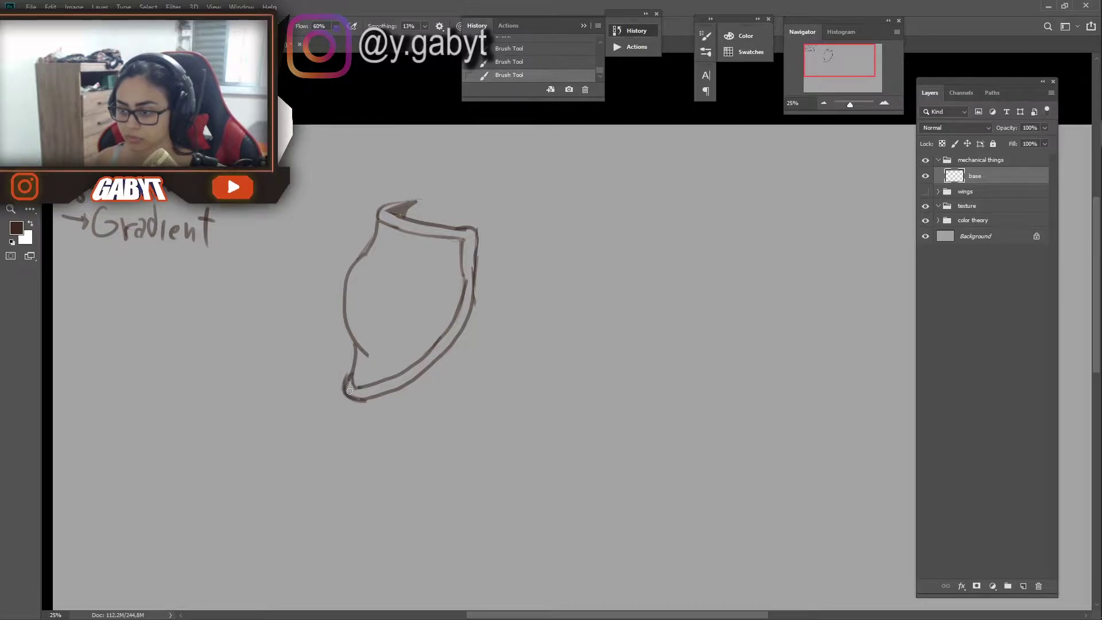
pyautogui.press('e')
pyautogui.press('b')
pyautogui.moveTo(357, 276)
pyautogui.mouseDown()
pyautogui.moveTo(376, 233)
pyautogui.moveTo(353, 351)
pyautogui.moveTo(408, 341)
pyautogui.mouseUp()
# Undo a trial layer duplicate and create a new layer named 'base'
pyautogui.hotkey('ctrl', 'j')
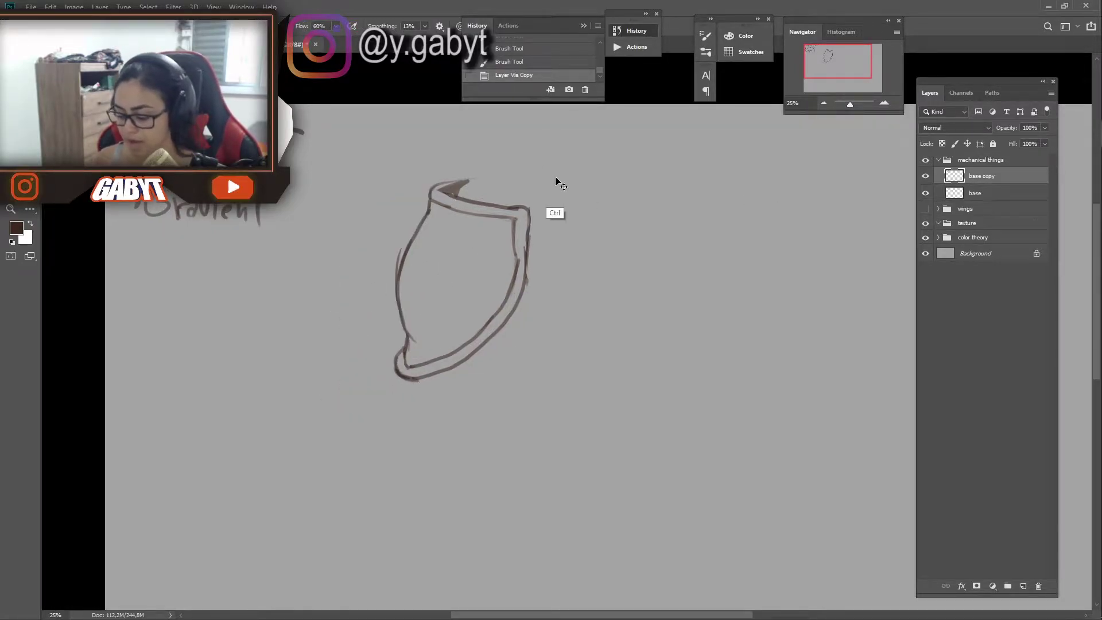
pyautogui.hotkey('ctrl', 't')
pyautogui.press('Escape')
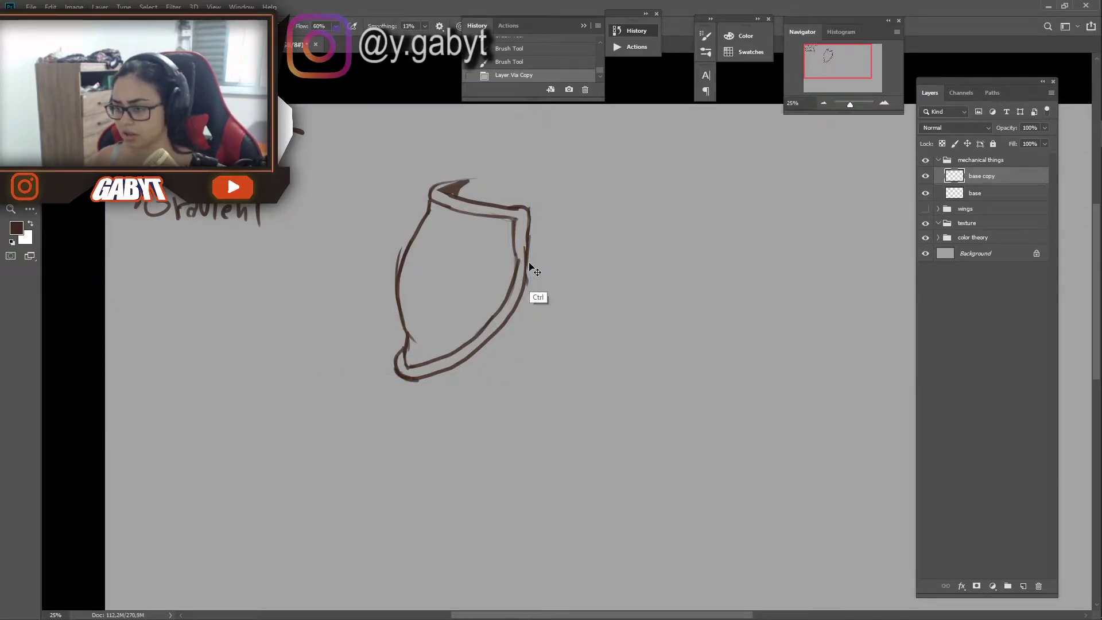
pyautogui.hotkey('ctrl', 'z')
pyautogui.hotkey('ctrl', 'shift', 'n')
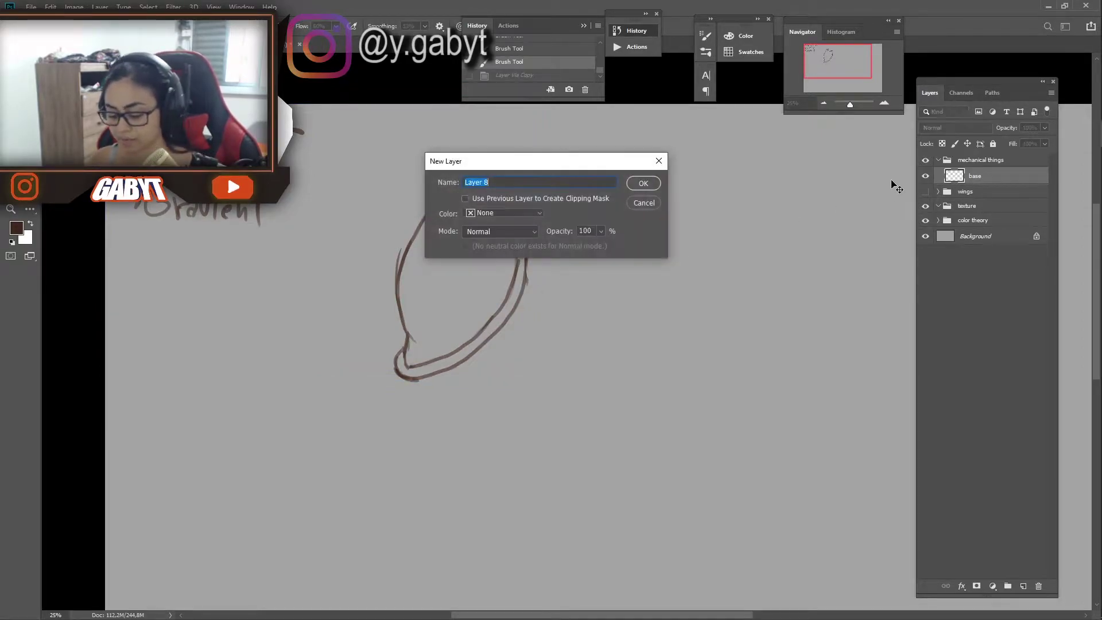
pyautogui.write('base')
pyautogui.press('Return')
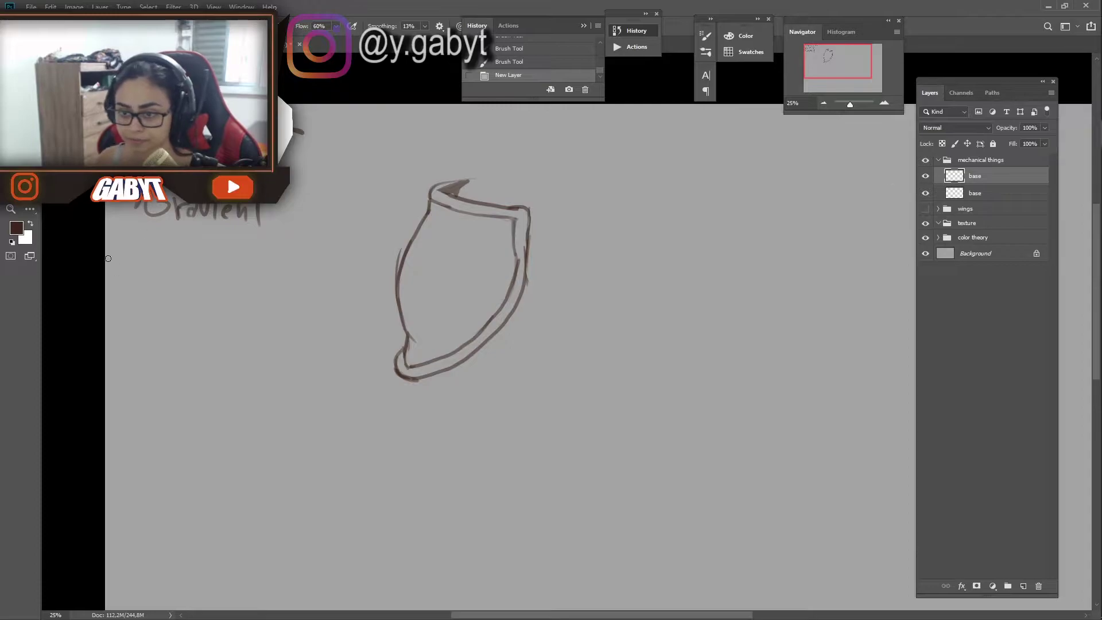
# Set the foreground colour to cool grey #535259 and start painting the shield interior
pyautogui.click(15, 228)
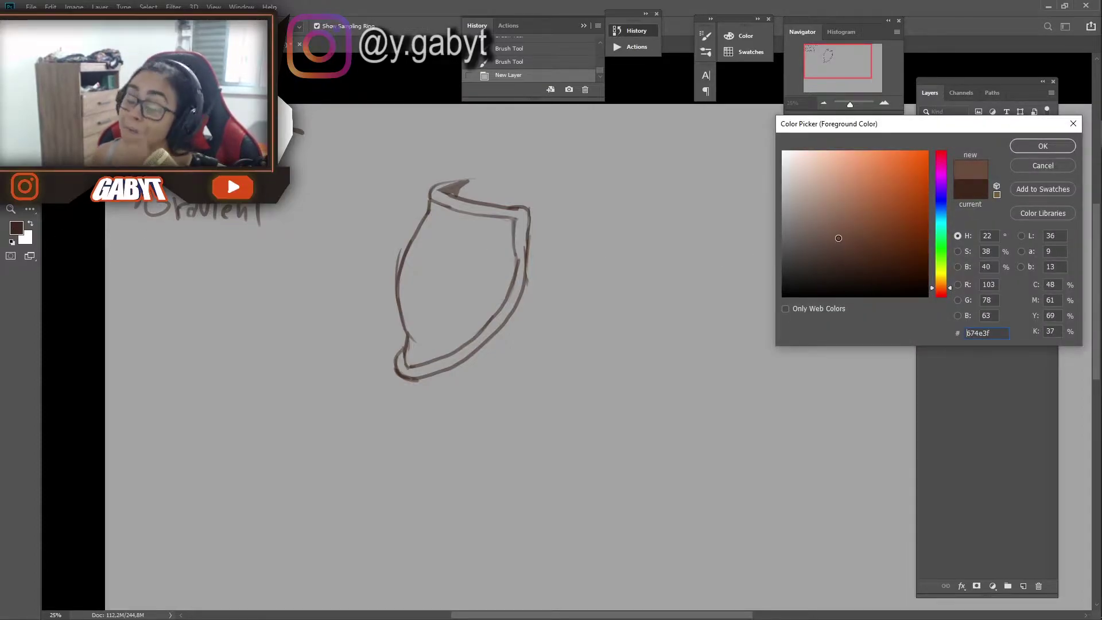
pyautogui.click(797, 248)
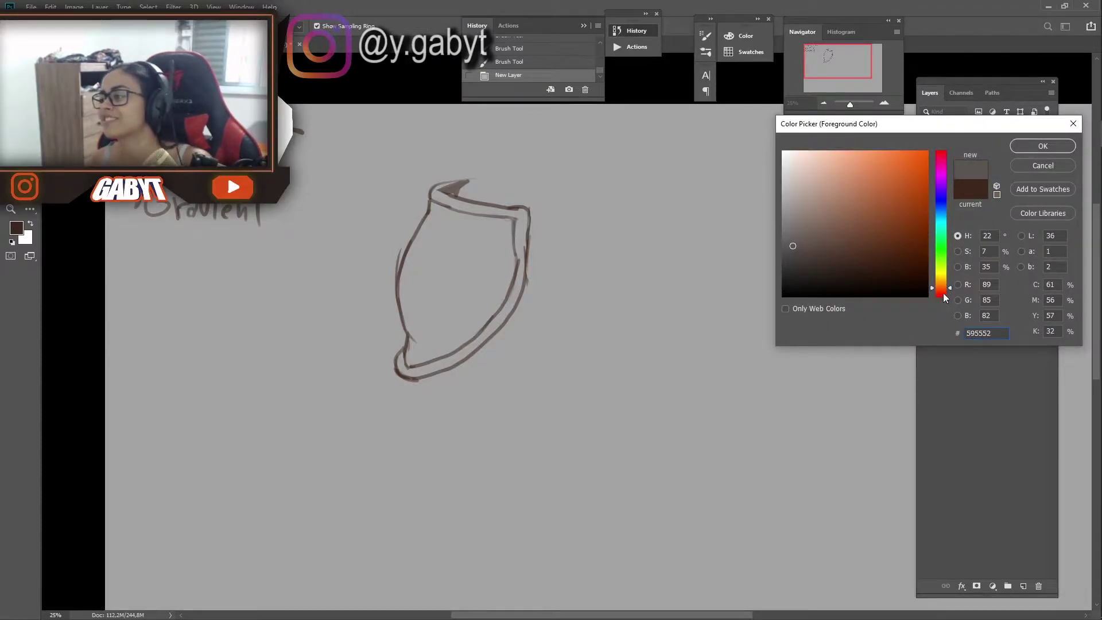
pyautogui.moveTo(944, 294)
pyautogui.mouseDown()
pyautogui.moveTo(936, 198)
pyautogui.moveTo(942, 208)
pyautogui.mouseUp()
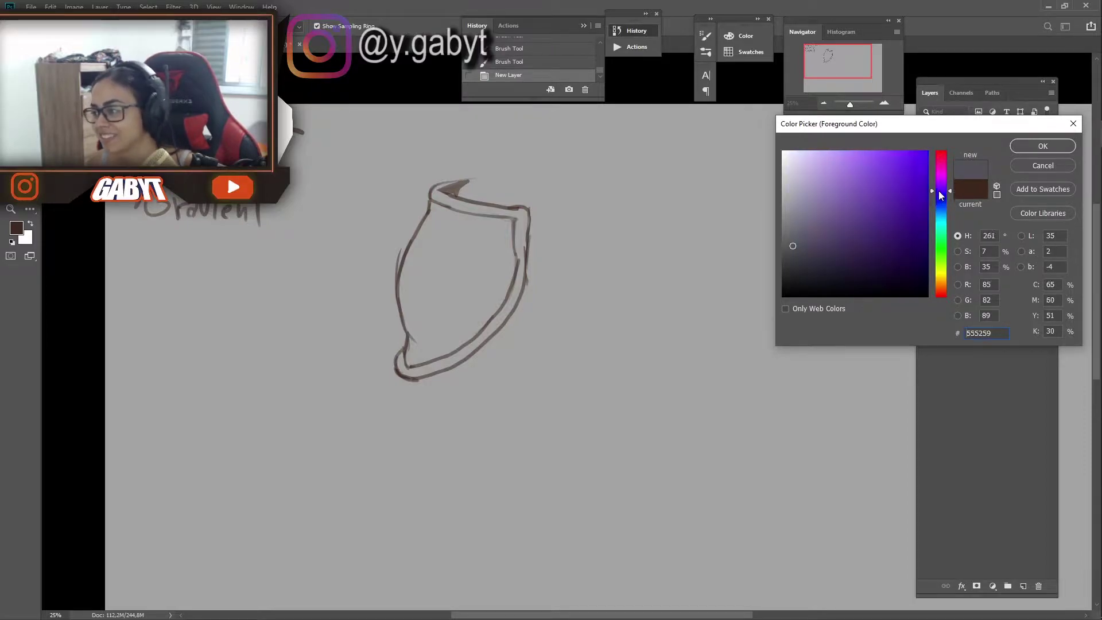
pyautogui.click(1035, 151)
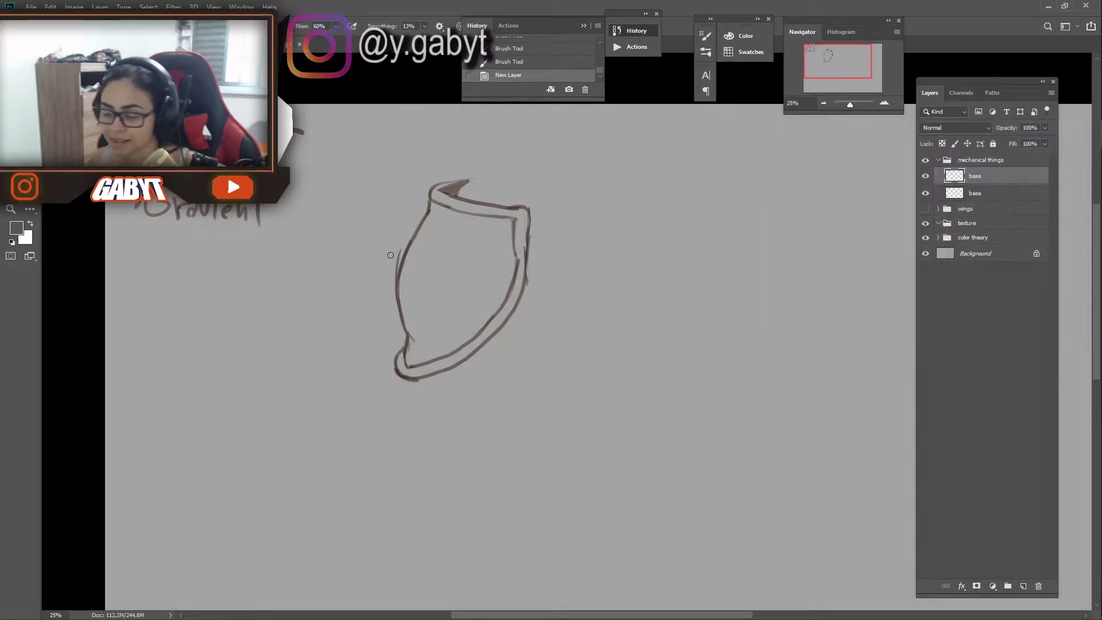
pyautogui.moveTo(459, 230)
pyautogui.mouseDown()
pyautogui.moveTo(453, 327)
pyautogui.moveTo(420, 339)
pyautogui.moveTo(438, 228)
pyautogui.moveTo(488, 287)
pyautogui.moveTo(523, 218)
pyautogui.moveTo(442, 217)
pyautogui.mouseUp()
# Fill the shield grey, place the fill below the outline, and darken its top
pyautogui.moveTo(492, 313); pyautogui.dragTo(432, 362)
pyautogui.moveTo(515, 299); pyautogui.dragTo(526, 275)
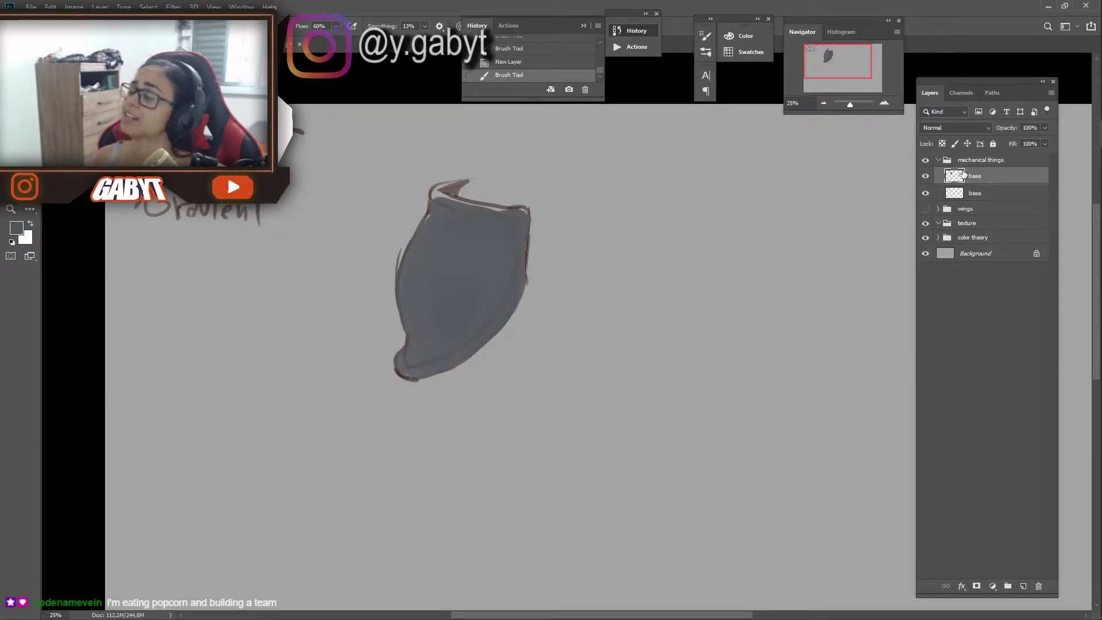
pyautogui.moveTo(984, 183); pyautogui.dragTo(992, 204)
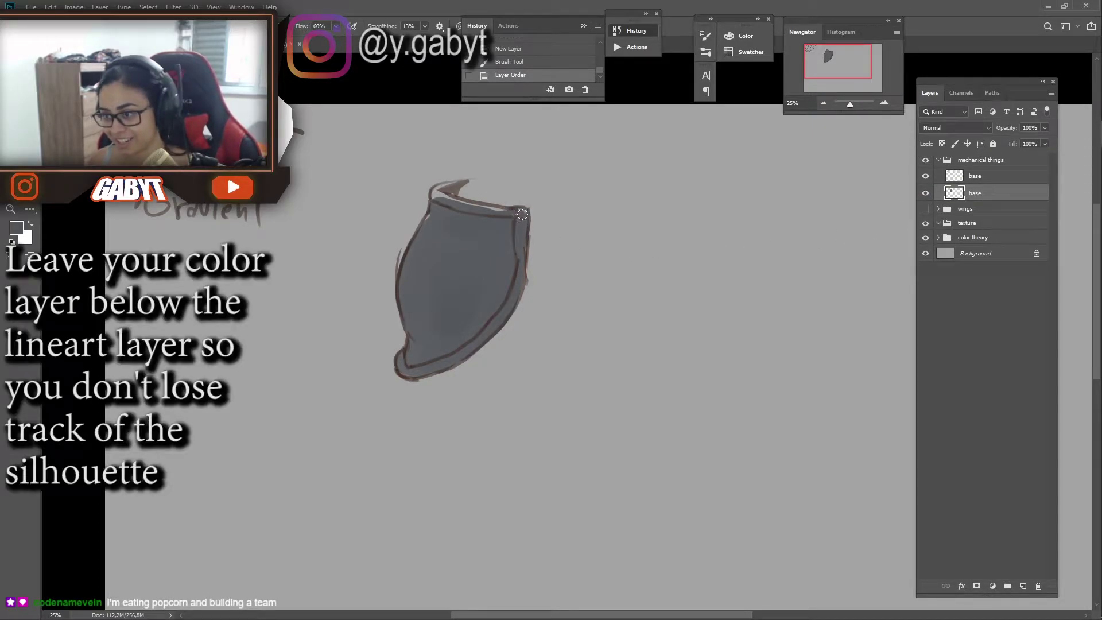
pyautogui.moveTo(445, 187); pyautogui.dragTo(468, 181)
pyautogui.moveTo(434, 198); pyautogui.dragTo(469, 180)
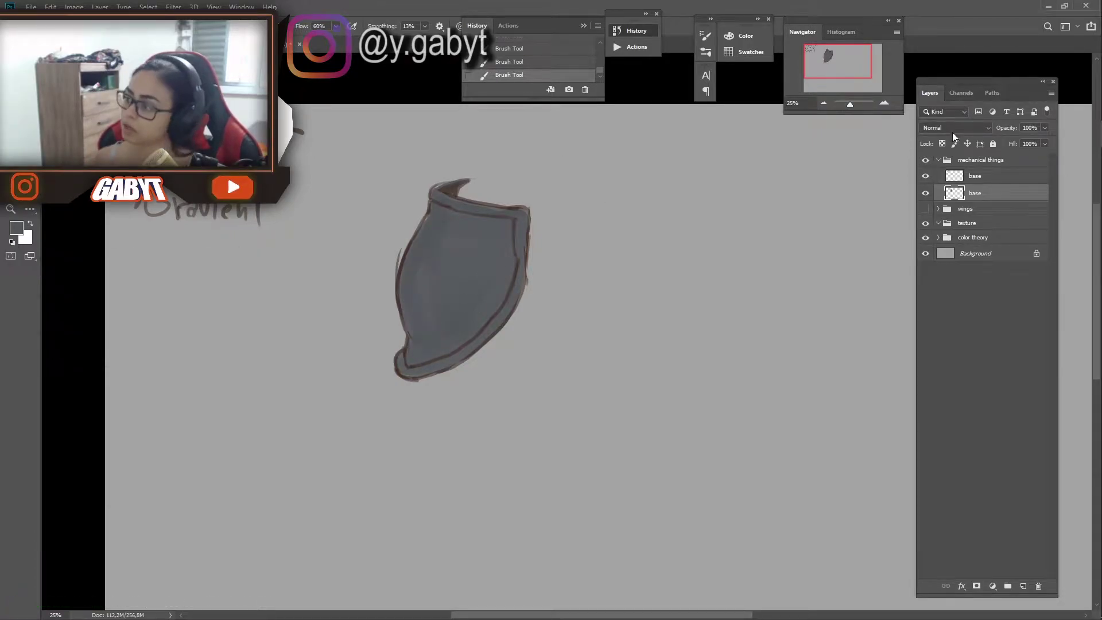
# Lock the fill layer's transparent pixels and choose an olive-brown rim colour
pyautogui.click(942, 144)
pyautogui.click(16, 228)
pyautogui.moveTo(942, 295); pyautogui.dragTo(941, 275)
pyautogui.click(835, 239)
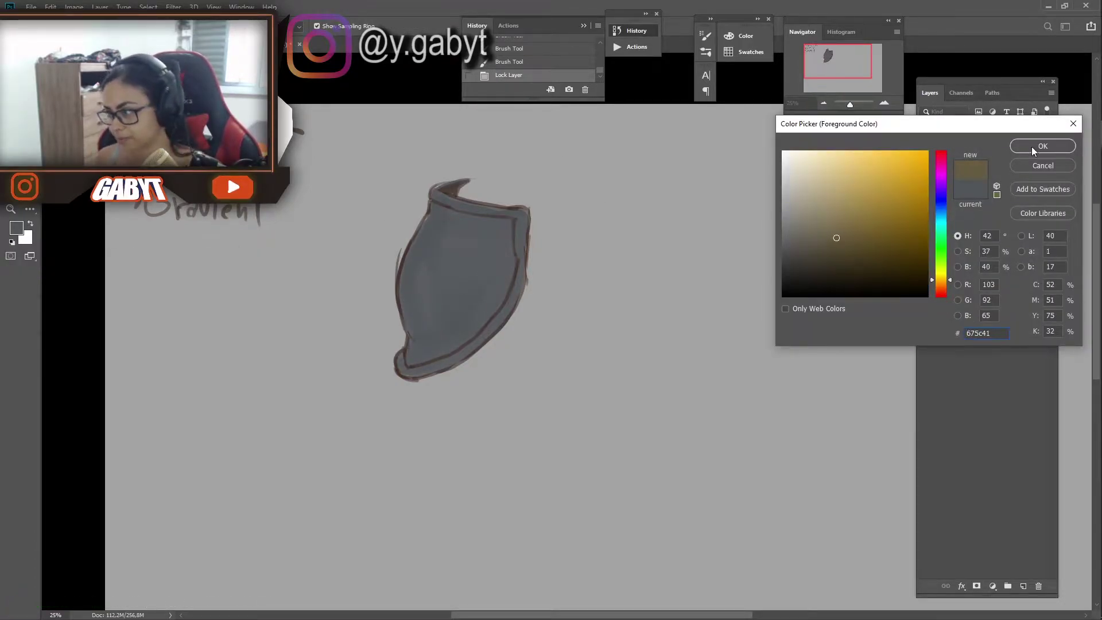
pyautogui.click(1043, 145)
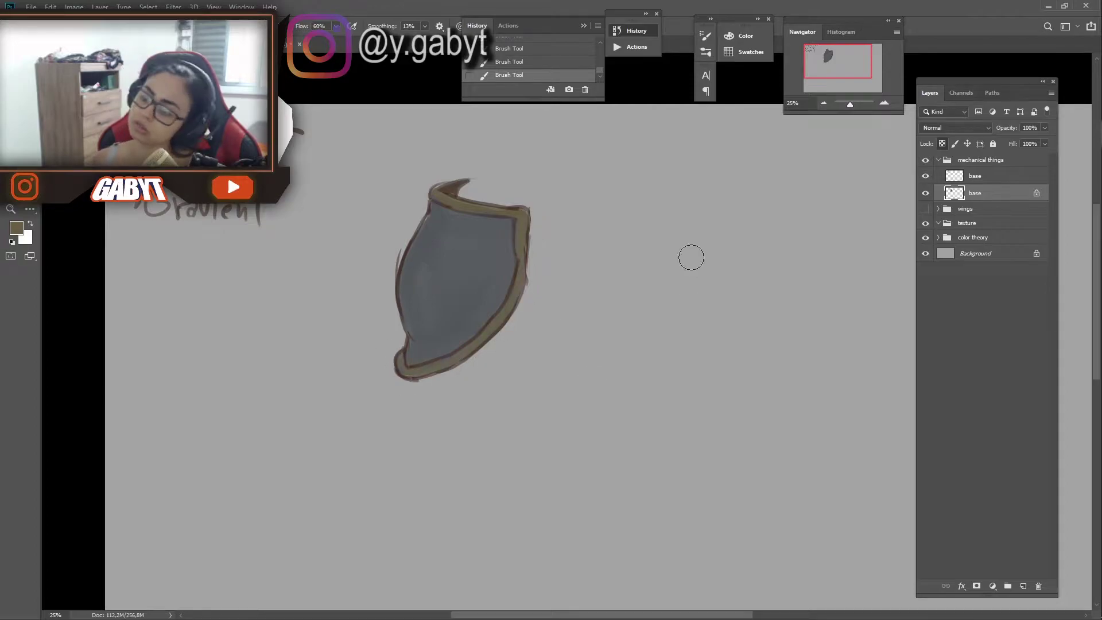
# Merge the fill and outline, then copy the shield to the right of the original
pyautogui.hotkey('ctrl', 'e')
pyautogui.moveTo(367, 166); pyautogui.dragTo(187, 364)
pyautogui.hotkey('ctrl', 'j')
pyautogui.hotkey('ctrl', 't')
pyautogui.moveTo(322, 287); pyautogui.dragTo(572, 295)
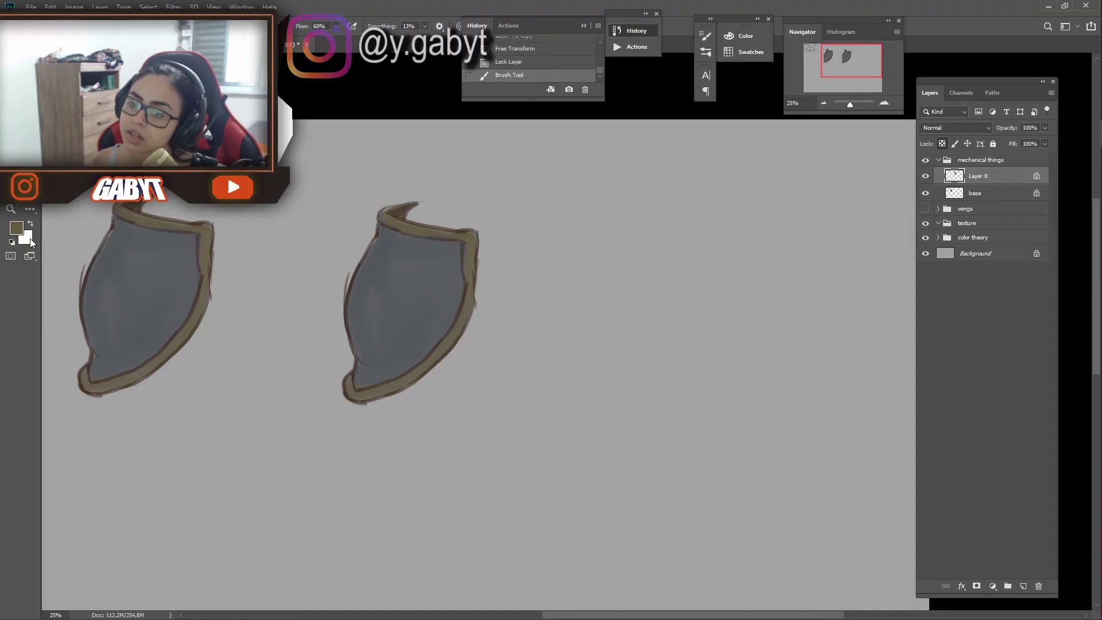
# Pick a lighter tan foreground colour and try a test stroke on the right shield, undoing it
pyautogui.click(17, 228)
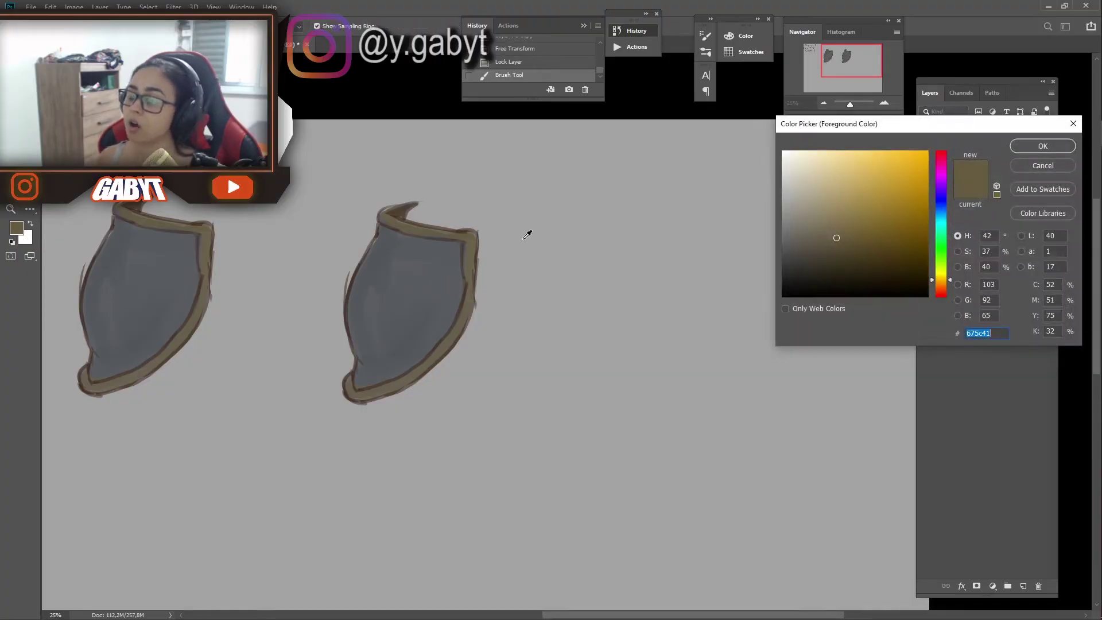
pyautogui.click(839, 207)
pyautogui.click(834, 184)
pyautogui.press('Return')
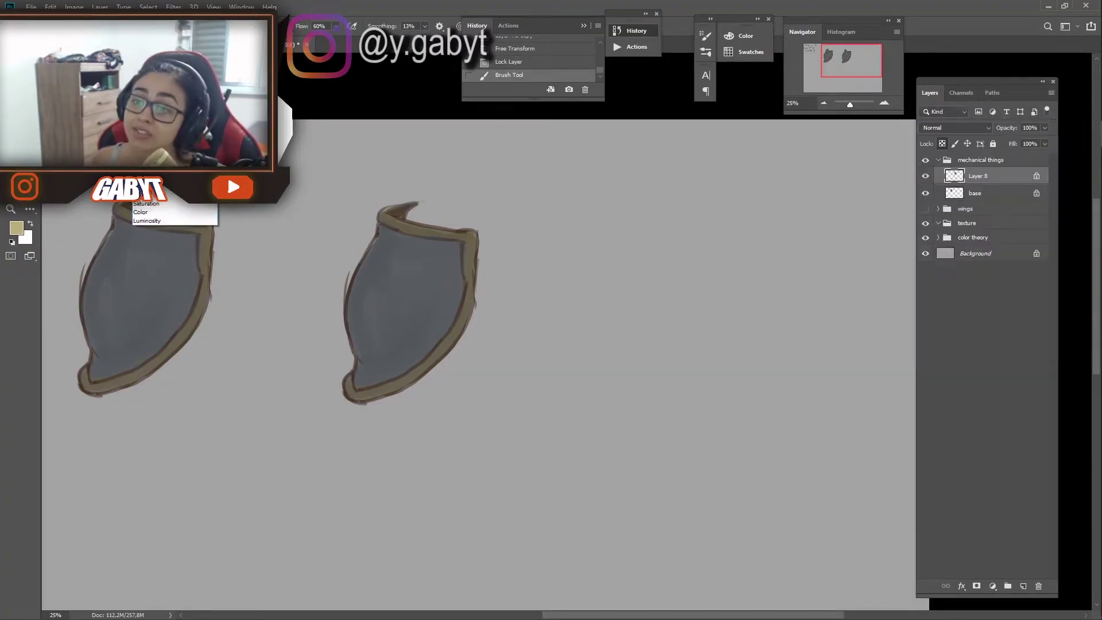
pyautogui.moveTo(473, 235); pyautogui.dragTo(419, 367)
pyautogui.rightClick(423, 263)
pyautogui.press('Escape')
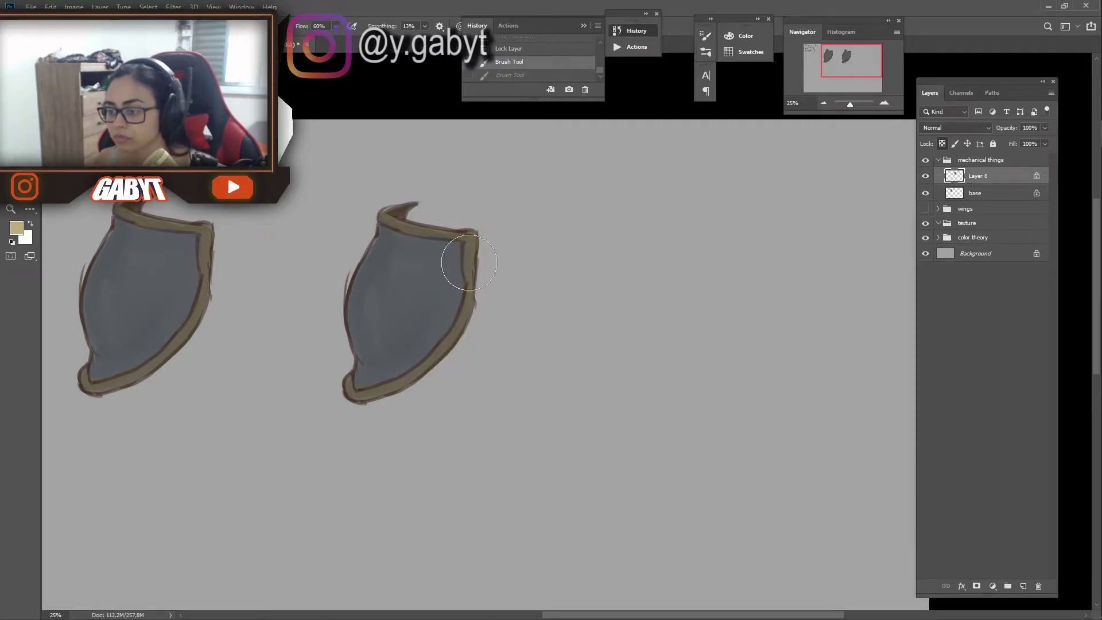
pyautogui.hotkey('ctrl', 'z')
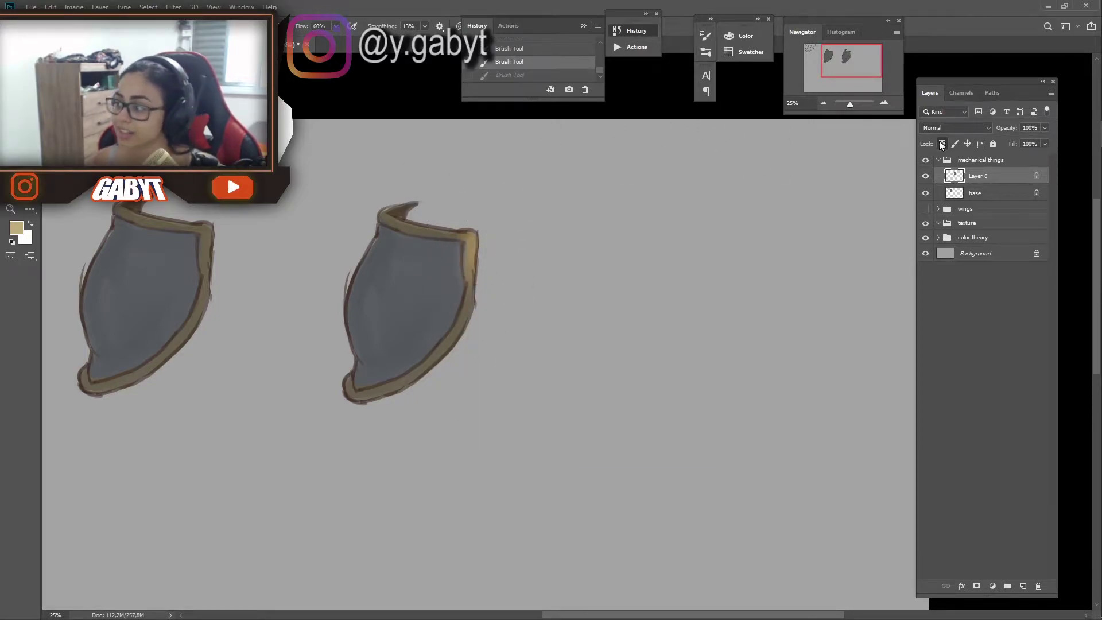
# Paint light tan along the right shield's rim and top curl on the locked layer
pyautogui.click(942, 144)
pyautogui.press('x')
pyautogui.moveTo(512, 190); pyautogui.dragTo(519, 189)
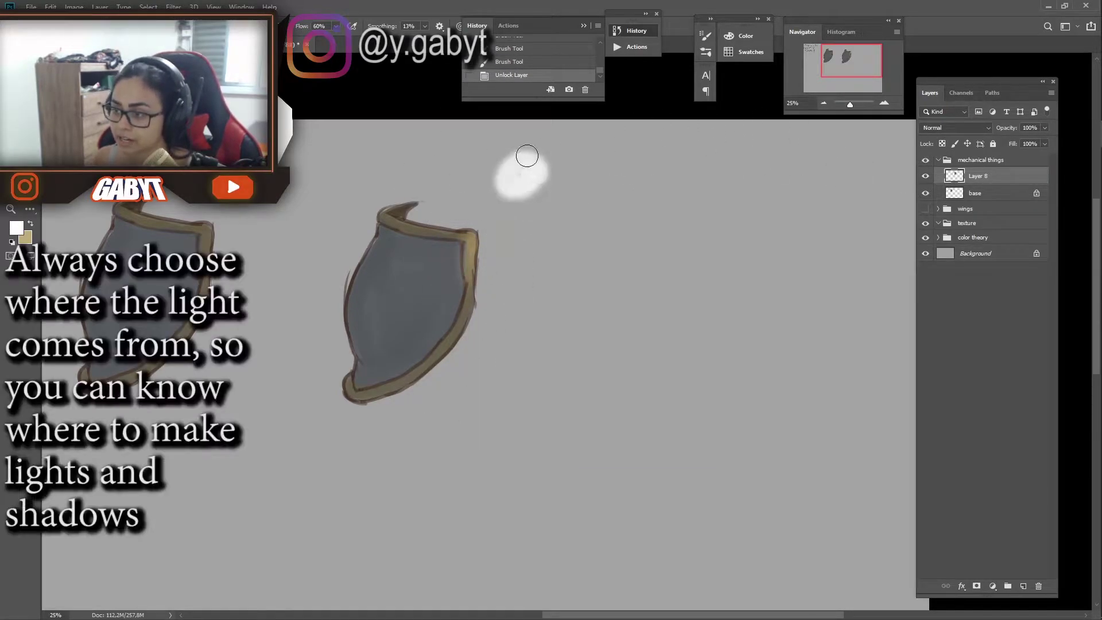
pyautogui.hotkey('ctrl', 'z')
pyautogui.click(942, 144)
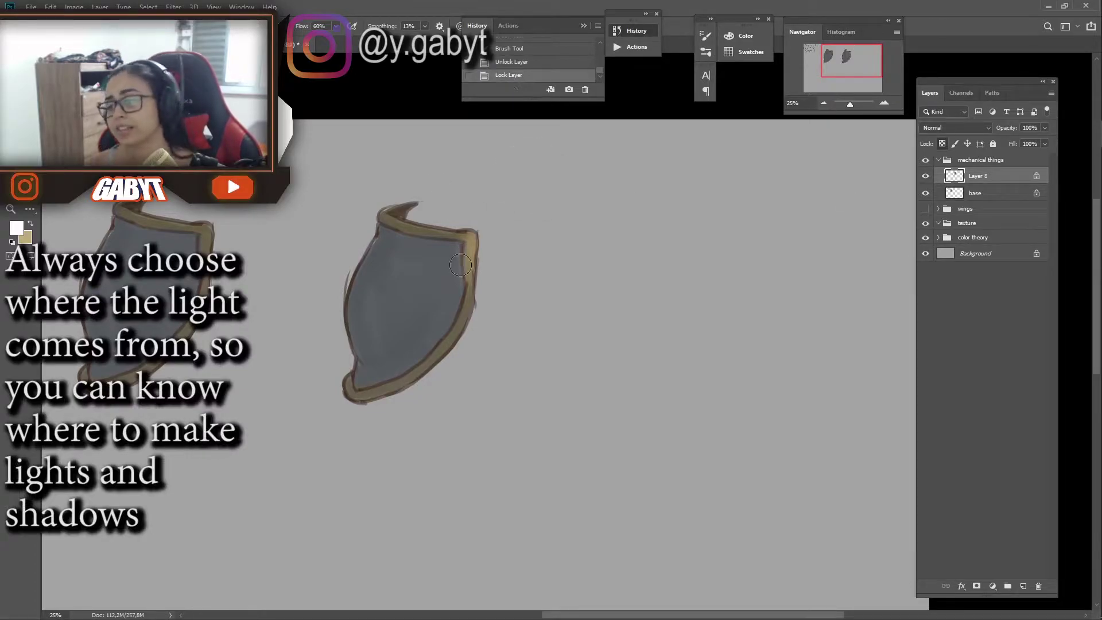
pyautogui.press('x')
pyautogui.moveTo(468, 246); pyautogui.dragTo(454, 298)
pyautogui.moveTo(410, 226)
pyautogui.mouseDown()
pyautogui.moveTo(442, 229)
pyautogui.moveTo(417, 204)
pyautogui.mouseUp()
# Try a soft light grey highlight in the shield's centre, then zoom out
pyautogui.keyDown('alt'); pyautogui.click(519, 273); pyautogui.keyUp('alt')
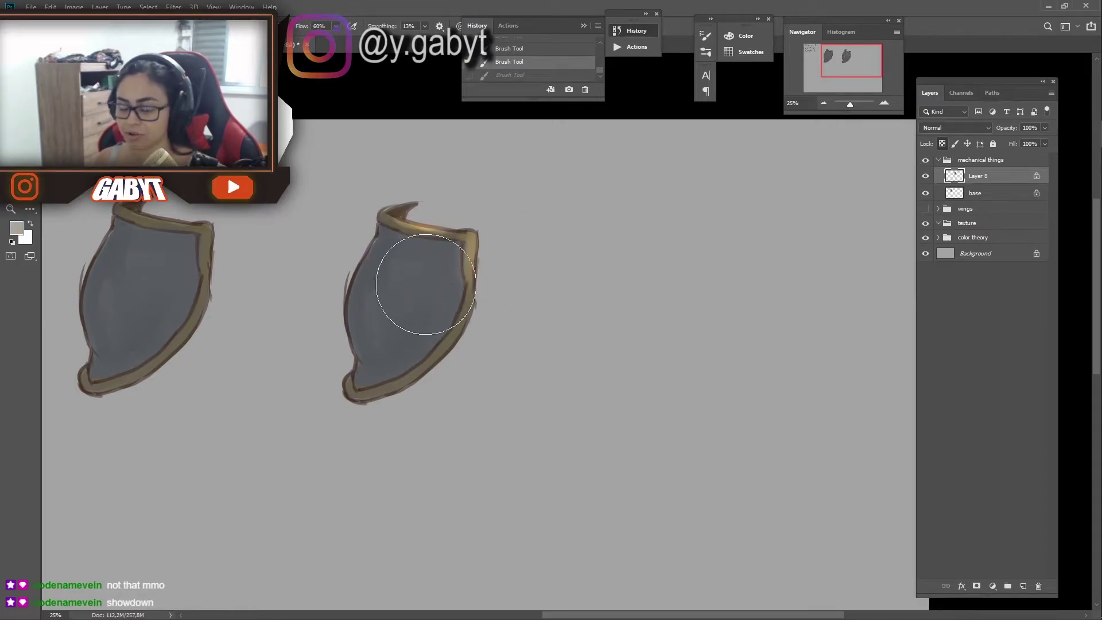
pyautogui.moveTo(406, 283); pyautogui.dragTo(406, 278)
pyautogui.hotkey('ctrl', 'z')
pyautogui.hotkey('ctrl', 'z')
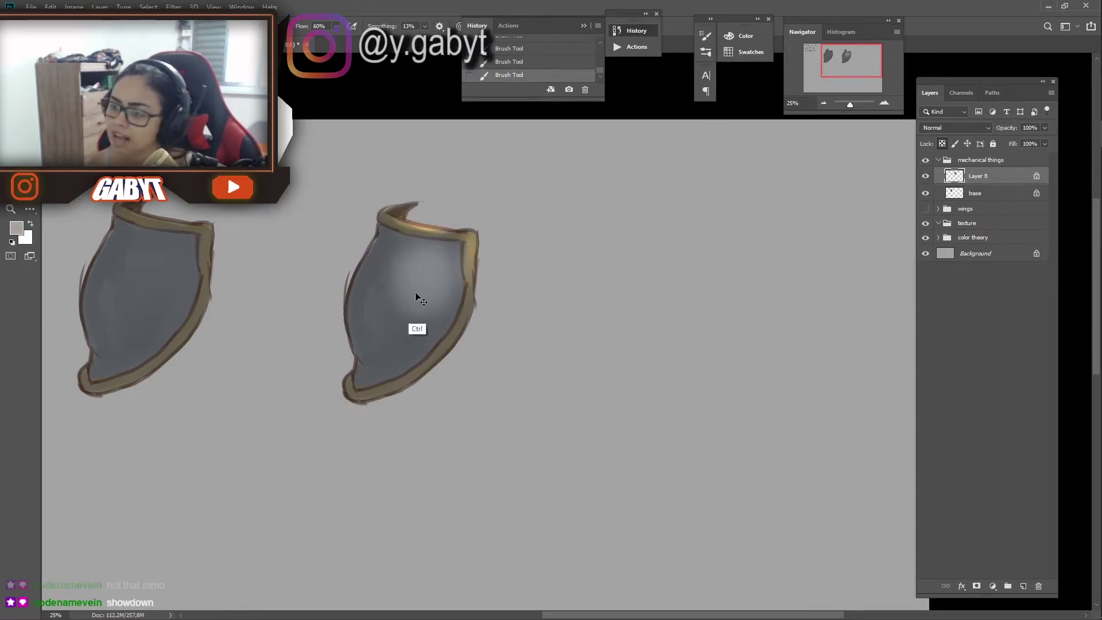
pyautogui.moveTo(851, 104); pyautogui.dragTo(849, 105)
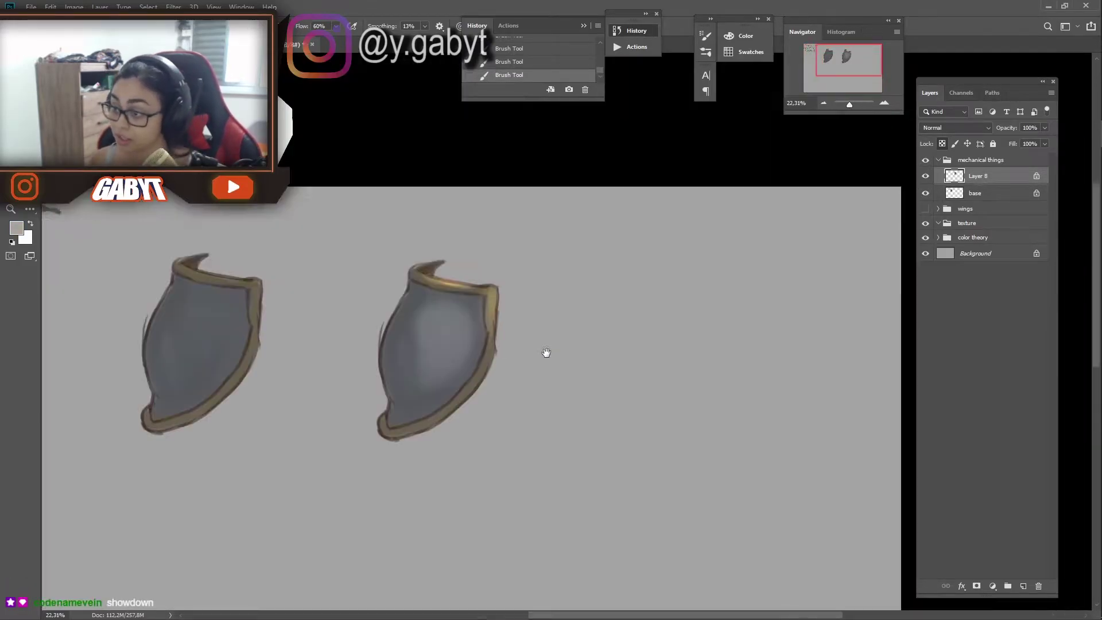
# Zoom in on the right shield and try a smaller white highlight spot, undoing it
pyautogui.click(884, 103)
pyautogui.moveTo(466, 374); pyautogui.dragTo(504, 364)
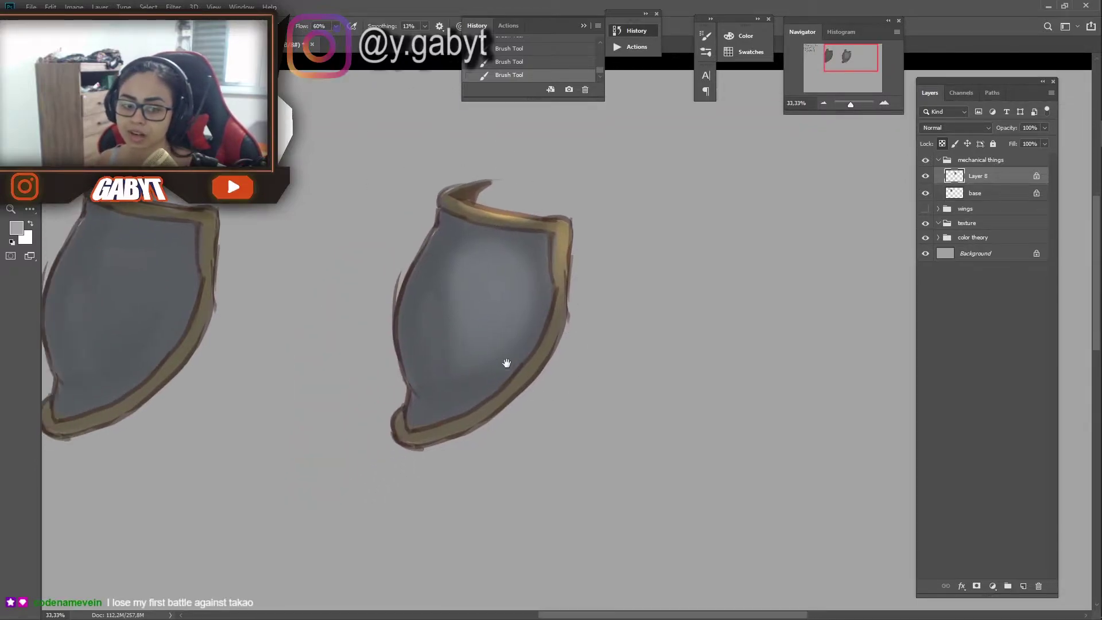
pyautogui.rightClick(530, 233)
pyautogui.click(492, 282)
pyautogui.hotkey('ctrl', 'z')
pyautogui.click(490, 282)
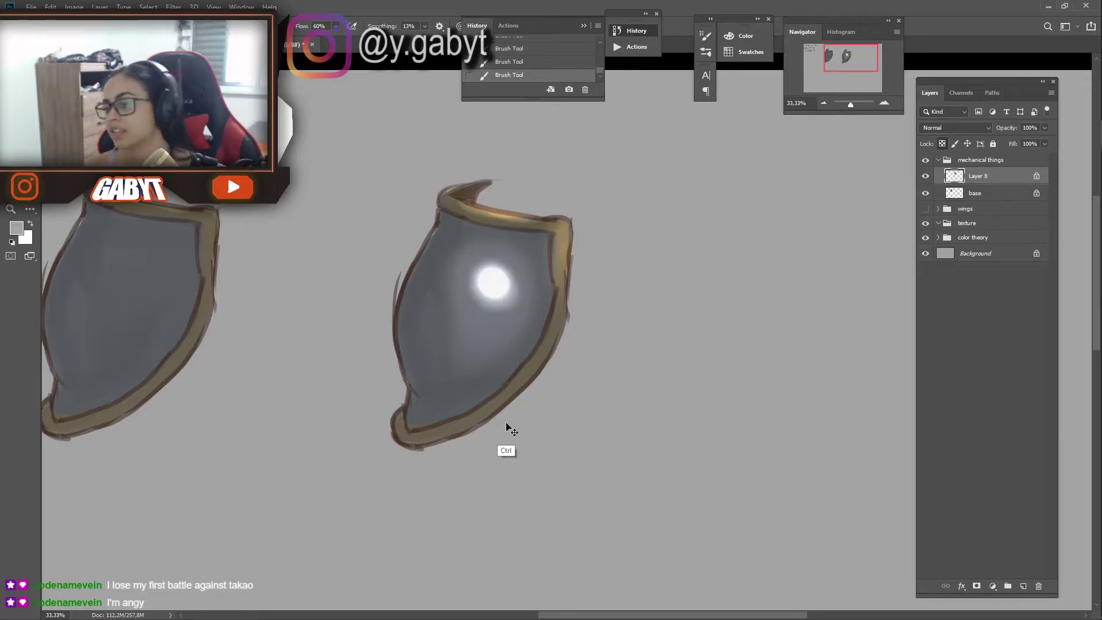
pyautogui.hotkey('ctrl', 'z')
pyautogui.hotkey('ctrl', 'z')
pyautogui.hotkey('ctrl', 'z')
# Paint a pale bluish-white glossy highlight in the middle of the shield
pyautogui.click(16, 227)
pyautogui.click(1043, 146)
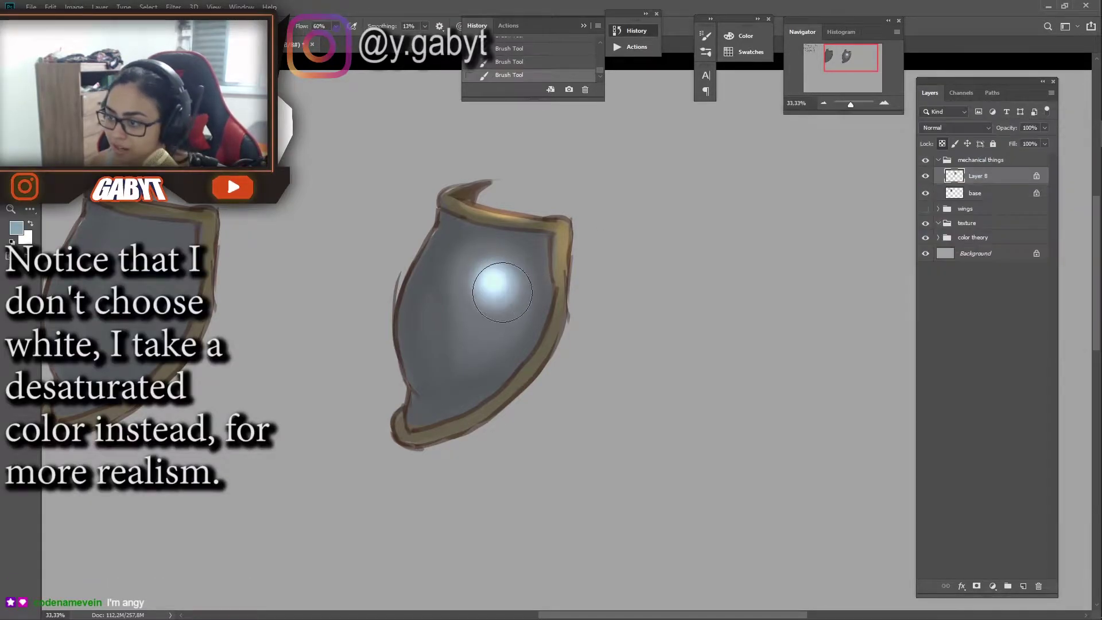
pyautogui.click(497, 285)
pyautogui.scroll(3, 494, 344)
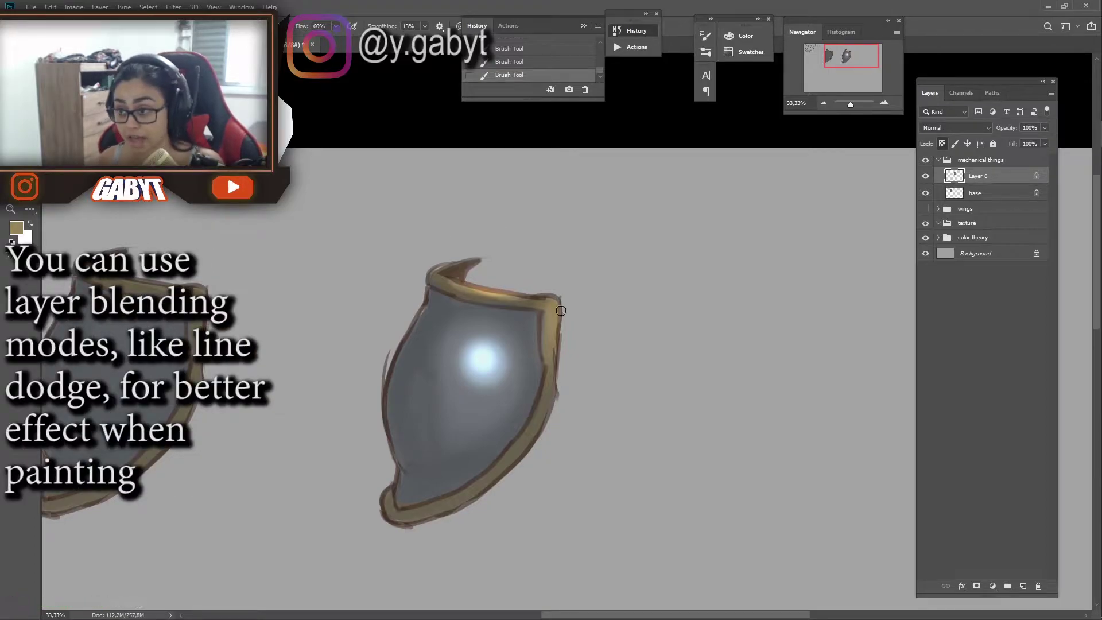
# Brighten the right and top rim with gold and erase stray left-edge strokes
pyautogui.moveTo(554, 304)
pyautogui.mouseDown()
pyautogui.moveTo(538, 382)
pyautogui.moveTo(543, 337)
pyautogui.mouseUp()
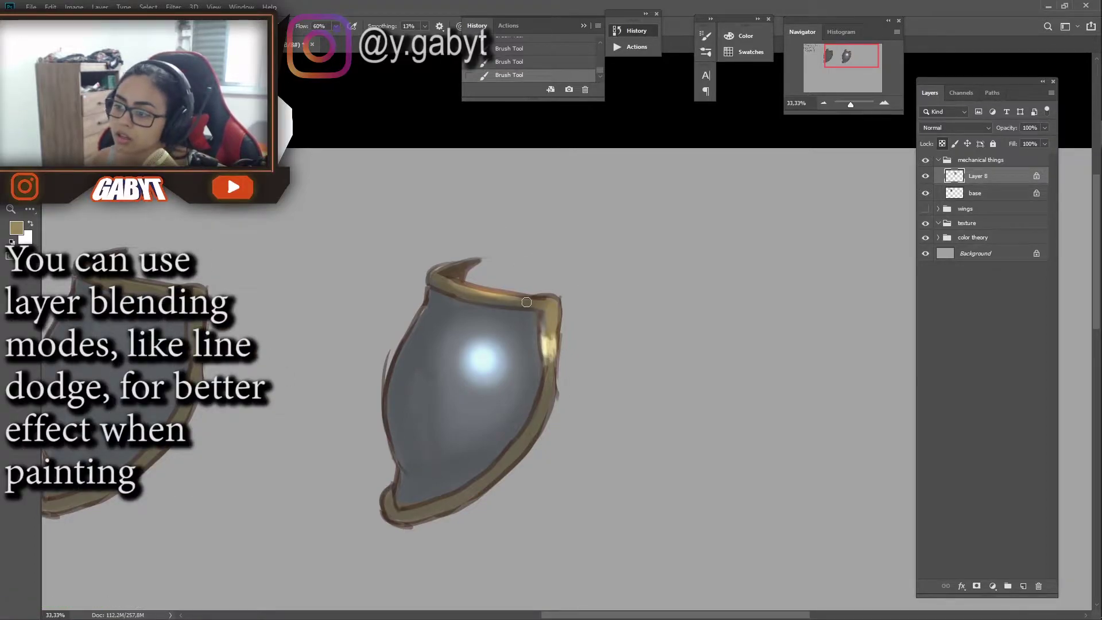
pyautogui.moveTo(499, 295)
pyautogui.mouseDown()
pyautogui.moveTo(469, 284)
pyautogui.moveTo(475, 256)
pyautogui.mouseUp()
pyautogui.press('e')
pyautogui.moveTo(368, 345); pyautogui.dragTo(388, 367)
# Erase the remaining stray strokes on the shield's left edge and recentre the view
pyautogui.moveTo(390, 456); pyautogui.dragTo(382, 362)
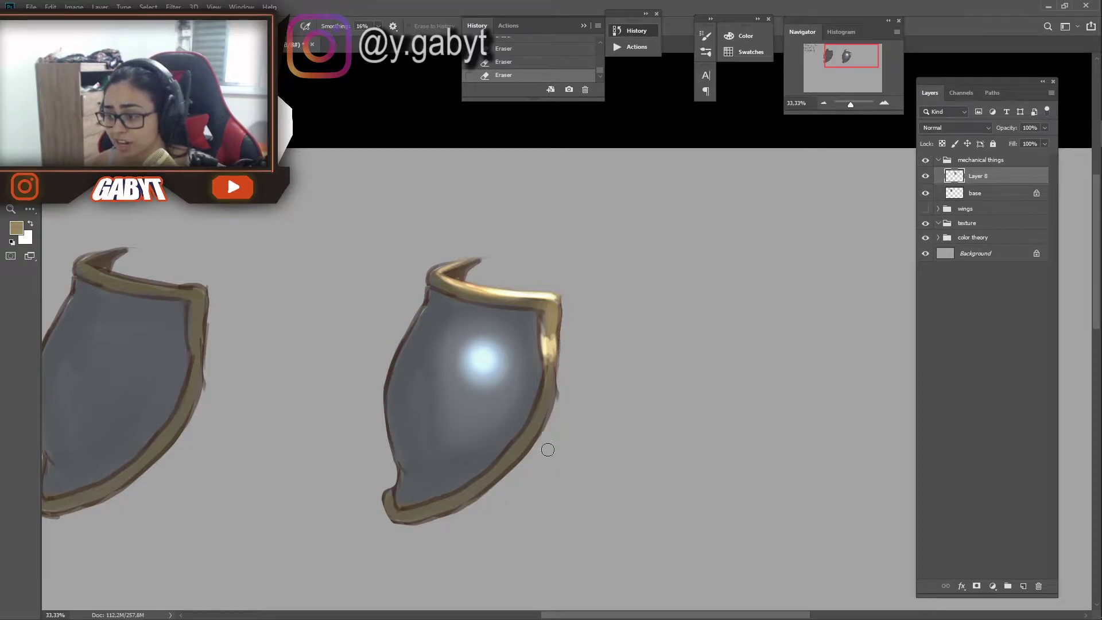
pyautogui.press('b')
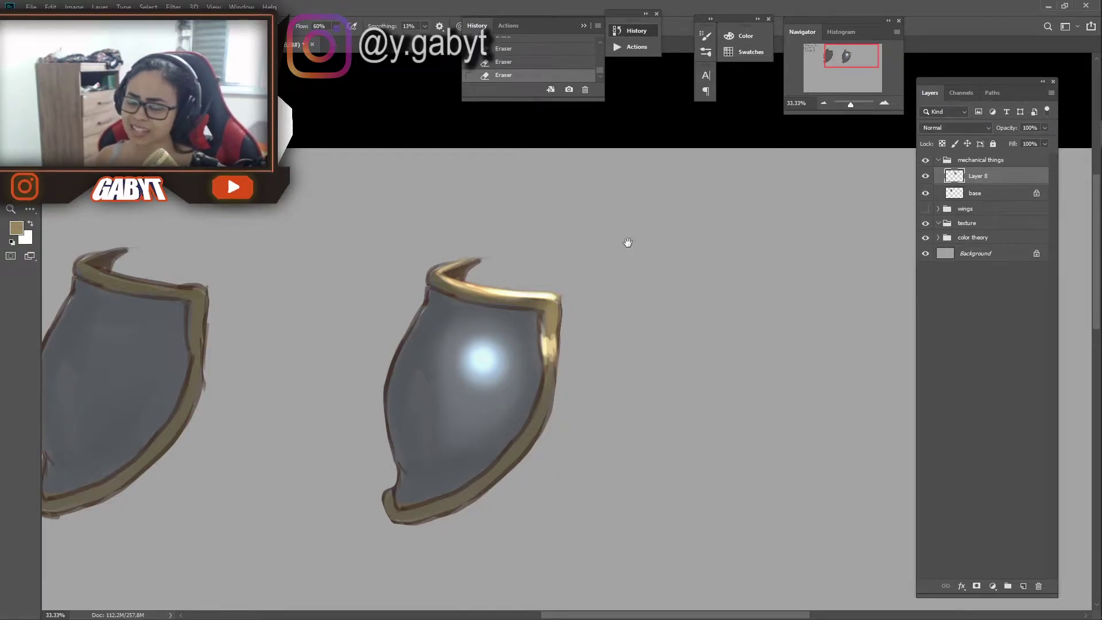
pyautogui.moveTo(627, 242); pyautogui.dragTo(570, 222)
pyautogui.hotkey('ctrl', 'z')
pyautogui.moveTo(485, 299); pyautogui.dragTo(489, 292)
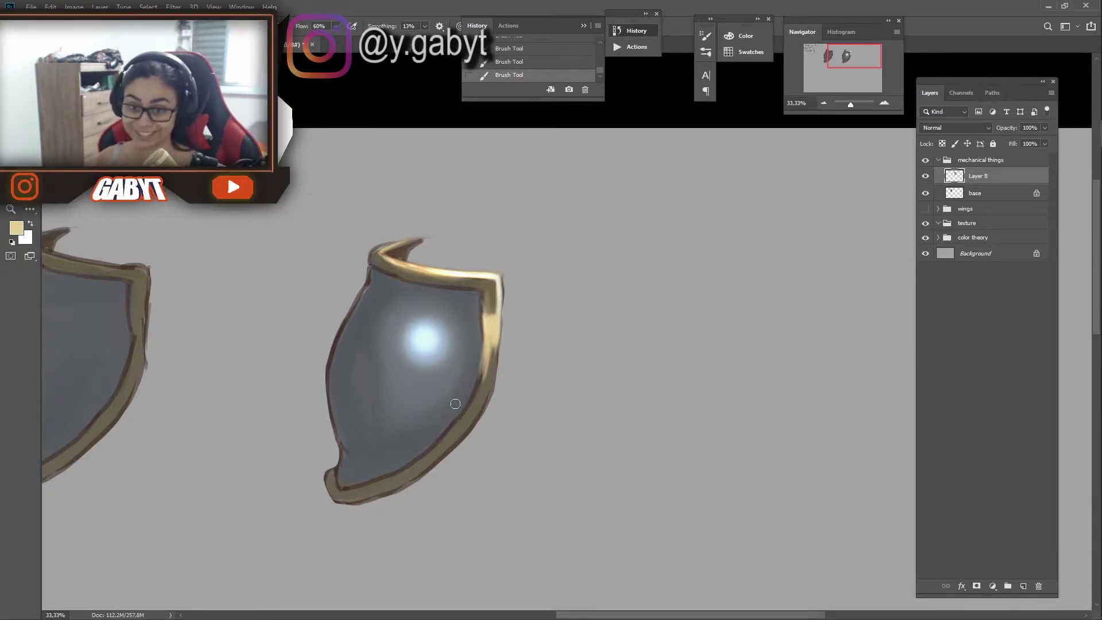
# Paint sampled lighter gold along the lower-right rim and sample dark brown from the rim edge
pyautogui.keyDown('alt'); pyautogui.click(481, 333); pyautogui.keyUp('alt')
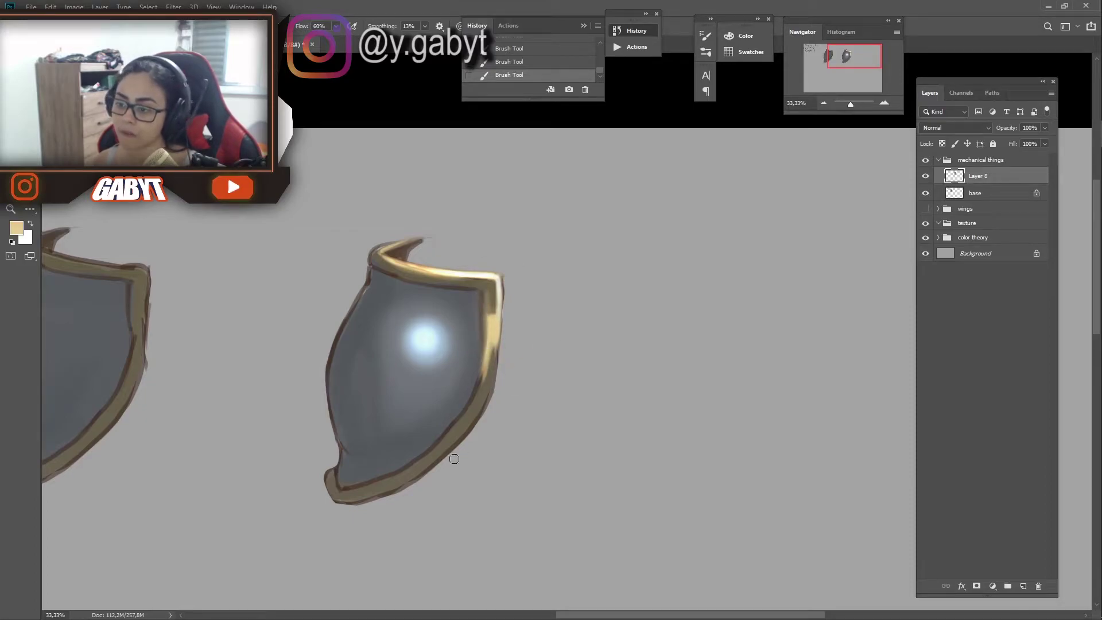
pyautogui.moveTo(455, 459); pyautogui.dragTo(411, 480)
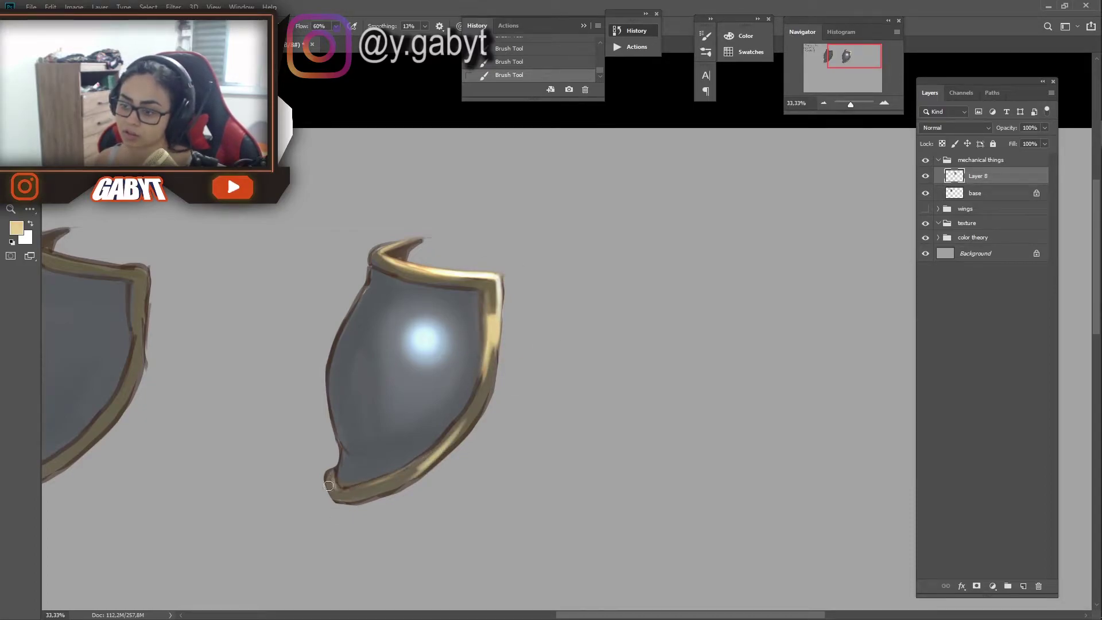
pyautogui.keyDown('alt'); pyautogui.click(340, 471); pyautogui.keyUp('alt')
pyautogui.moveTo(339, 471); pyautogui.dragTo(332, 495)
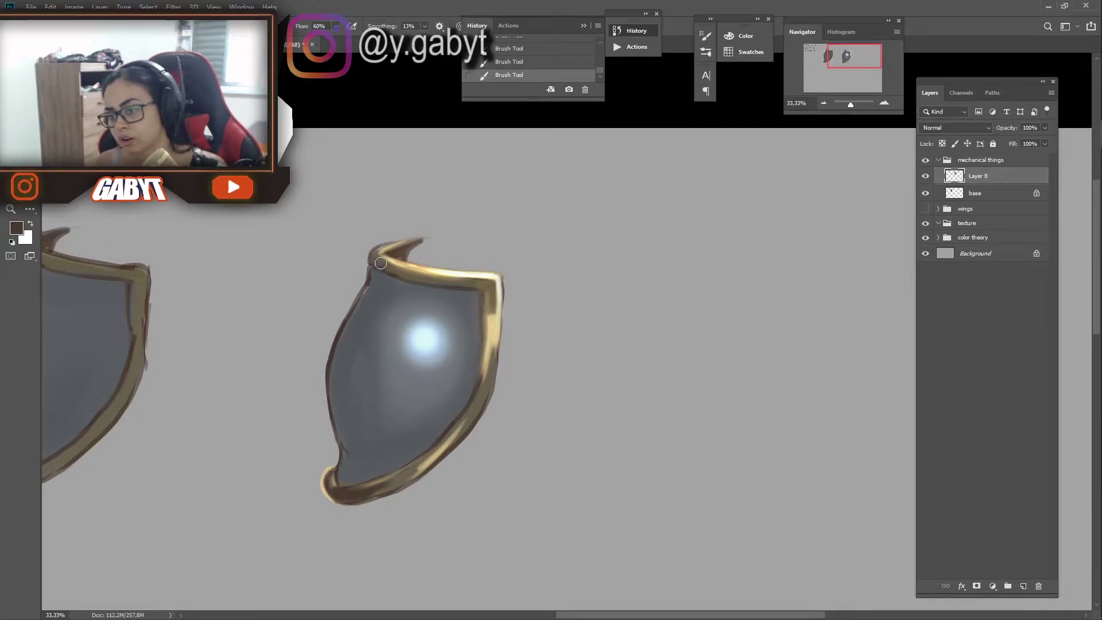
pyautogui.hotkey('ctrl', 'z')
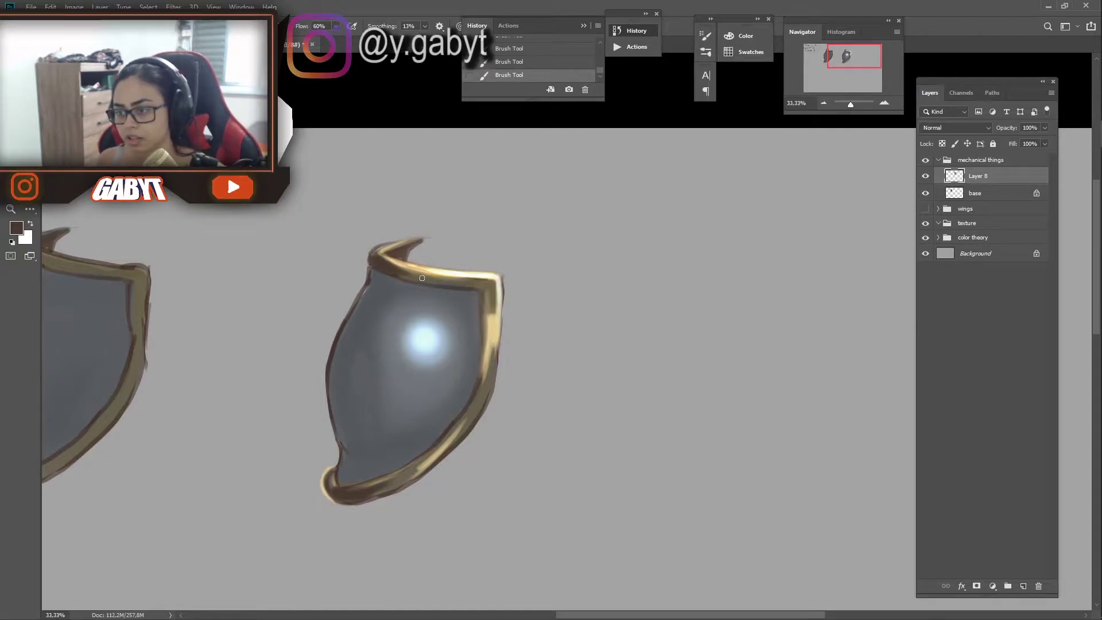
pyautogui.moveTo(493, 354); pyautogui.dragTo(476, 425)
pyautogui.moveTo(850, 104); pyautogui.dragTo(852, 104)
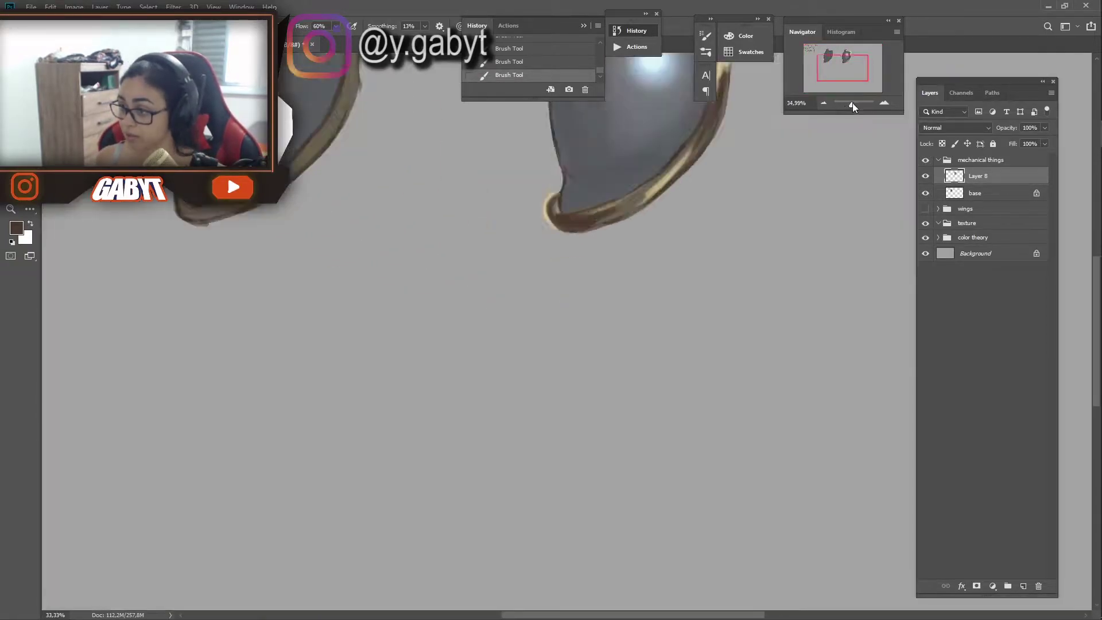
# Darken the right rim and top tip with brown, add light strokes, and erase stray marks
pyautogui.moveTo(529, 387); pyautogui.dragTo(532, 233)
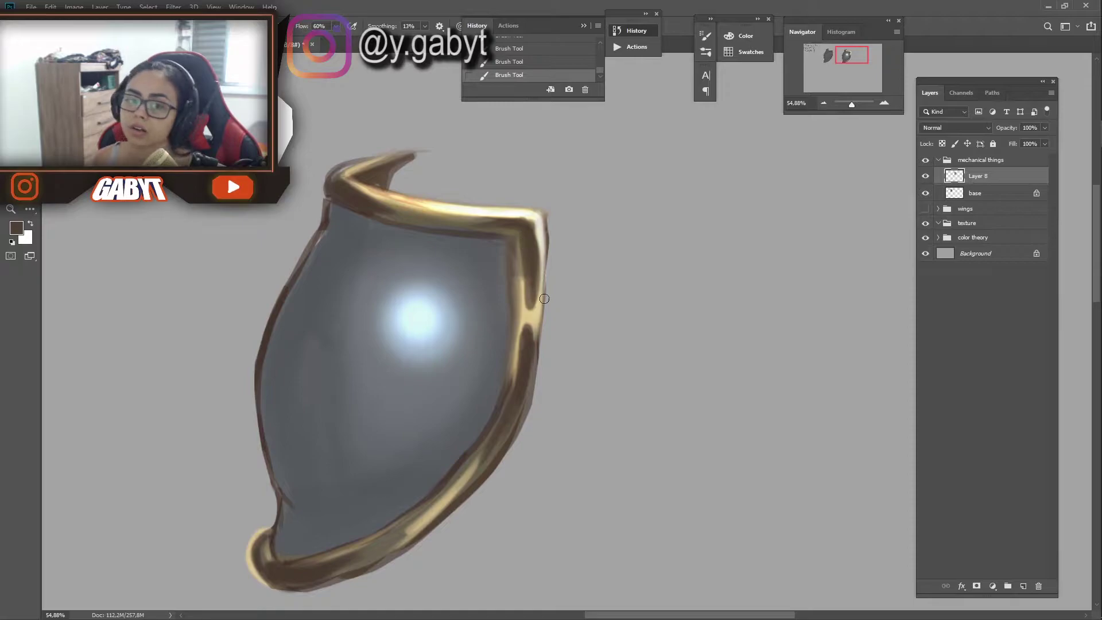
pyautogui.moveTo(542, 334); pyautogui.dragTo(529, 316)
pyautogui.moveTo(501, 247); pyautogui.dragTo(551, 252)
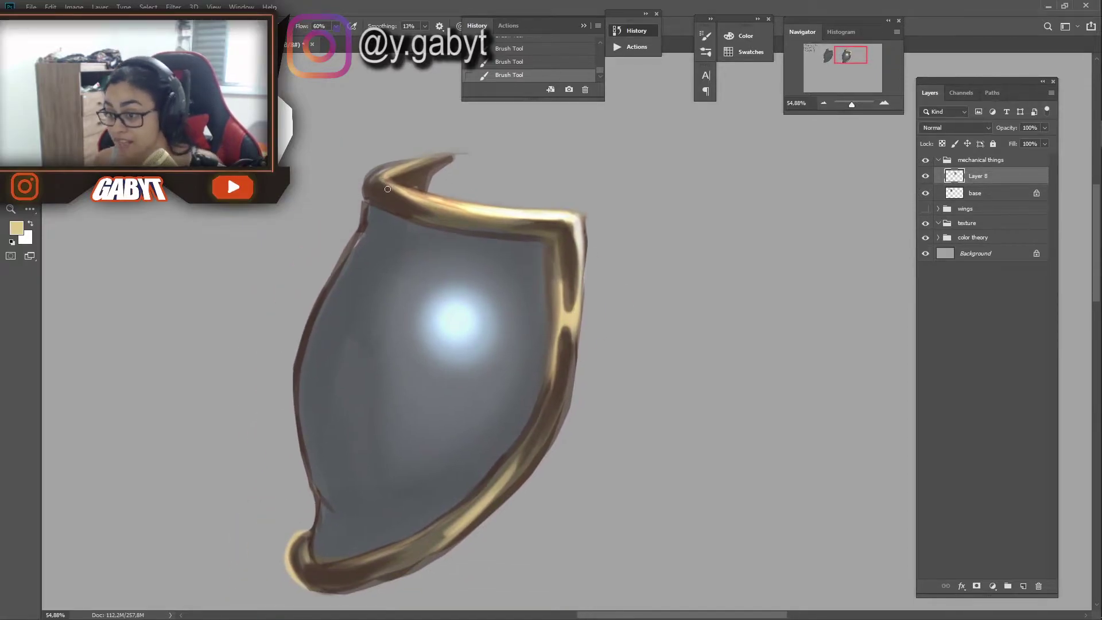
pyautogui.moveTo(376, 194)
pyautogui.mouseDown()
pyautogui.moveTo(439, 154)
pyautogui.moveTo(347, 192)
pyautogui.moveTo(339, 283)
pyautogui.mouseUp()
pyautogui.keyDown('alt'); pyautogui.click(381, 148); pyautogui.keyUp('alt')
pyautogui.moveTo(430, 367); pyautogui.dragTo(436, 263)
pyautogui.moveTo(601, 177); pyautogui.dragTo(508, 264)
pyautogui.press('e')
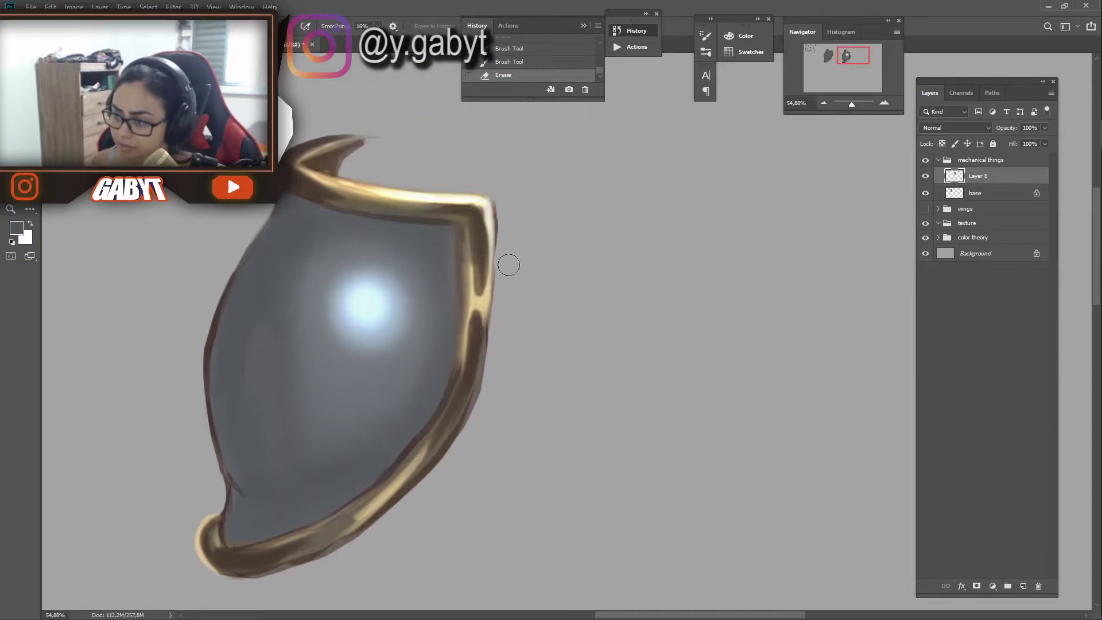
# Switch to the Smudge tool and pan across the notes back to the glossy shield
pyautogui.press('r')
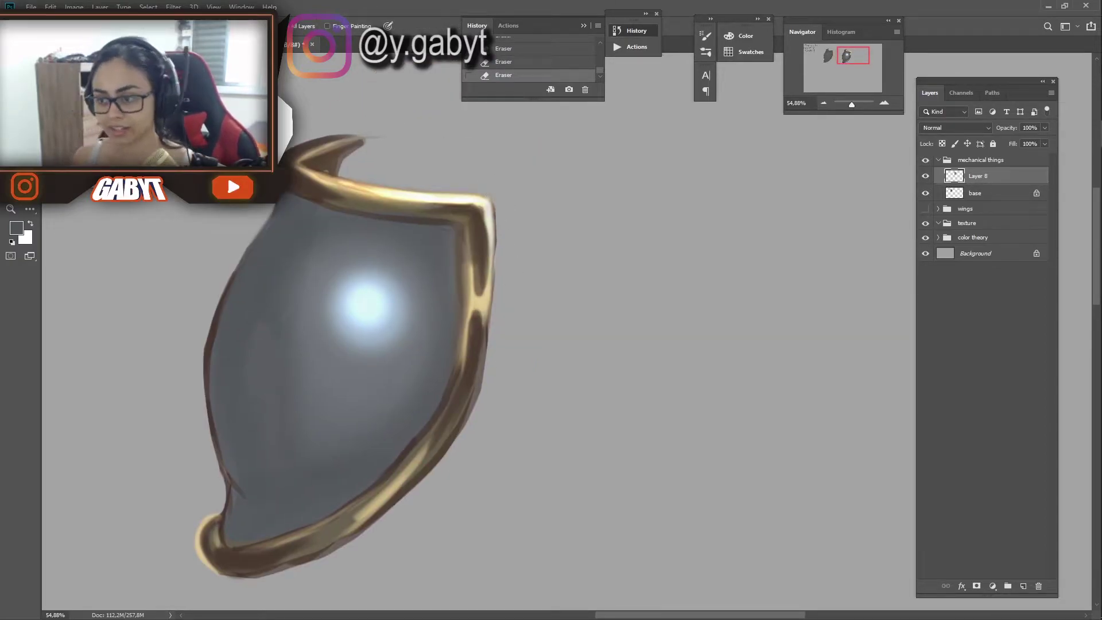
pyautogui.moveTo(221, 230); pyautogui.dragTo(832, 226)
pyautogui.moveTo(197, 183)
pyautogui.mouseDown()
pyautogui.moveTo(407, 185)
pyautogui.moveTo(812, 430)
pyautogui.mouseUp()
pyautogui.moveTo(827, 346); pyautogui.dragTo(360, 163)
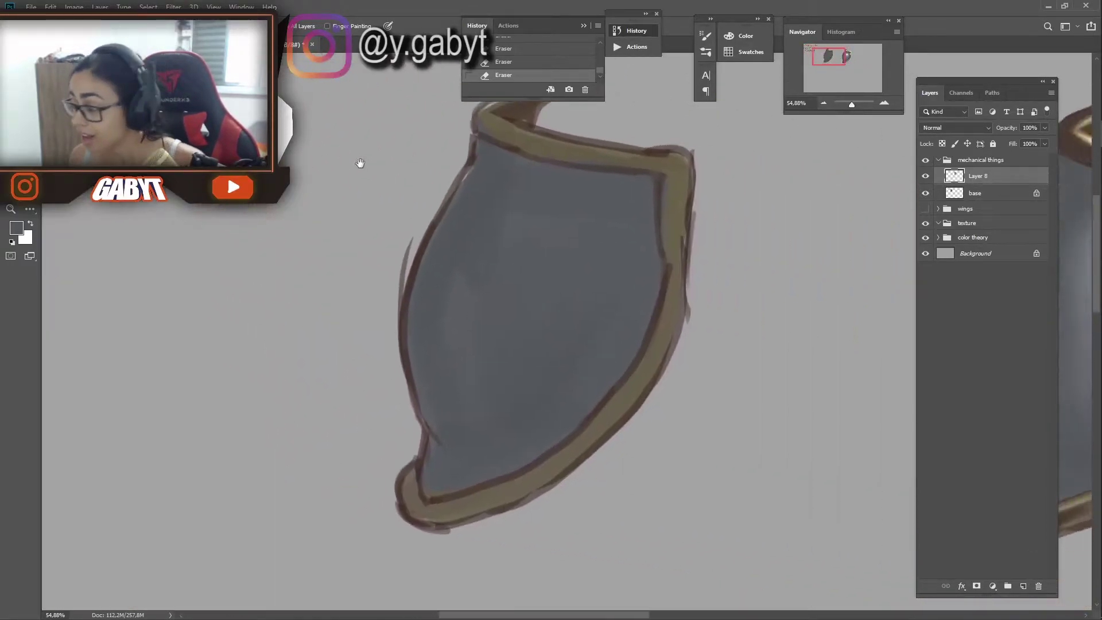
pyautogui.moveTo(907, 269)
pyautogui.mouseDown()
pyautogui.moveTo(192, 298)
pyautogui.moveTo(207, 275)
pyautogui.mouseUp()
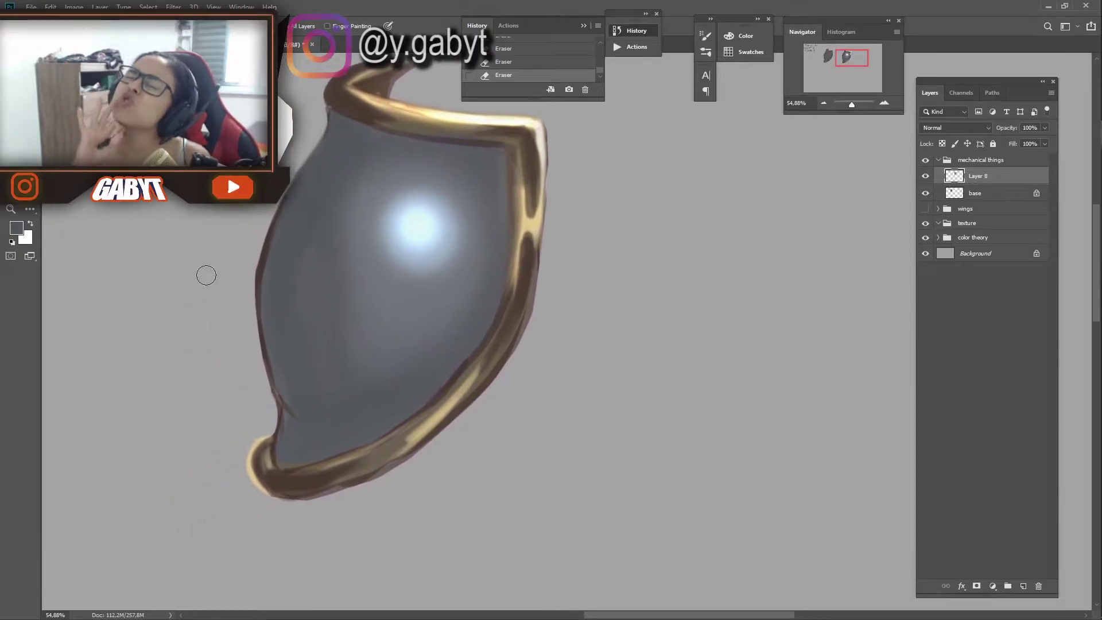
pyautogui.moveTo(305, 425); pyautogui.dragTo(305, 314)
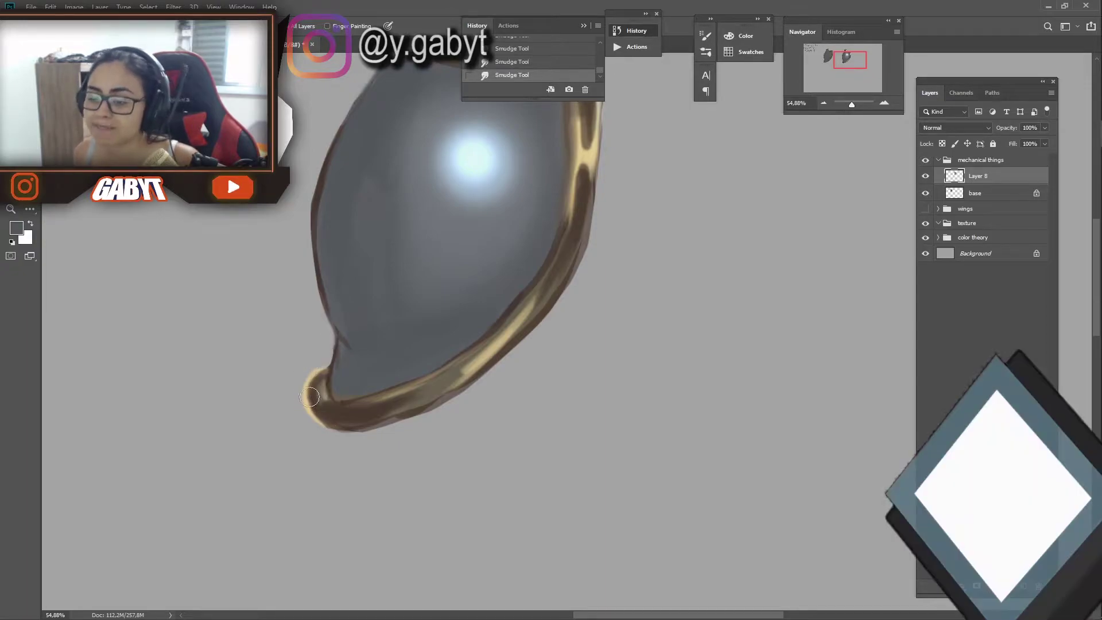
# Smudge the bottom rim, top tip and top-right gold corner into smooth metallic shading
pyautogui.moveTo(352, 419)
pyautogui.mouseDown()
pyautogui.moveTo(471, 382)
pyautogui.moveTo(446, 434)
pyautogui.mouseUp()
pyautogui.hotkey('ctrl', 'z')
pyautogui.moveTo(211, 210); pyautogui.dragTo(278, 405)
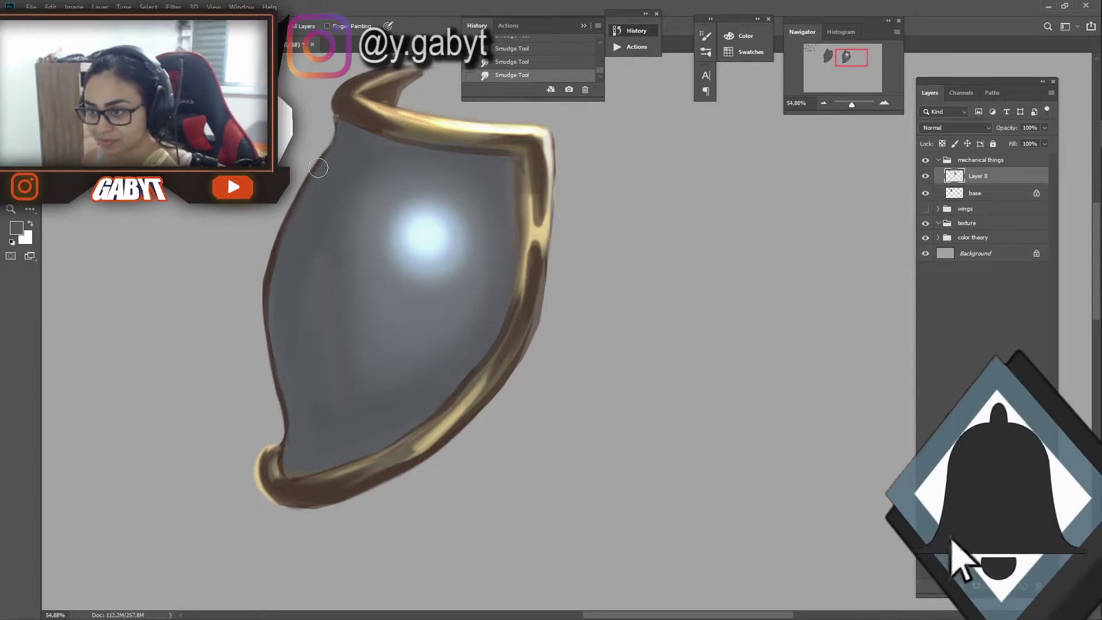
pyautogui.moveTo(328, 122); pyautogui.dragTo(293, 177)
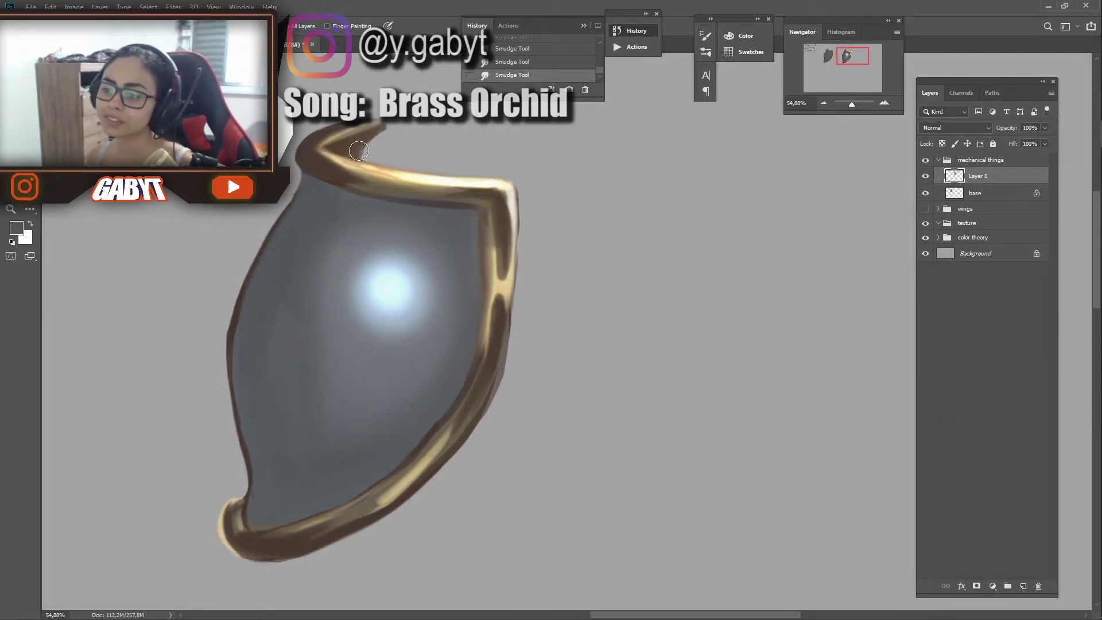
pyautogui.moveTo(413, 179)
pyautogui.mouseDown()
pyautogui.moveTo(336, 152)
pyautogui.moveTo(370, 167)
pyautogui.mouseUp()
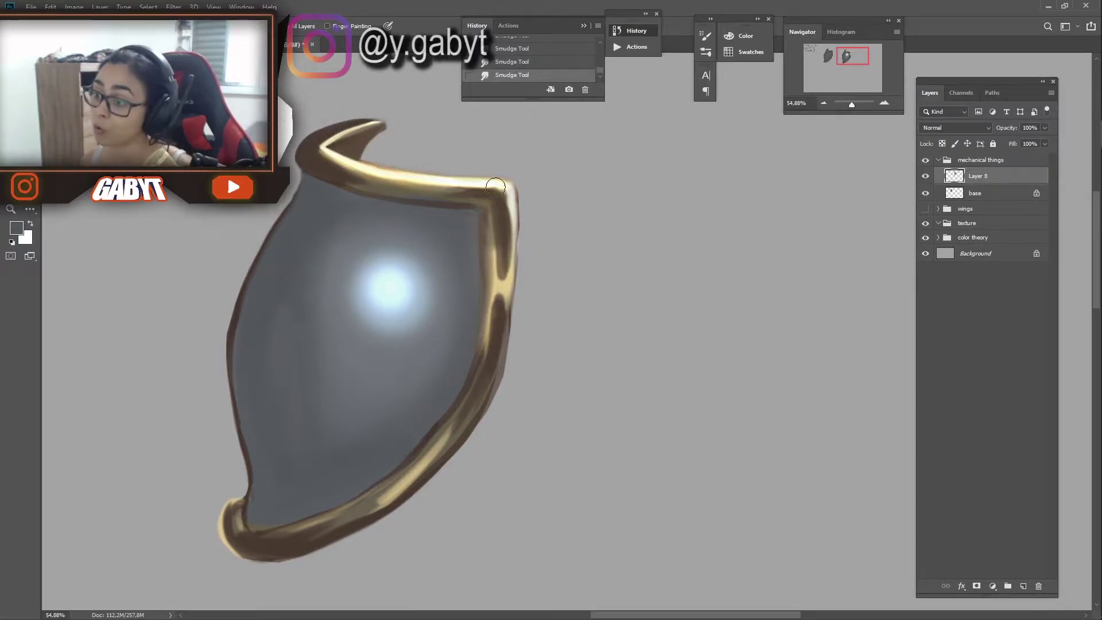
pyautogui.moveTo(496, 187)
pyautogui.mouseDown()
pyautogui.moveTo(508, 190)
pyautogui.moveTo(496, 350)
pyautogui.mouseUp()
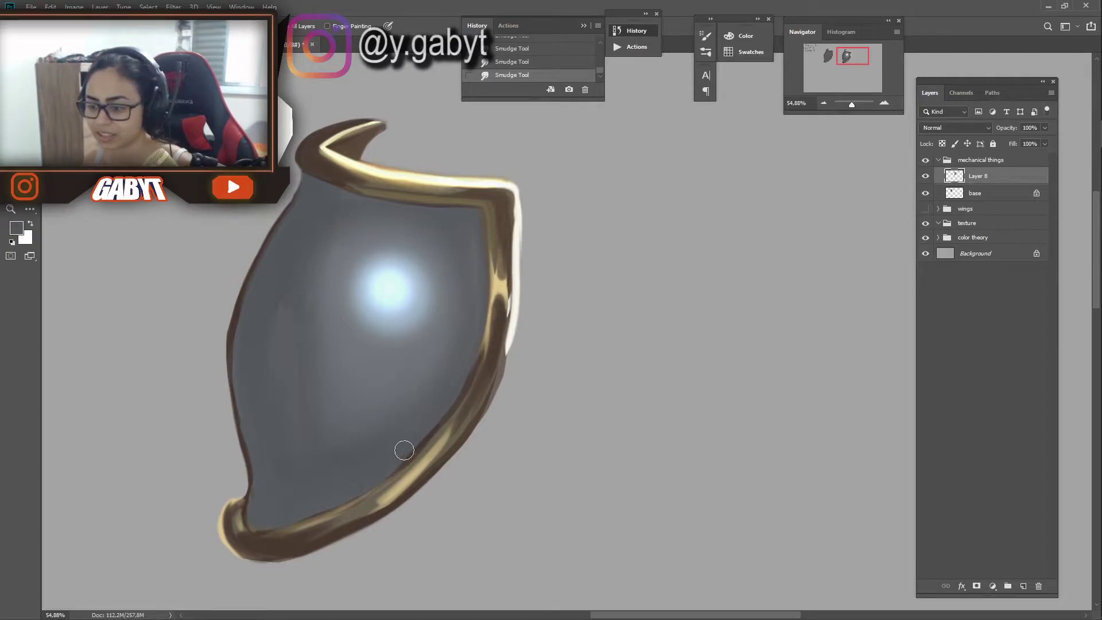
pyautogui.press('b')
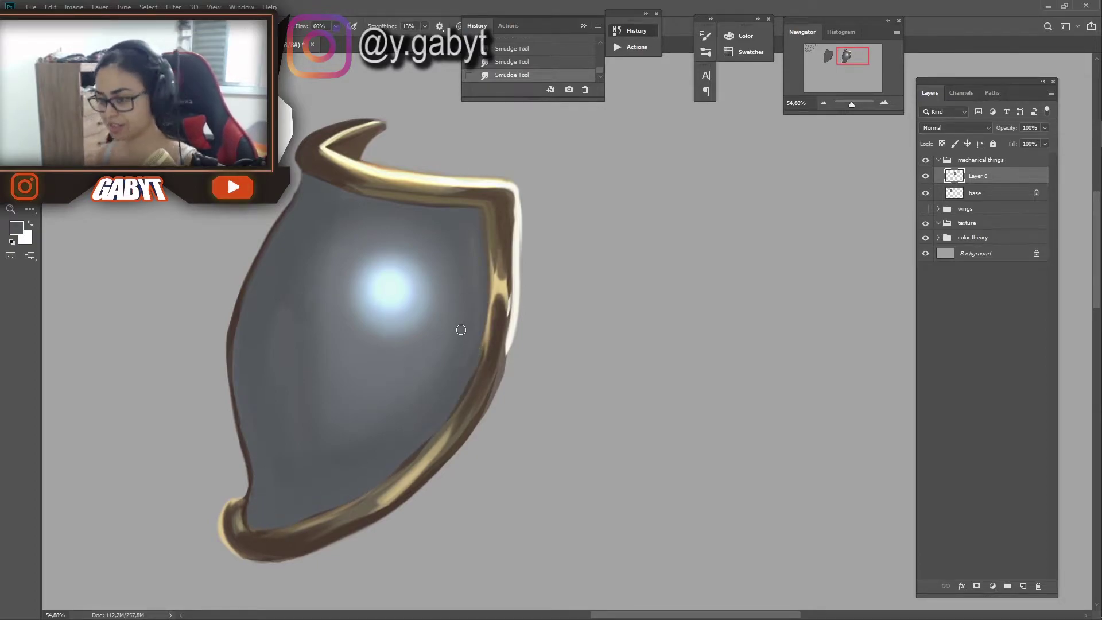
pyautogui.moveTo(852, 105); pyautogui.dragTo(850, 104)
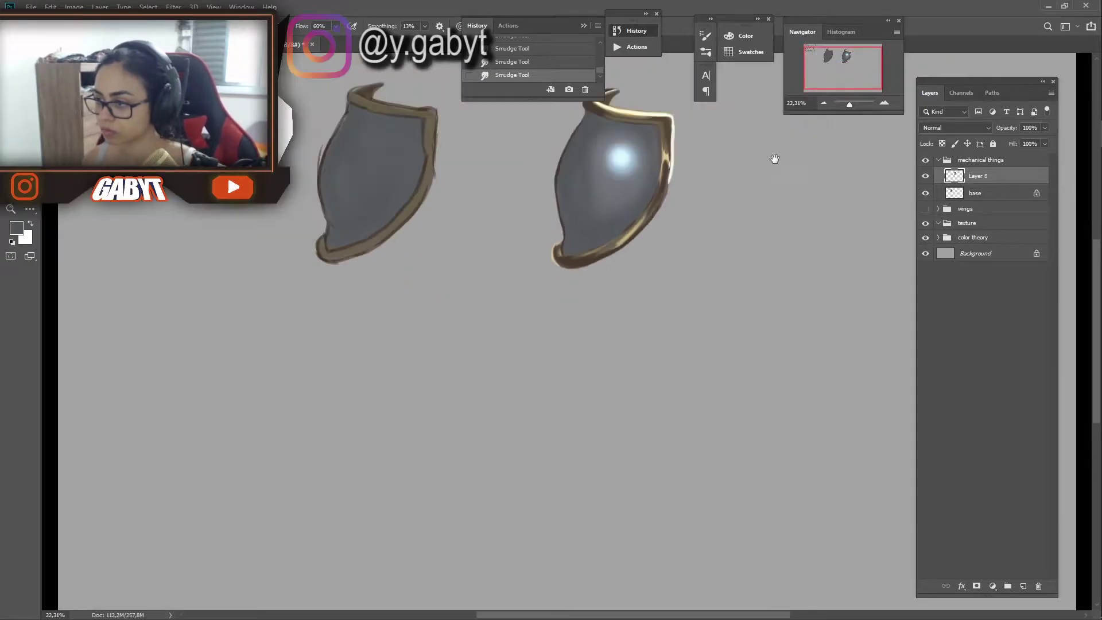
# Name the two shield layers 02 and 01
pyautogui.scroll(2, 701, 227)
pyautogui.write('02')
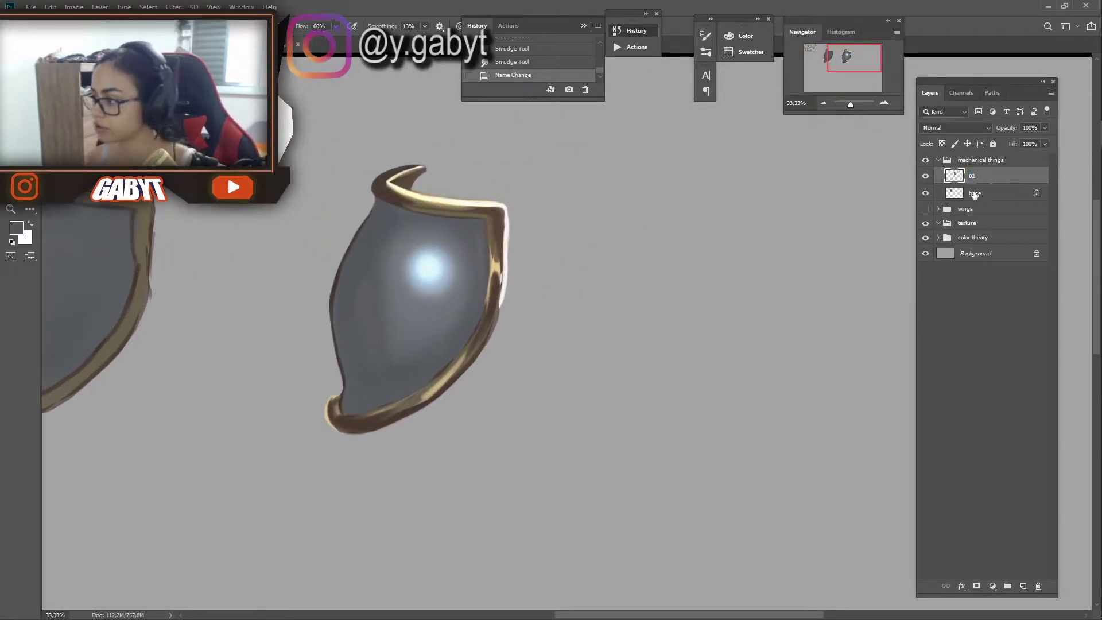
pyautogui.press('Tab')
pyautogui.write('01')
# Duplicate shield 02, move the copy beside the others and soften its left edge
pyautogui.hotkey('ctrl', 'j')
pyautogui.hotkey('ctrl', 't')
pyautogui.moveTo(419, 287); pyautogui.dragTo(578, 288)
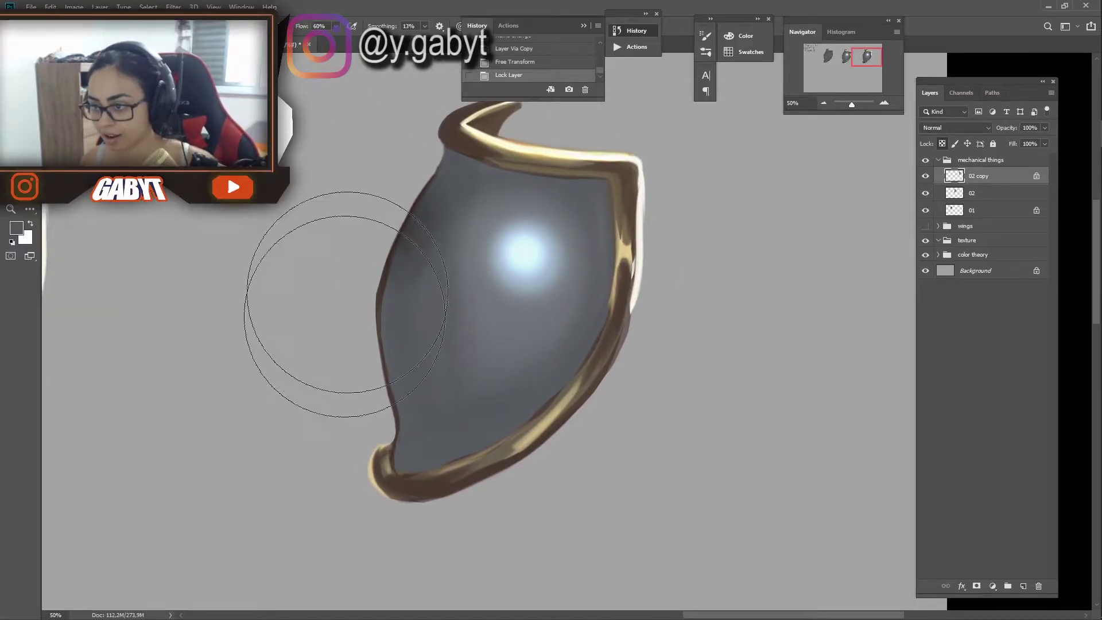
pyautogui.moveTo(345, 283)
pyautogui.mouseDown()
pyautogui.moveTo(367, 137)
pyautogui.moveTo(376, 161)
pyautogui.mouseUp()
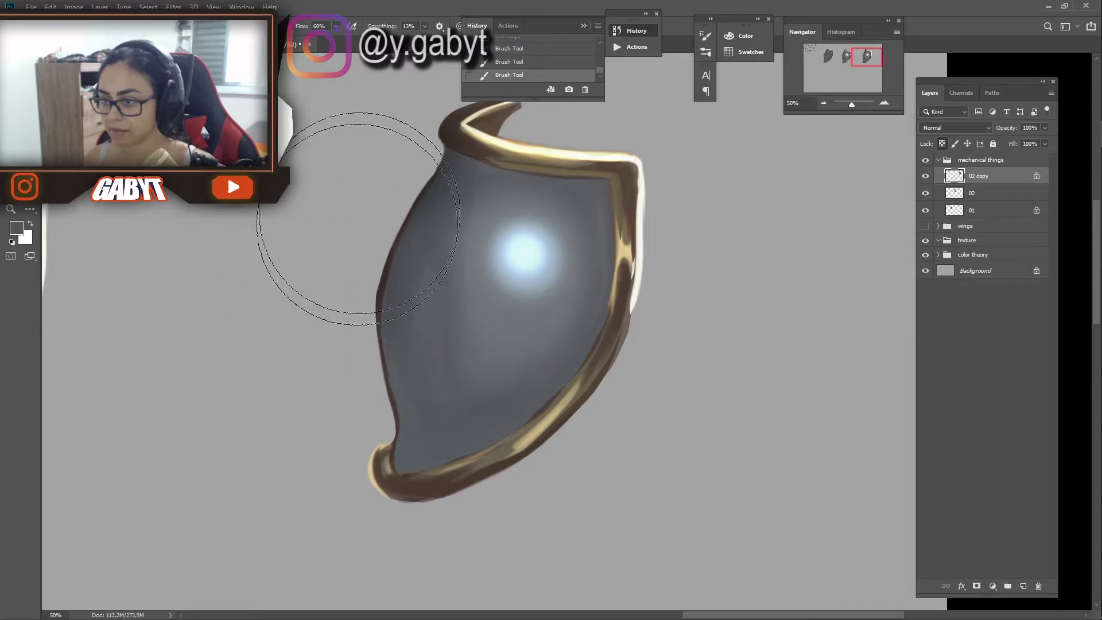
pyautogui.moveTo(345, 333); pyautogui.dragTo(396, 454)
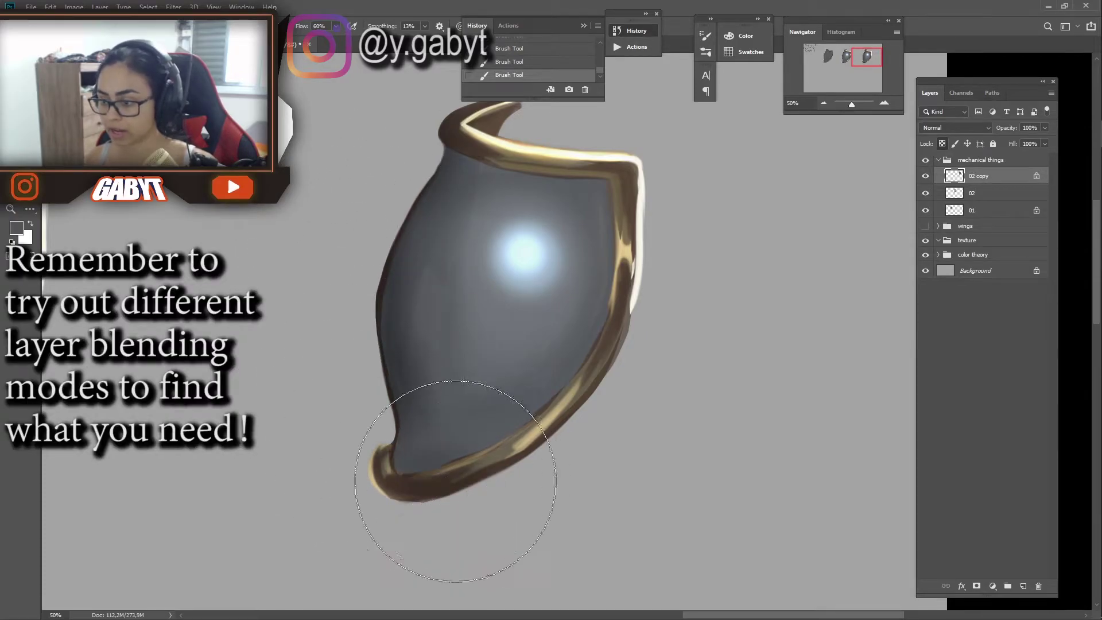
pyautogui.hotkey('ctrl', 'z')
# Sample the gold rim and pale bluish highlight colours from the shields
pyautogui.hotkey('ctrl', '-')
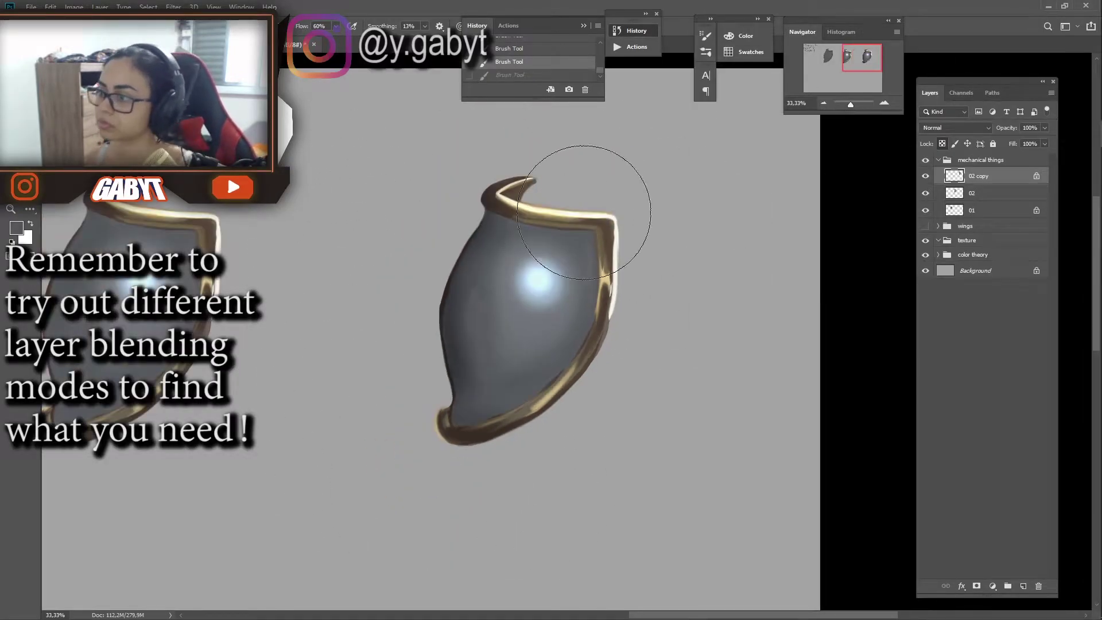
pyautogui.keyDown('alt'); pyautogui.click(586, 218); pyautogui.keyUp('alt')
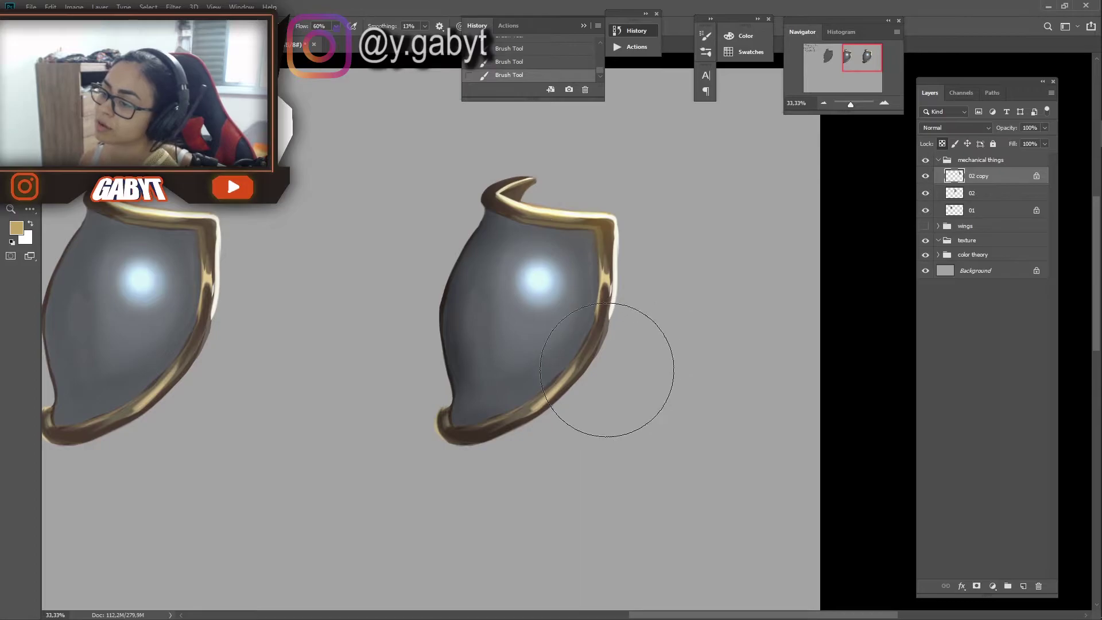
pyautogui.keyDown('alt'); pyautogui.click(540, 277); pyautogui.keyUp('alt')
pyautogui.press('l')
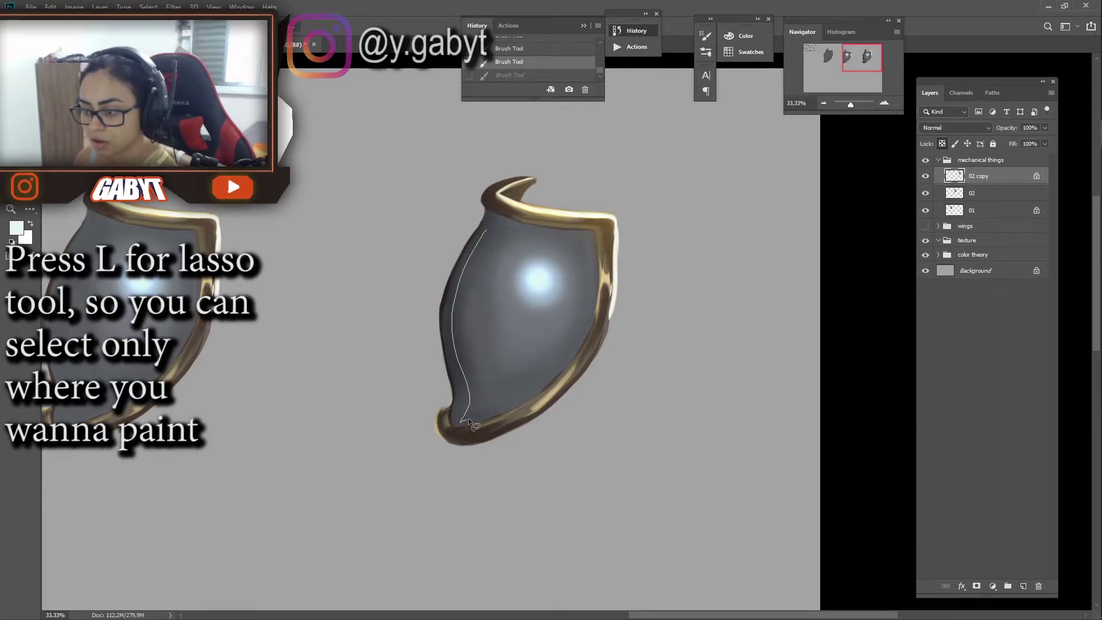
# Lasso the copied shield's left inner area and test a brush stroke on it
pyautogui.moveTo(515, 244); pyautogui.dragTo(525, 229)
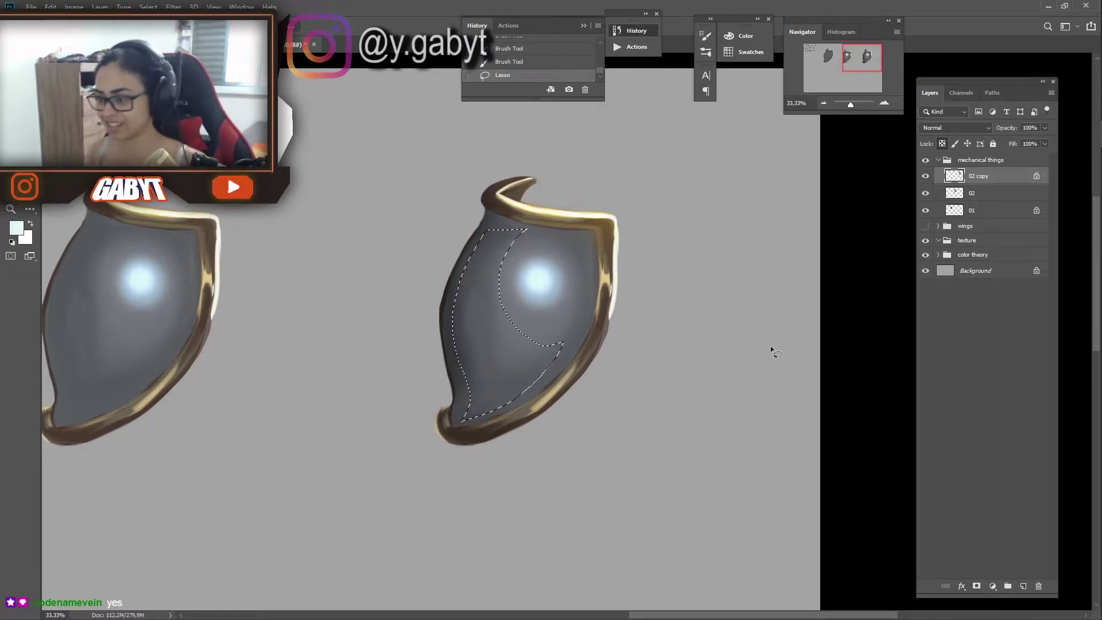
pyautogui.hotkey('ctrl', 'd')
pyautogui.press('b')
pyautogui.click(158, 26)
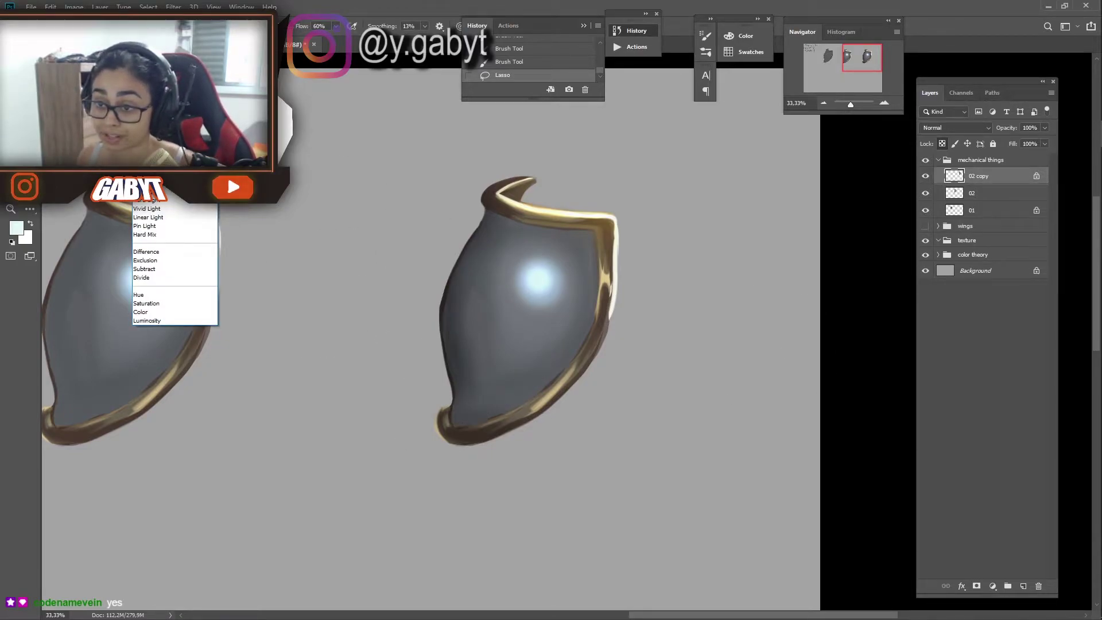
pyautogui.click(142, 170)
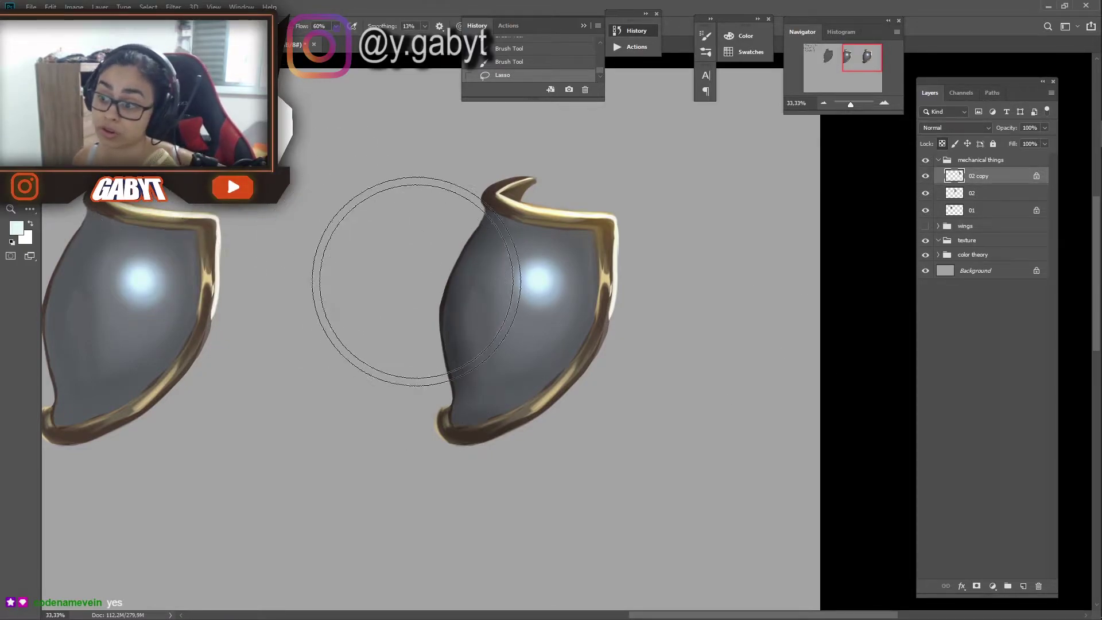
pyautogui.moveTo(460, 463); pyautogui.dragTo(418, 236)
pyautogui.hotkey('ctrl', 'z')
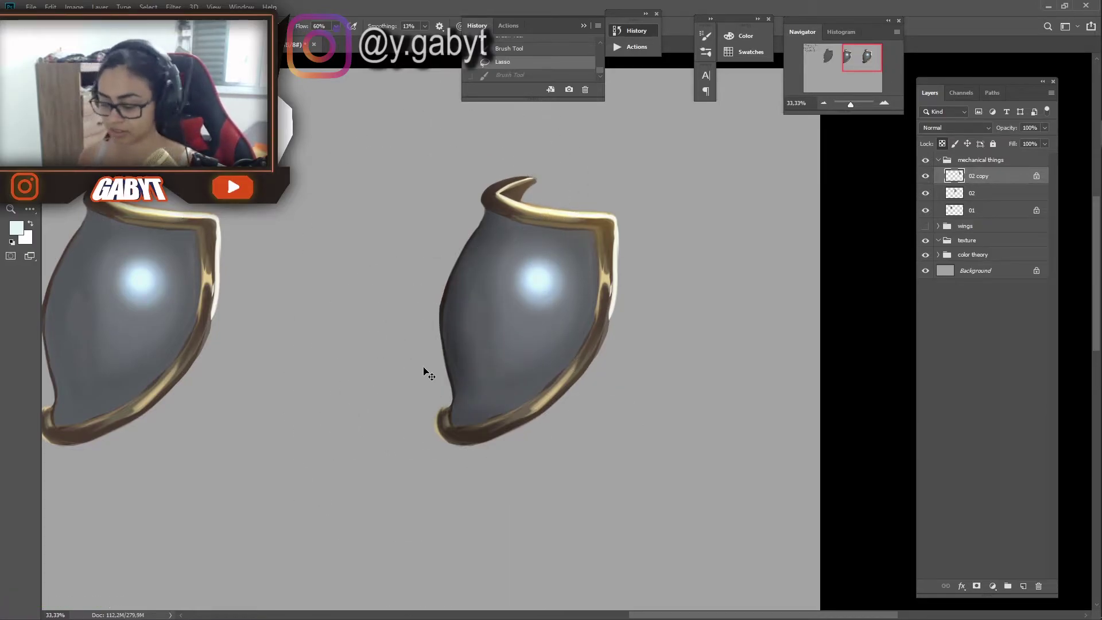
# Add Layer 8 in Screen mode and paint light highlights on the middle shield
pyautogui.hotkey('ctrl', 'shift', 'alt', 'n')
pyautogui.click(956, 128)
pyautogui.click(942, 230)
pyautogui.moveTo(488, 321)
pyautogui.mouseDown()
pyautogui.moveTo(488, 241)
pyautogui.moveTo(471, 402)
pyautogui.mouseUp()
pyautogui.moveTo(517, 367); pyautogui.dragTo(552, 241)
pyautogui.moveTo(851, 105); pyautogui.dragTo(849, 105)
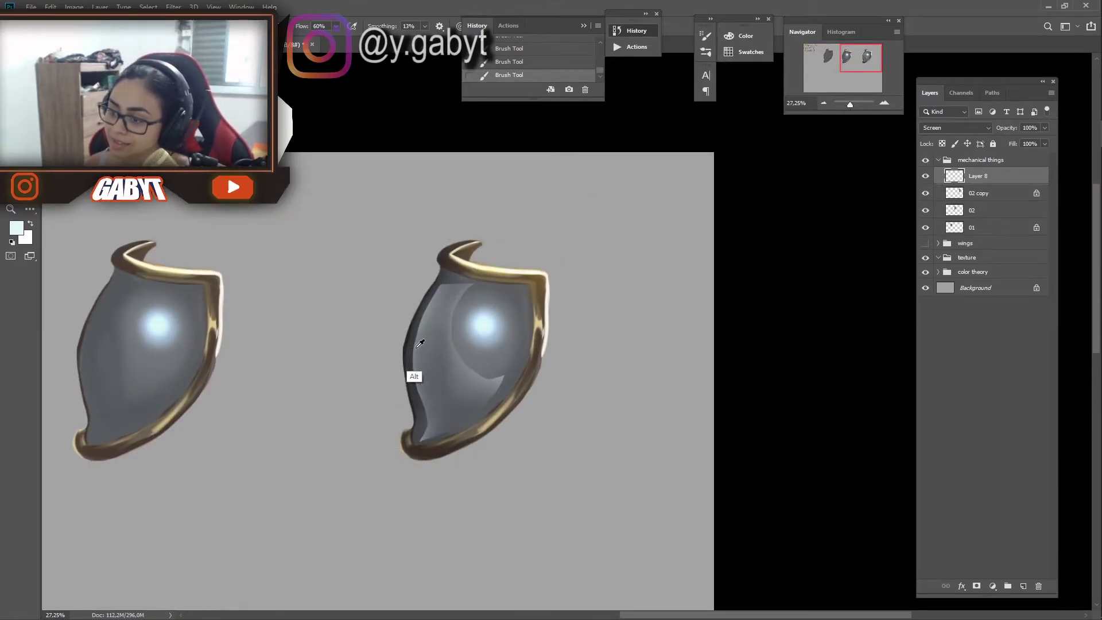
pyautogui.keyDown('alt'); pyautogui.click(413, 376); pyautogui.keyUp('alt')
pyautogui.hotkey('ctrl', 'z')
# Invert the selection to the outer band and darken its left side with a sampled dark colour
pyautogui.hotkey('alt', '[')
pyautogui.hotkey('ctrl', 'i')
pyautogui.hotkey('ctrl', 'z')
pyautogui.hotkey('ctrl', 'z')
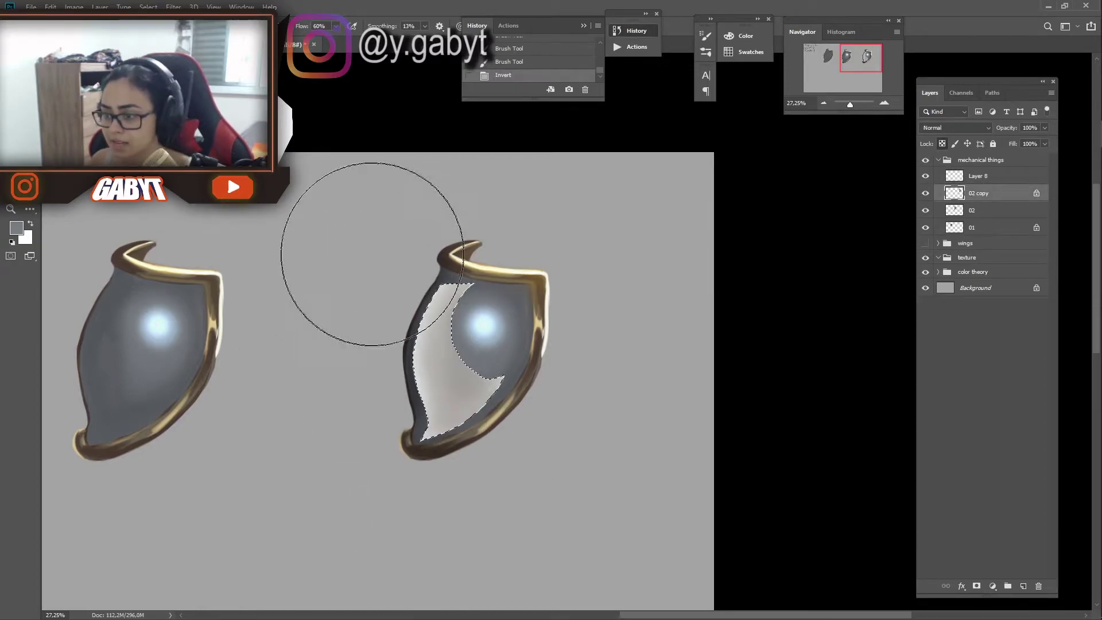
pyautogui.hotkey('ctrl', 'z')
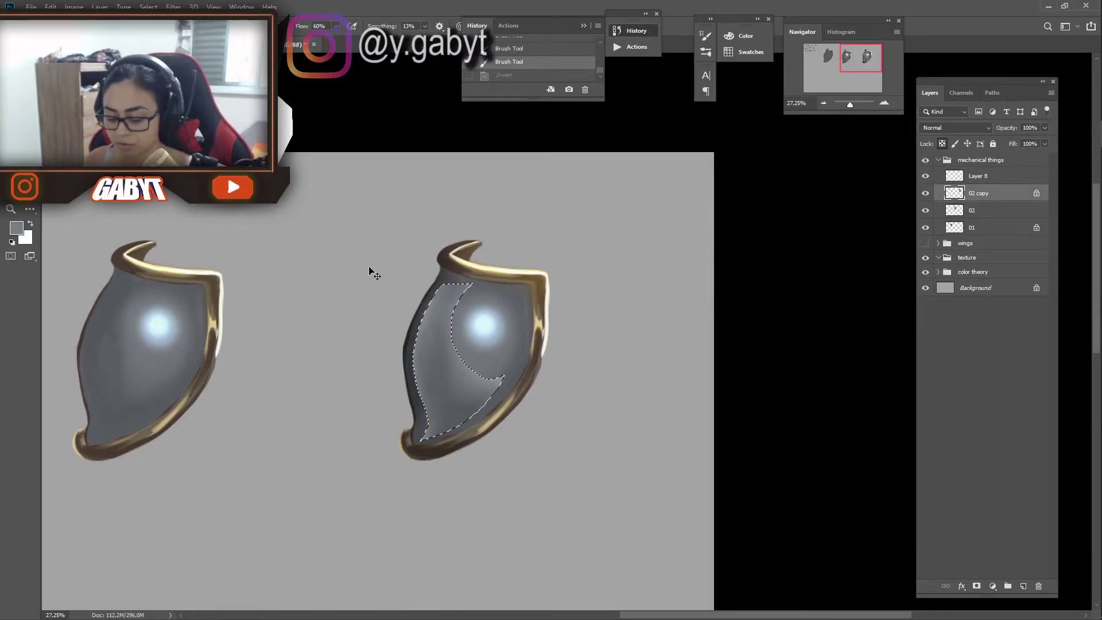
pyautogui.hotkey('ctrl', 'shift', 'i')
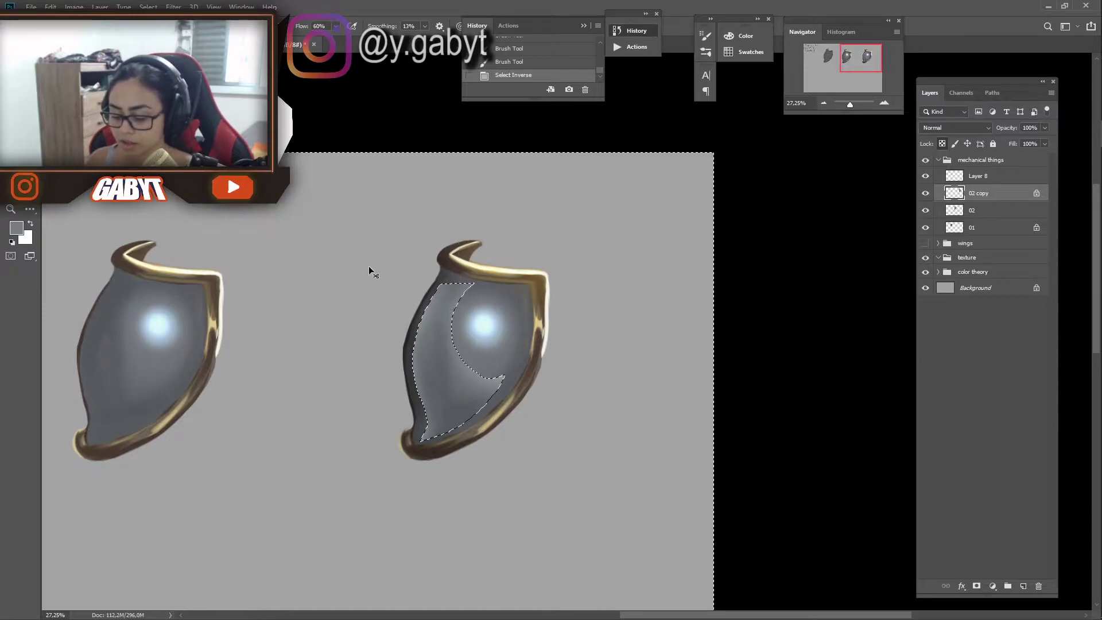
pyautogui.moveTo(430, 511); pyautogui.dragTo(418, 418)
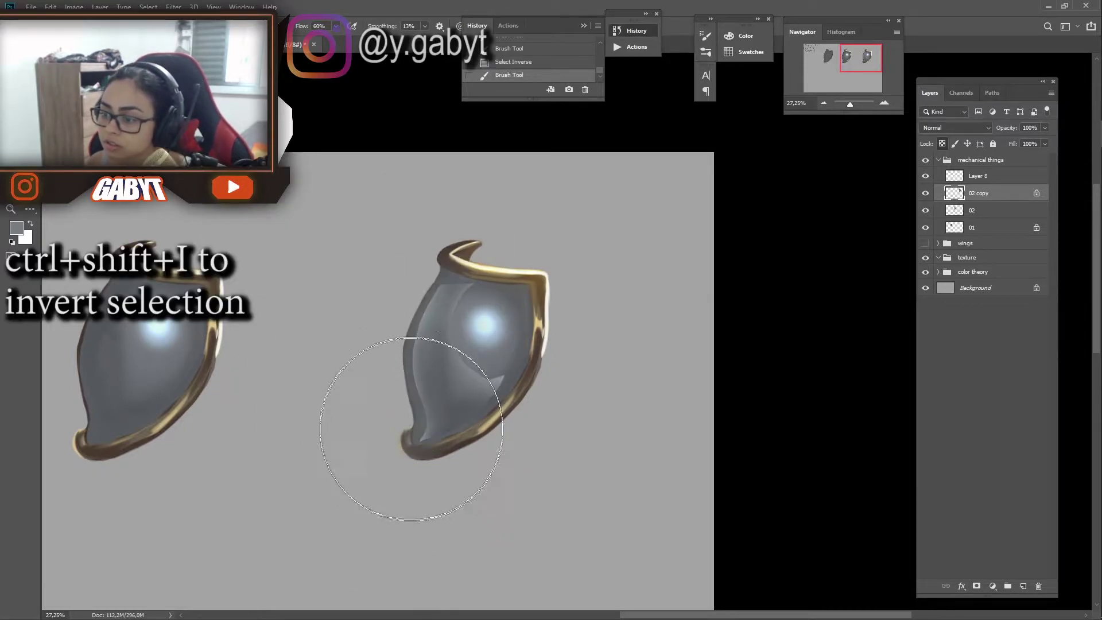
pyautogui.hotkey('ctrl', 'z')
pyautogui.keyDown('alt'); pyautogui.click(411, 337); pyautogui.keyUp('alt')
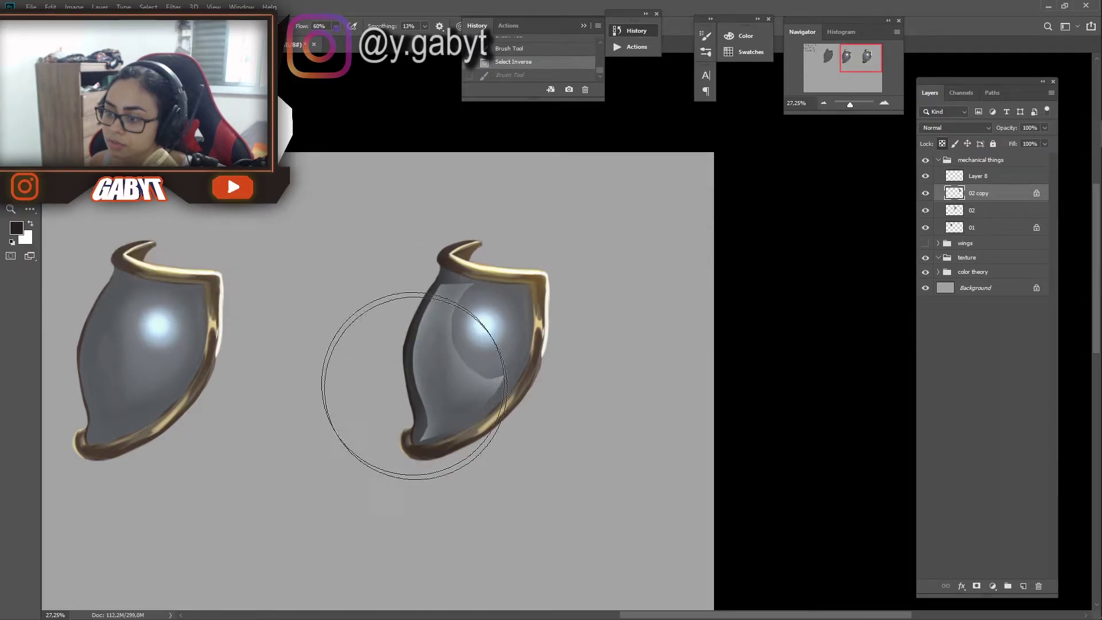
pyautogui.moveTo(403, 394); pyautogui.dragTo(417, 409)
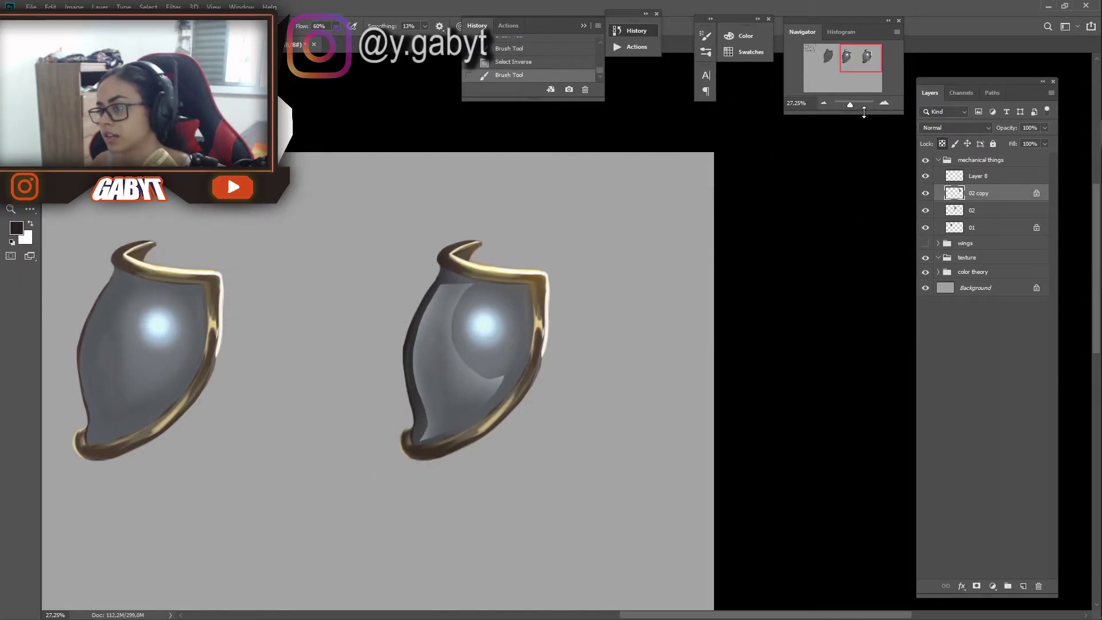
# Select a strip along the shield's top edge and paint inside it
pyautogui.moveTo(850, 104); pyautogui.dragTo(851, 107)
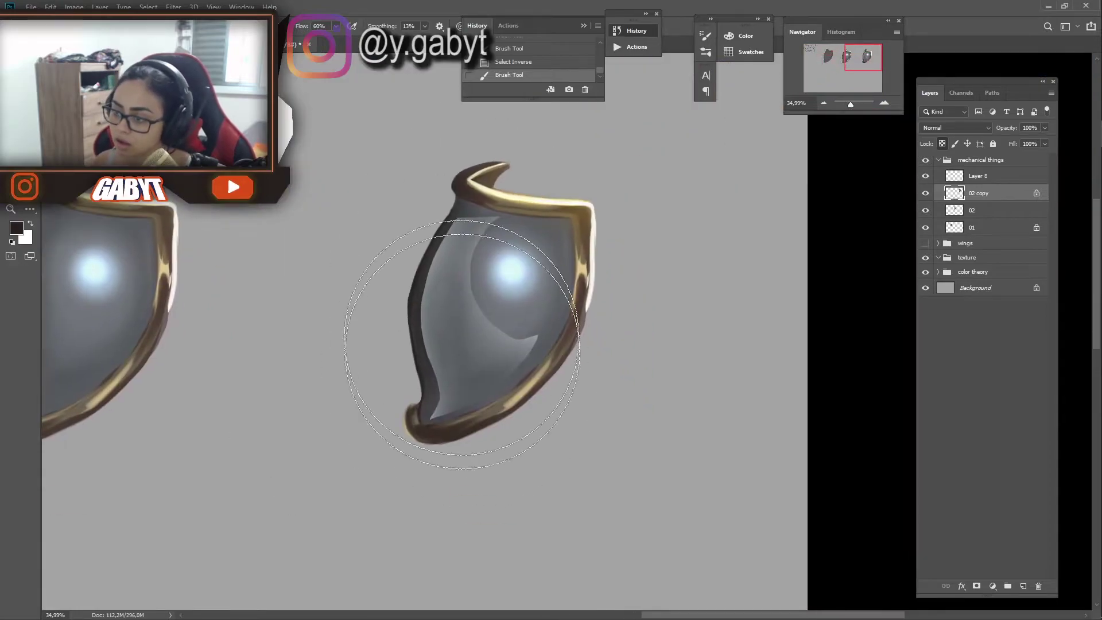
pyautogui.hotkey('ctrl', 'z')
pyautogui.hotkey('ctrl', 'd')
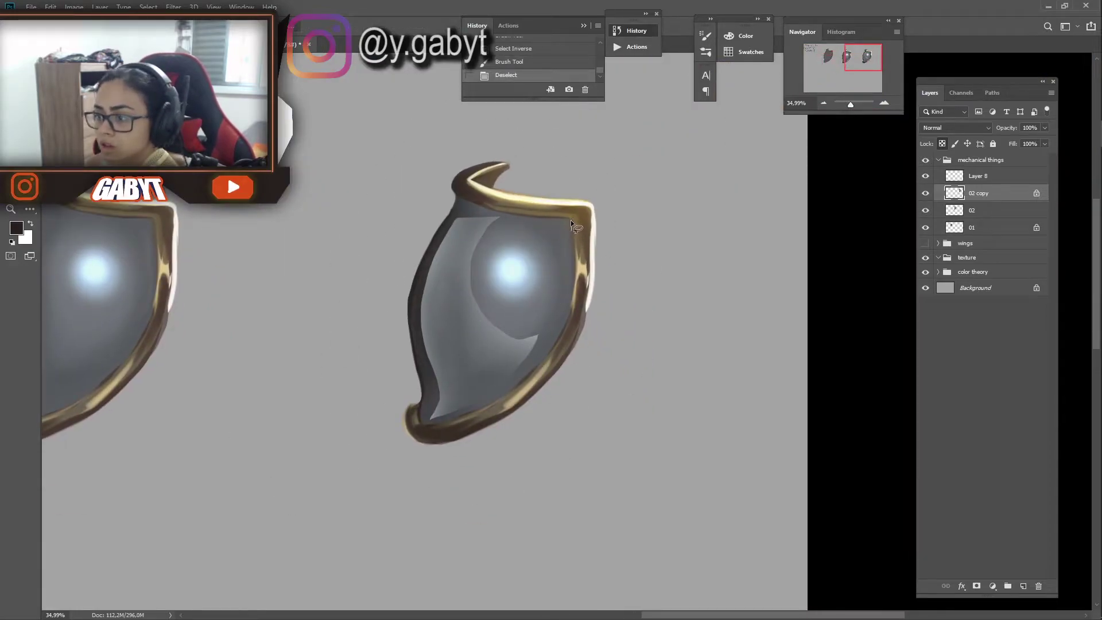
pyautogui.moveTo(576, 262)
pyautogui.mouseDown()
pyautogui.moveTo(574, 291)
pyautogui.moveTo(568, 221)
pyautogui.mouseUp()
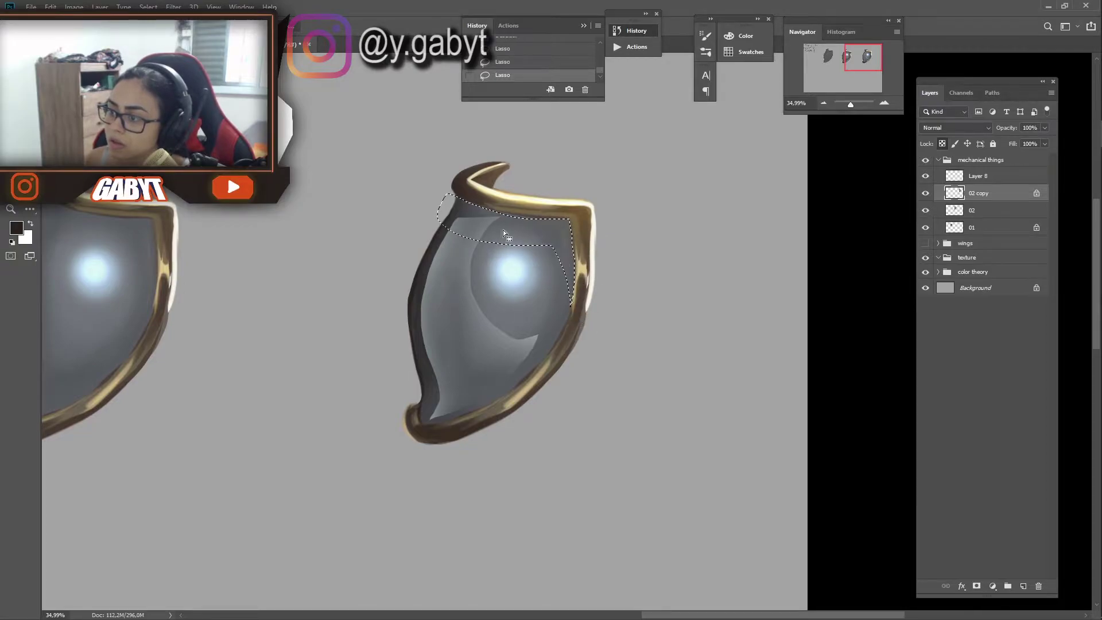
pyautogui.press('b')
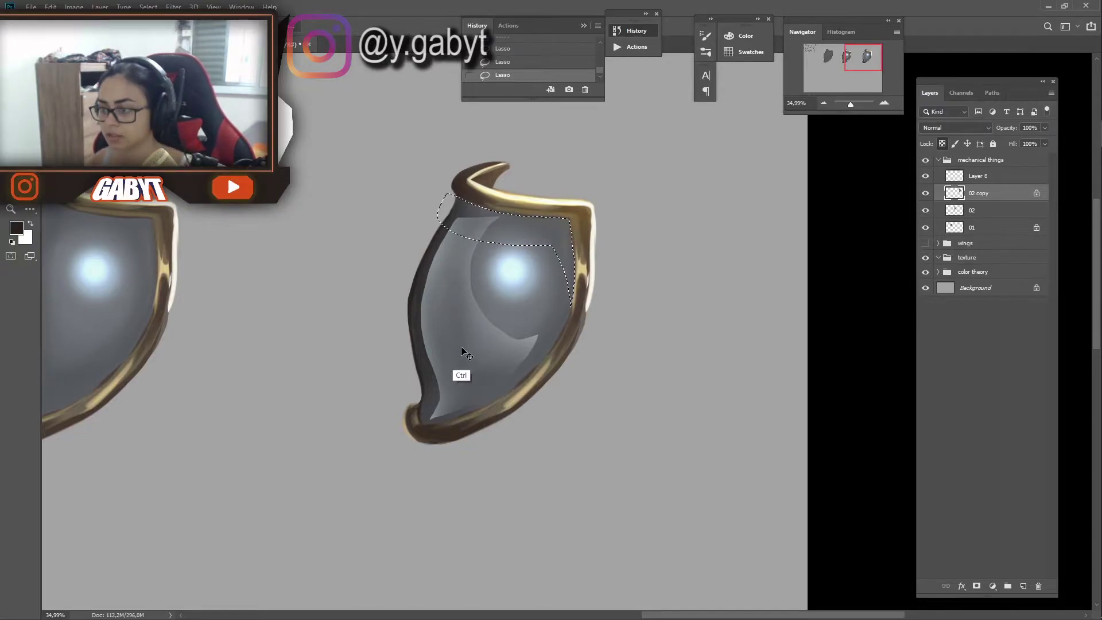
pyautogui.moveTo(476, 230); pyautogui.dragTo(574, 241)
pyautogui.hotkey('ctrl', 'z')
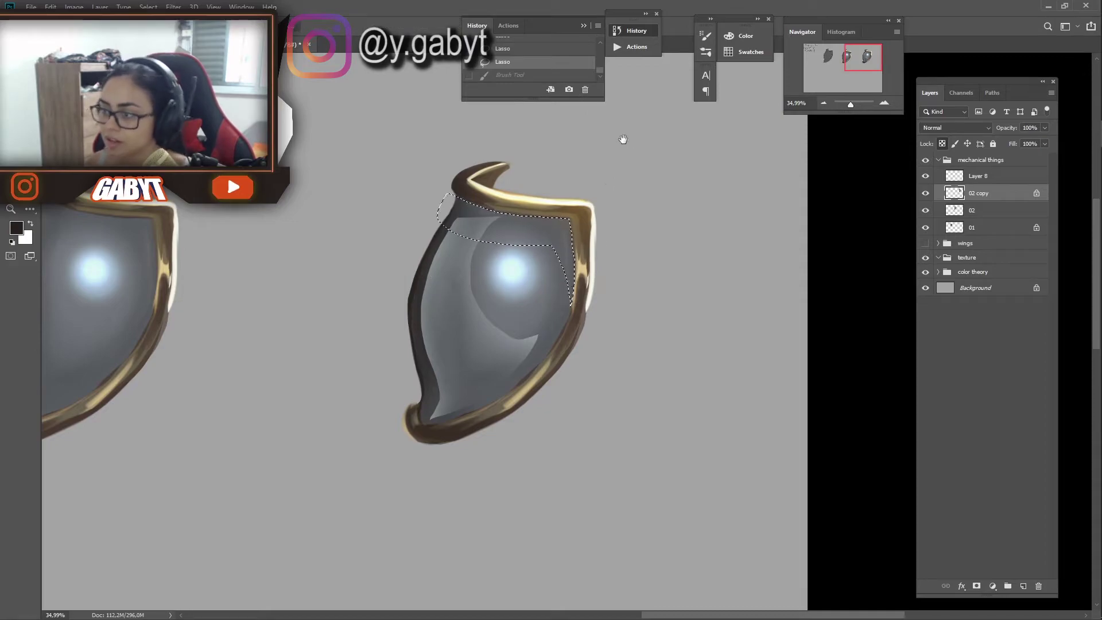
# Refine the top-edge selection by trimming off its right edge
pyautogui.moveTo(622, 141); pyautogui.dragTo(593, 253)
pyautogui.press('l')
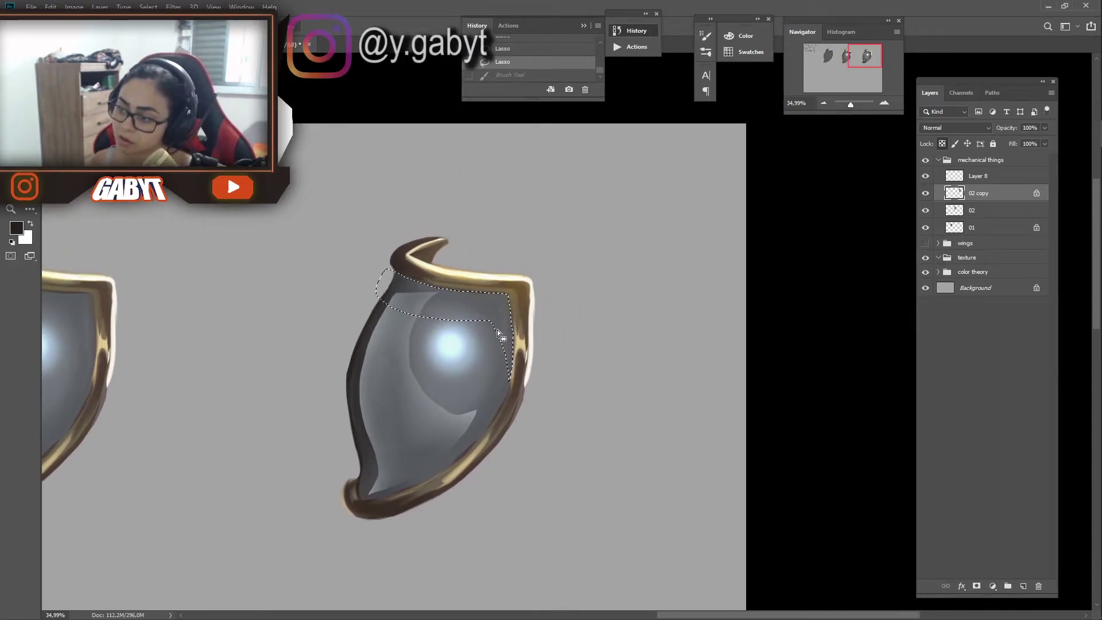
pyautogui.moveTo(509, 382); pyautogui.dragTo(495, 317)
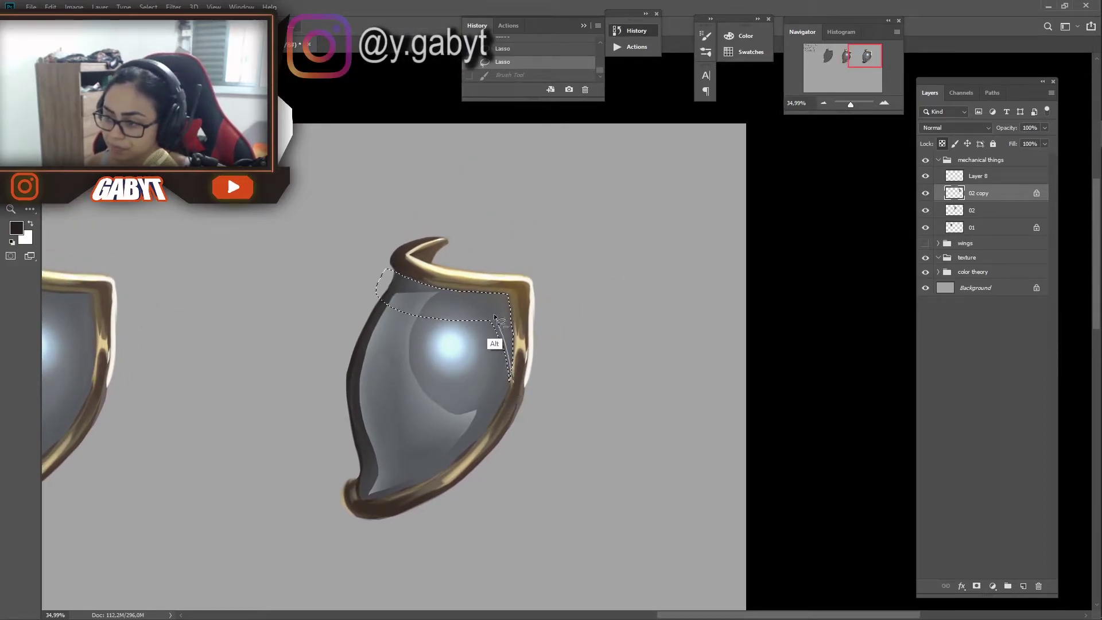
pyautogui.moveTo(405, 300); pyautogui.dragTo(510, 383)
pyautogui.press('b')
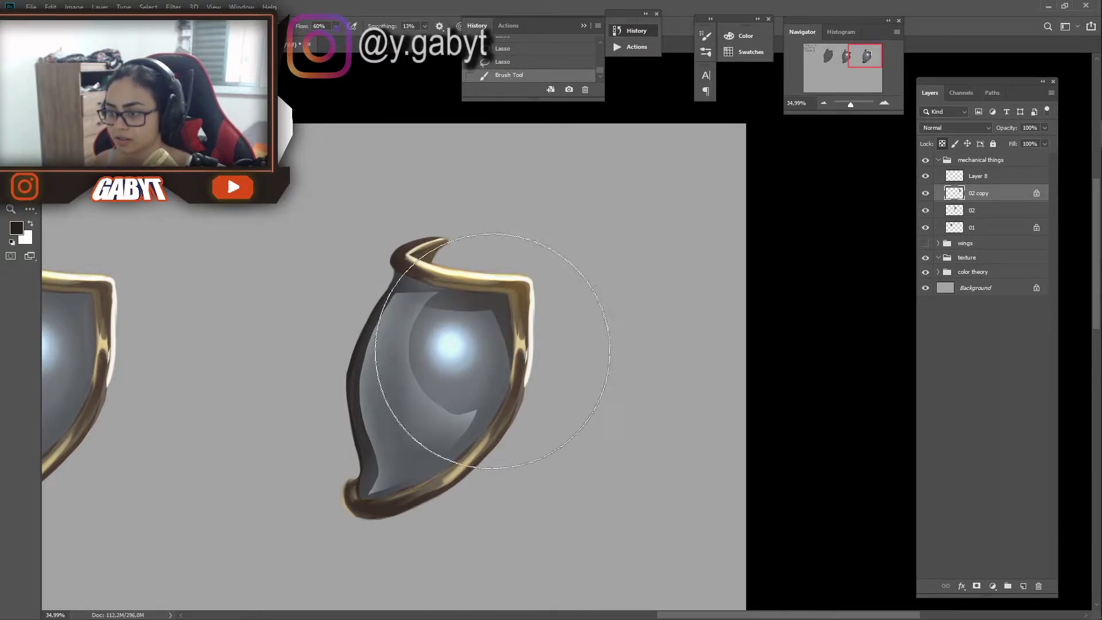
pyautogui.hotkey('ctrl', 'z')
pyautogui.scroll(-3, 500, 253)
# Merge Layer 8 and 02 copy into a single layer named 03
pyautogui.scroll(5, 619, 292)
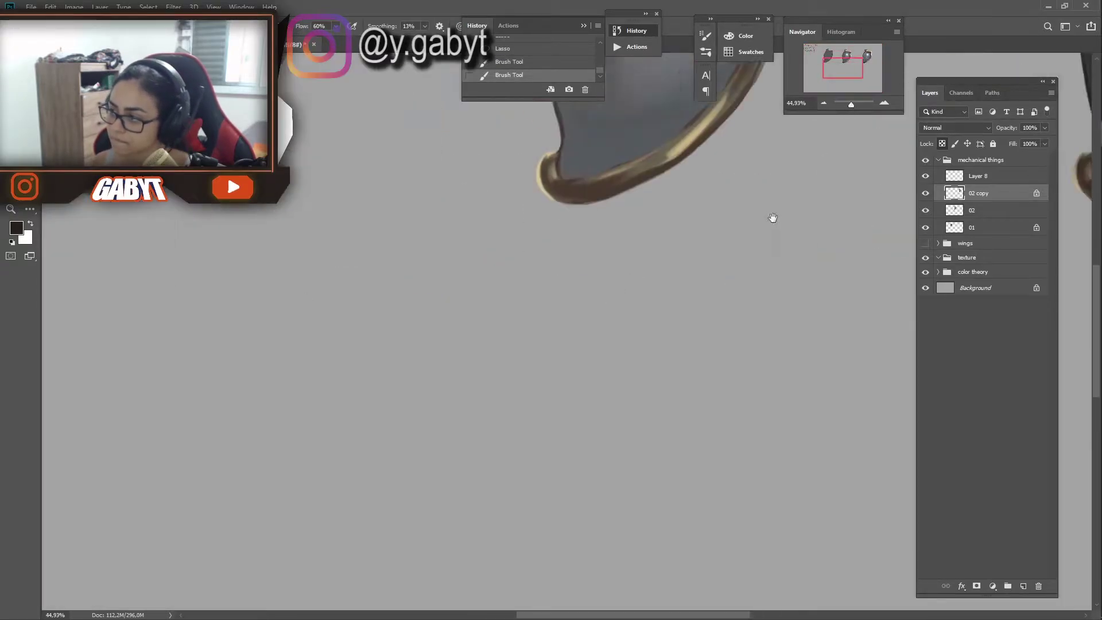
pyautogui.scroll(-2, 618, 293)
pyautogui.hotkey('ctrl', 'd')
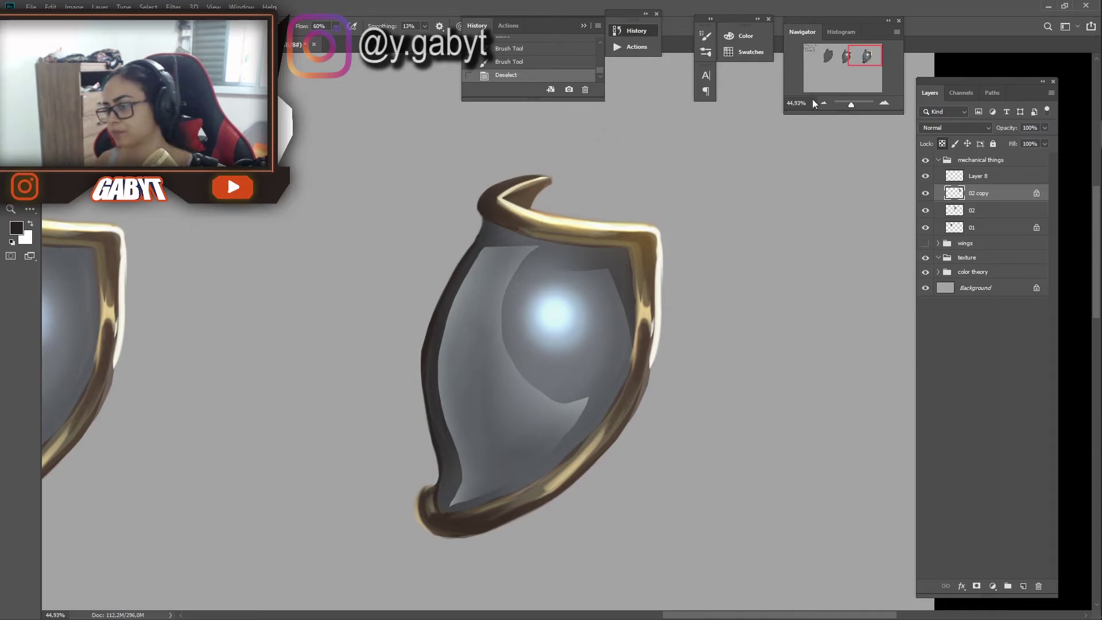
pyautogui.moveTo(851, 104); pyautogui.dragTo(849, 103)
pyautogui.scroll(5, 724, 261)
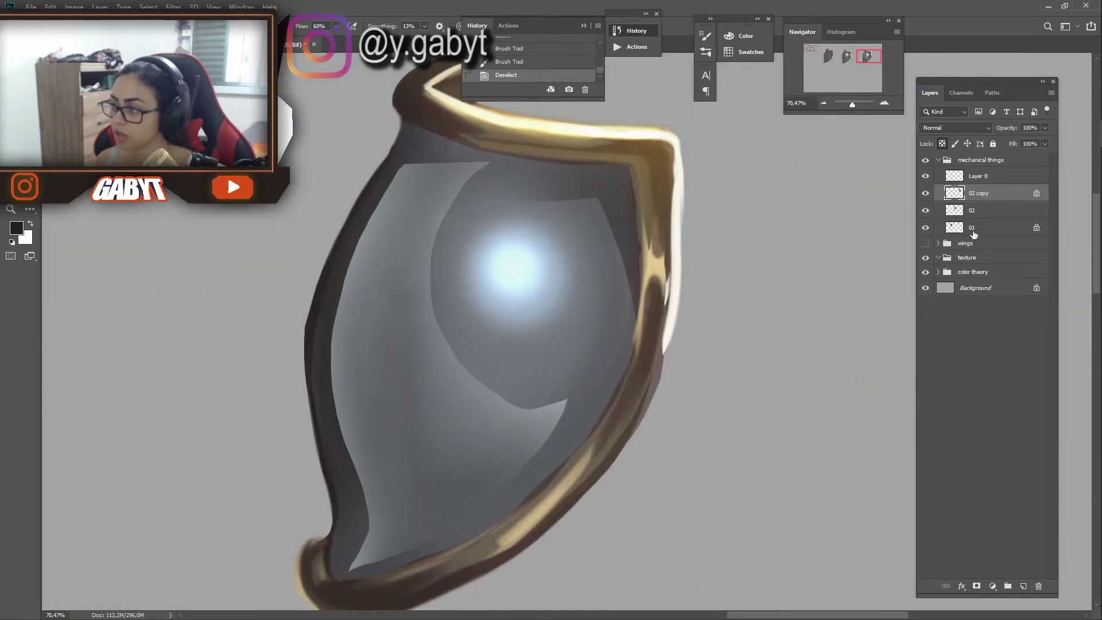
pyautogui.hotkey('ctrl', 'e')
pyautogui.doubleClick(976, 176)
pyautogui.write('03')
pyautogui.press('Return')
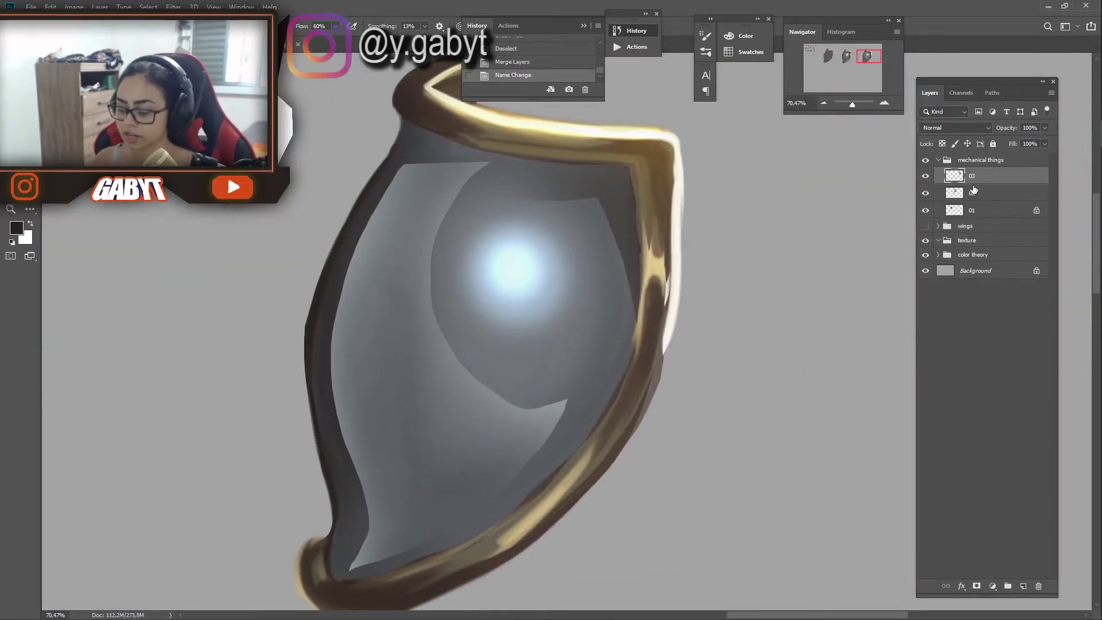
# Paint a thin dark curved scratch across the third shield's body
pyautogui.rightClick(493, 293)
pyautogui.moveTo(484, 309); pyautogui.dragTo(464, 254)
pyautogui.keyDown('alt'); pyautogui.click(301, 314); pyautogui.keyUp('alt')
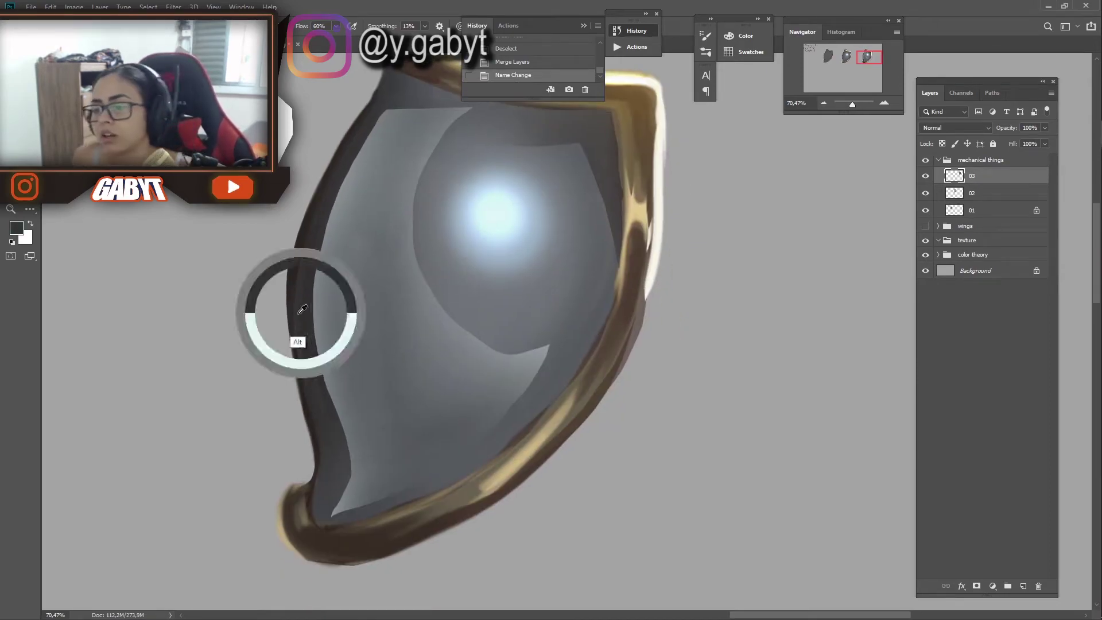
pyautogui.moveTo(378, 247); pyautogui.dragTo(379, 346)
pyautogui.hotkey('ctrl', 'z')
pyautogui.moveTo(422, 263); pyautogui.dragTo(371, 365)
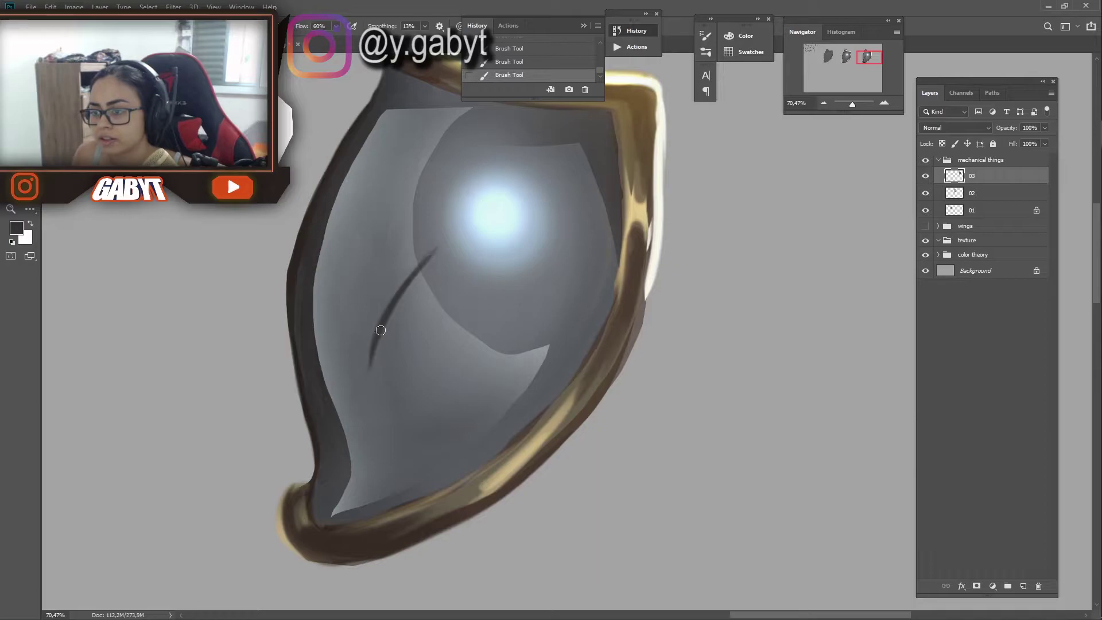
# Add a light cyan highlight, sampled from the glow, along the scratch
pyautogui.keyDown('alt'); pyautogui.click(509, 205); pyautogui.keyUp('alt')
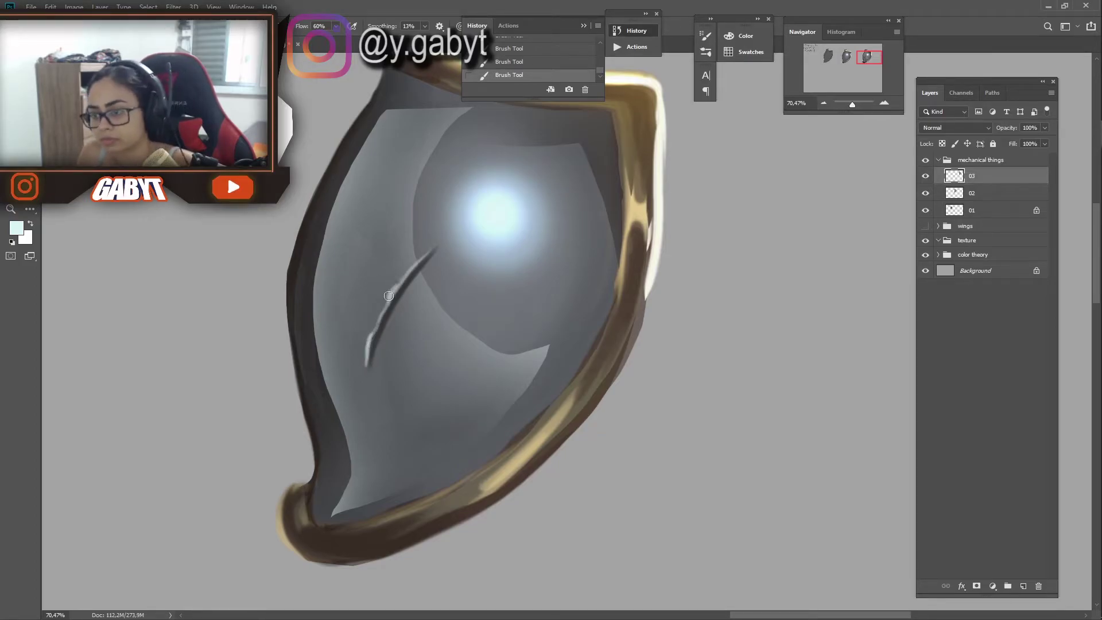
pyautogui.moveTo(852, 104); pyautogui.dragTo(853, 104)
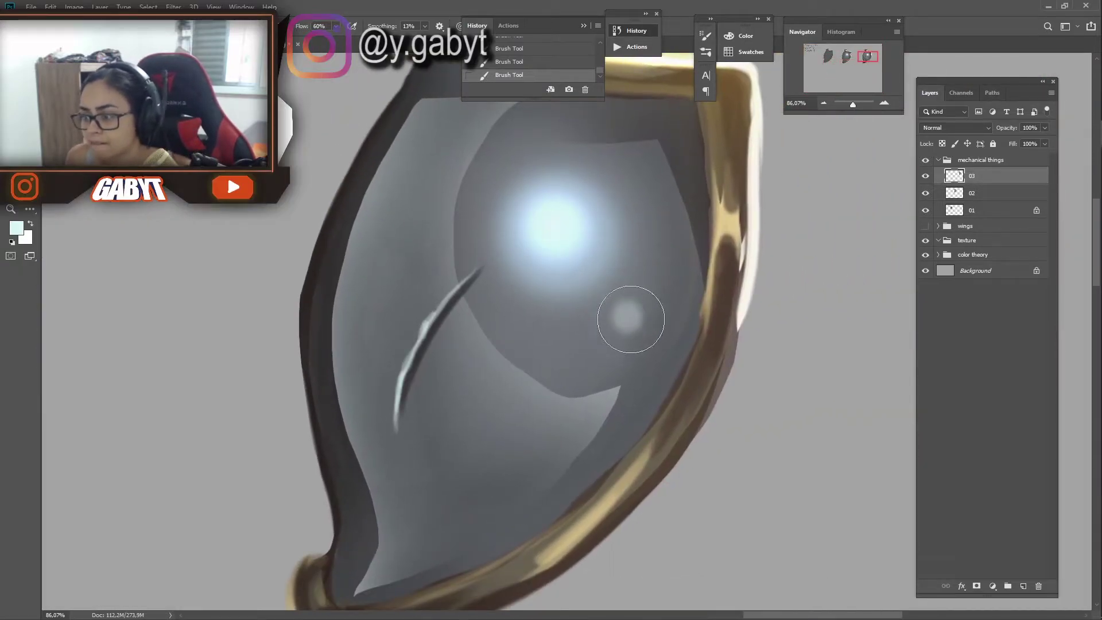
pyautogui.moveTo(631, 319)
pyautogui.mouseDown()
pyautogui.moveTo(631, 330)
pyautogui.moveTo(621, 323)
pyautogui.mouseUp()
pyautogui.press('d')
pyautogui.hotkey('ctrl', 'z')
# Dab a small dent beside the glow and shade the gold rim in dark brown
pyautogui.keyDown('alt'); pyautogui.click(623, 325); pyautogui.keyUp('alt')
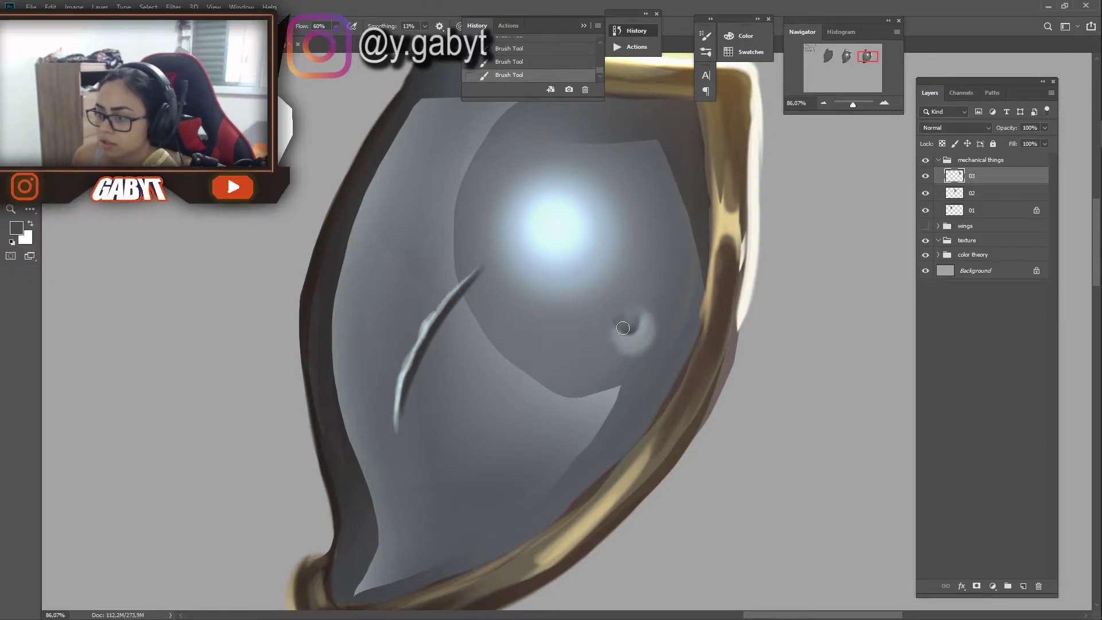
pyautogui.moveTo(759, 298); pyautogui.dragTo(590, 343)
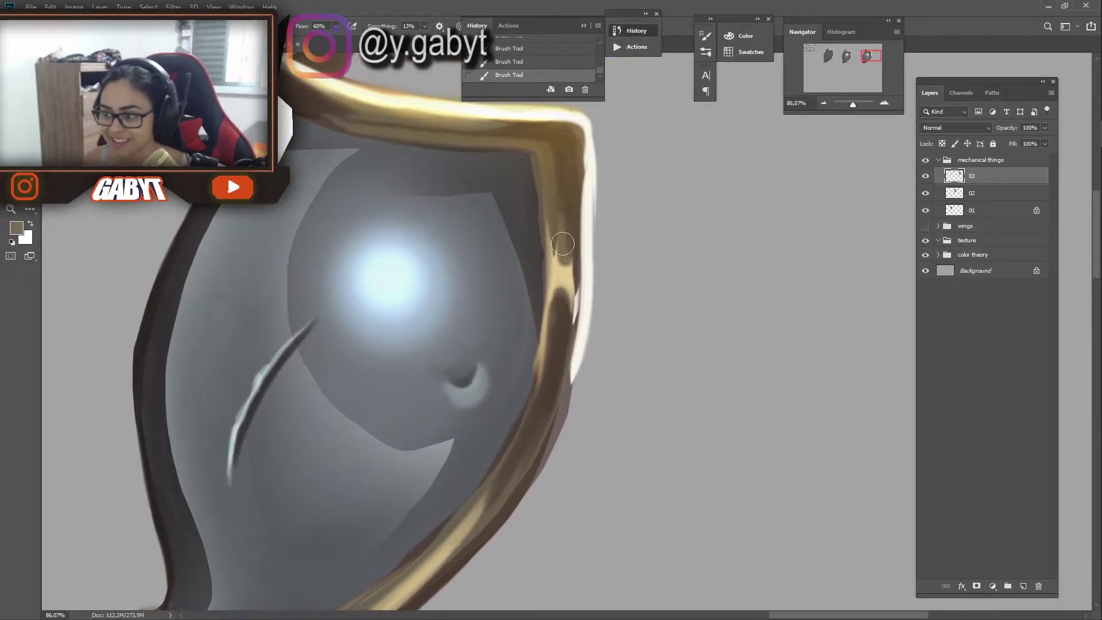
pyautogui.moveTo(505, 155); pyautogui.dragTo(696, 262)
pyautogui.moveTo(603, 207)
pyautogui.mouseDown()
pyautogui.moveTo(531, 201)
pyautogui.moveTo(678, 221)
pyautogui.mouseUp()
pyautogui.moveTo(516, 201); pyautogui.dragTo(635, 217)
pyautogui.keyDown('alt'); pyautogui.click(695, 230); pyautogui.keyUp('alt')
pyautogui.moveTo(695, 232)
pyautogui.mouseDown()
pyautogui.moveTo(762, 265)
pyautogui.moveTo(755, 300)
pyautogui.moveTo(568, 202)
pyautogui.mouseUp()
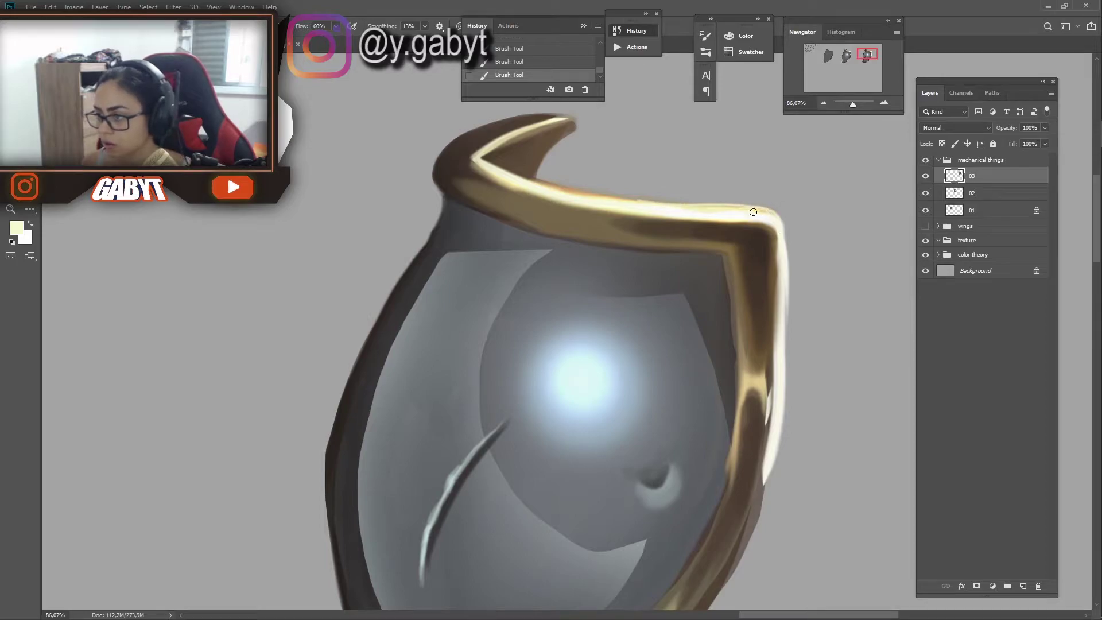
# Highlight the rim's top edge and the horn's inner edge, then darken the rim edge
pyautogui.moveTo(753, 212)
pyautogui.mouseDown()
pyautogui.moveTo(485, 175)
pyautogui.moveTo(466, 158)
pyautogui.mouseUp()
pyautogui.moveTo(551, 122)
pyautogui.mouseDown()
pyautogui.moveTo(467, 158)
pyautogui.moveTo(597, 209)
pyautogui.moveTo(468, 156)
pyautogui.mouseUp()
pyautogui.keyDown('alt'); pyautogui.click(670, 244); pyautogui.keyUp('alt')
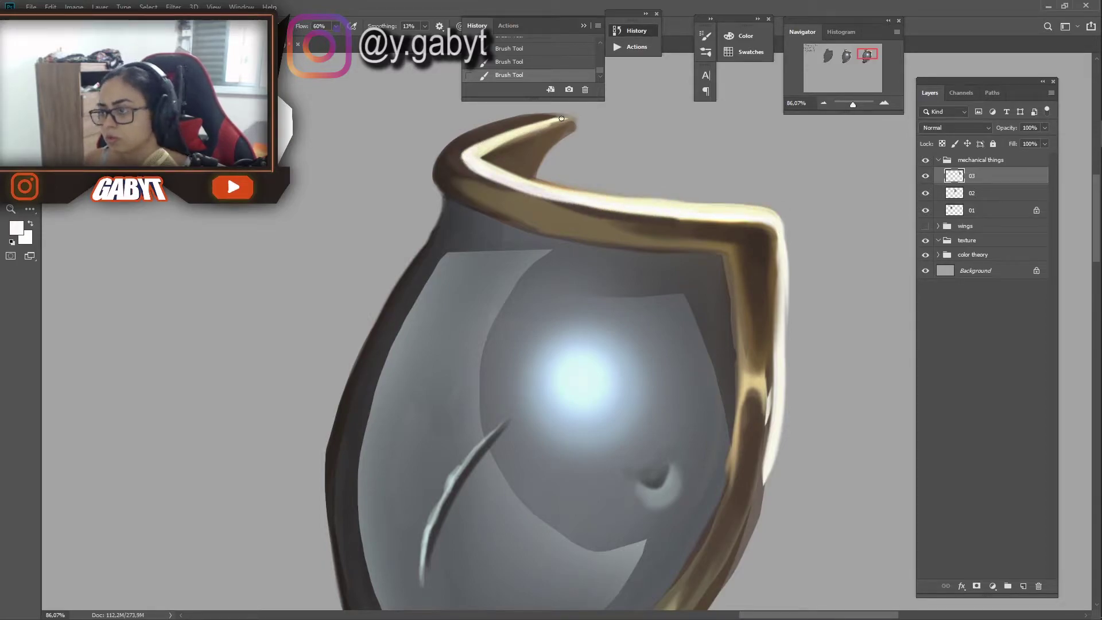
pyautogui.moveTo(771, 276)
pyautogui.mouseDown()
pyautogui.moveTo(596, 185)
pyautogui.moveTo(592, 318)
pyautogui.moveTo(601, 254)
pyautogui.mouseUp()
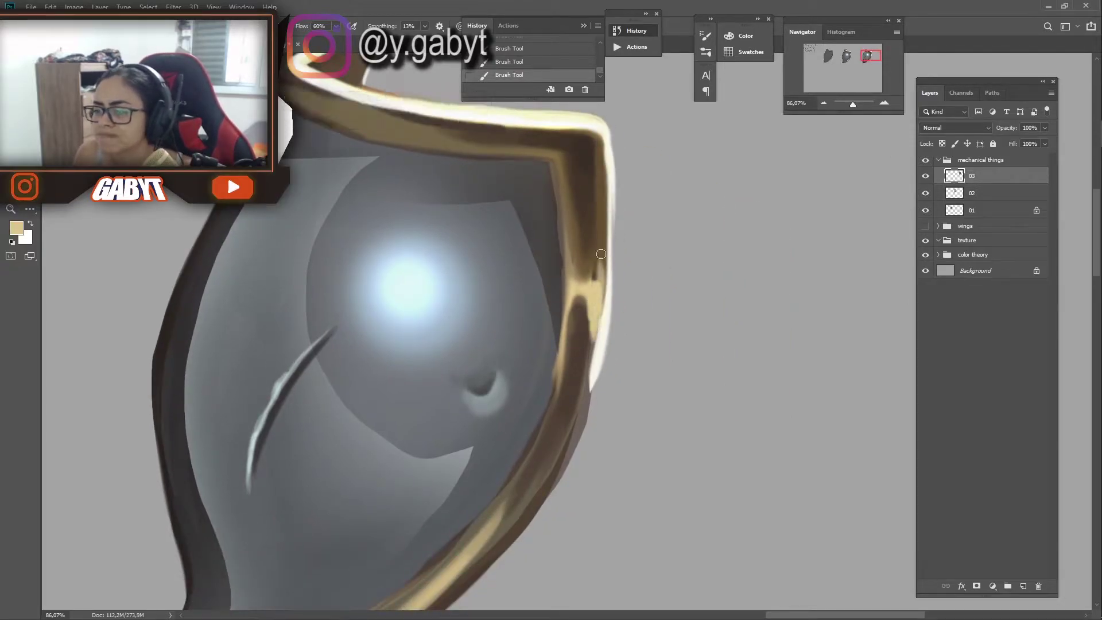
pyautogui.moveTo(603, 196); pyautogui.dragTo(600, 303)
pyautogui.moveTo(600, 303)
pyautogui.mouseDown()
pyautogui.moveTo(632, 200)
pyautogui.moveTo(602, 343)
pyautogui.mouseUp()
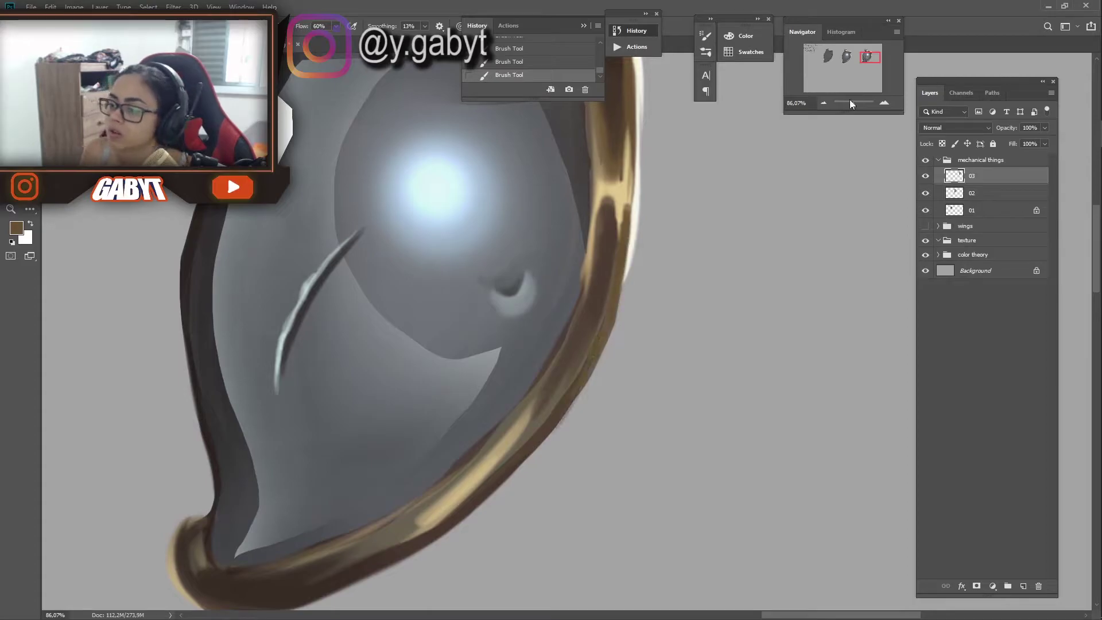
# Lighten the gold rim along its lower curve with pale cream highlights
pyautogui.moveTo(852, 104); pyautogui.dragTo(851, 104)
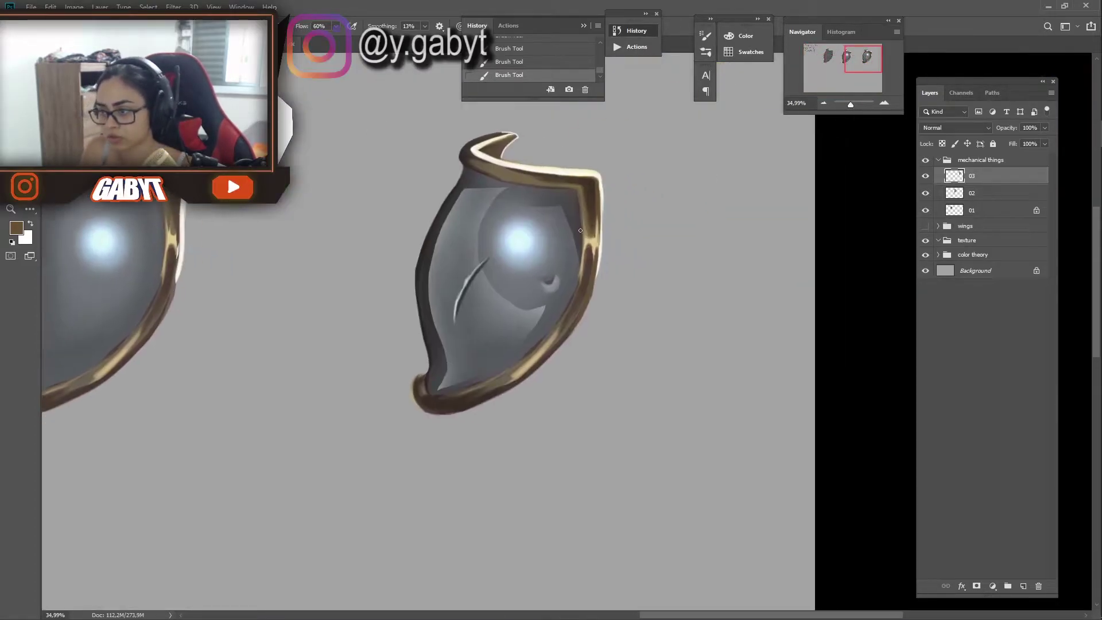
pyautogui.moveTo(591, 256); pyautogui.dragTo(479, 394)
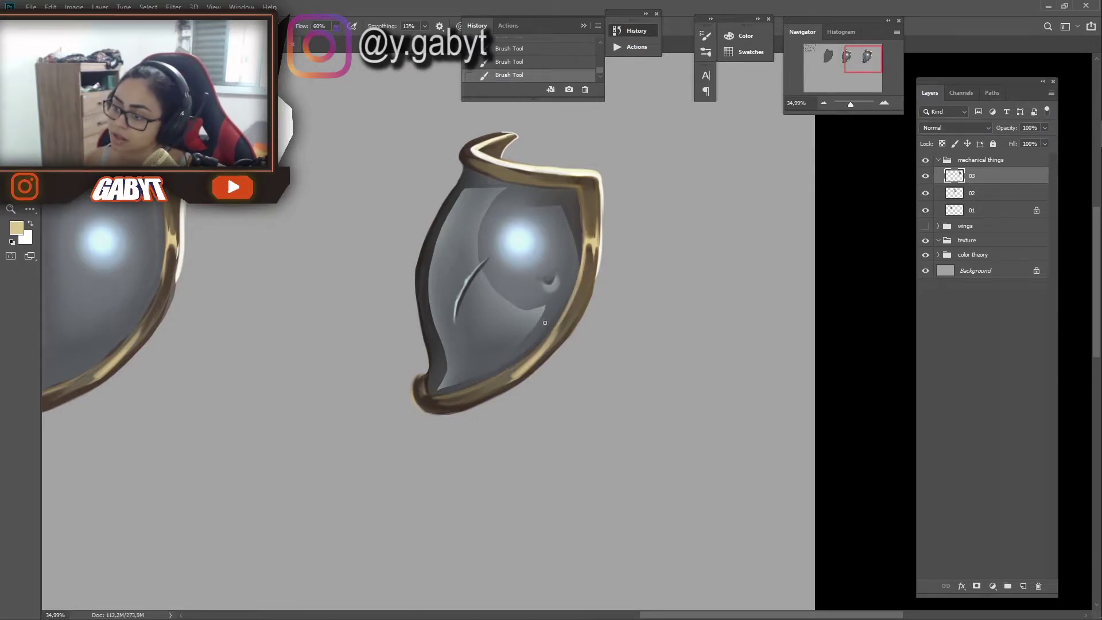
pyautogui.moveTo(443, 398); pyautogui.dragTo(427, 397)
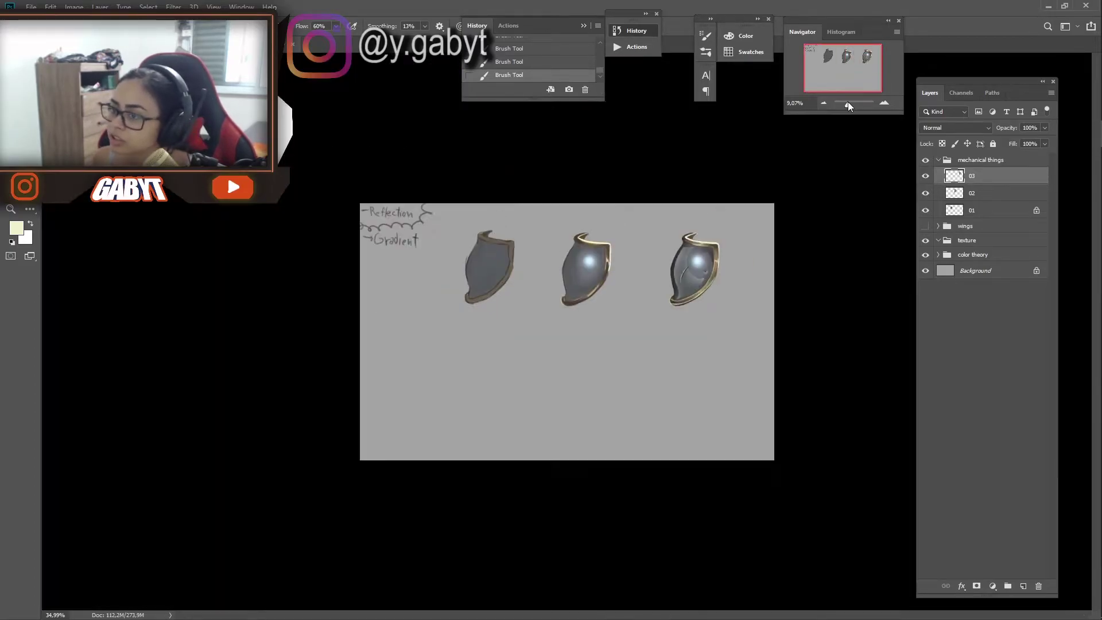
pyautogui.moveTo(814, 118); pyautogui.dragTo(514, 217)
# Darken the third shield's lower body with a larger dark brush
pyautogui.keyDown('alt'); pyautogui.click(514, 217); pyautogui.keyUp('alt')
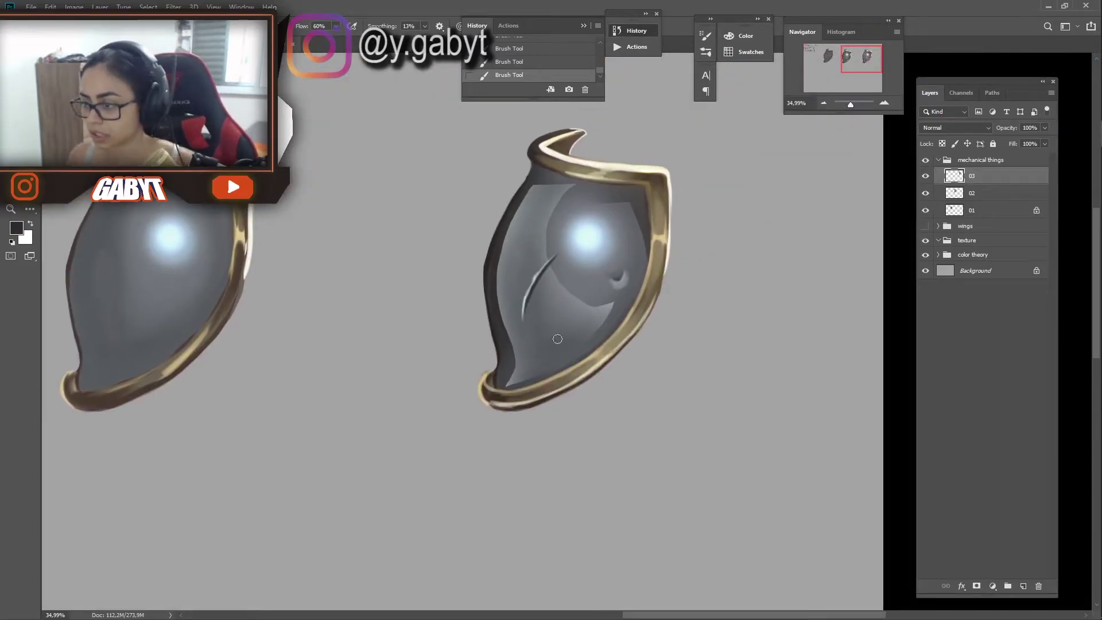
pyautogui.press(']')
pyautogui.press(']')
pyautogui.press(']')
pyautogui.moveTo(548, 362); pyautogui.dragTo(537, 313)
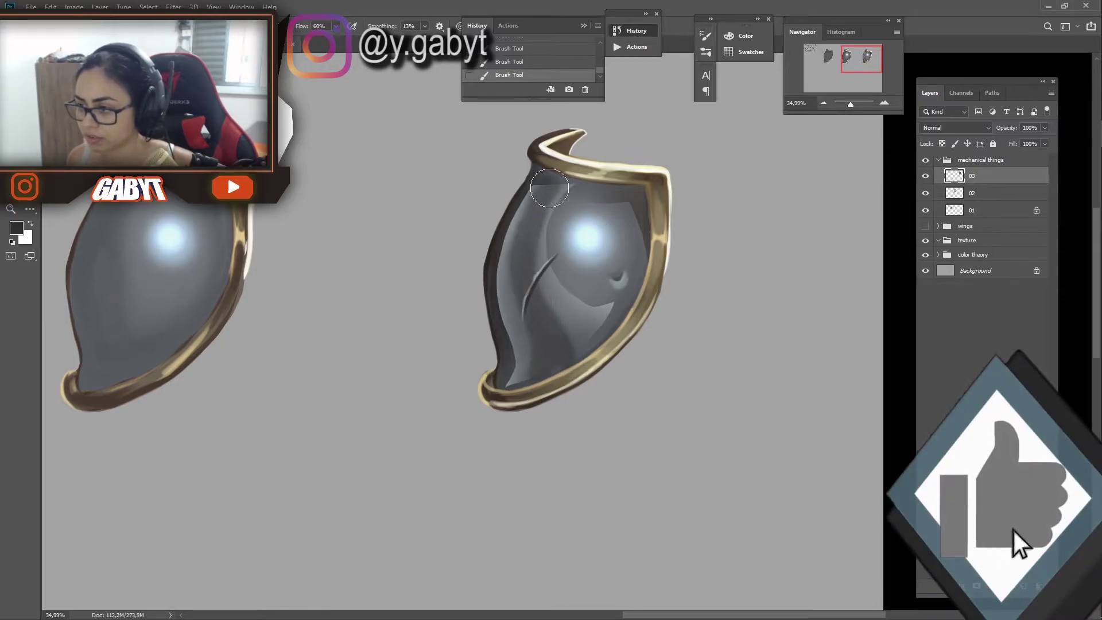
pyautogui.moveTo(851, 105); pyautogui.dragTo(848, 105)
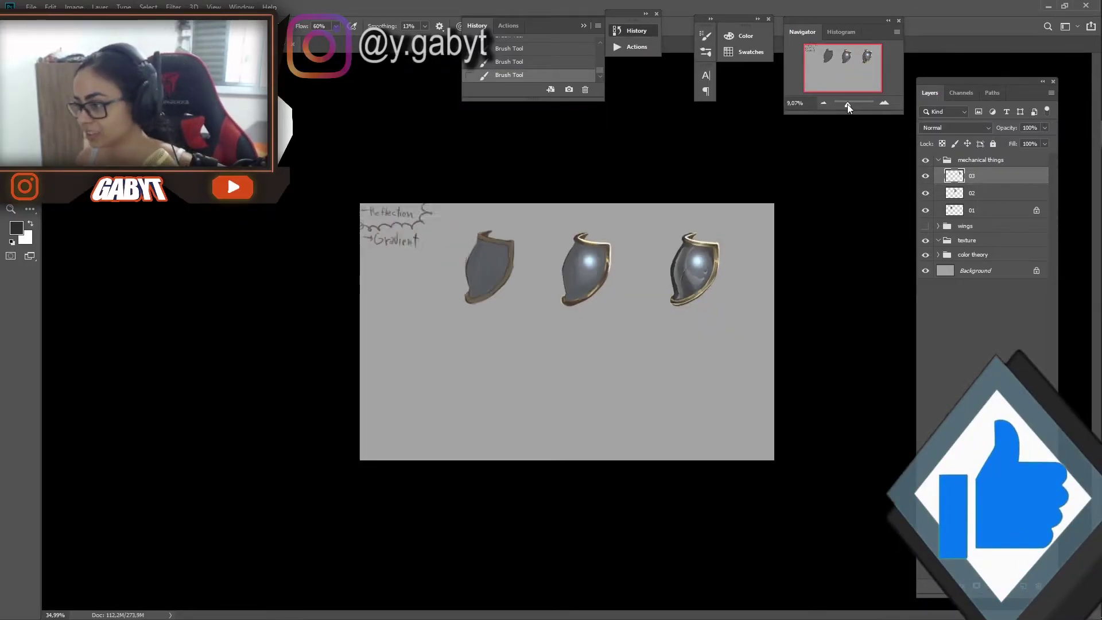
pyautogui.scroll(5, 804, 241)
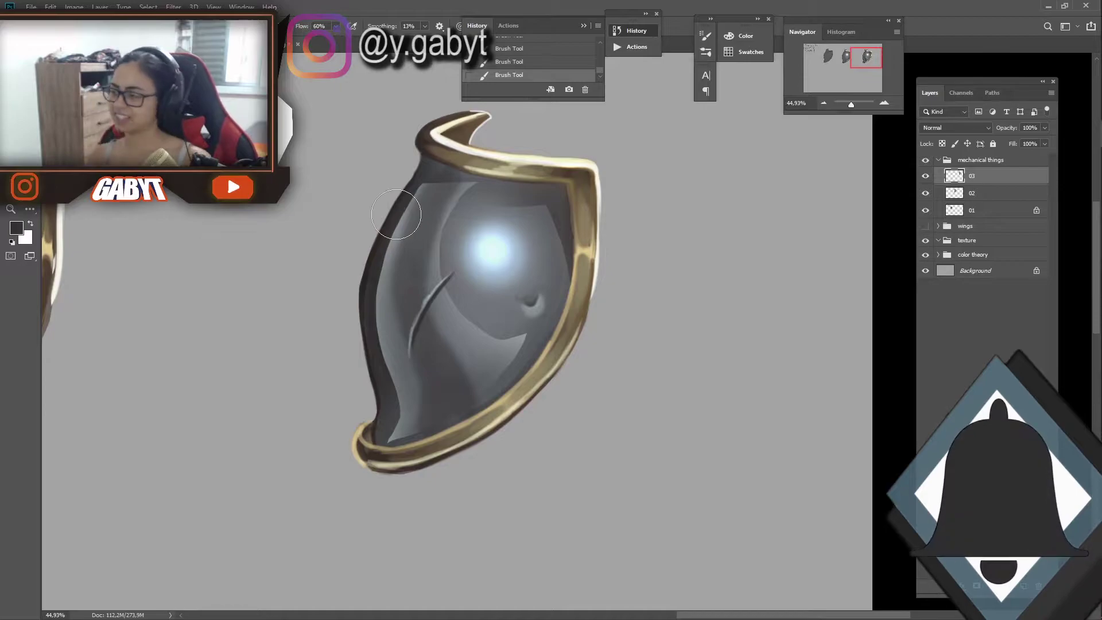
# Sample the glow and gold colours and add a pale highlight down the shield's left edge
pyautogui.keyDown('alt'); pyautogui.click(494, 248); pyautogui.keyUp('alt')
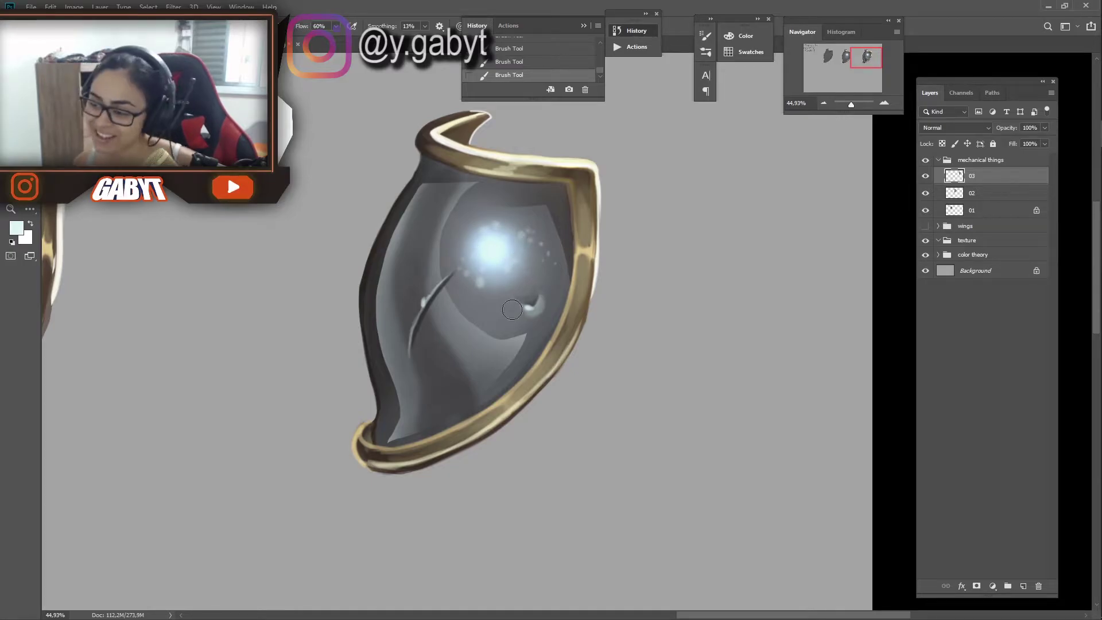
pyautogui.keyDown('alt'); pyautogui.click(438, 138); pyautogui.keyUp('alt')
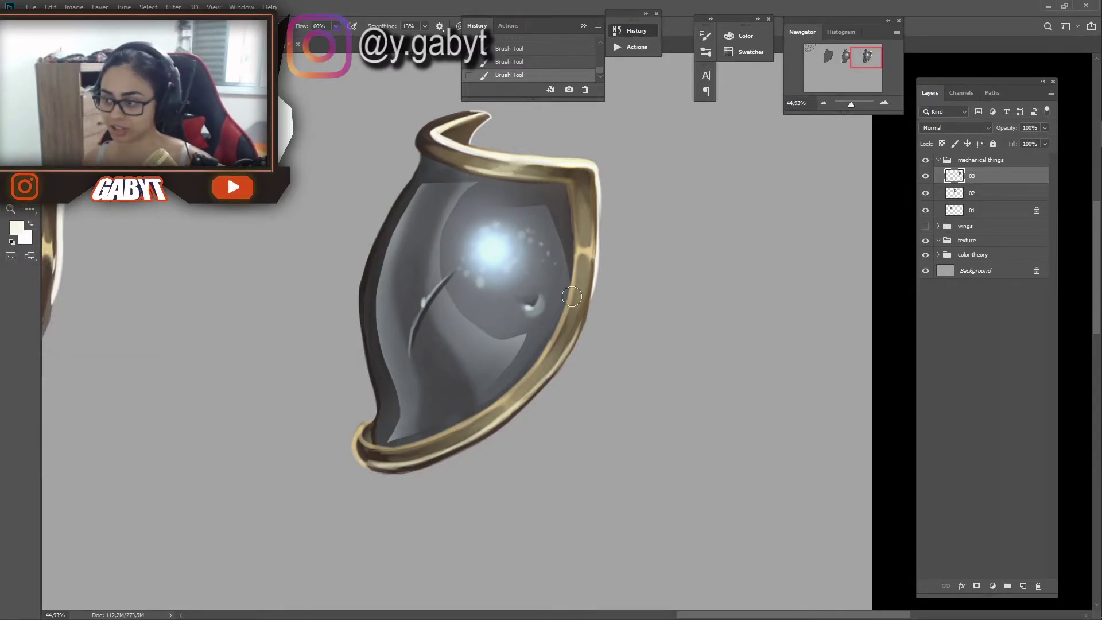
pyautogui.moveTo(848, 102); pyautogui.dragTo(852, 103)
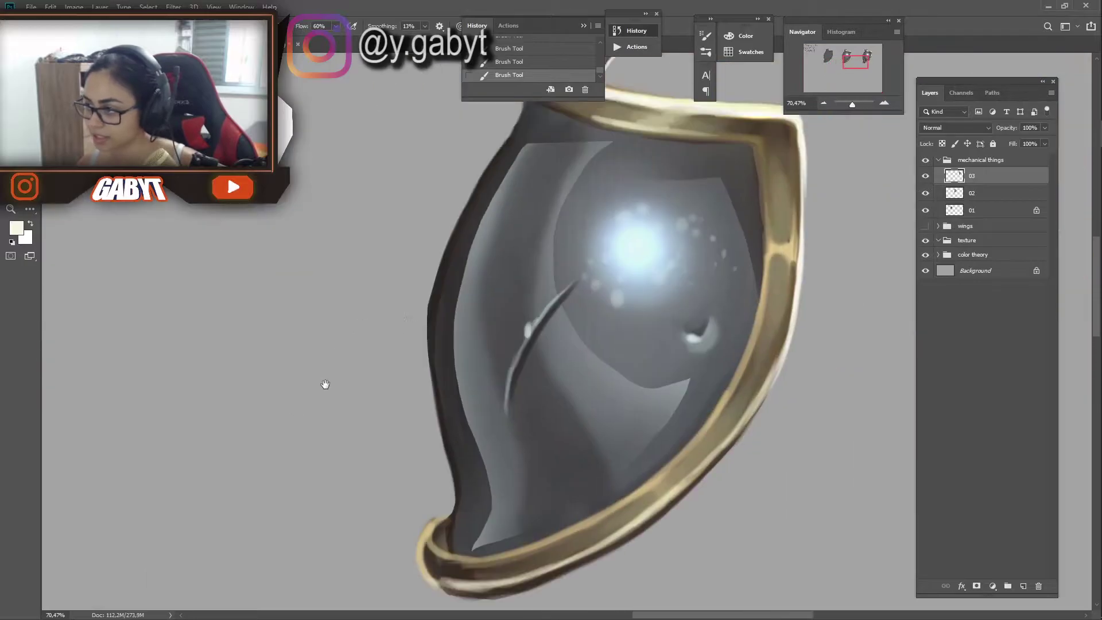
pyautogui.moveTo(352, 282)
pyautogui.mouseDown()
pyautogui.moveTo(425, 131)
pyautogui.moveTo(344, 287)
pyautogui.mouseUp()
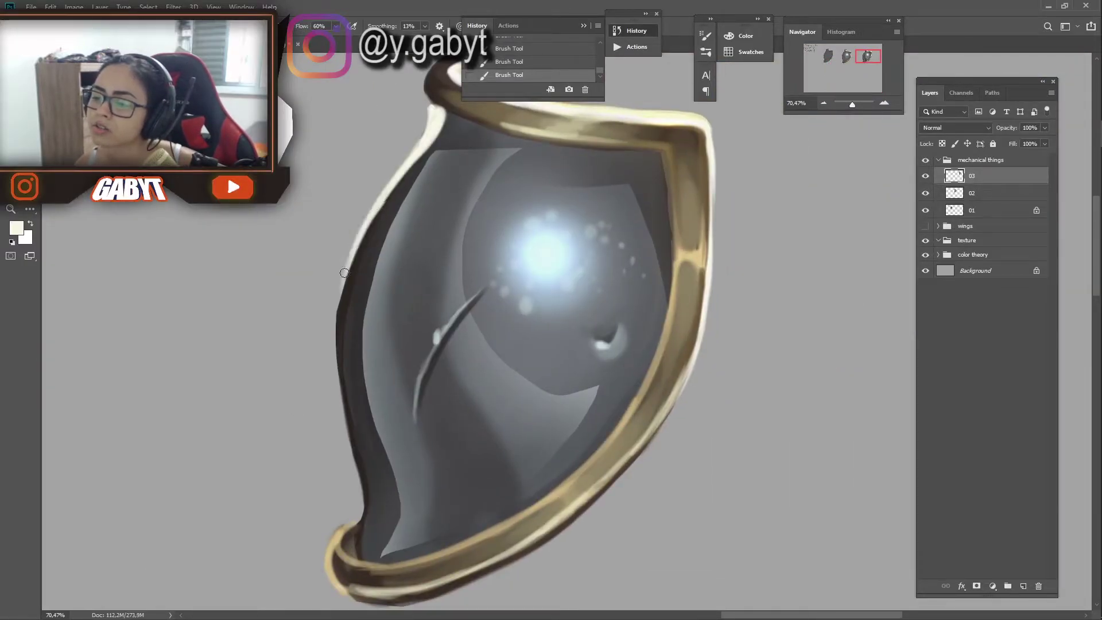
pyautogui.moveTo(359, 241); pyautogui.dragTo(330, 363)
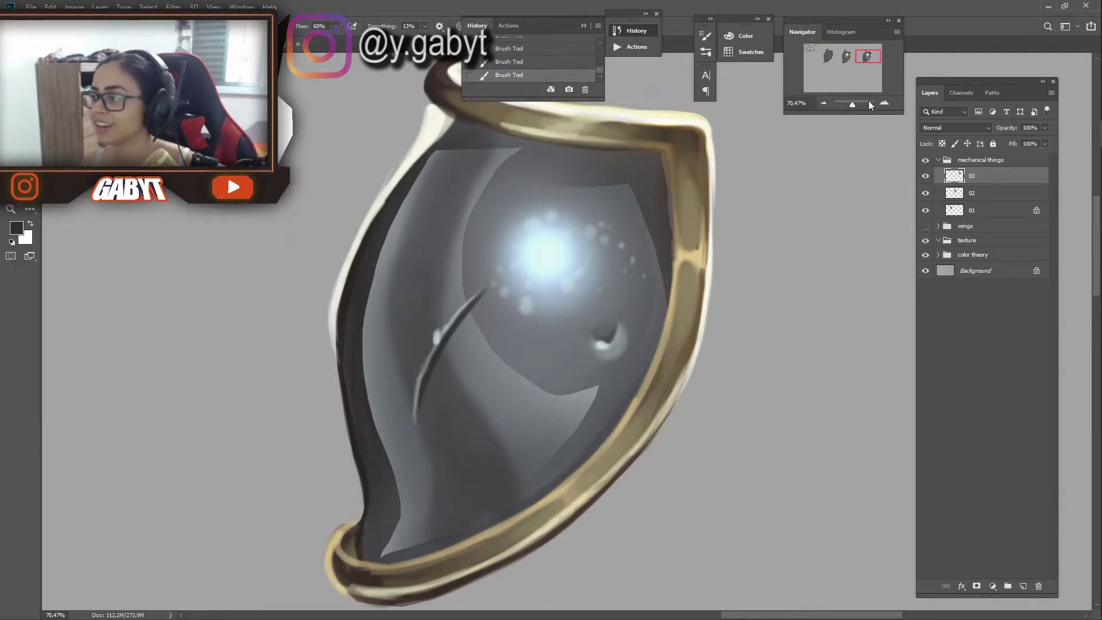
pyautogui.moveTo(852, 103); pyautogui.dragTo(850, 104)
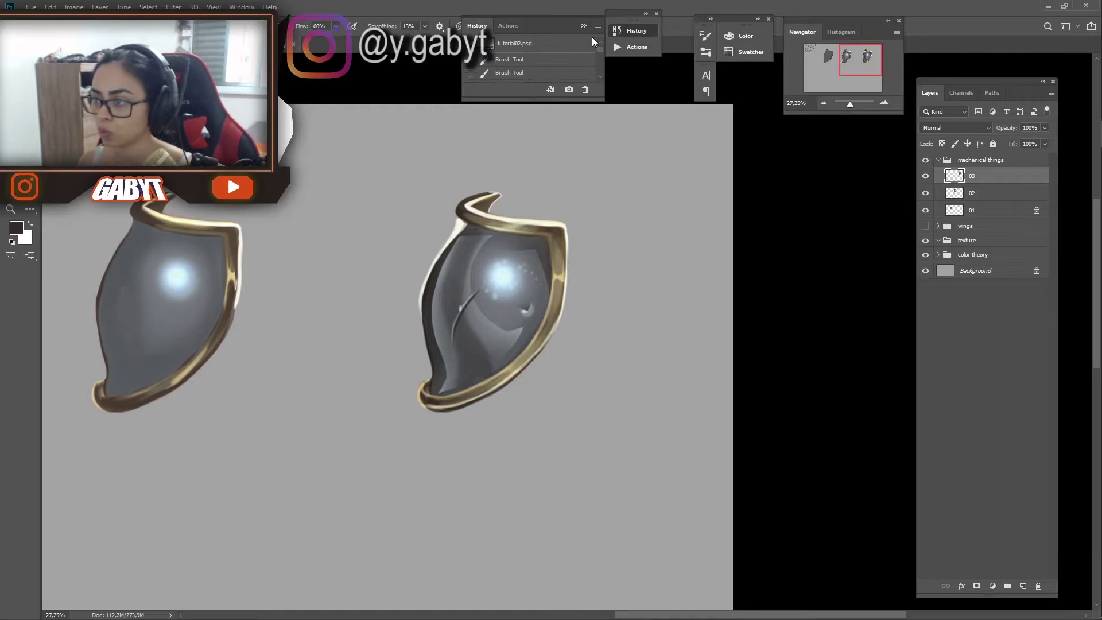
pyautogui.moveTo(851, 105); pyautogui.dragTo(849, 105)
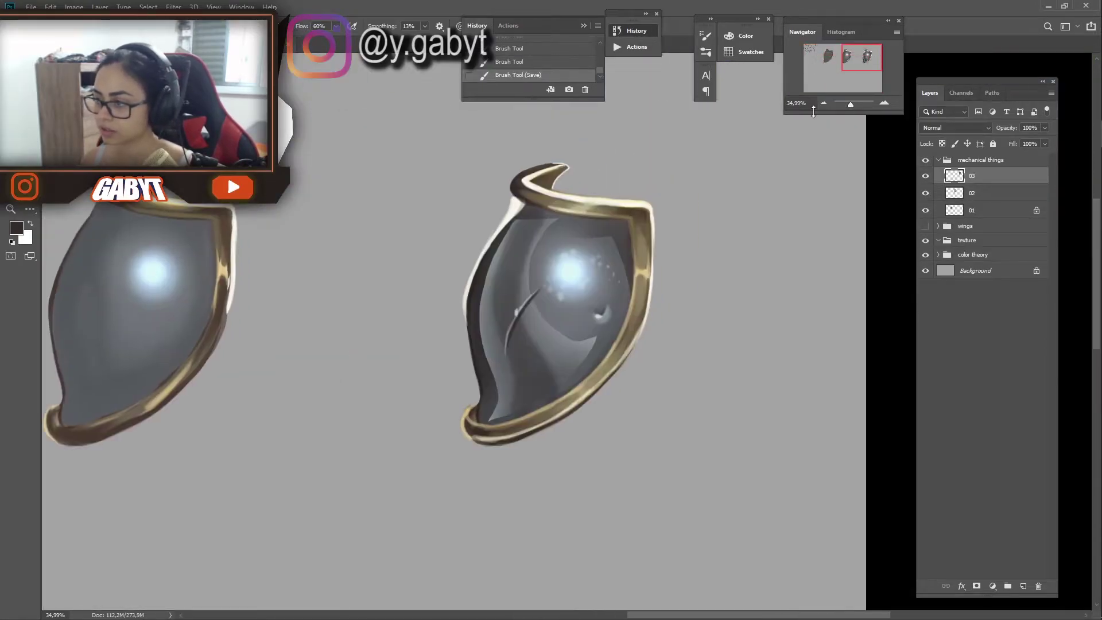
# Copy layer 03, move the copy to the canvas's lower left and rename it 04
pyautogui.hotkey('ctrl', 'j')
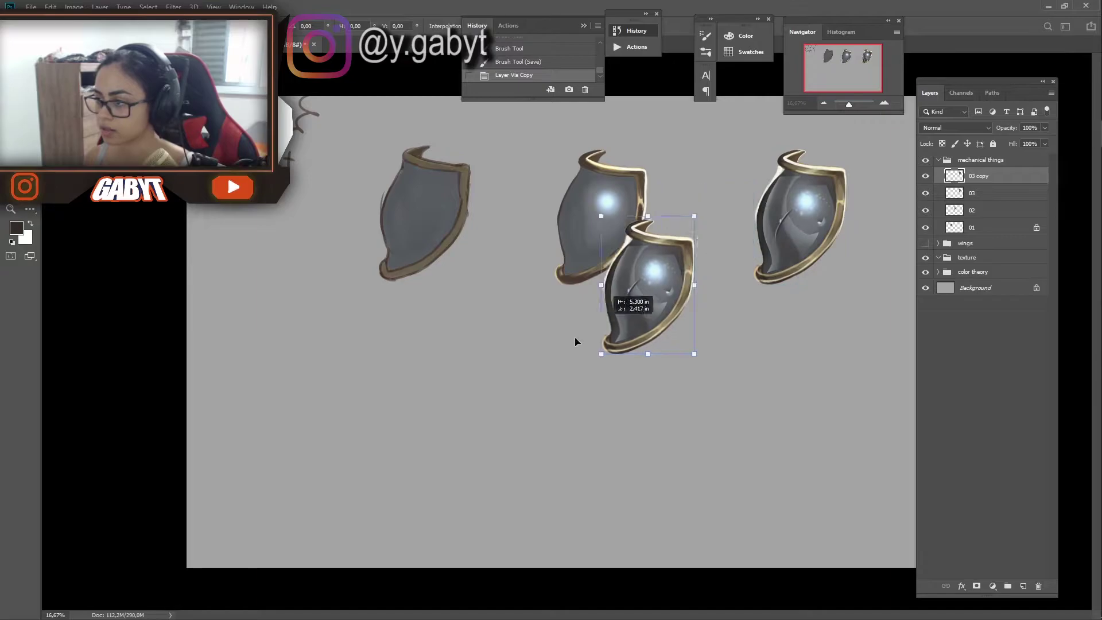
pyautogui.moveTo(643, 290); pyautogui.dragTo(399, 414)
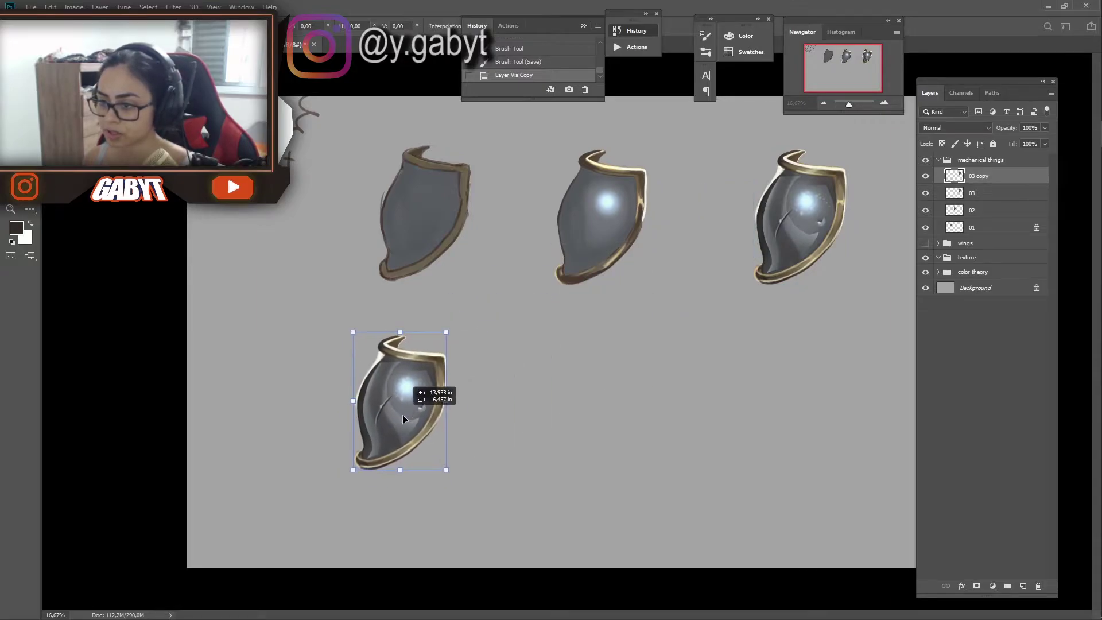
pyautogui.press('Return')
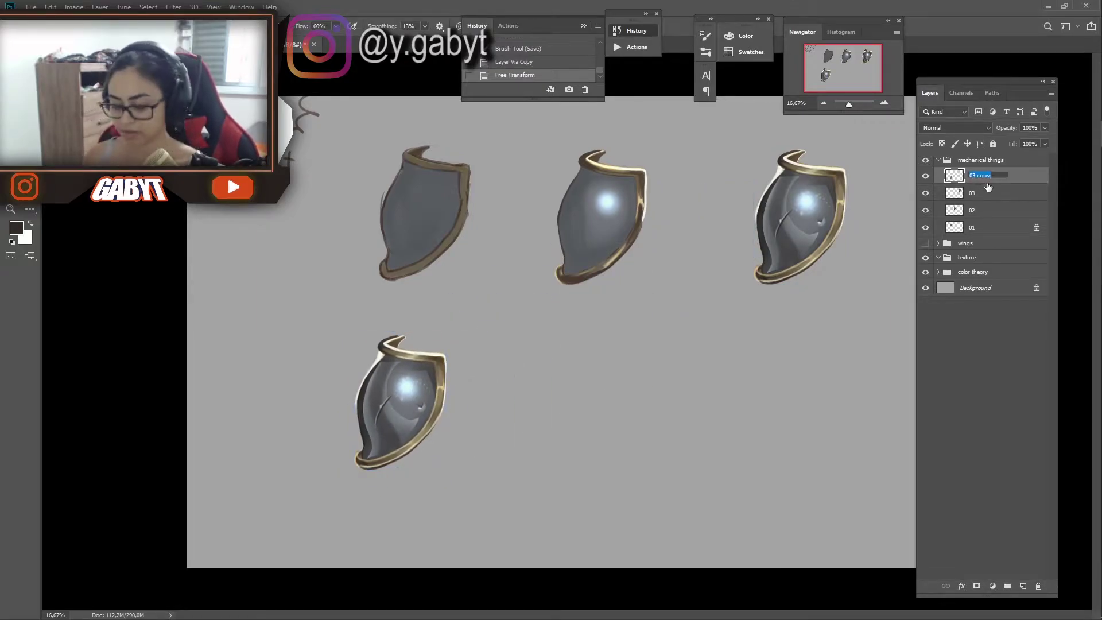
pyautogui.write('04')
pyautogui.press('Return')
pyautogui.scroll(2, 330, 460)
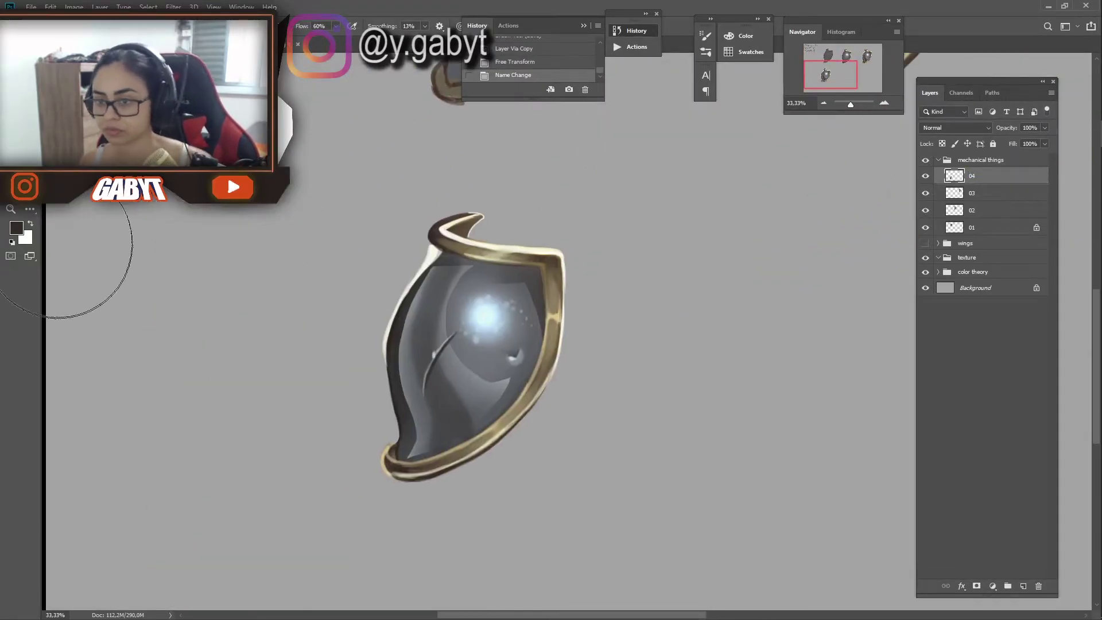
pyautogui.click(16, 228)
# Paint a soft light-yellow glow along the fourth shield's right rim
pyautogui.click(1045, 143)
pyautogui.moveTo(515, 288); pyautogui.dragTo(534, 287)
pyautogui.hotkey('ctrl', 'z')
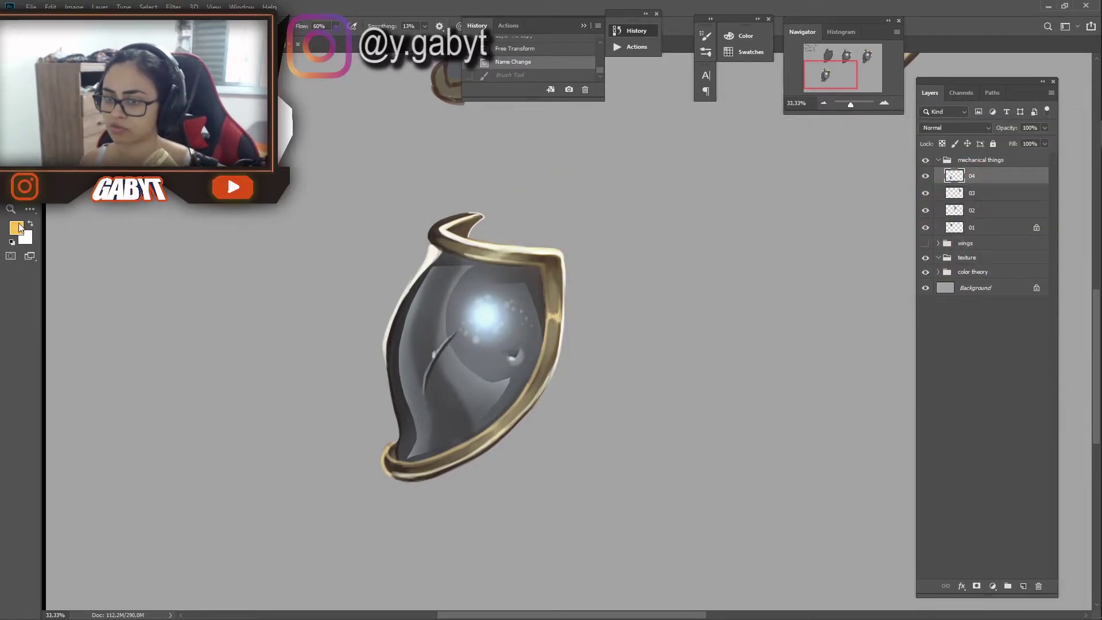
pyautogui.click(16, 228)
pyautogui.click(1045, 143)
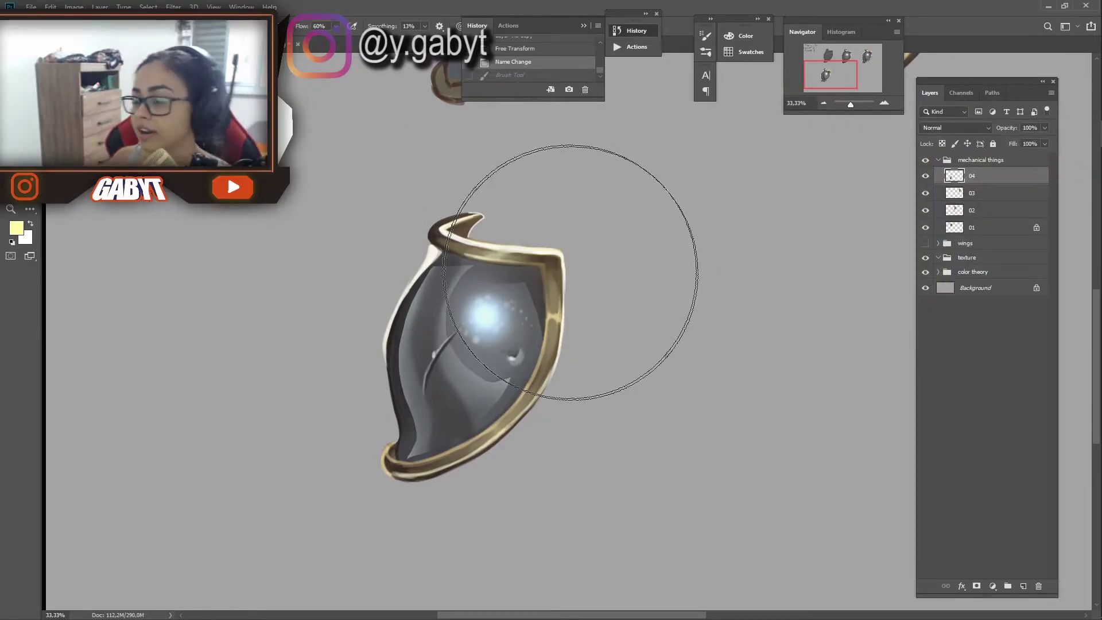
pyautogui.moveTo(570, 273); pyautogui.dragTo(546, 405)
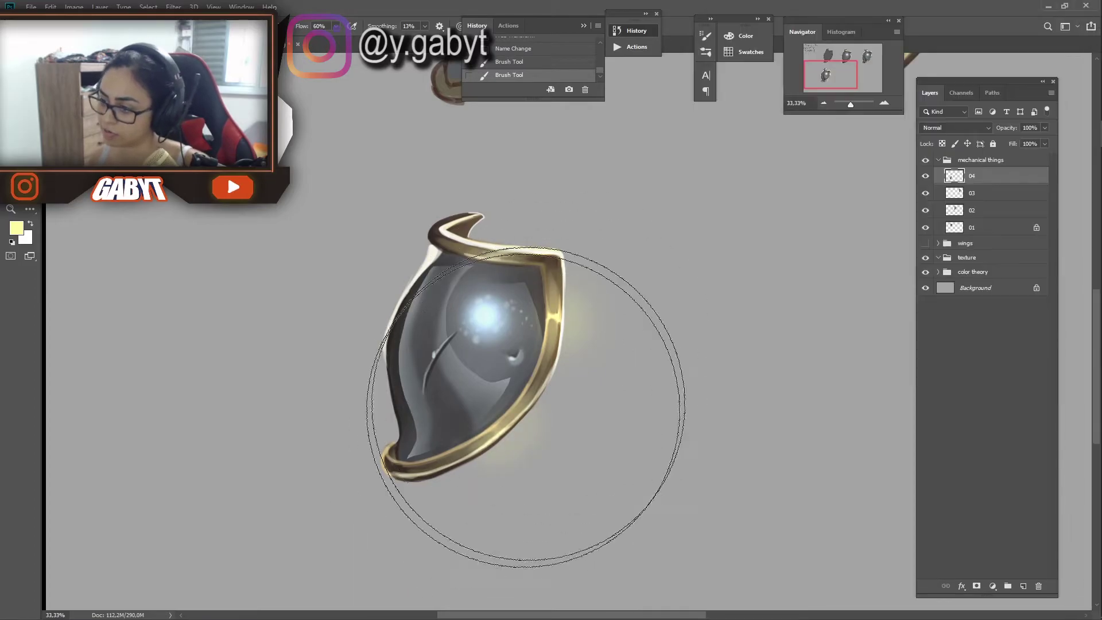
# Shade the gem and set a dark blue painting colour from the colour picker
pyautogui.moveTo(542, 246)
pyautogui.mouseDown()
pyautogui.moveTo(463, 246)
pyautogui.moveTo(583, 197)
pyautogui.mouseUp()
pyautogui.moveTo(851, 104); pyautogui.dragTo(852, 104)
pyautogui.click(827, 77)
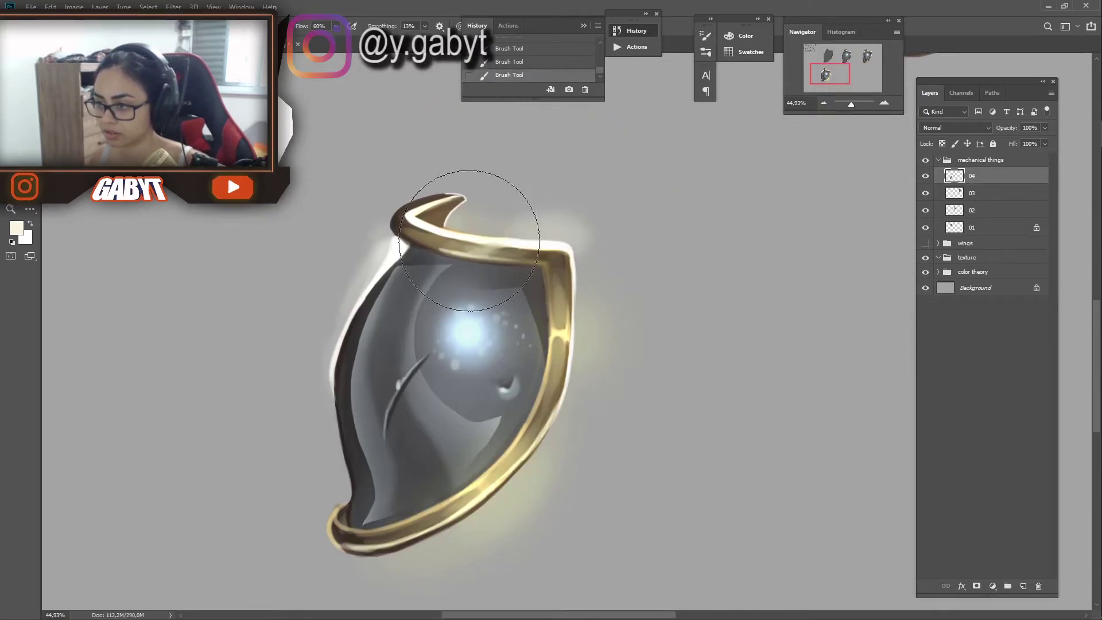
pyautogui.keyDown('alt'); pyautogui.click(427, 361); pyautogui.keyUp('alt')
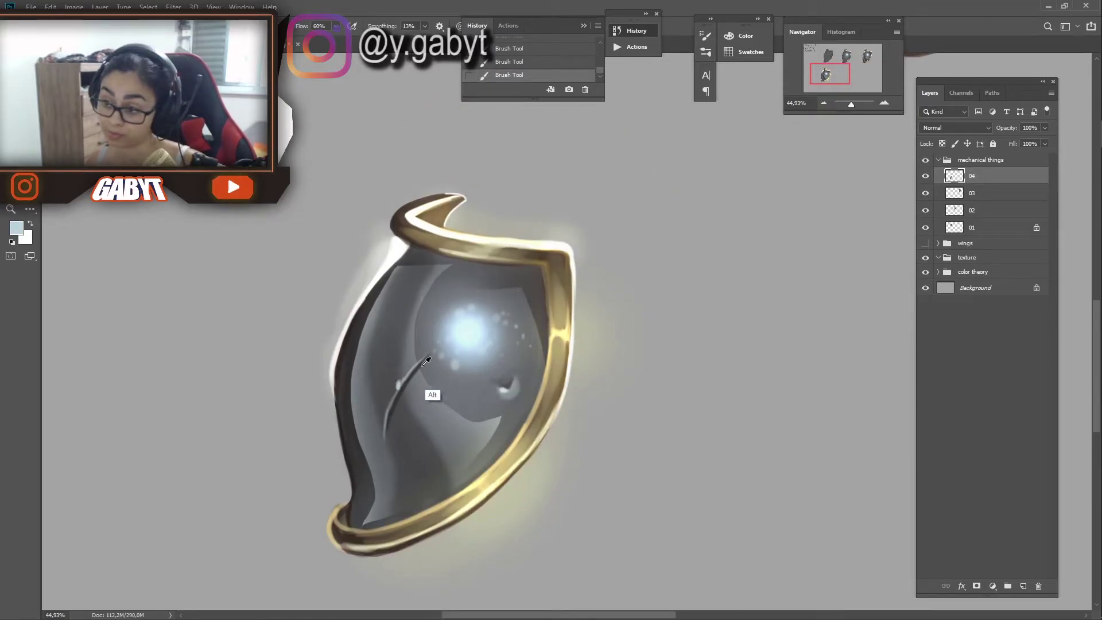
pyautogui.click(16, 227)
pyautogui.click(912, 195)
pyautogui.click(1046, 143)
pyautogui.hotkey('ctrl', 'z')
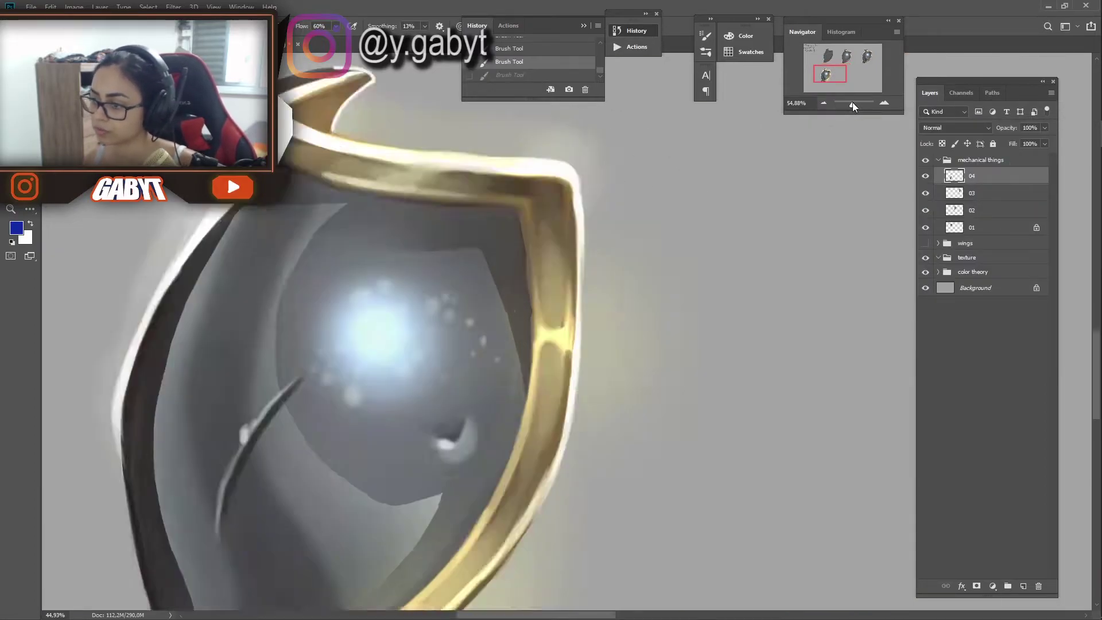
pyautogui.moveTo(852, 102); pyautogui.dragTo(850, 101)
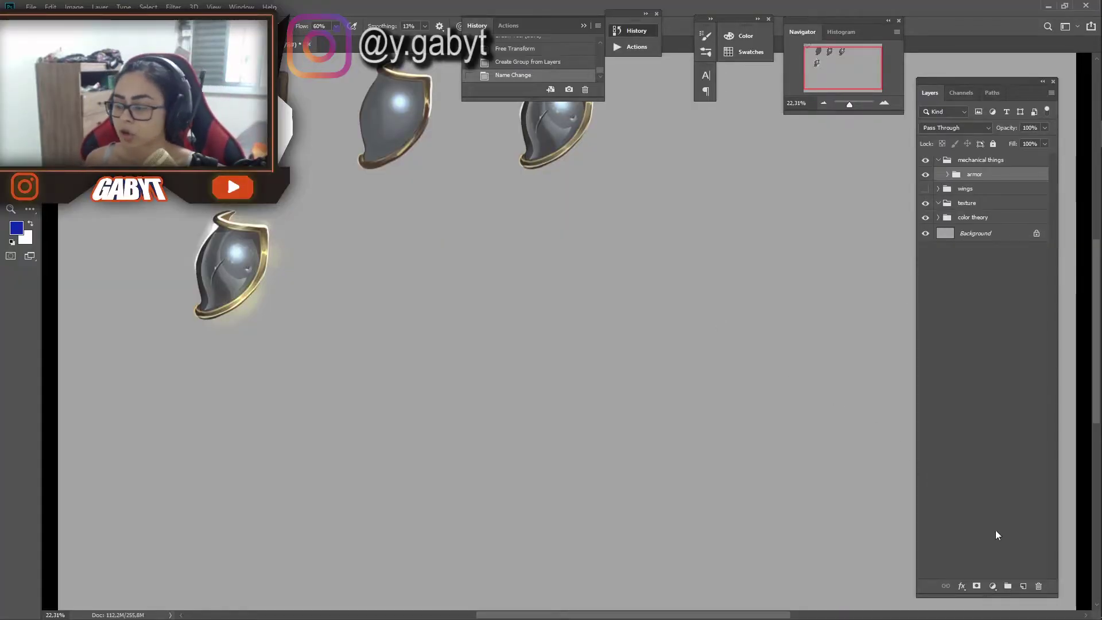
# Create a magnemite group inside mechanical things containing a new layer named base
pyautogui.click(995, 586)
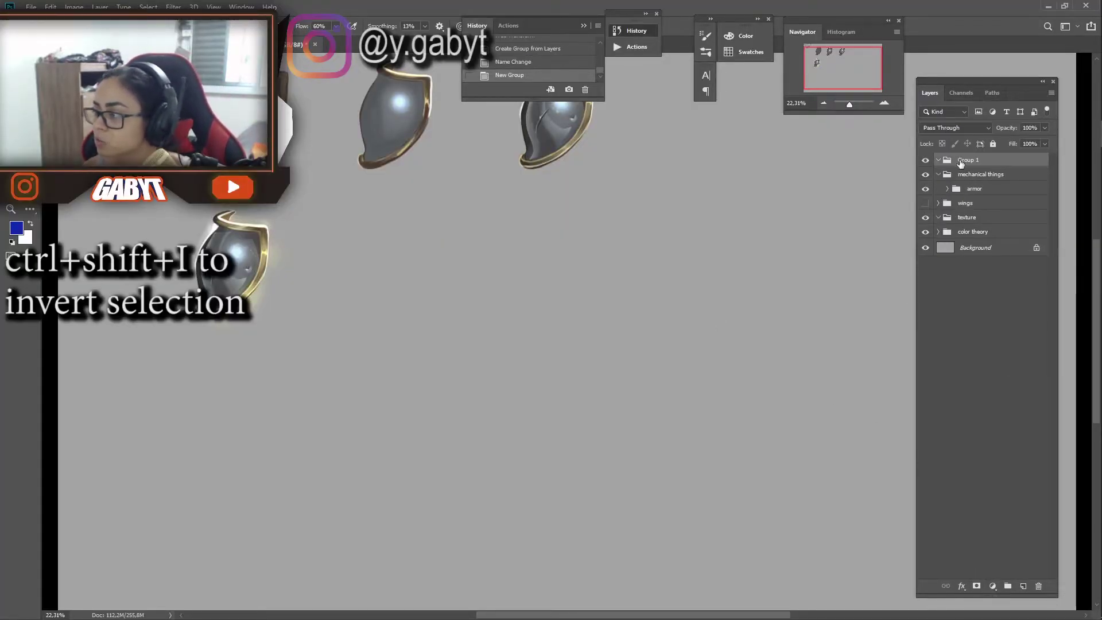
pyautogui.moveTo(975, 184); pyautogui.dragTo(978, 176)
pyautogui.write('magnetits')
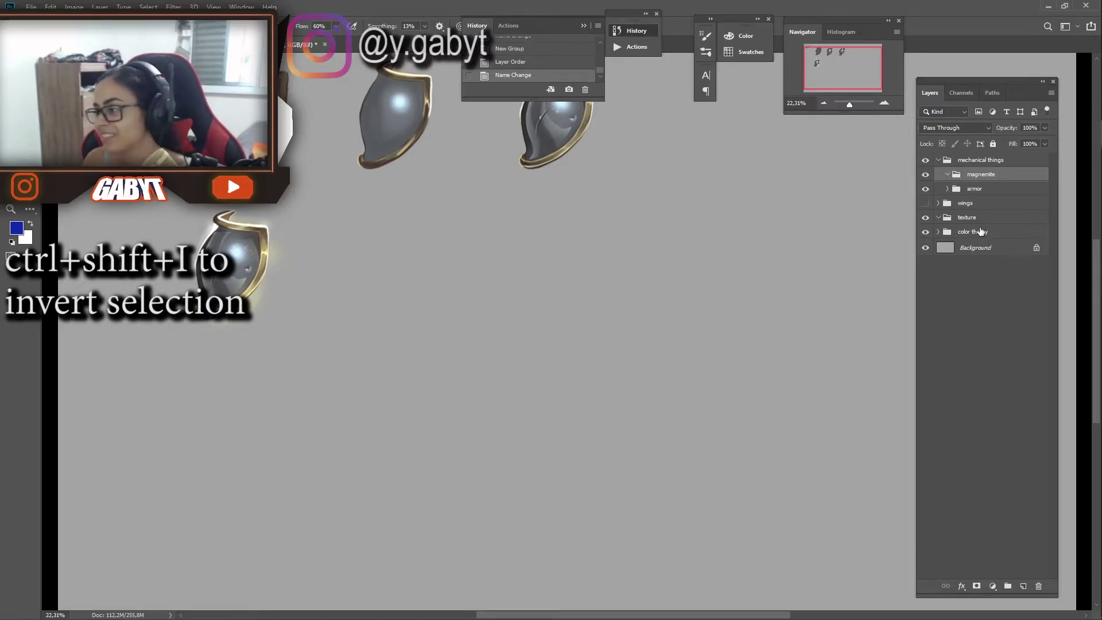
pyautogui.hotkey('ctrl', 'shift', 'n')
pyautogui.write('base')
pyautogui.press('Return')
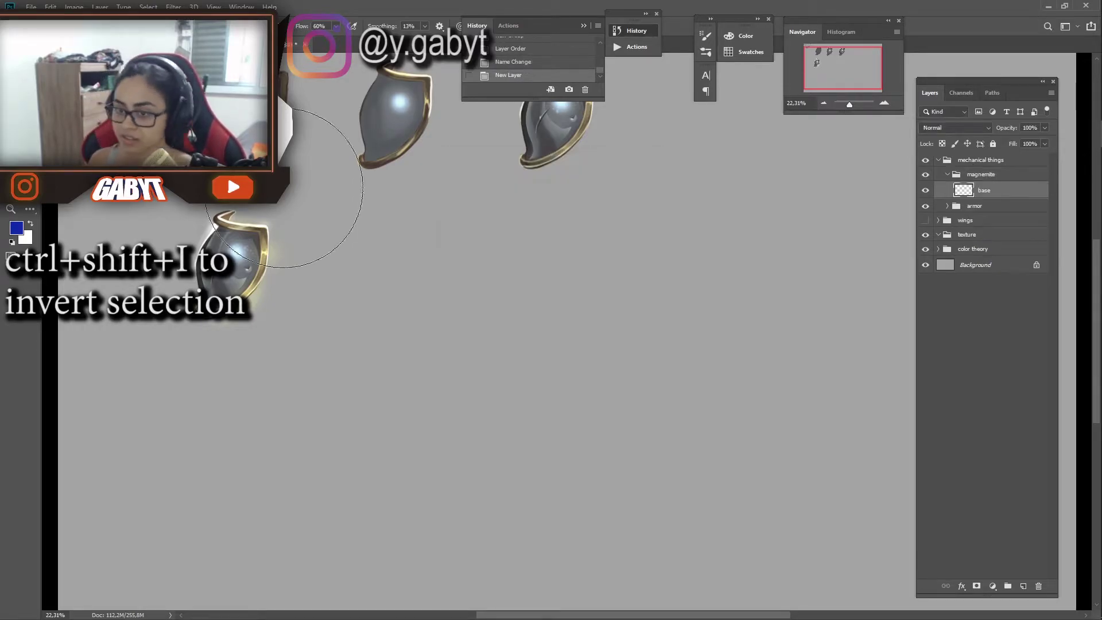
# Draw a circular selection on base and fill it with a sampled grey for the body
pyautogui.press('d')
pyautogui.rightClick(316, 286)
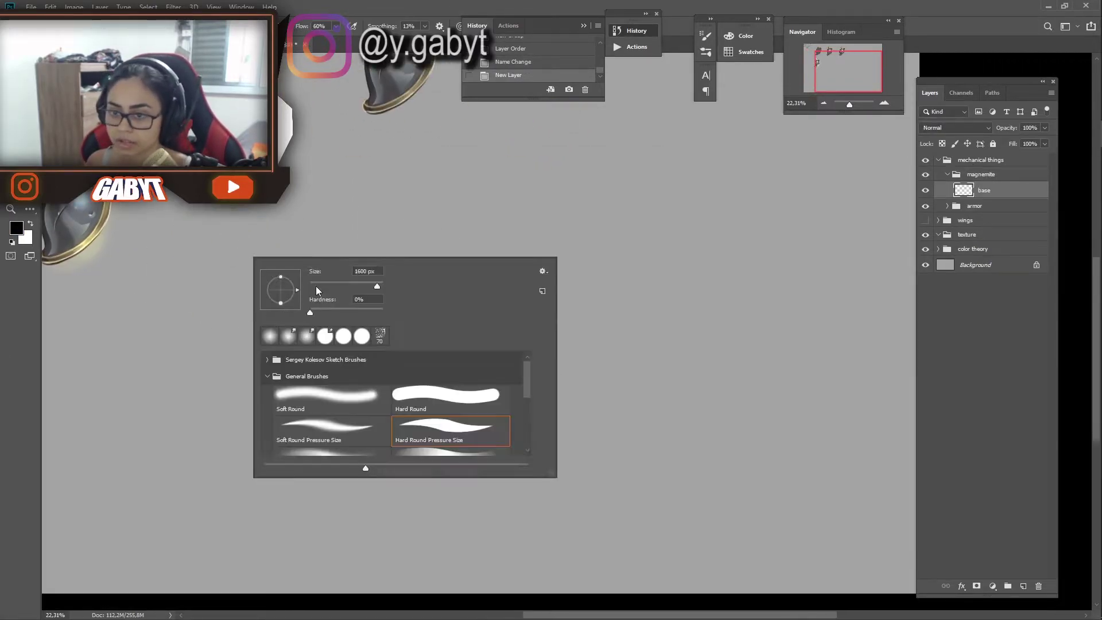
pyautogui.moveTo(370, 274); pyautogui.dragTo(517, 221)
pyautogui.hotkey('ctrl', 'z')
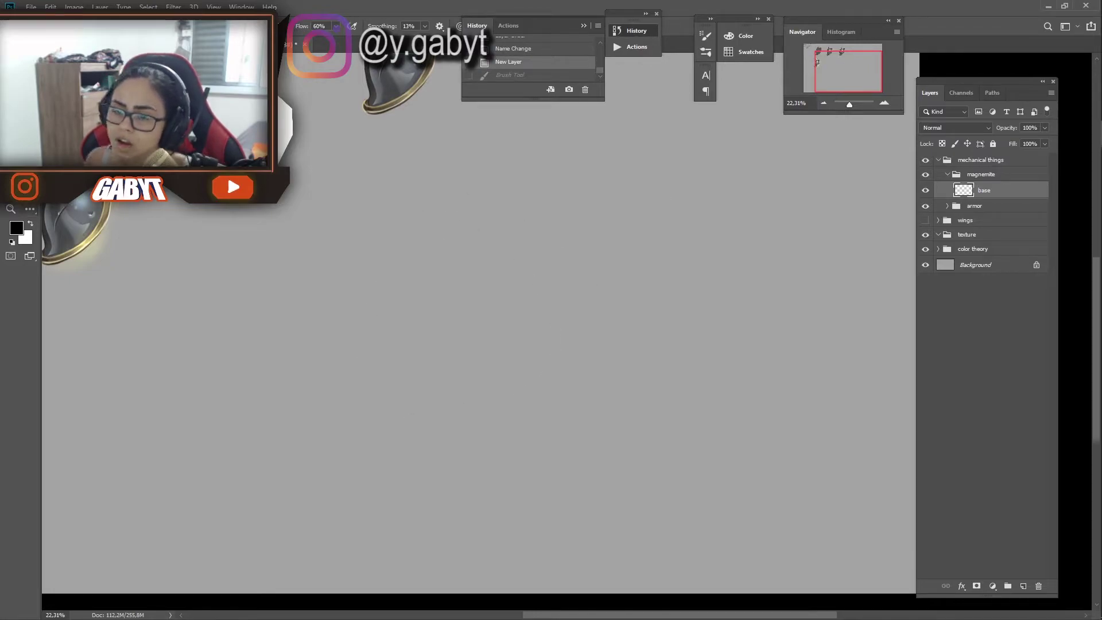
pyautogui.press('m')
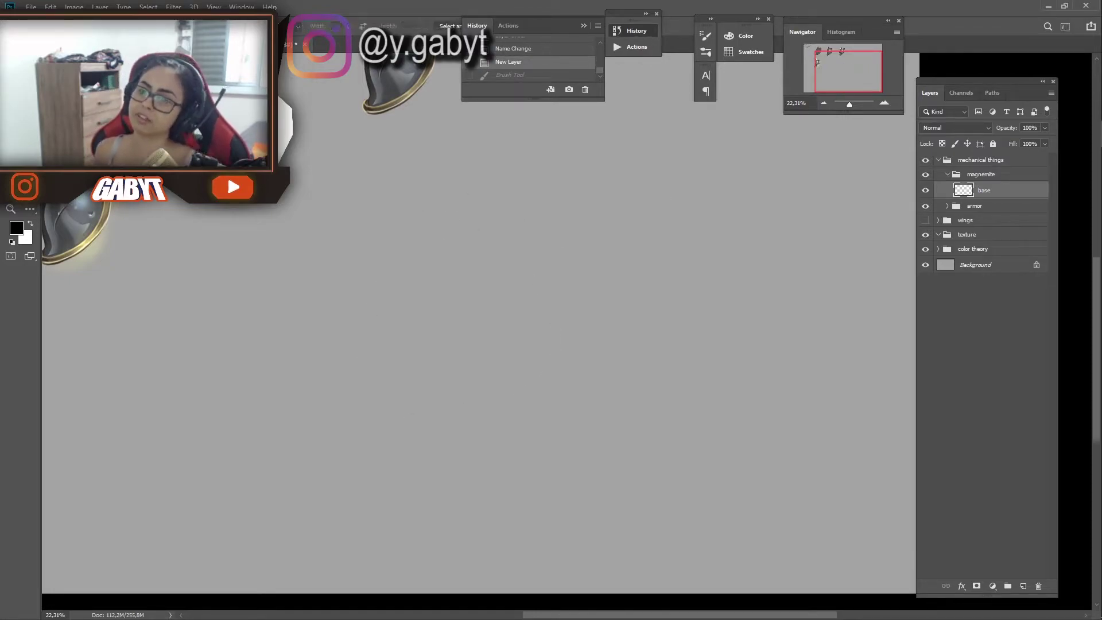
pyautogui.moveTo(343, 247); pyautogui.dragTo(534, 438)
pyautogui.press('i')
pyautogui.click(123, 222)
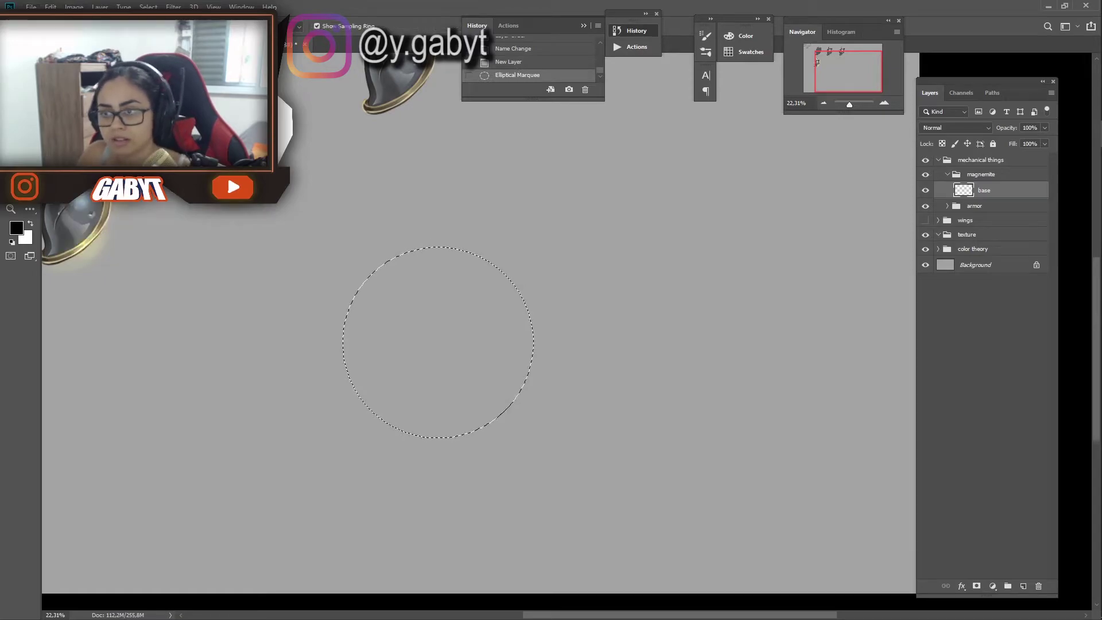
pyautogui.press('g')
pyautogui.click(445, 330)
pyautogui.hotkey('ctrl', 'd')
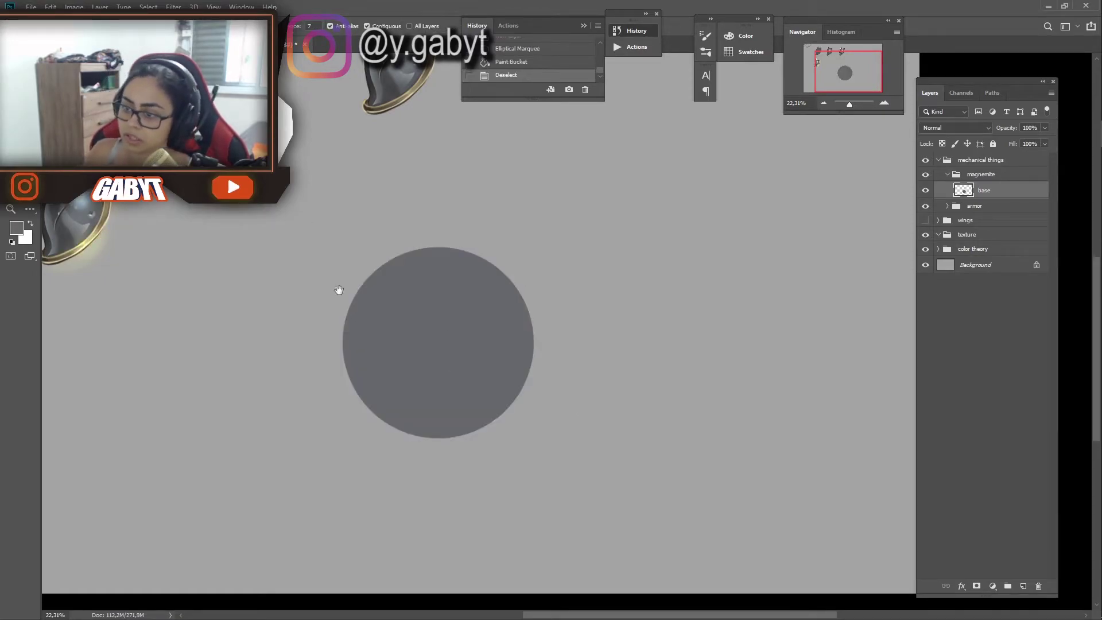
pyautogui.moveTo(337, 287); pyautogui.dragTo(398, 278)
# Create a new layer named 'magnenene'
pyautogui.hotkey('ctrl', 'shift', 'n')
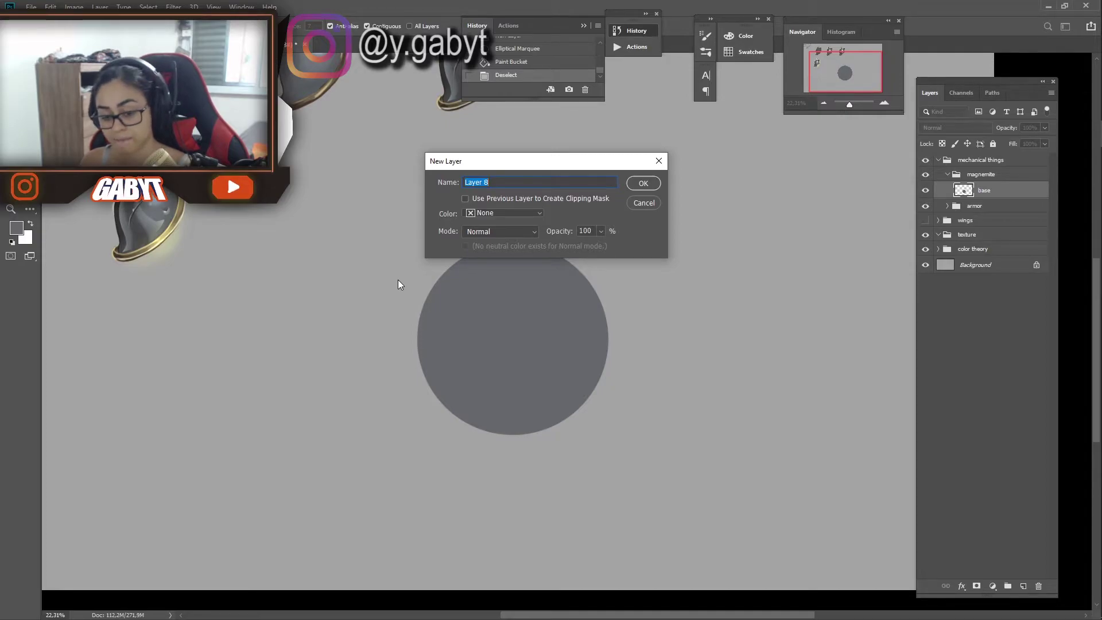
pyautogui.press('BackSpace')
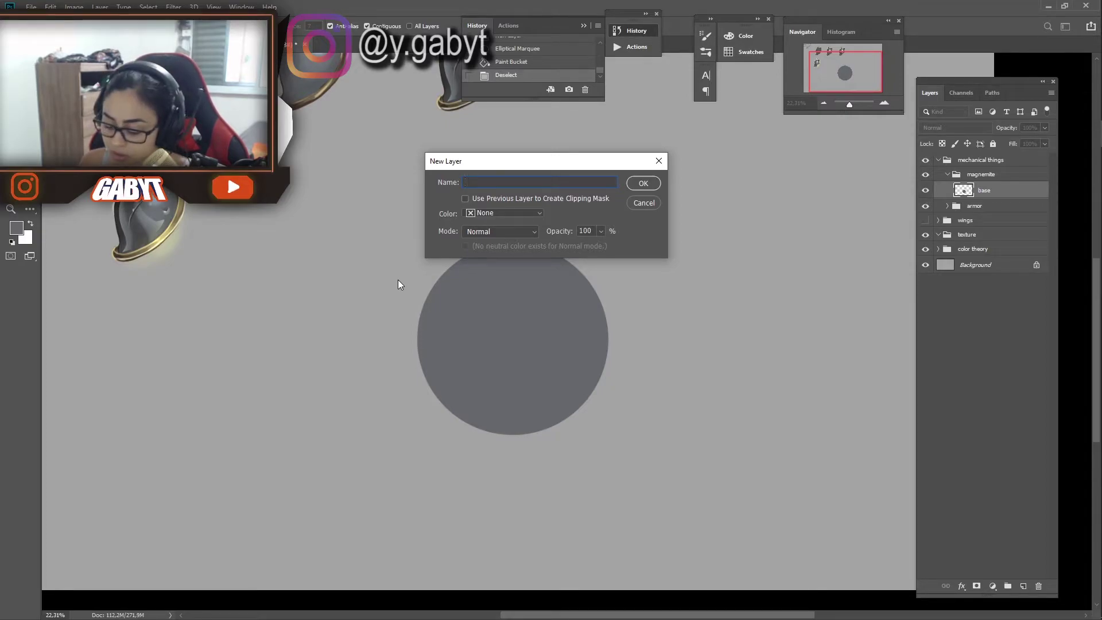
pyautogui.write('magnenene')
pyautogui.press('Return')
pyautogui.press('b')
pyautogui.rightClick(663, 302)
pyautogui.press('u')
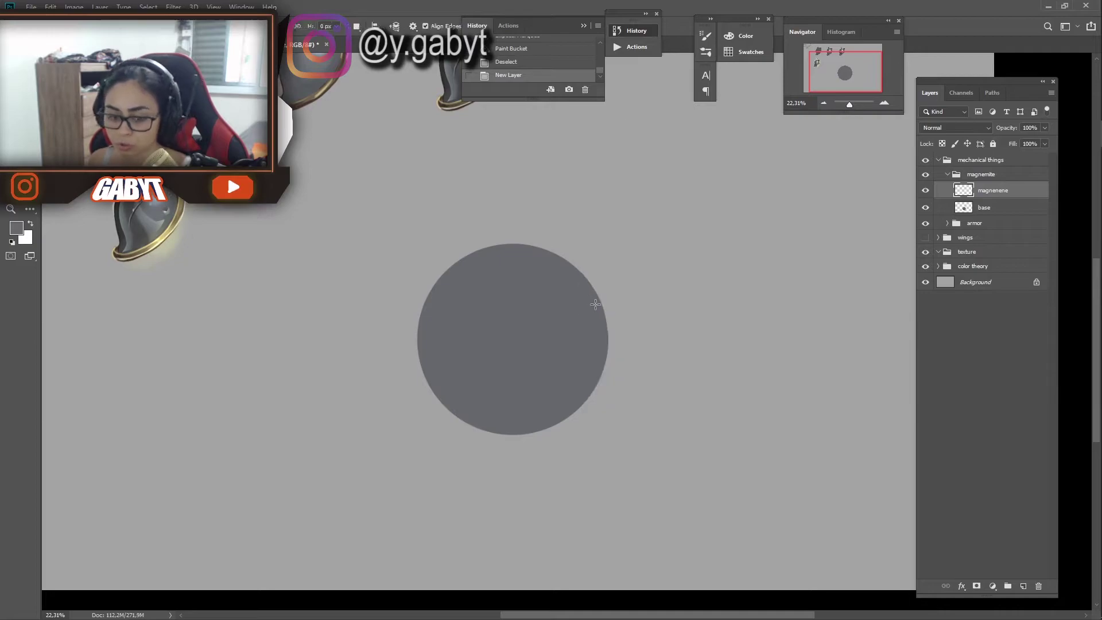
# Type a large Arial 'U' right of the circle, rotated to overlap it as a magnet arm
pyautogui.press('t')
pyautogui.click(637, 240)
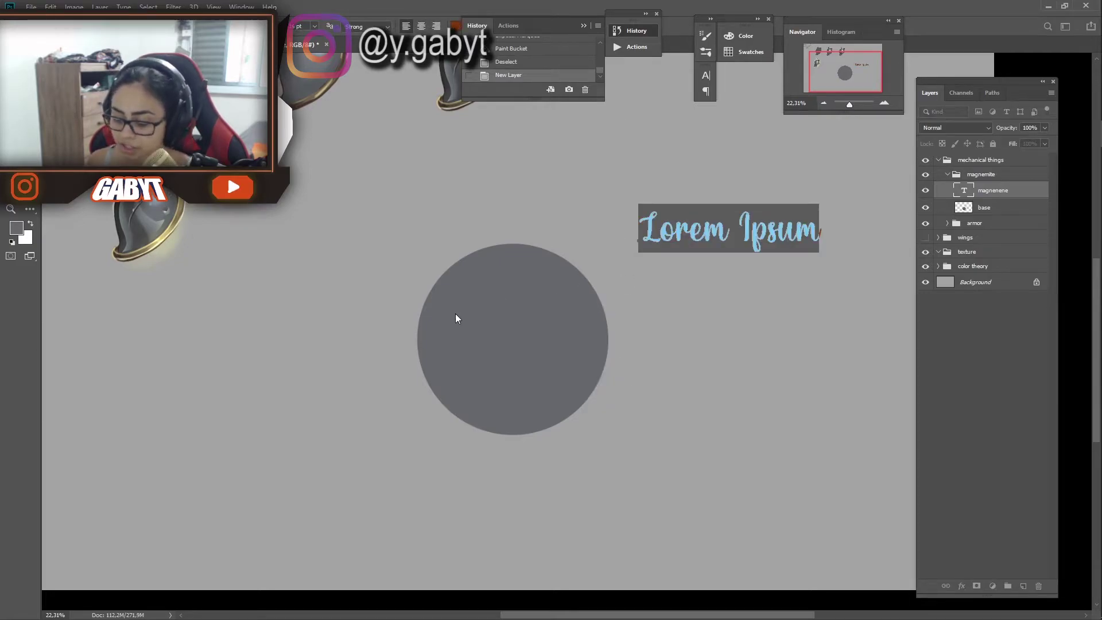
pyautogui.write('u')
pyautogui.hotkey('ctrl', 'a')
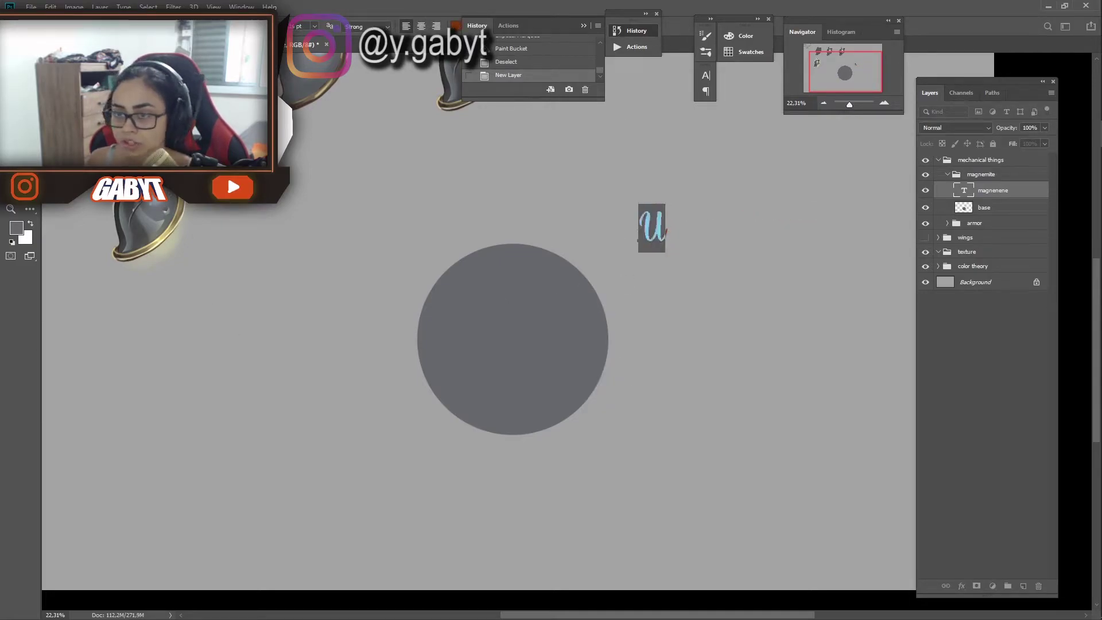
pyautogui.write('al')
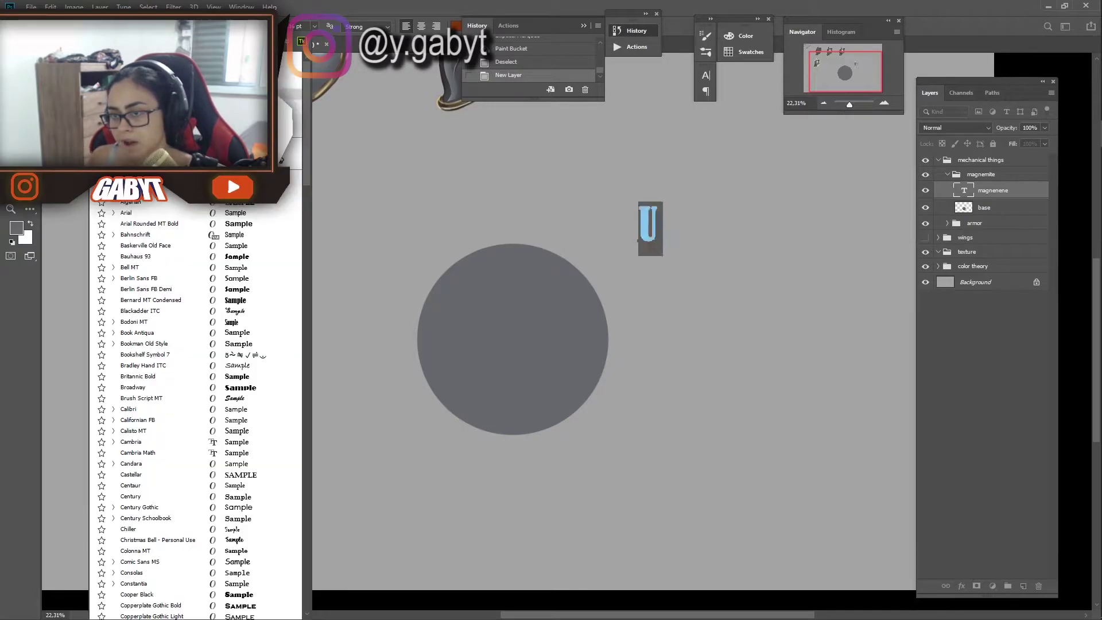
pyautogui.press('Return')
pyautogui.write('ar')
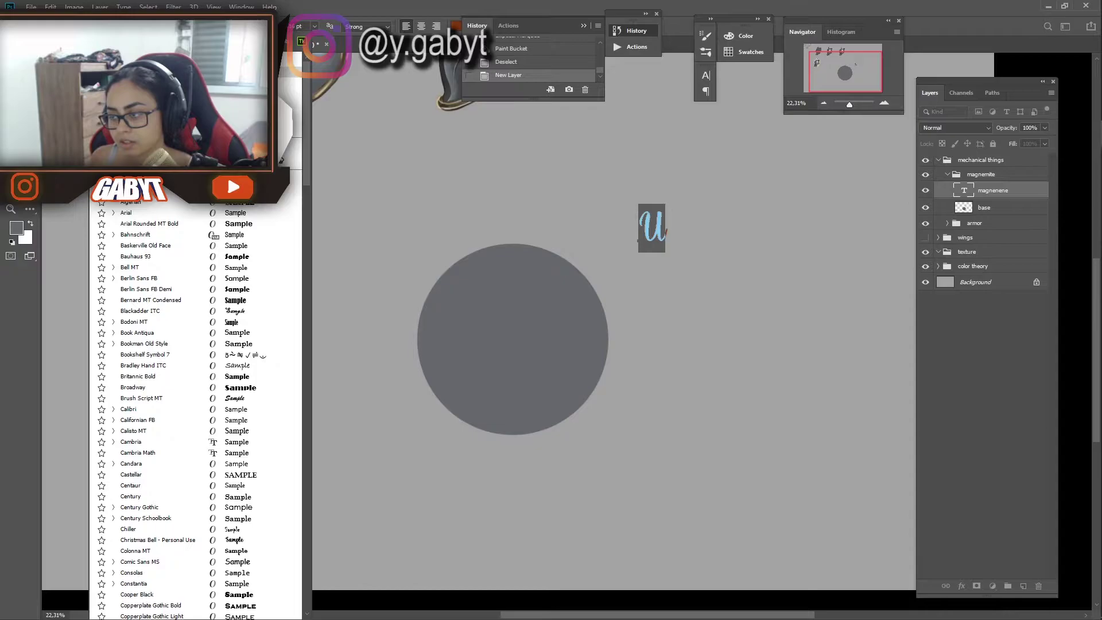
pyautogui.press('Return')
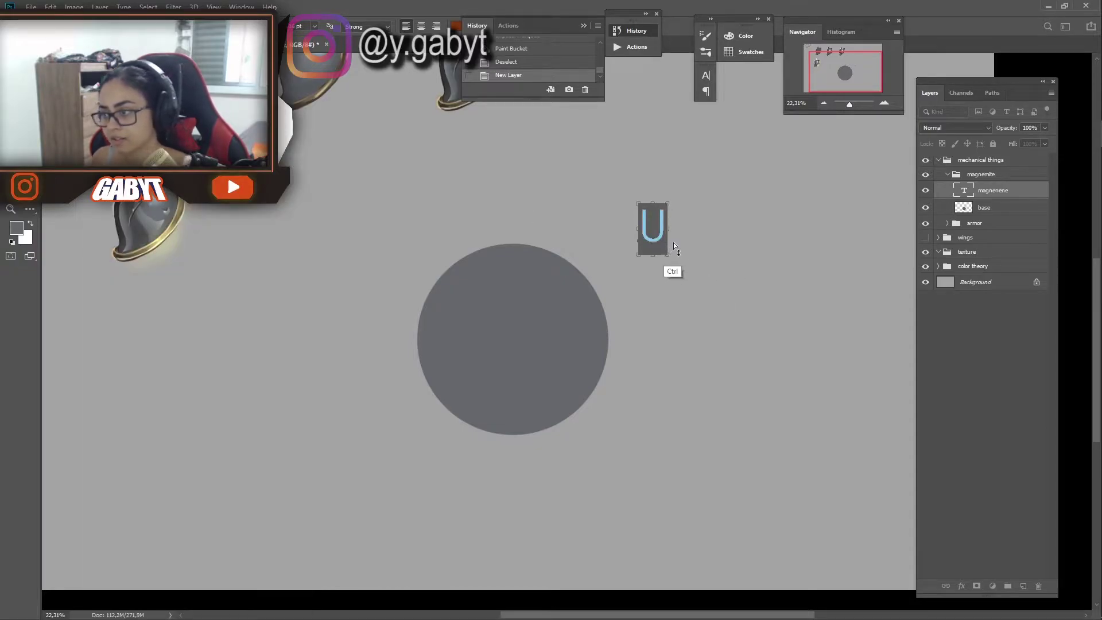
pyautogui.moveTo(667, 203); pyautogui.dragTo(895, 85)
pyautogui.moveTo(809, 189); pyautogui.dragTo(799, 264)
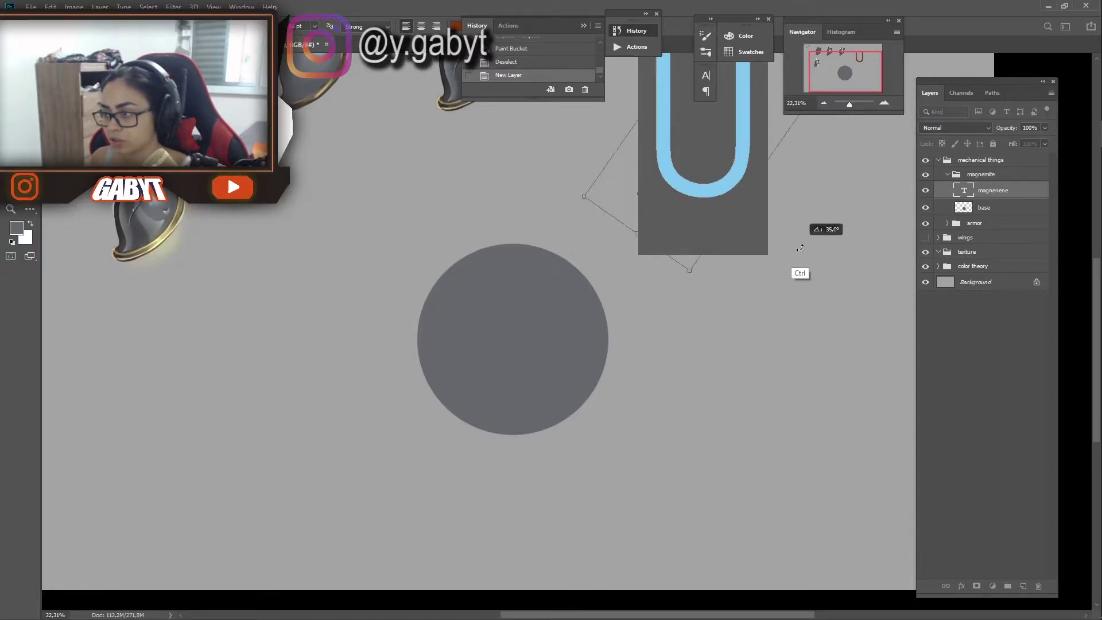
pyautogui.moveTo(709, 189); pyautogui.dragTo(683, 290)
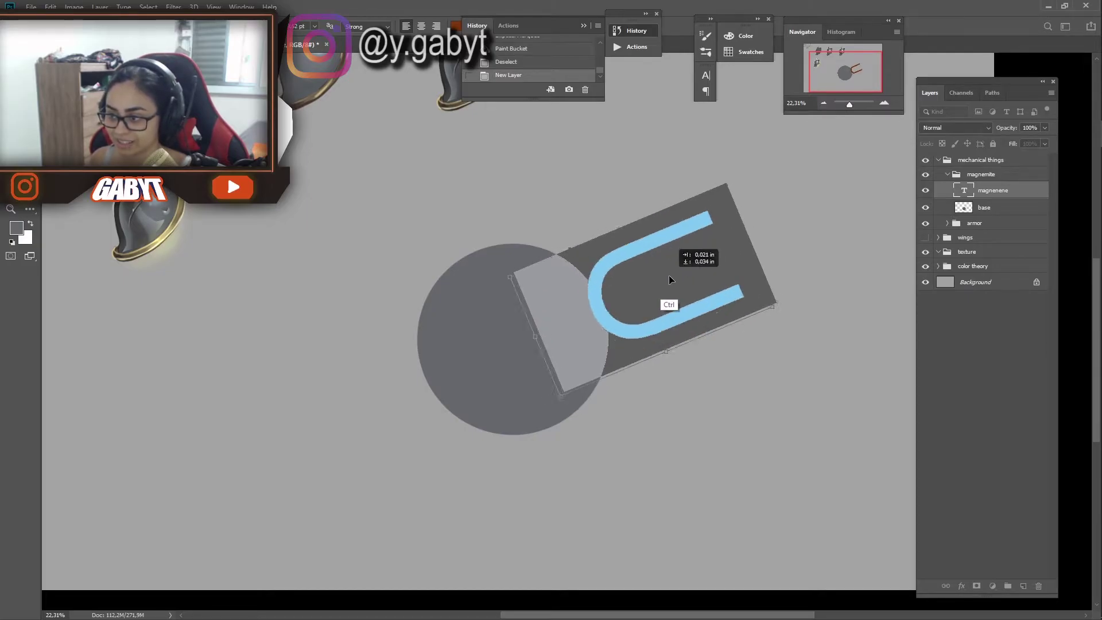
pyautogui.click(984, 207)
# Recolour the U with grey sampled from the circle
pyautogui.doubleClick(528, 360)
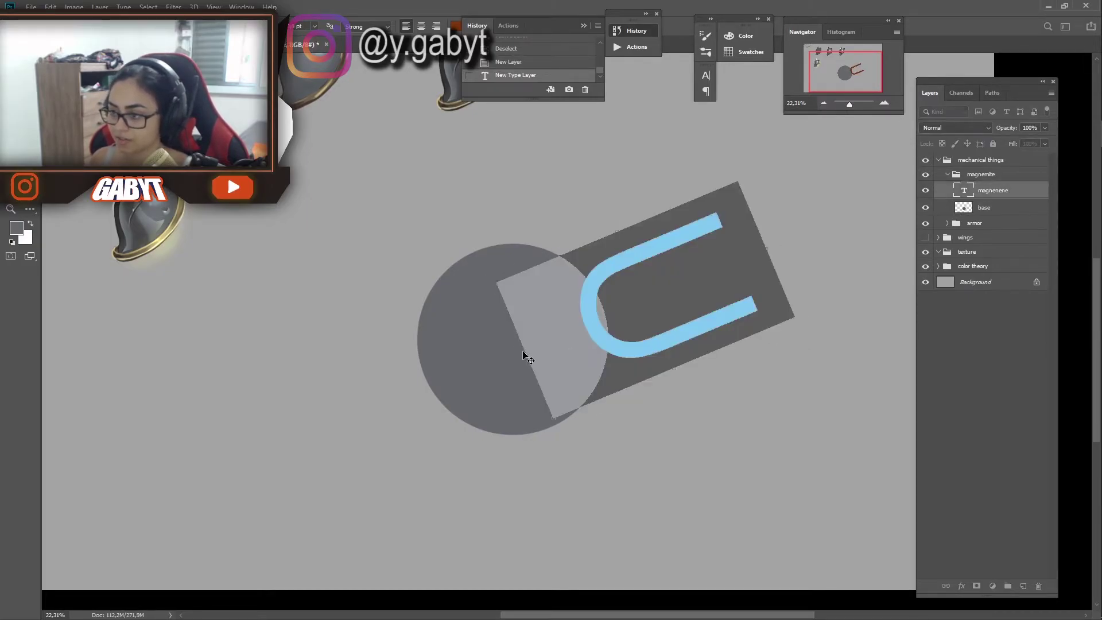
pyautogui.click(455, 25)
pyautogui.click(517, 345)
pyautogui.click(1043, 146)
pyautogui.hotkey('ctrl', 'Return')
# Duplicate the U and place the rotated copy against the circle's left side
pyautogui.click(1000, 190)
pyautogui.hotkey('ctrl', 'j')
pyautogui.hotkey('ctrl', 't')
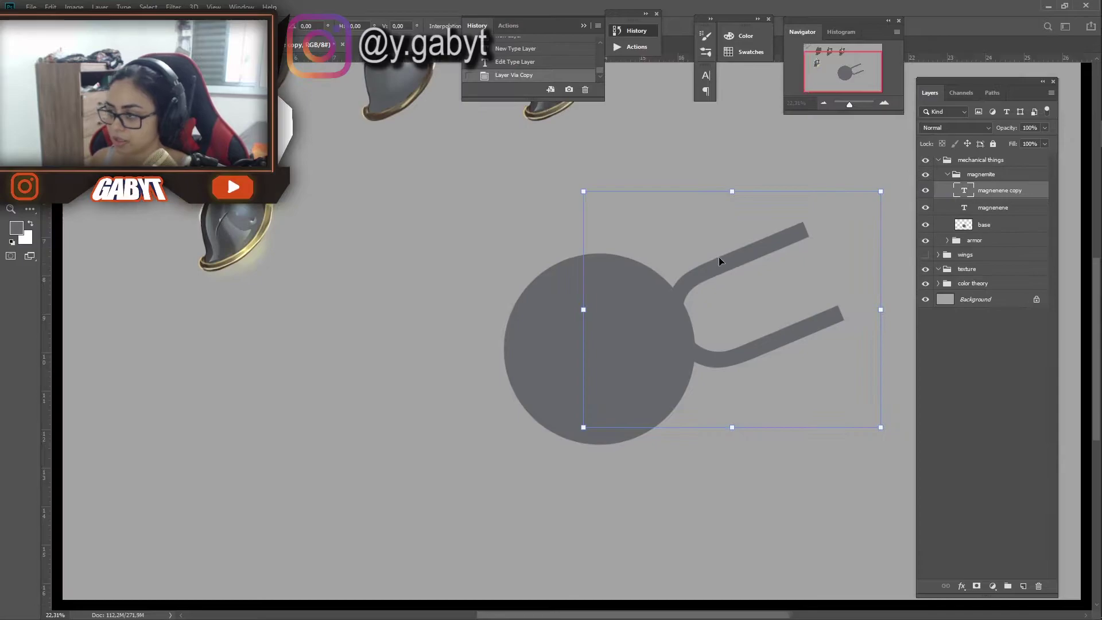
pyautogui.moveTo(768, 333); pyautogui.dragTo(484, 380)
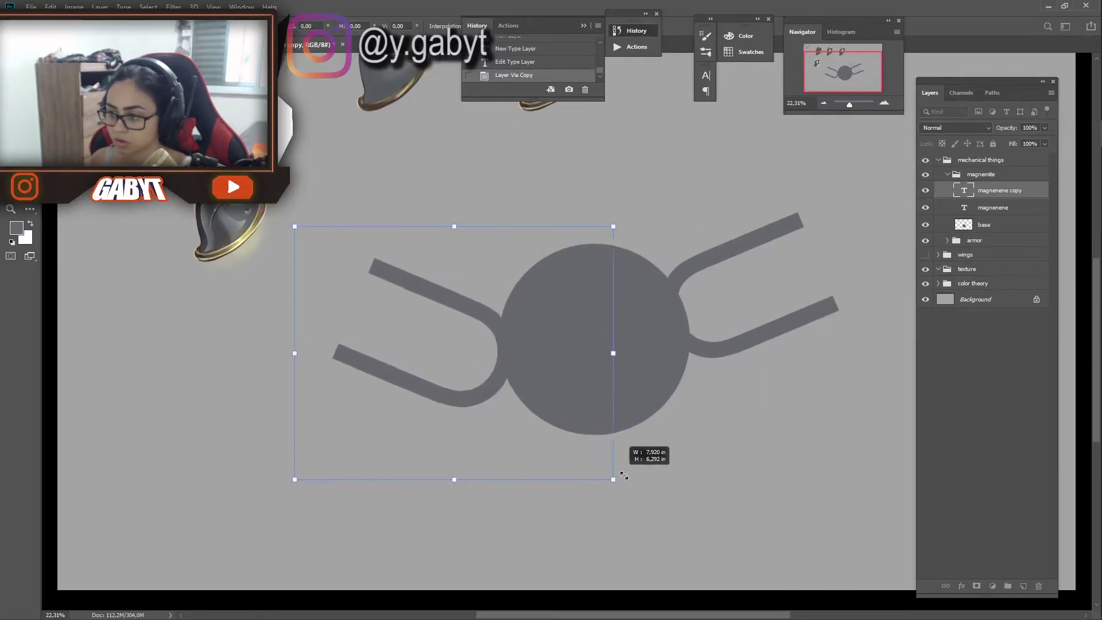
pyautogui.moveTo(622, 473)
pyautogui.mouseDown()
pyautogui.moveTo(656, 429)
pyautogui.moveTo(627, 368)
pyautogui.moveTo(609, 359)
pyautogui.mouseUp()
pyautogui.moveTo(706, 247); pyautogui.dragTo(729, 321)
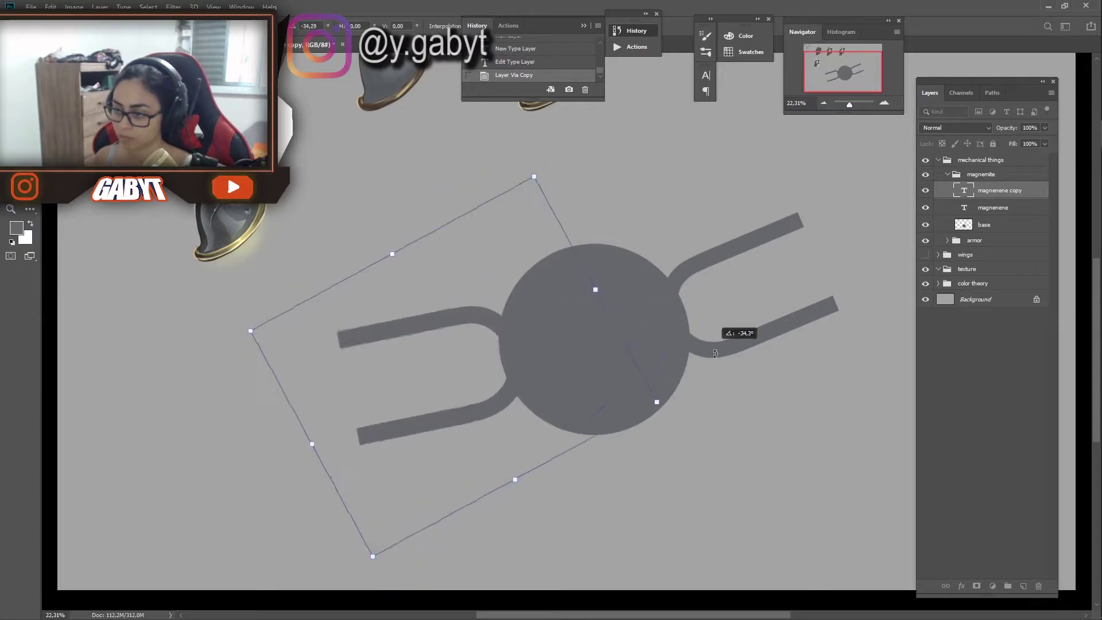
pyautogui.moveTo(576, 369); pyautogui.dragTo(566, 360)
pyautogui.moveTo(229, 310); pyautogui.dragTo(216, 290)
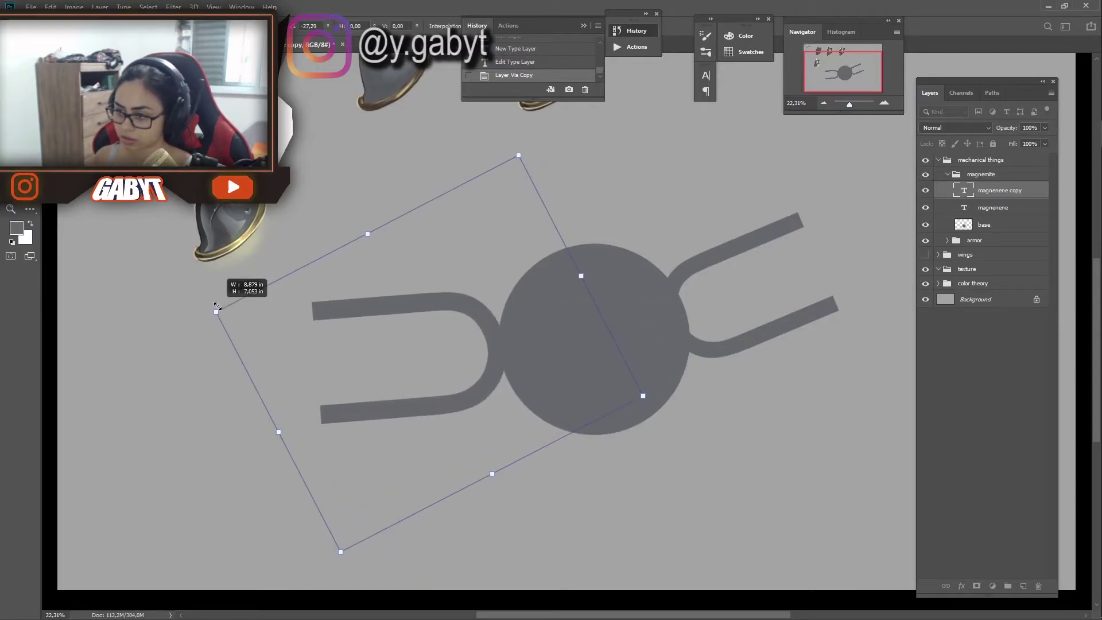
pyautogui.press('Return')
# Merge both U arms with the base circle into one layer and nudge it up
pyautogui.keyDown('ctrl'); pyautogui.click(993, 208); pyautogui.keyUp('ctrl')
pyautogui.keyDown('ctrl'); pyautogui.click(984, 225); pyautogui.keyUp('ctrl')
pyautogui.hotkey('ctrl', 'e')
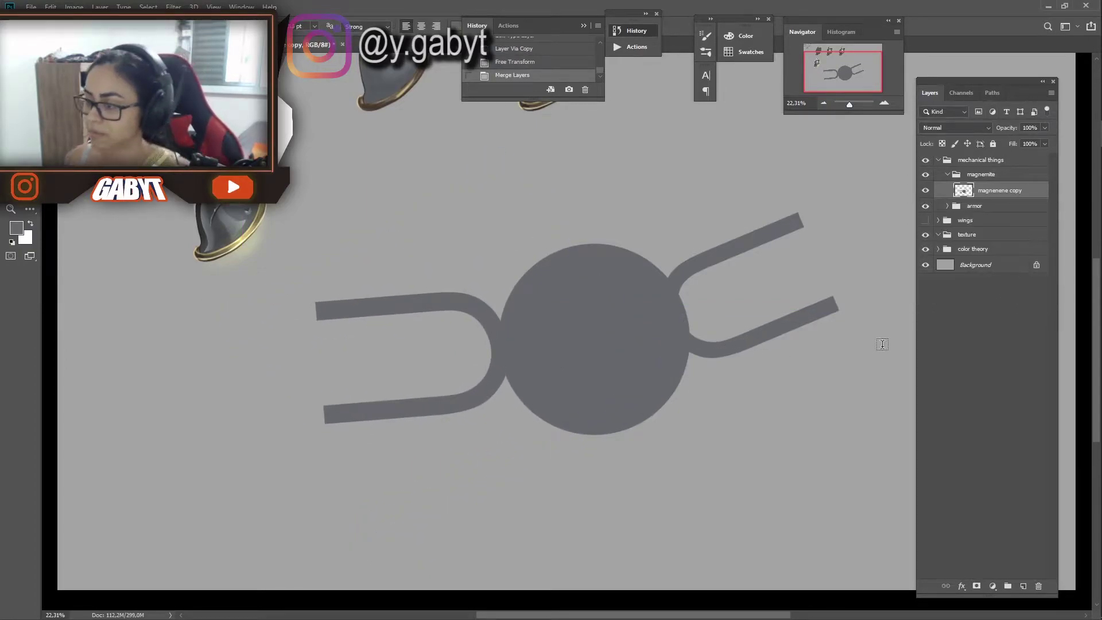
pyautogui.moveTo(687, 336); pyautogui.dragTo(689, 319)
# Try test brush strokes on the right arm tips, undoing them
pyautogui.press('b')
pyautogui.moveTo(664, 369); pyautogui.dragTo(787, 288)
pyautogui.hotkey('ctrl', 'z')
pyautogui.click(155, 26)
pyautogui.press('Escape')
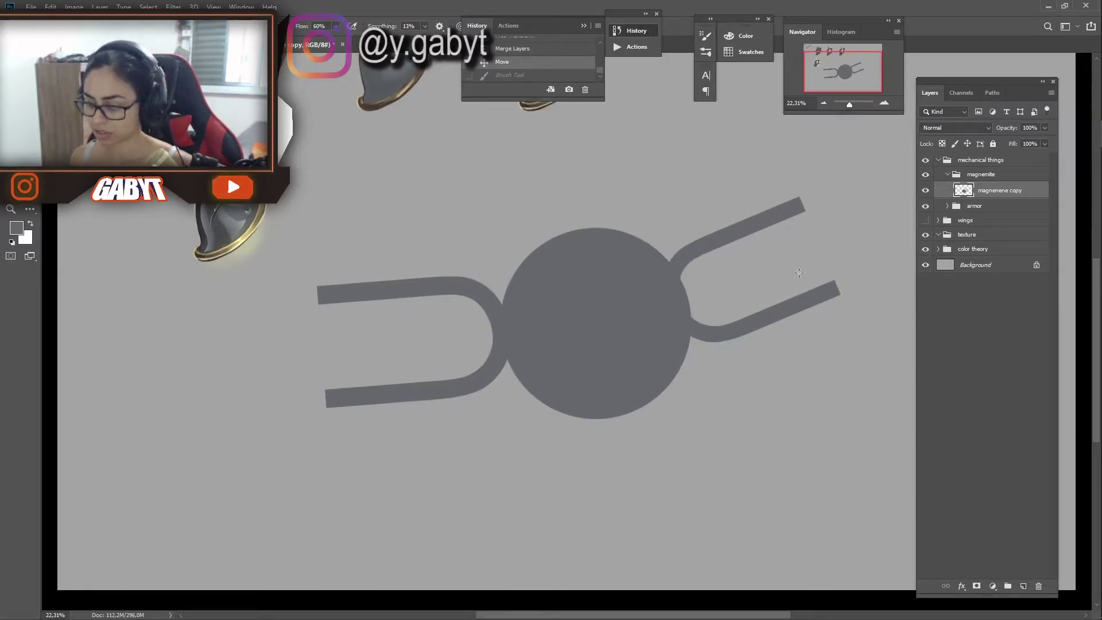
pyautogui.moveTo(832, 308); pyautogui.dragTo(694, 348)
pyautogui.hotkey('ctrl', 'z')
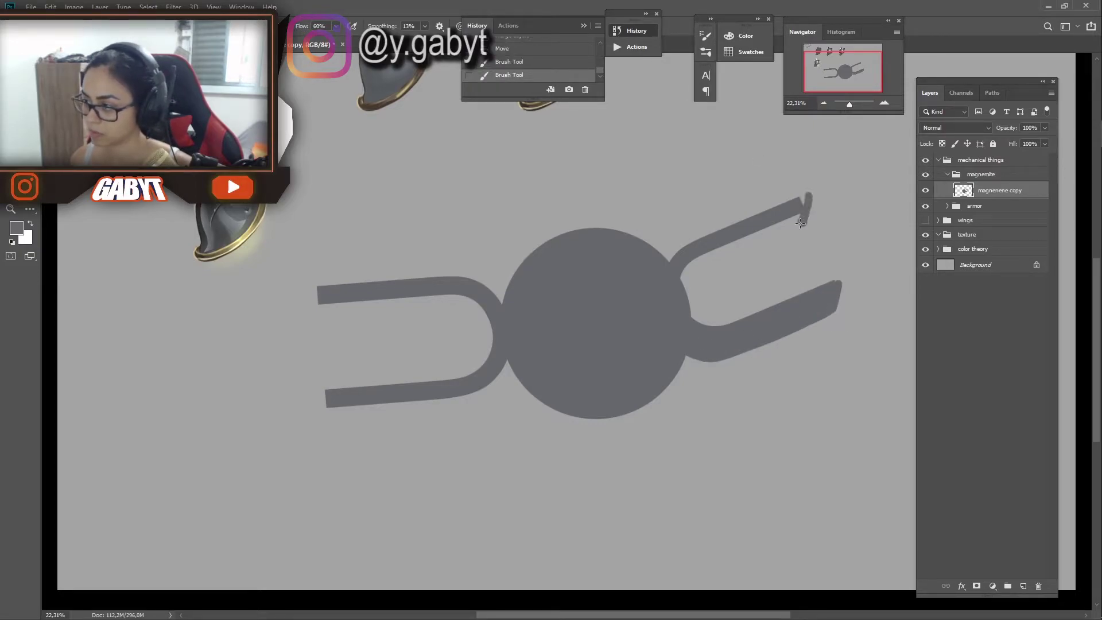
# Thicken the upper arms and fill in the left arms' inner curves with the brush
pyautogui.moveTo(801, 222); pyautogui.dragTo(787, 223)
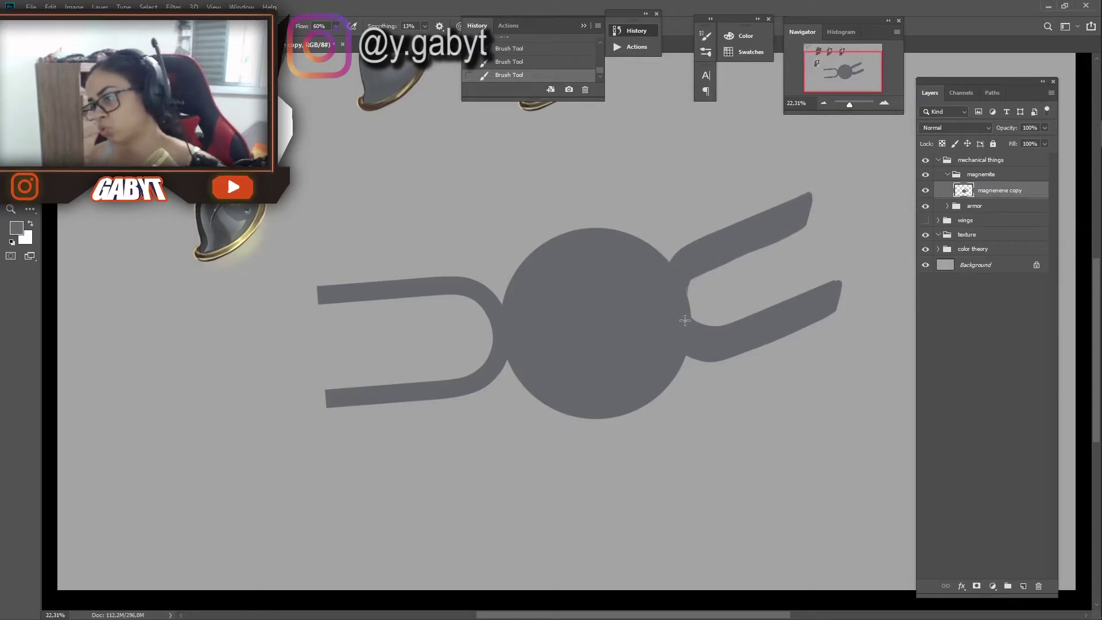
pyautogui.moveTo(508, 315)
pyautogui.mouseDown()
pyautogui.moveTo(341, 282)
pyautogui.moveTo(460, 268)
pyautogui.mouseUp()
pyautogui.moveTo(495, 337); pyautogui.dragTo(330, 386)
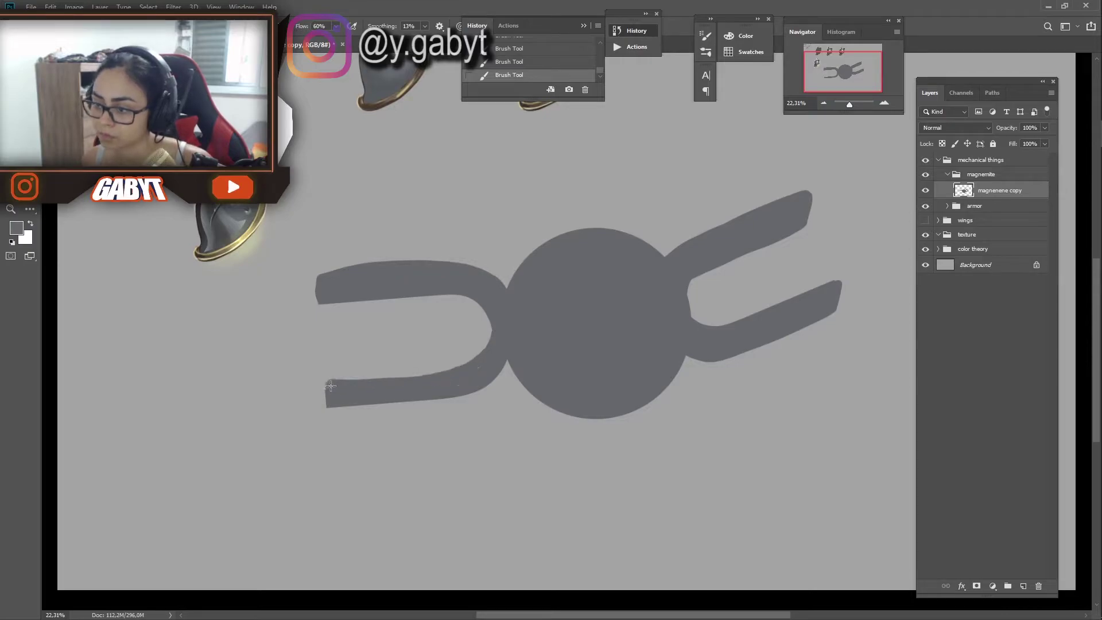
pyautogui.press('e')
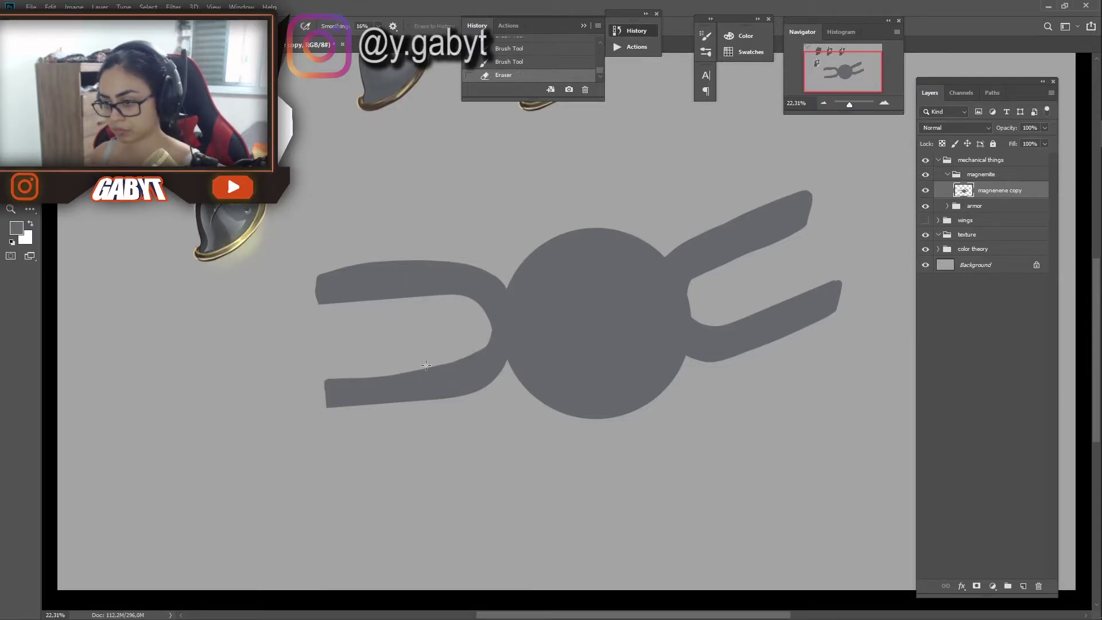
pyautogui.press('b')
pyautogui.moveTo(483, 367); pyautogui.dragTo(463, 289)
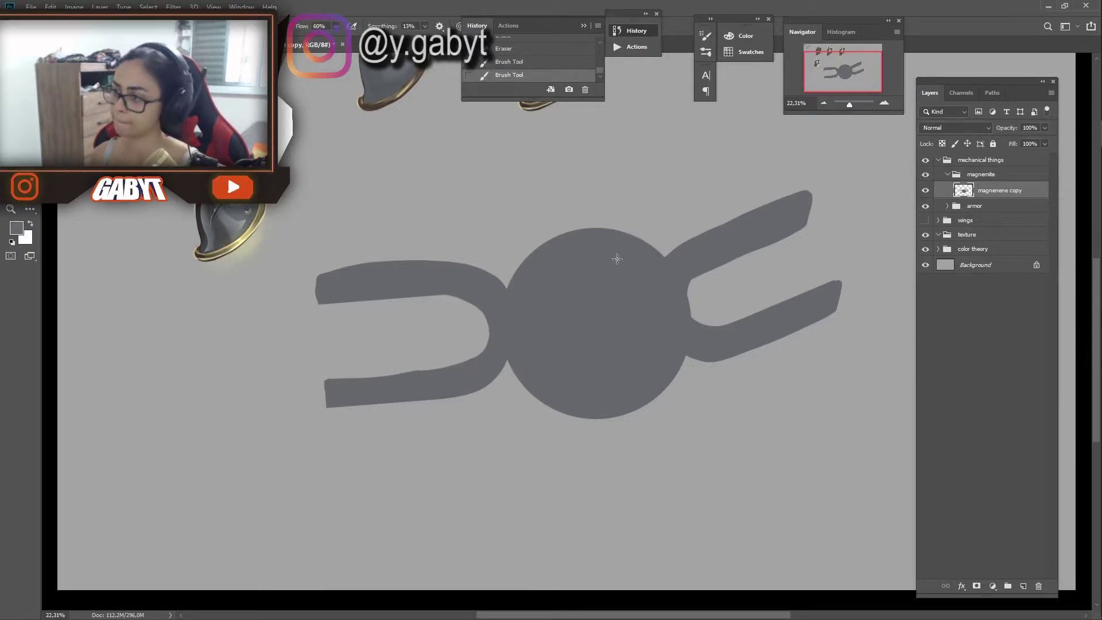
# Trim the upper-right arm's top edge, extend the lower-right tip, and reshape the upper-right tip
pyautogui.press('e')
pyautogui.moveTo(804, 227); pyautogui.dragTo(678, 236)
pyautogui.press('b')
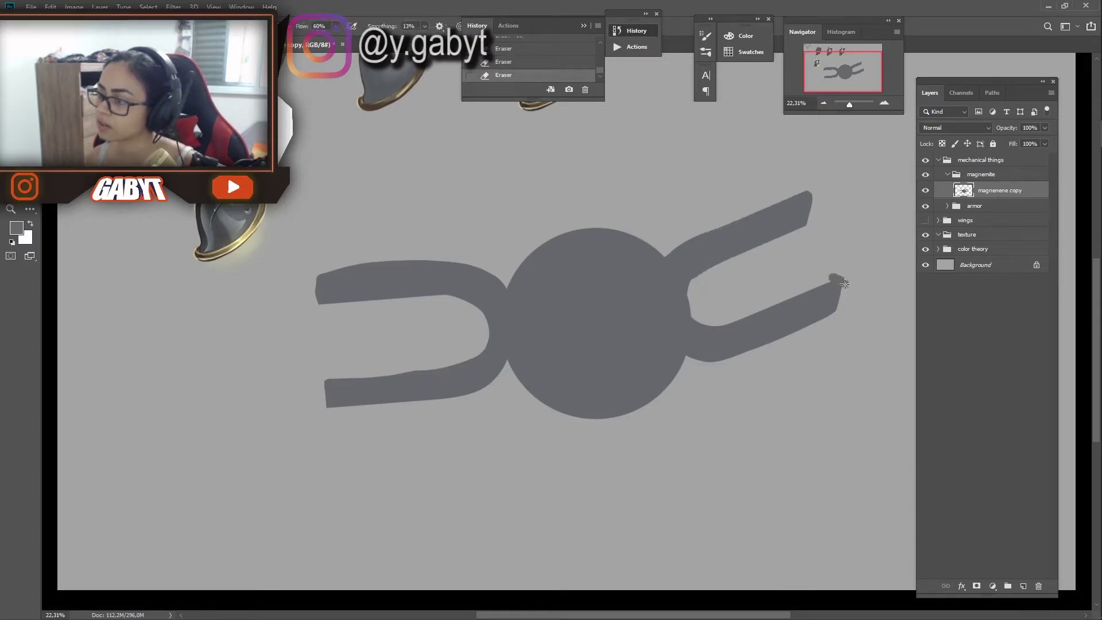
pyautogui.moveTo(836, 276); pyautogui.dragTo(836, 313)
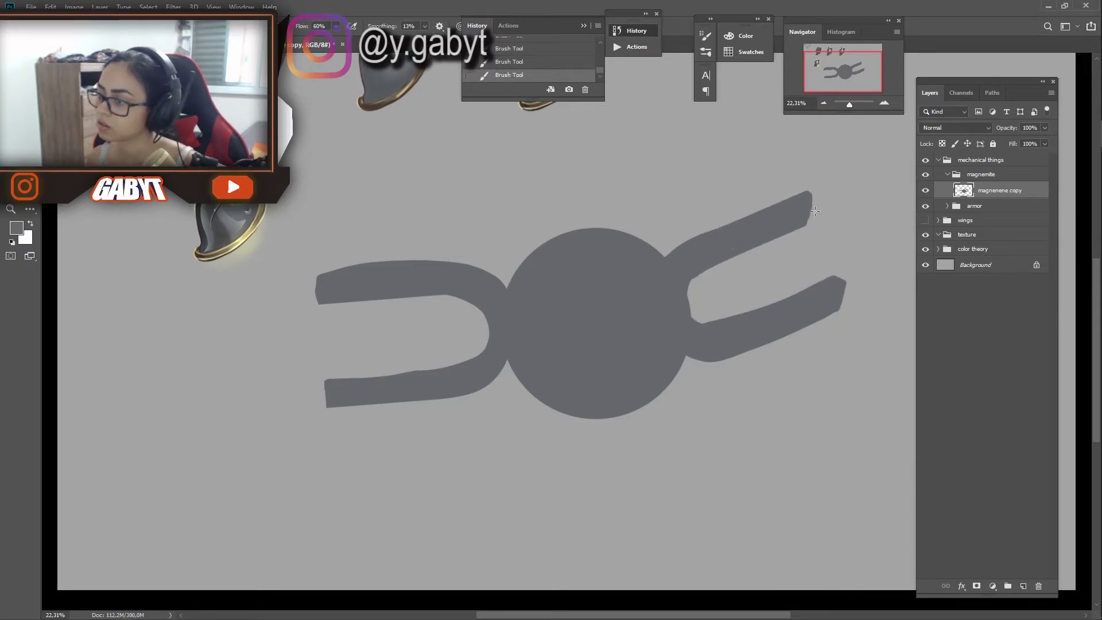
pyautogui.press('e')
pyautogui.moveTo(806, 195); pyautogui.dragTo(813, 204)
pyautogui.hotkey('ctrl', 'z')
pyautogui.hotkey('ctrl', 'z')
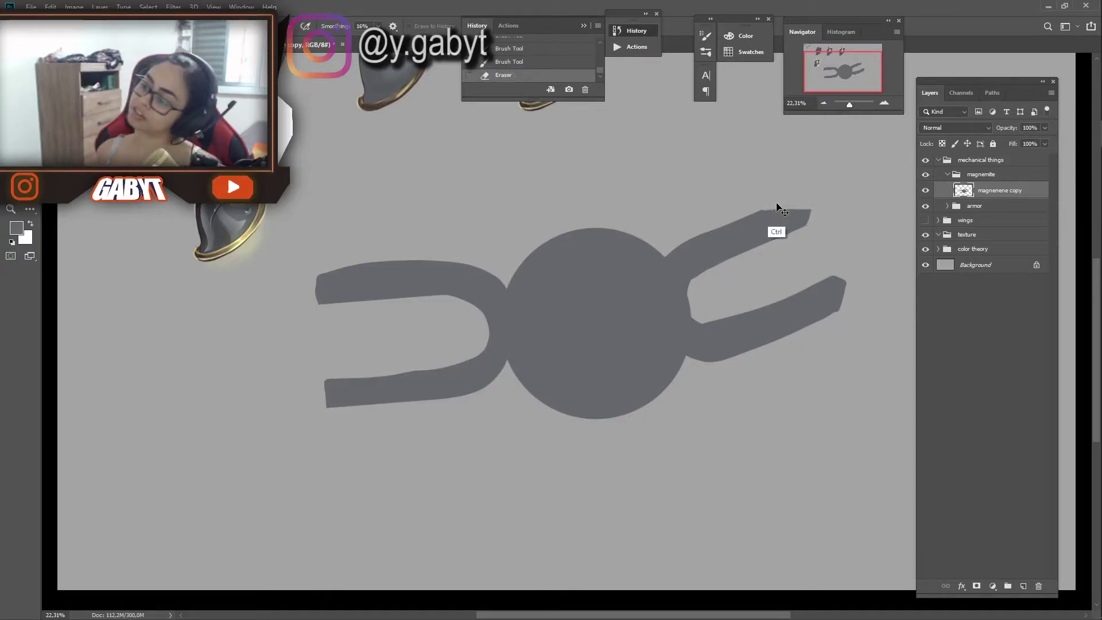
pyautogui.hotkey('ctrl', 'z')
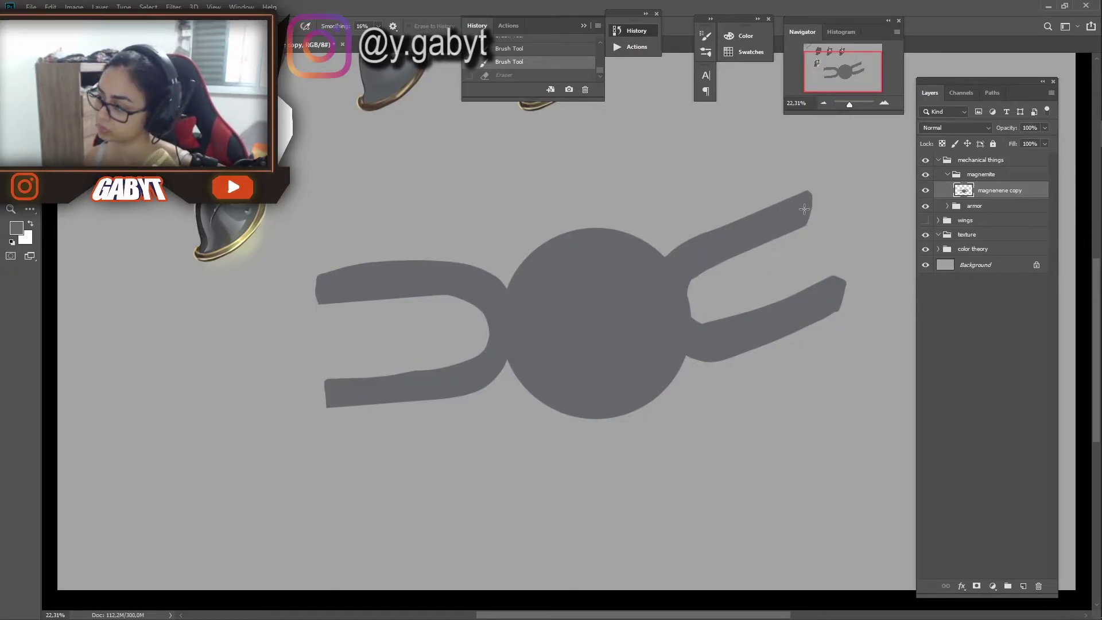
pyautogui.moveTo(806, 201); pyautogui.dragTo(811, 210)
# Repaint the right arm's inner edge, then extend, trim and bevel the upper-left arm
pyautogui.press('b')
pyautogui.moveTo(692, 275); pyautogui.dragTo(709, 330)
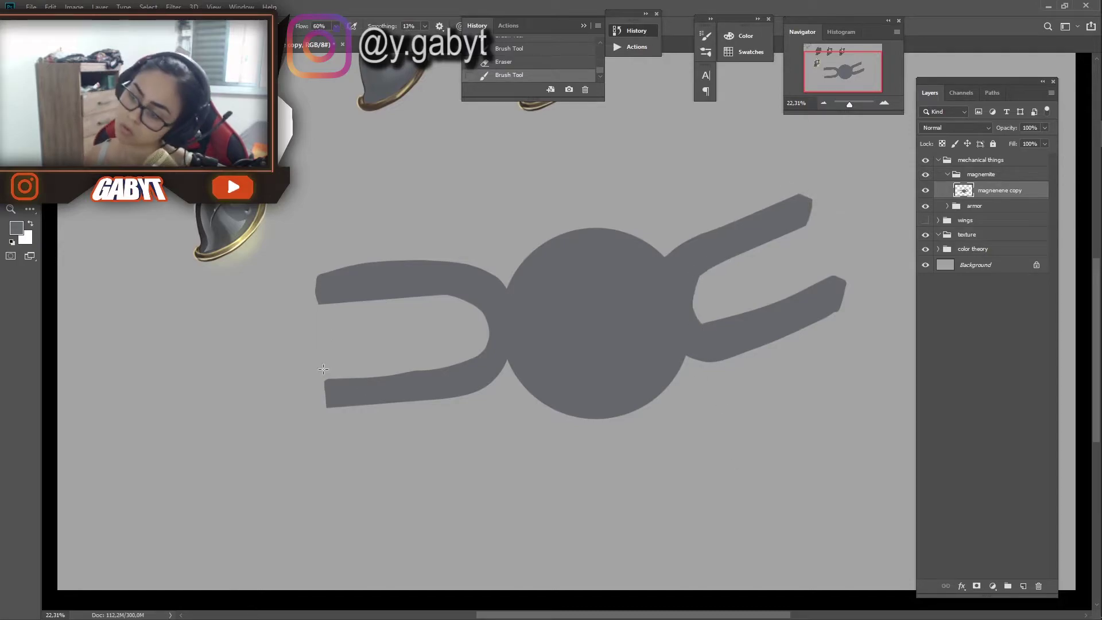
pyautogui.moveTo(314, 301); pyautogui.dragTo(316, 278)
pyautogui.press('e')
pyautogui.moveTo(414, 268); pyautogui.dragTo(286, 263)
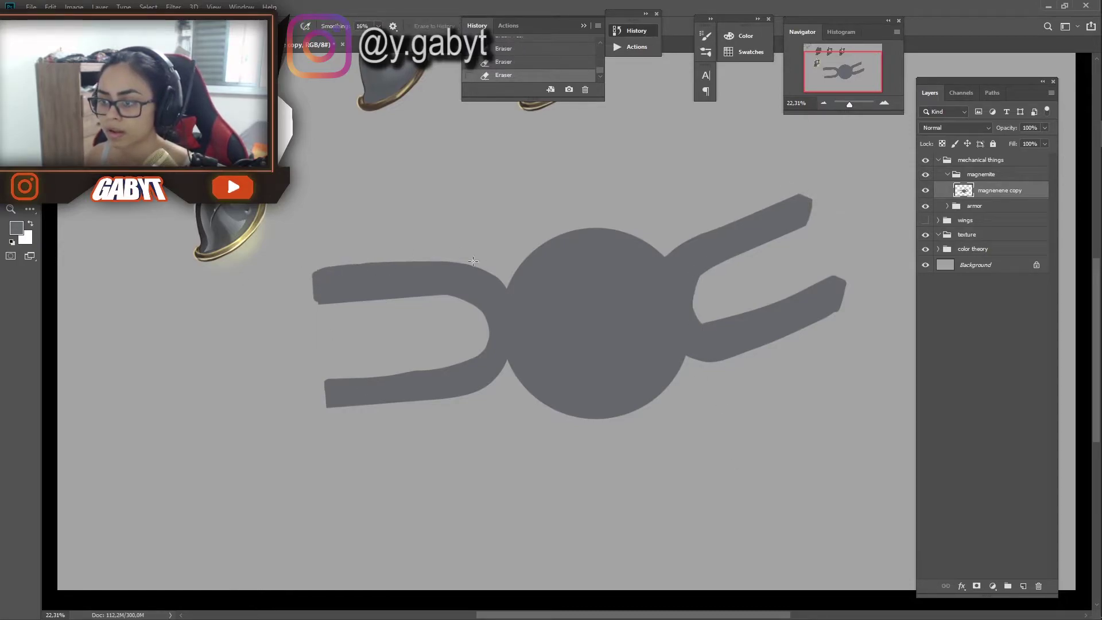
pyautogui.moveTo(473, 262)
pyautogui.mouseDown()
pyautogui.moveTo(316, 267)
pyautogui.moveTo(307, 306)
pyautogui.mouseUp()
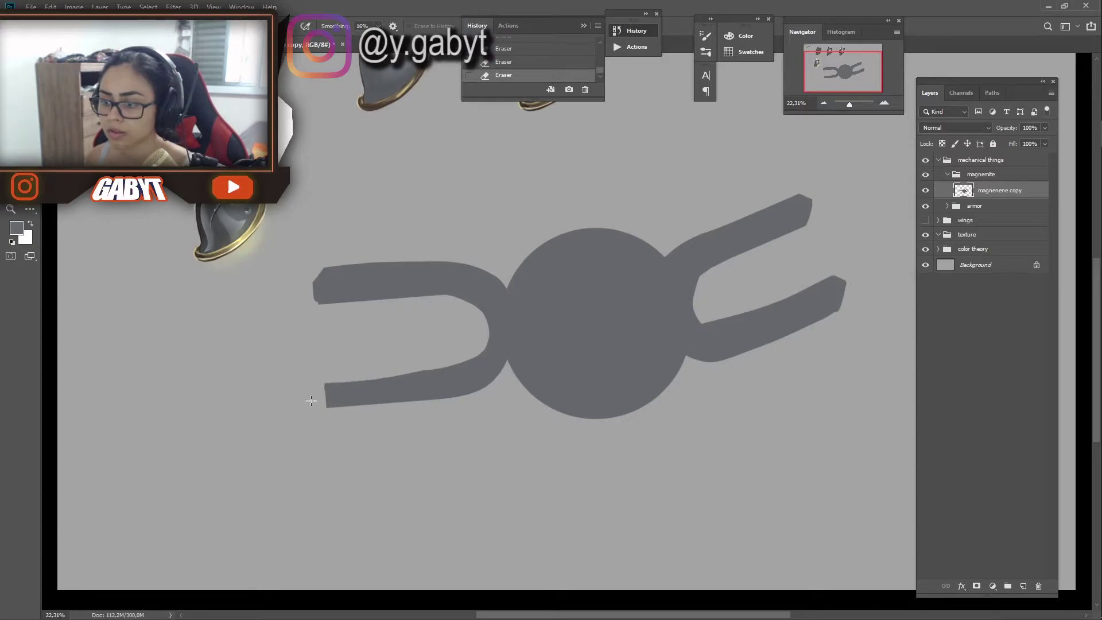
pyautogui.hotkey('ctrl', 'z')
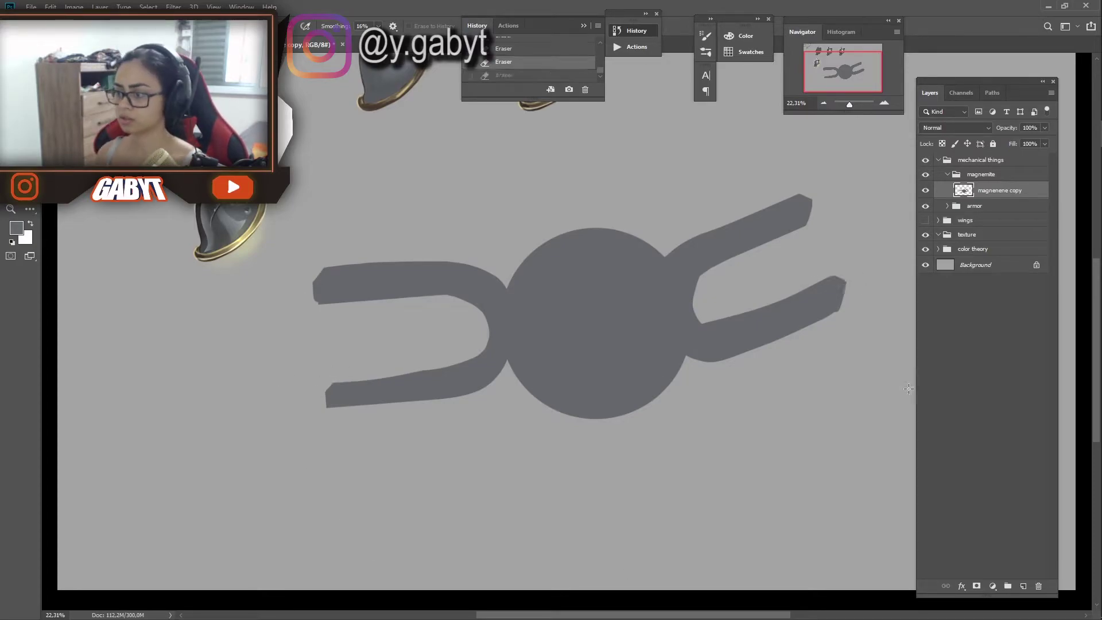
pyautogui.hotkey('ctrl', 'shift', 'z')
pyautogui.hotkey('ctrl', 'z')
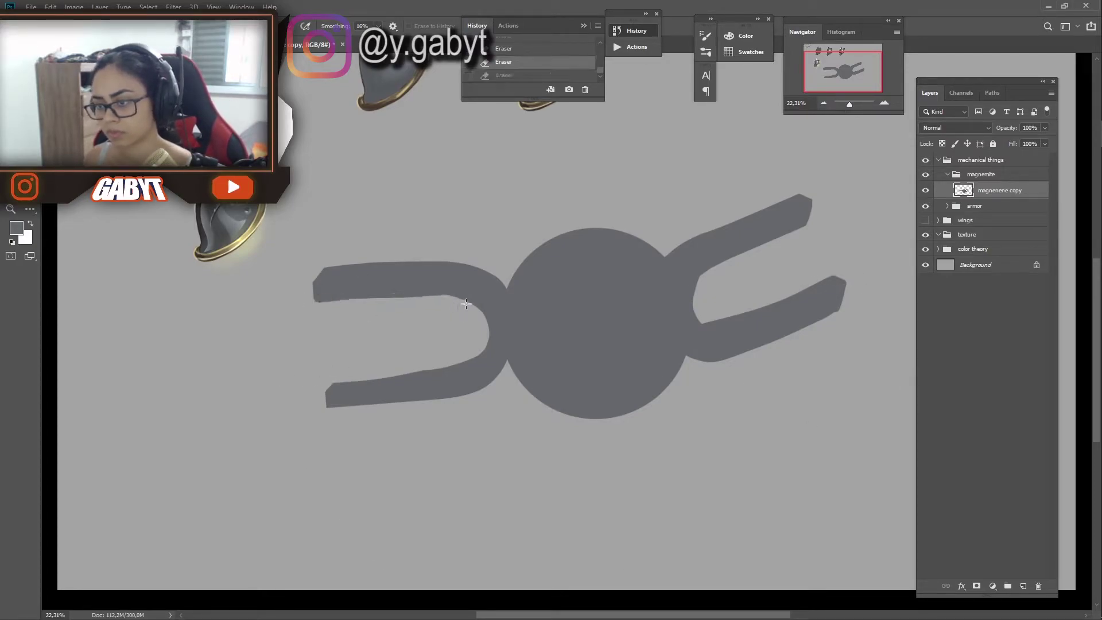
pyautogui.hotkey('ctrl', 'shift', 'z')
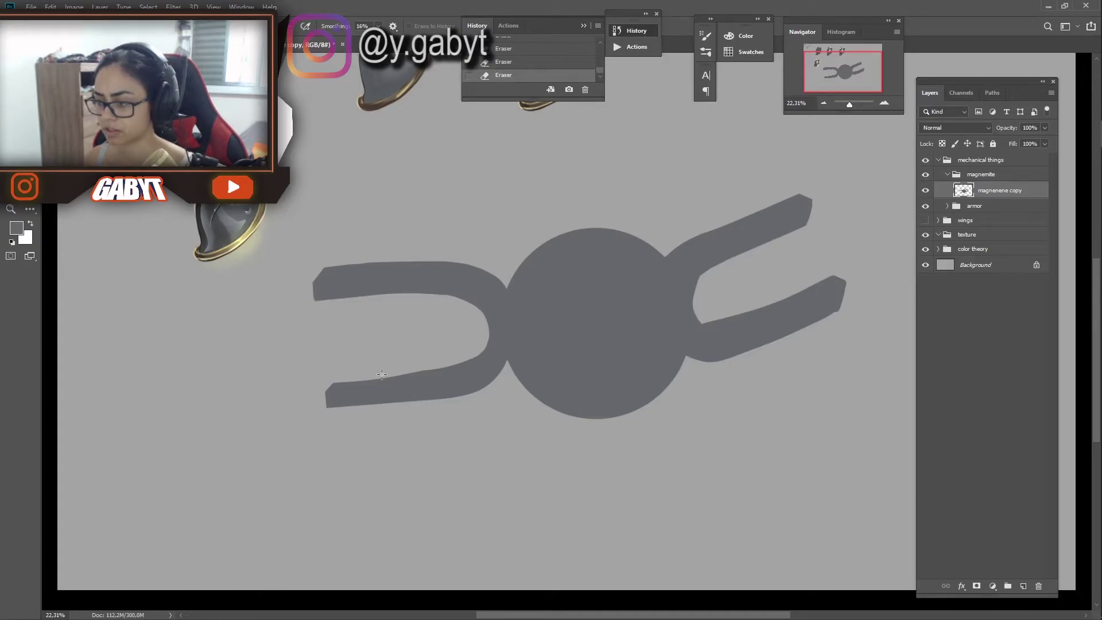
pyautogui.press('b')
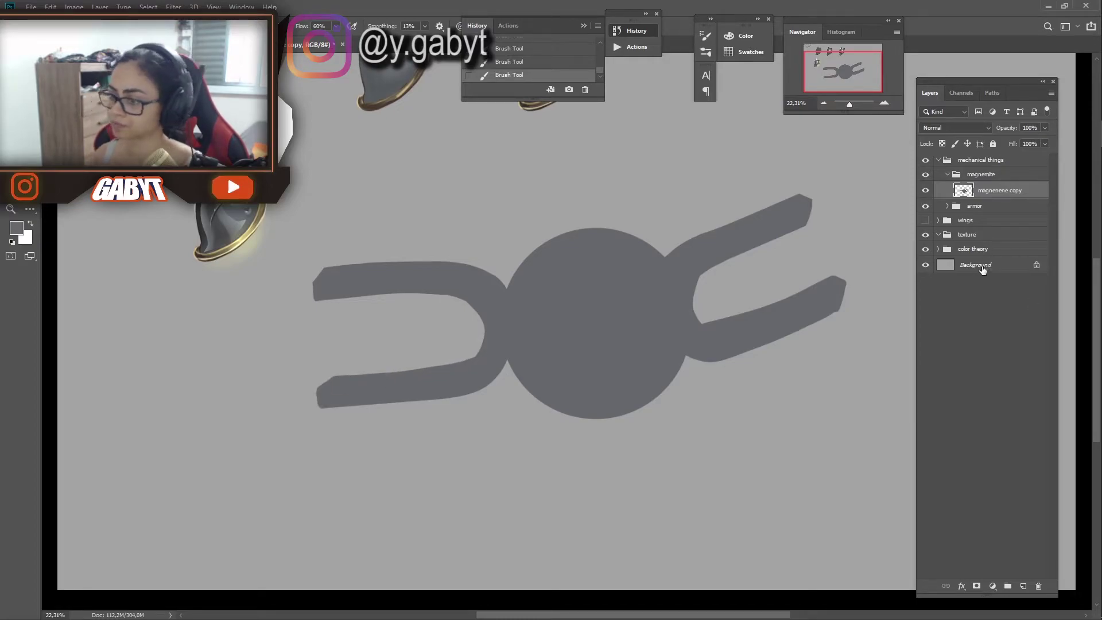
# Copy the left arms and flip the copy horizontally onto the right side
pyautogui.press('l')
pyautogui.moveTo(505, 382); pyautogui.dragTo(536, 453)
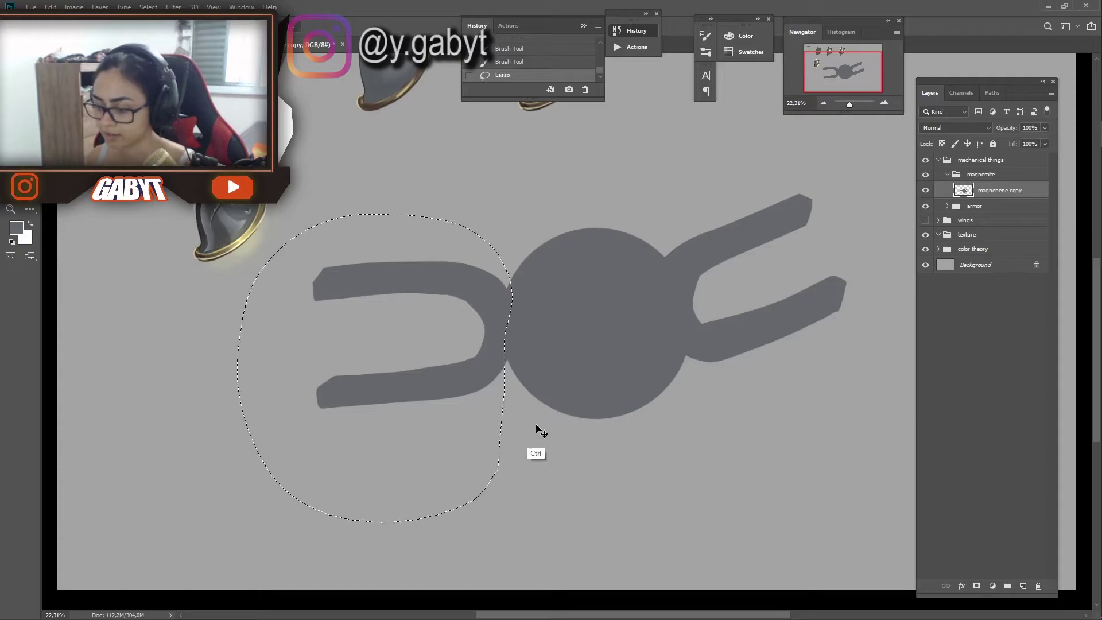
pyautogui.hotkey('ctrl', 'j')
pyautogui.hotkey('ctrl', 't')
pyautogui.moveTo(413, 333); pyautogui.dragTo(741, 287)
pyautogui.rightClick(786, 282)
pyautogui.click(820, 424)
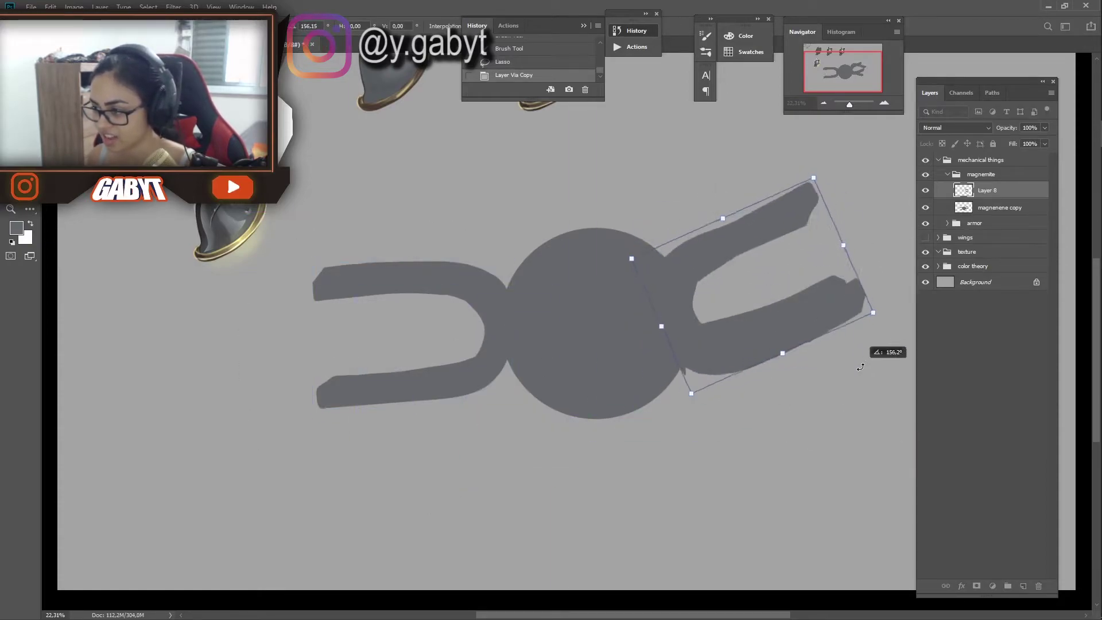
pyautogui.moveTo(874, 352); pyautogui.dragTo(825, 286)
pyautogui.press('Return')
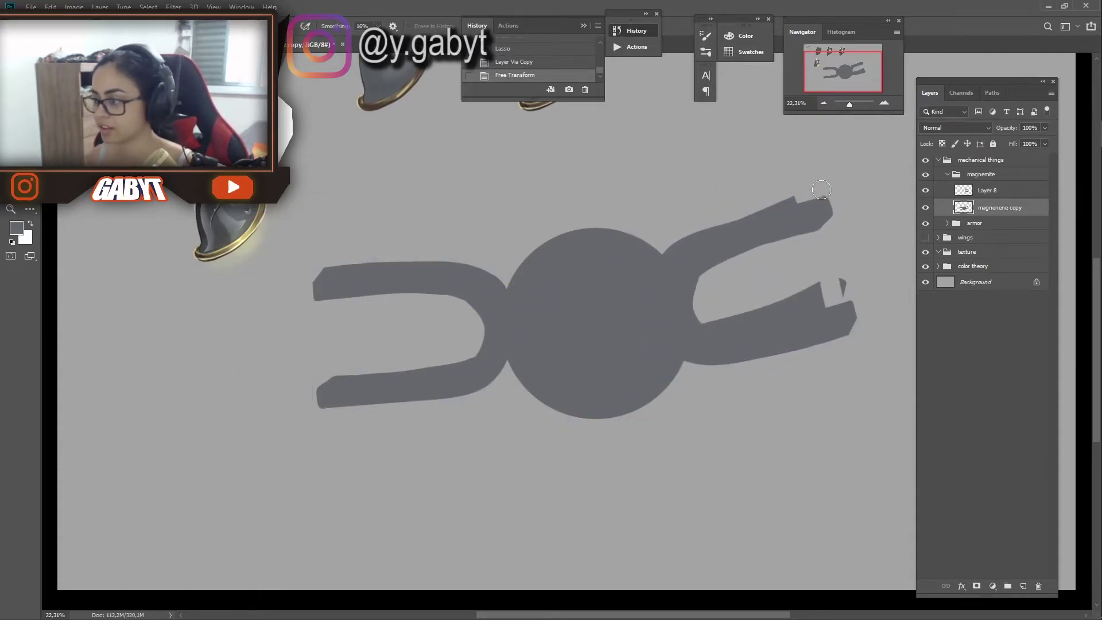
# Erase the original right arms and rotate the mirrored copy into place
pyautogui.click(925, 190)
pyautogui.moveTo(798, 212); pyautogui.dragTo(738, 320)
pyautogui.moveTo(721, 247); pyautogui.dragTo(721, 320)
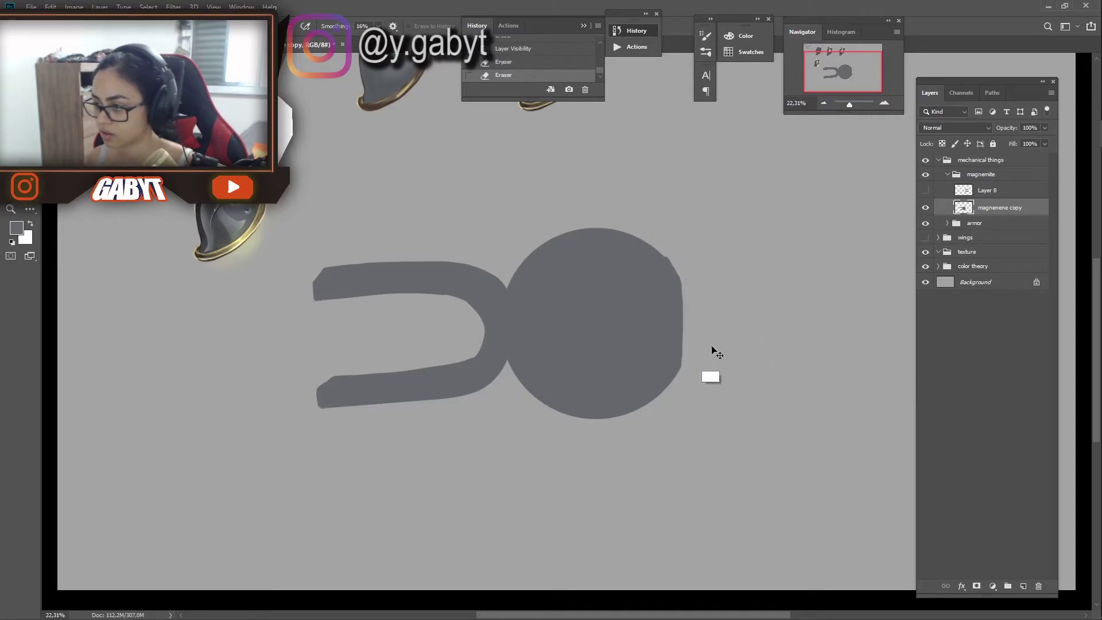
pyautogui.click(926, 190)
pyautogui.click(988, 190)
pyautogui.hotkey('ctrl', 't')
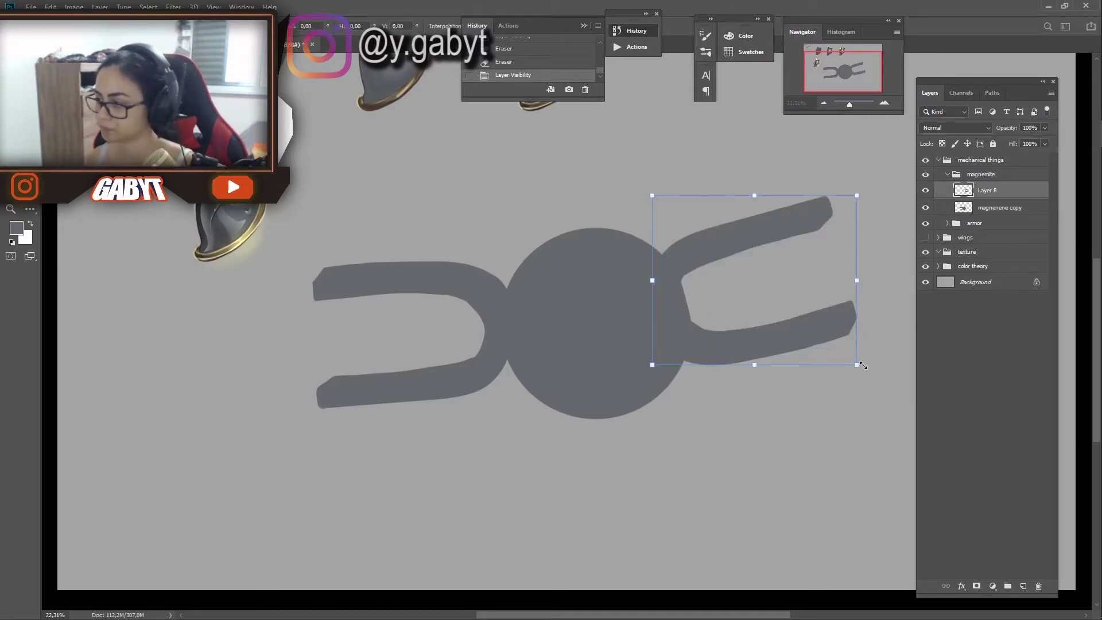
pyautogui.moveTo(855, 359); pyautogui.dragTo(808, 314)
pyautogui.press('Return')
# Merge the mirrored arms down and rename the layer '01'
pyautogui.moveTo(692, 242); pyautogui.dragTo(615, 265)
pyautogui.hotkey('ctrl', 'e')
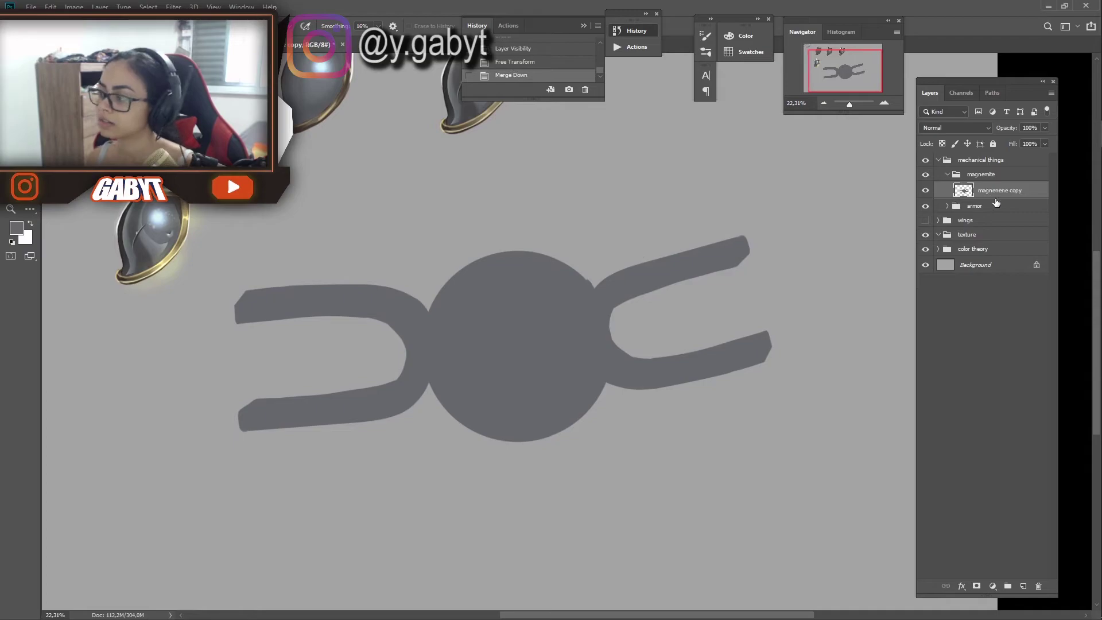
pyautogui.write('01')
pyautogui.press('Return')
# Paint a stem and screw knob on top and a small screw at the lower right
pyautogui.moveTo(492, 296)
pyautogui.mouseDown()
pyautogui.moveTo(491, 261)
pyautogui.moveTo(540, 195)
pyautogui.mouseUp()
pyautogui.moveTo(549, 323); pyautogui.dragTo(637, 305)
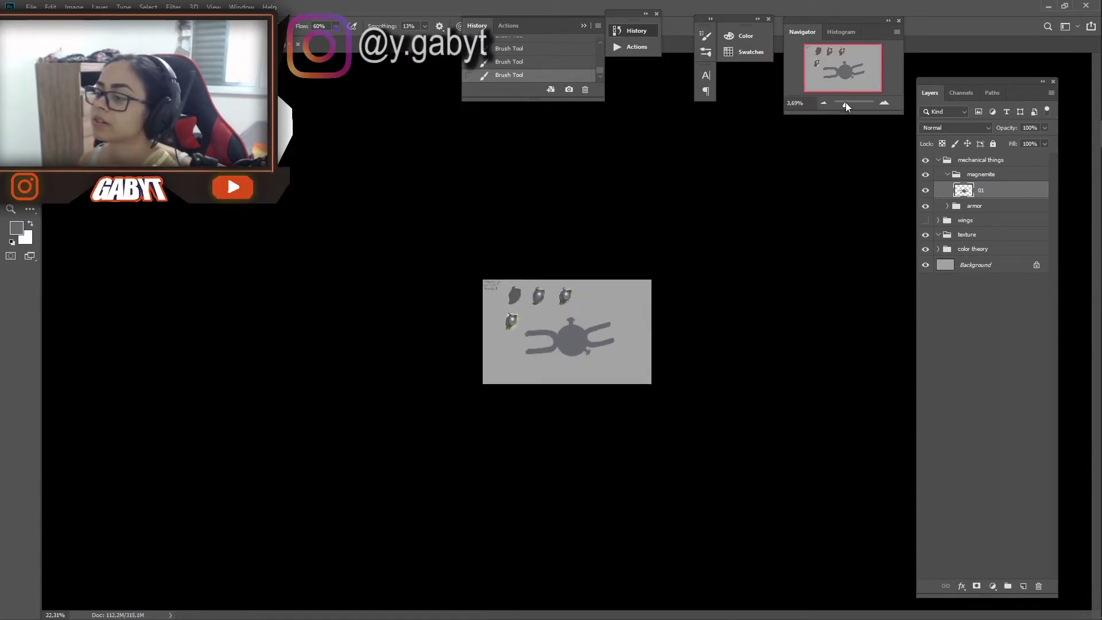
pyautogui.moveTo(845, 103); pyautogui.dragTo(788, 153)
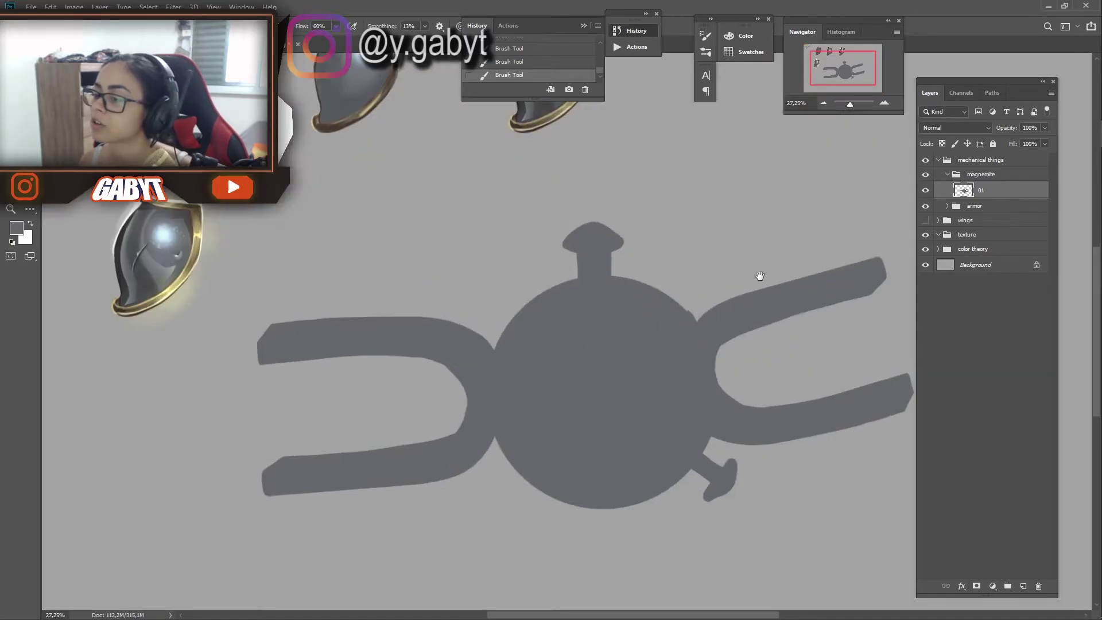
pyautogui.scroll(-1, 605, 359)
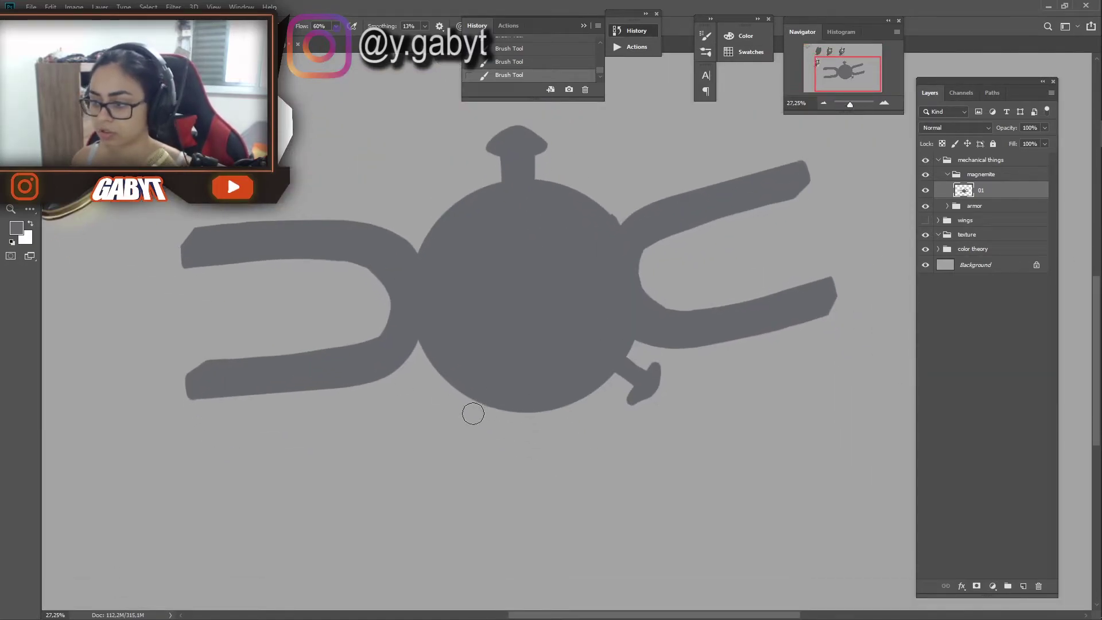
pyautogui.hotkey('ctrl', 'z')
pyautogui.moveTo(480, 406)
pyautogui.mouseDown()
pyautogui.moveTo(469, 425)
pyautogui.moveTo(453, 411)
pyautogui.mouseUp()
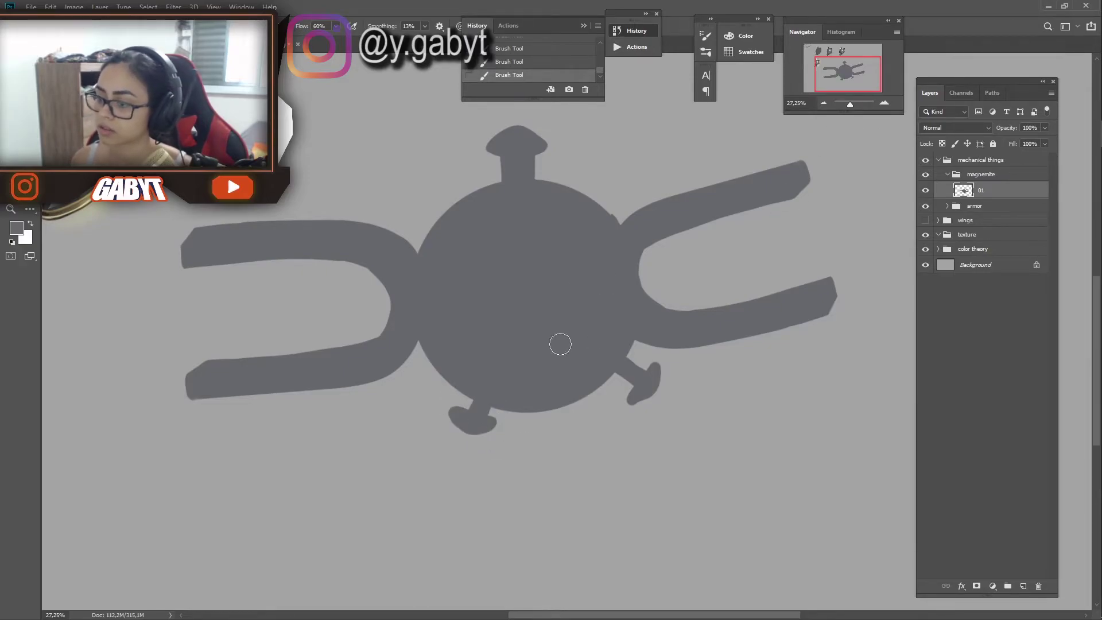
pyautogui.press('/')
pyautogui.moveTo(444, 382)
pyautogui.mouseDown()
pyautogui.moveTo(557, 197)
pyautogui.moveTo(510, 281)
pyautogui.mouseUp()
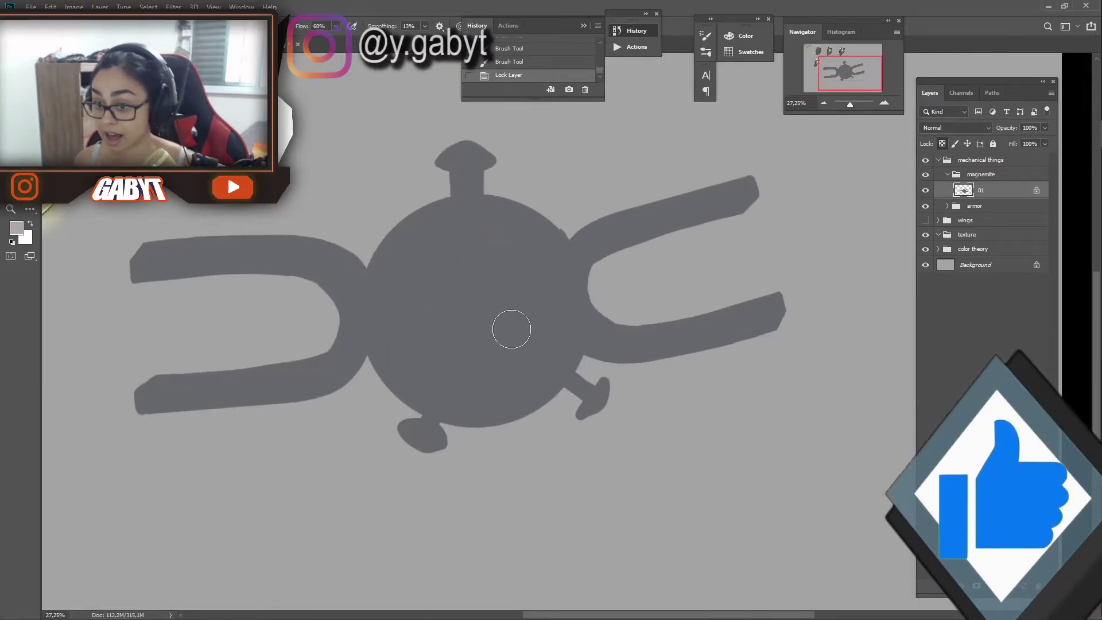
# Add a lighter grey disc at the body's centre and merge it into layer 01
pyautogui.keyDown('alt'); pyautogui.click(511, 329); pyautogui.keyUp('alt')
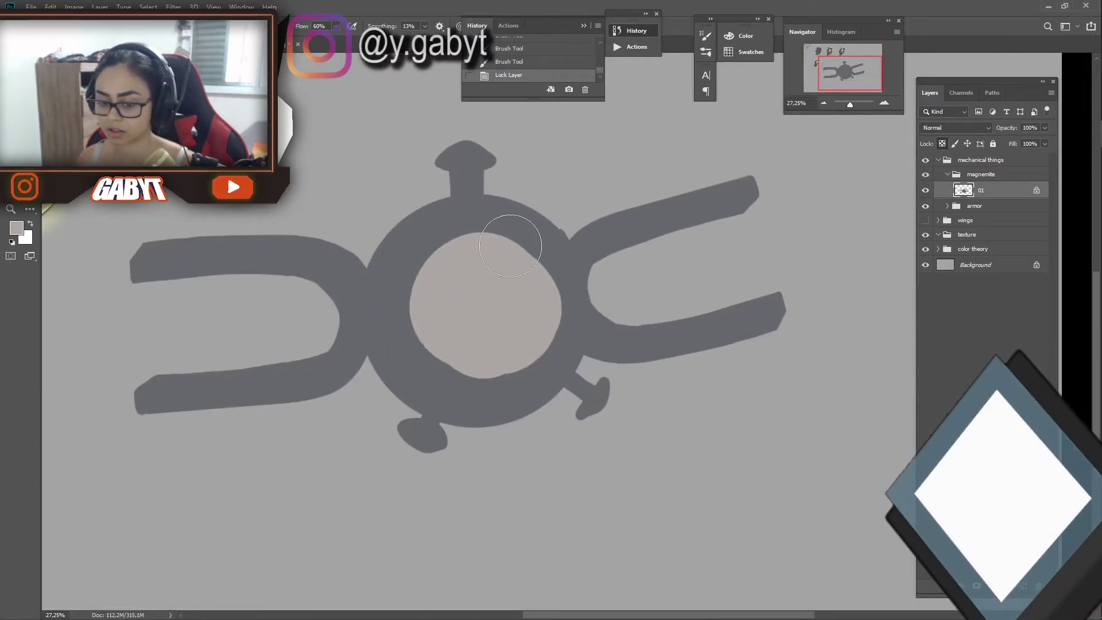
pyautogui.hotkey('ctrl', 'shift', 'alt', 'n')
pyautogui.rightClick(527, 249)
pyautogui.press('Escape')
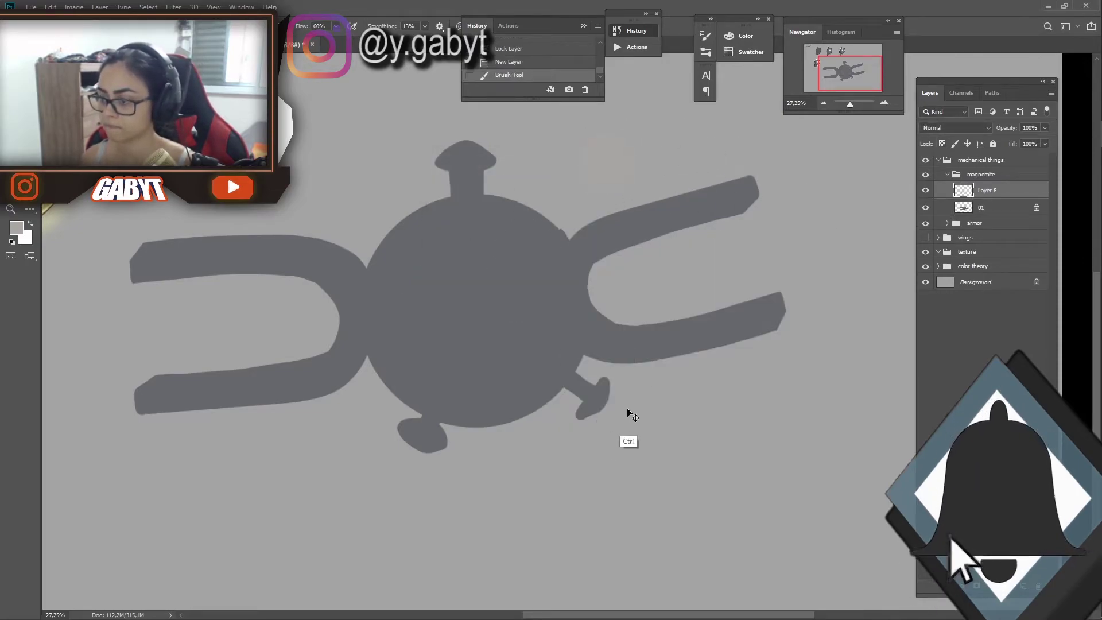
pyautogui.hotkey('ctrl', 't')
pyautogui.moveTo(639, 197); pyautogui.dragTo(494, 309)
pyautogui.moveTo(557, 373); pyautogui.dragTo(572, 388)
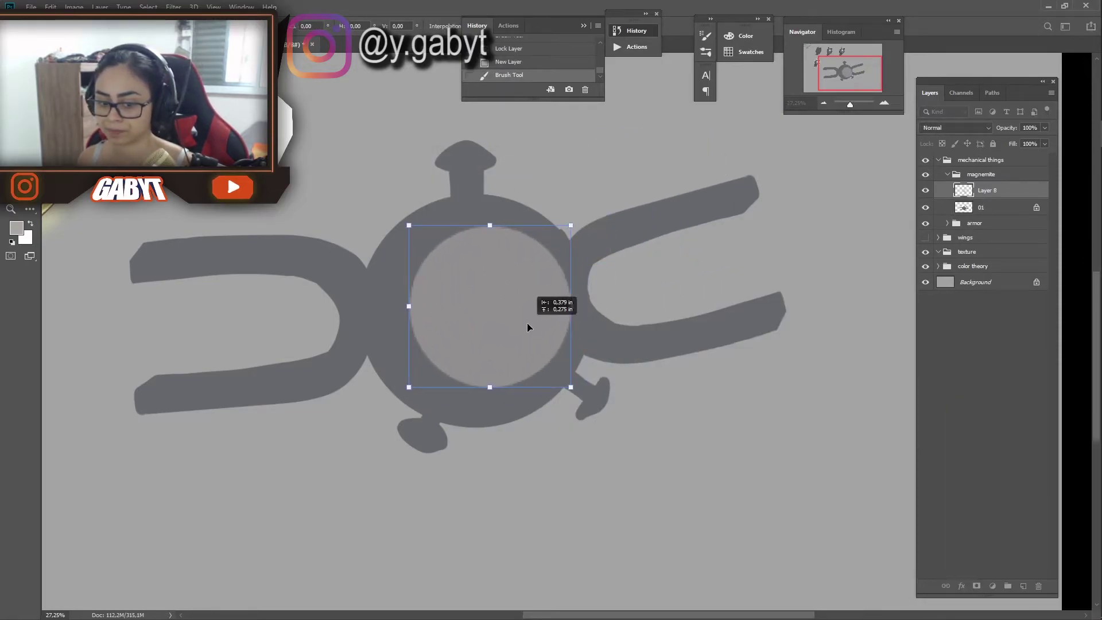
pyautogui.moveTo(527, 323); pyautogui.dragTo(535, 325)
pyautogui.press('Return')
pyautogui.hotkey('ctrl', 'e')
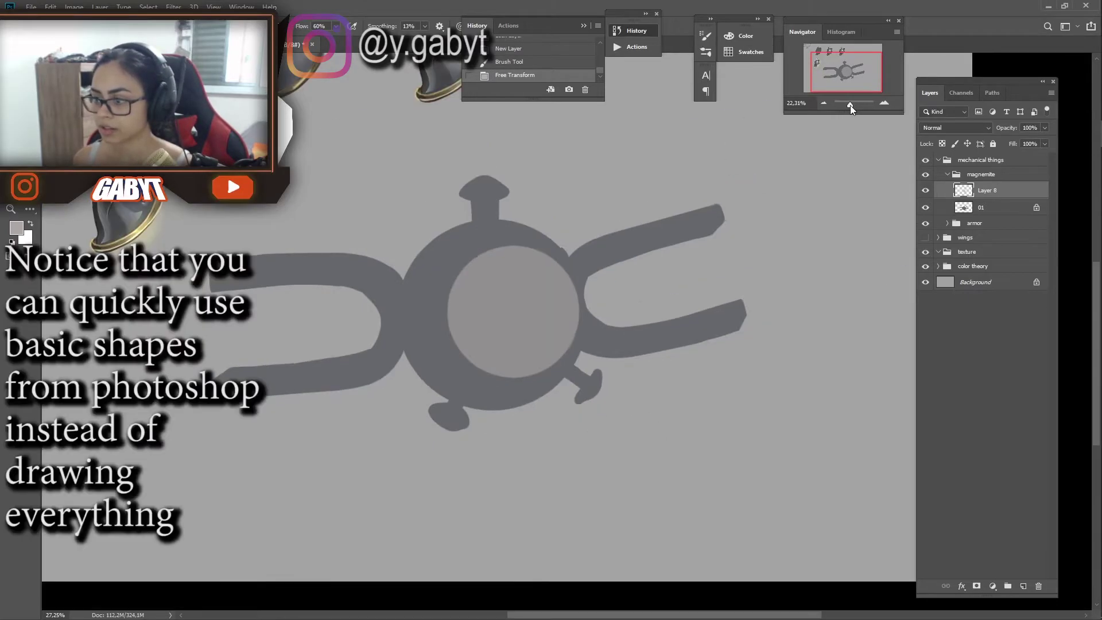
# Paint the upper-right and lower-left arm tips dark navy blue
pyautogui.moveTo(849, 105); pyautogui.dragTo(852, 105)
pyautogui.click(824, 103)
pyautogui.click(16, 228)
pyautogui.click(849, 246)
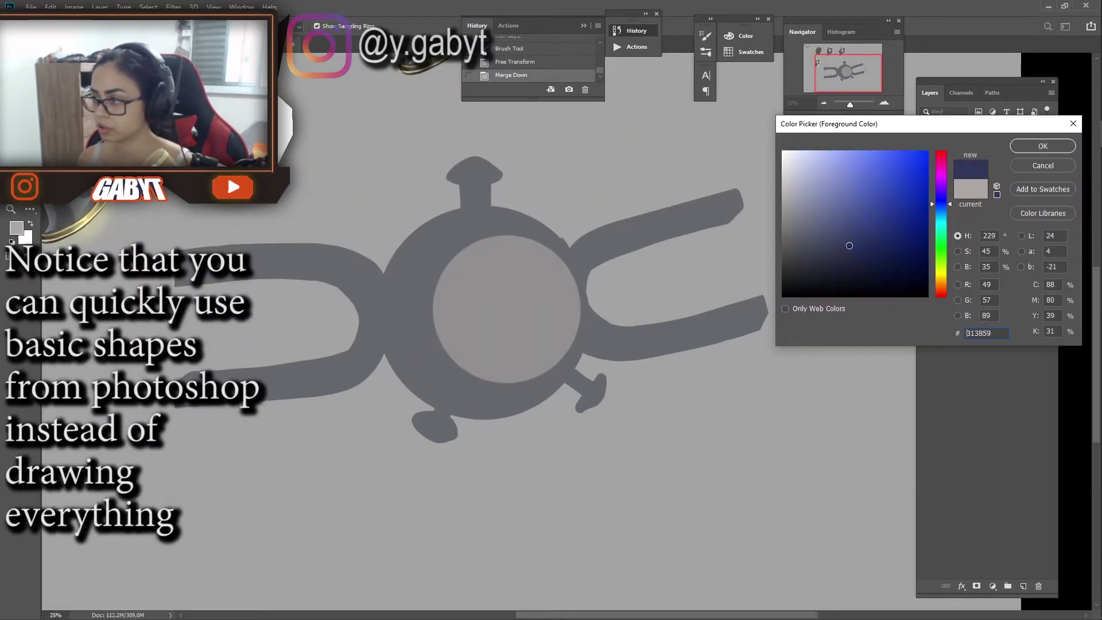
pyautogui.click(1040, 148)
pyautogui.moveTo(721, 198)
pyautogui.mouseDown()
pyautogui.moveTo(737, 206)
pyautogui.moveTo(718, 221)
pyautogui.mouseUp()
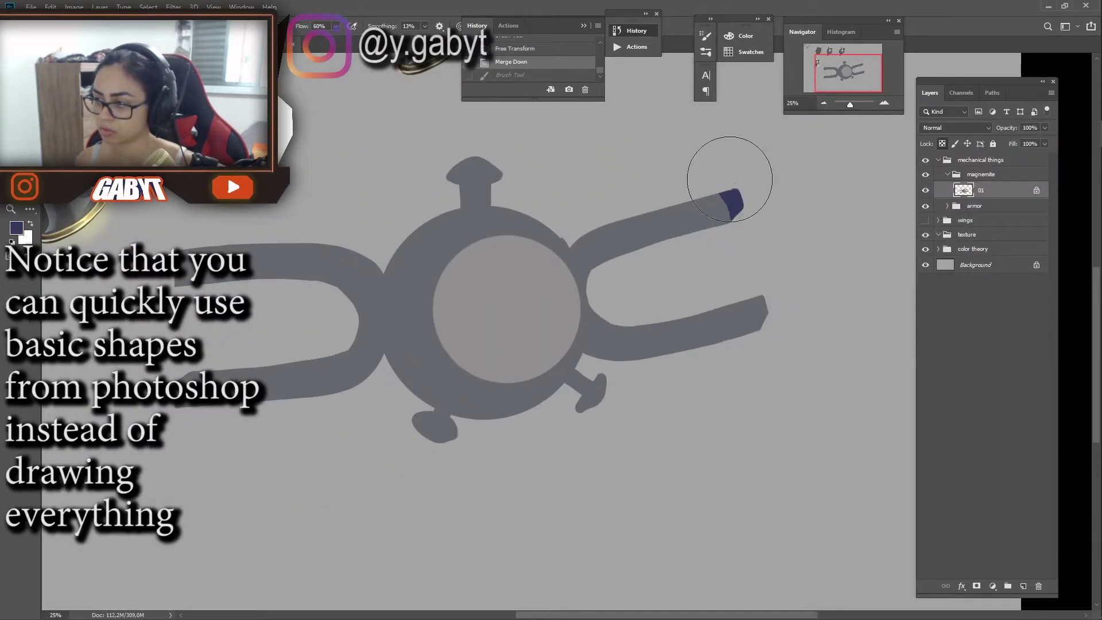
pyautogui.moveTo(197, 376)
pyautogui.mouseDown()
pyautogui.moveTo(199, 395)
pyautogui.moveTo(184, 396)
pyautogui.mouseUp()
# Paint the lower-right and upper-left arm tips dark red
pyautogui.click(16, 227)
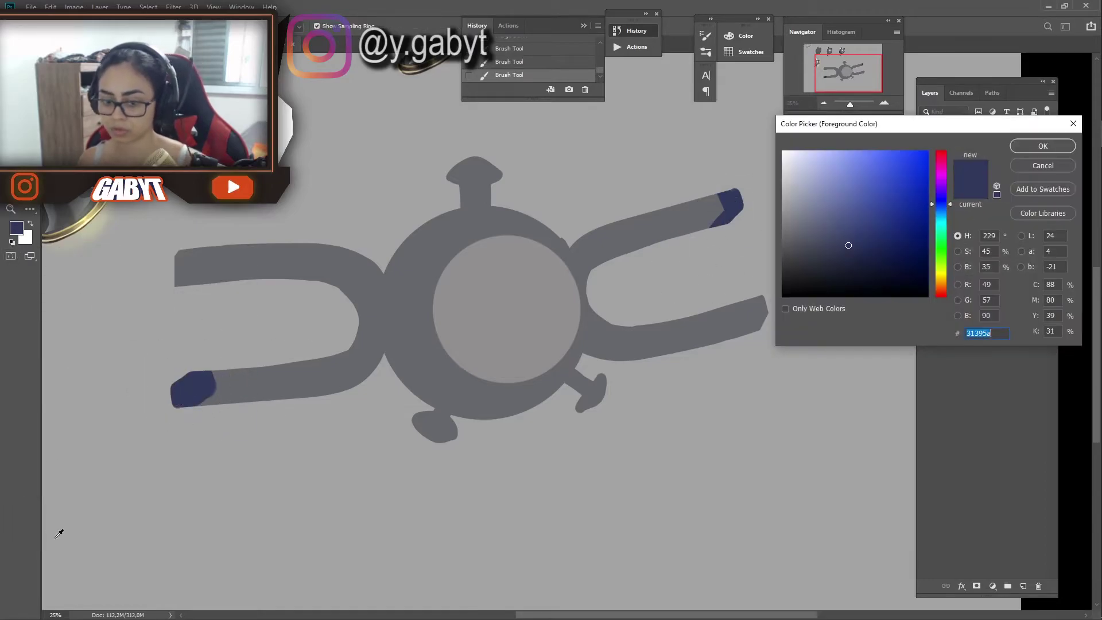
pyautogui.click(945, 327)
pyautogui.click(1037, 147)
pyautogui.moveTo(761, 301); pyautogui.dragTo(743, 332)
pyautogui.hotkey('ctrl', 'z')
pyautogui.moveTo(204, 253)
pyautogui.mouseDown()
pyautogui.moveTo(172, 281)
pyautogui.moveTo(201, 259)
pyautogui.mouseUp()
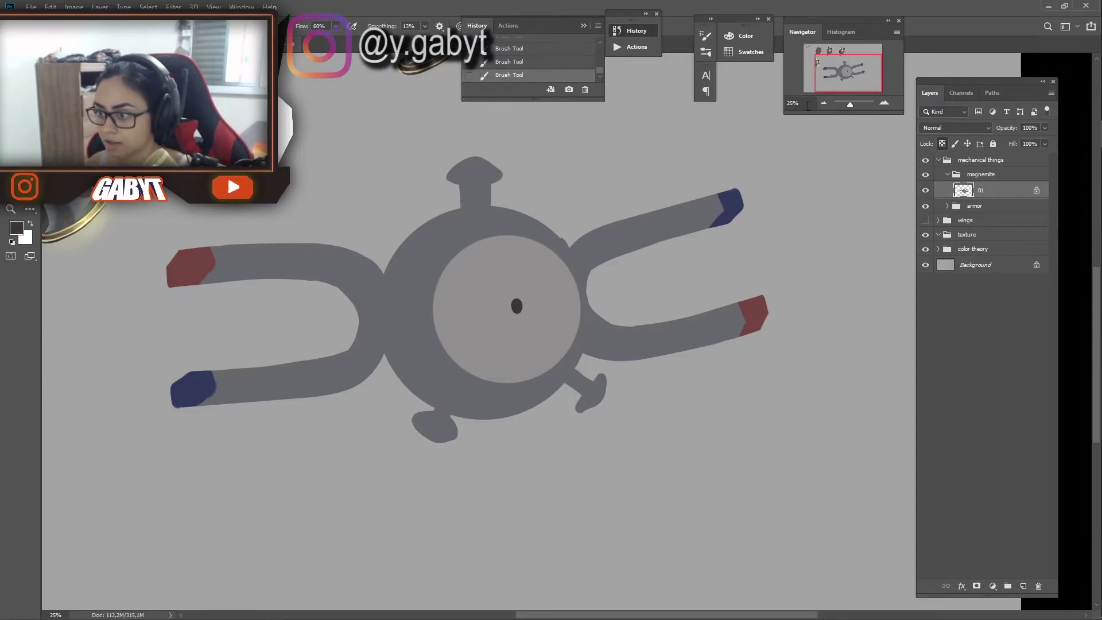
pyautogui.moveTo(850, 104); pyautogui.dragTo(848, 105)
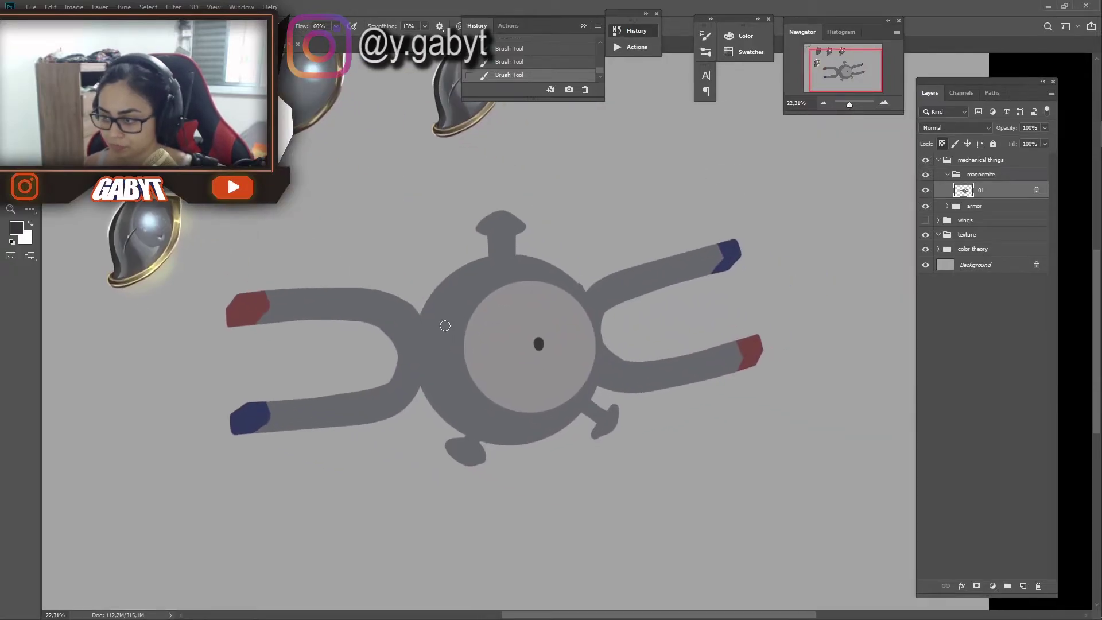
# Redo a stroke, join the lower-left foot to the body, and darken the lower-right arm's underside
pyautogui.press('Escape')
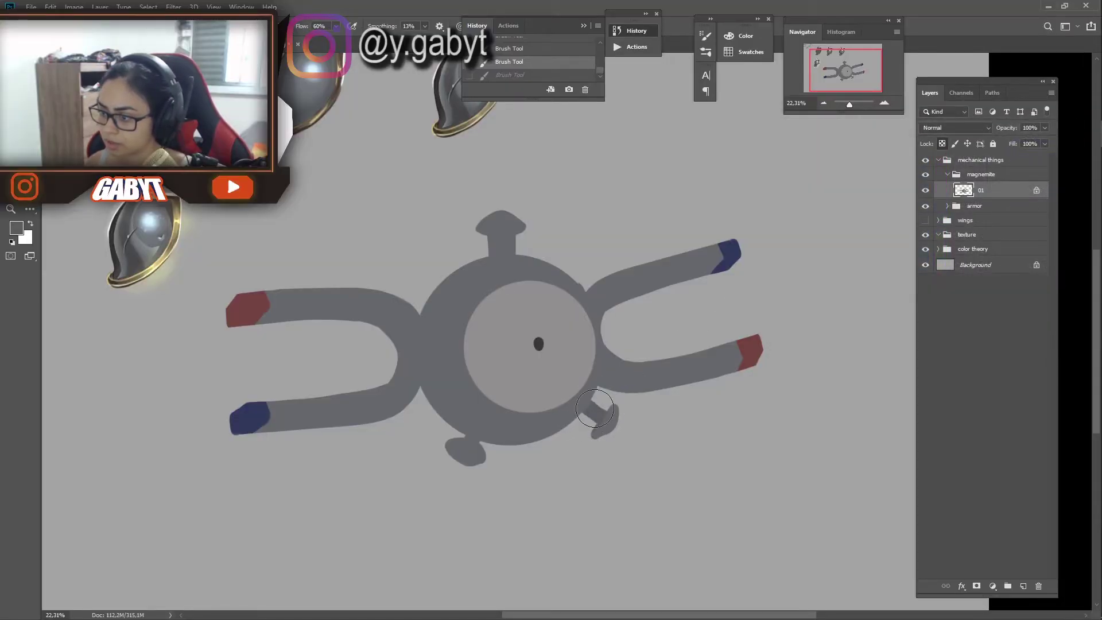
pyautogui.hotkey('ctrl', 'shift', 'z')
pyautogui.moveTo(472, 454); pyautogui.dragTo(477, 423)
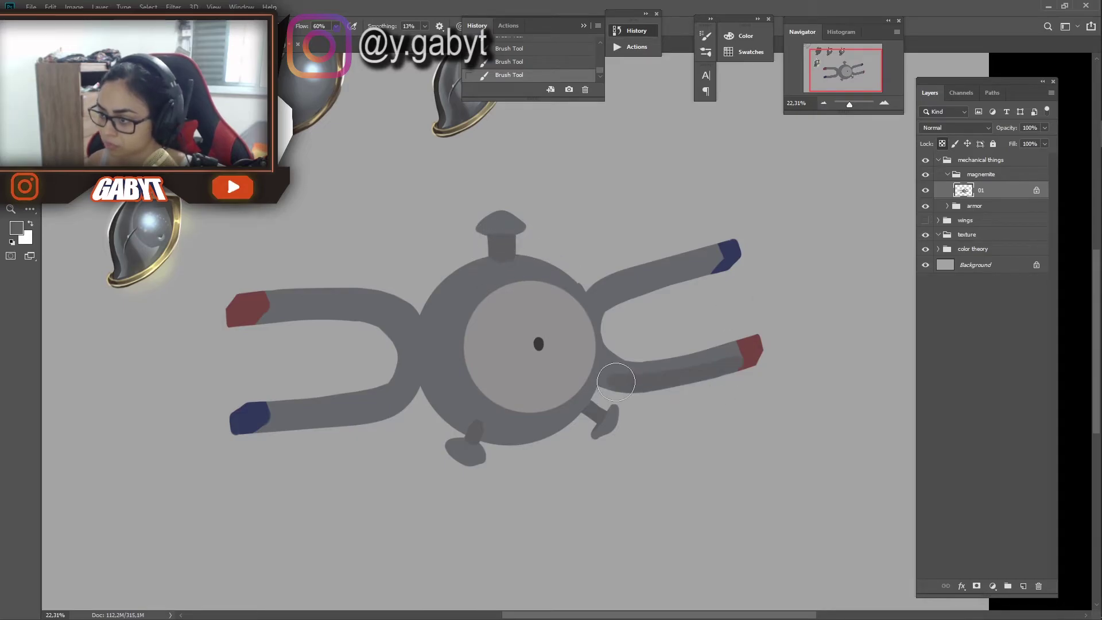
pyautogui.moveTo(616, 382); pyautogui.dragTo(694, 376)
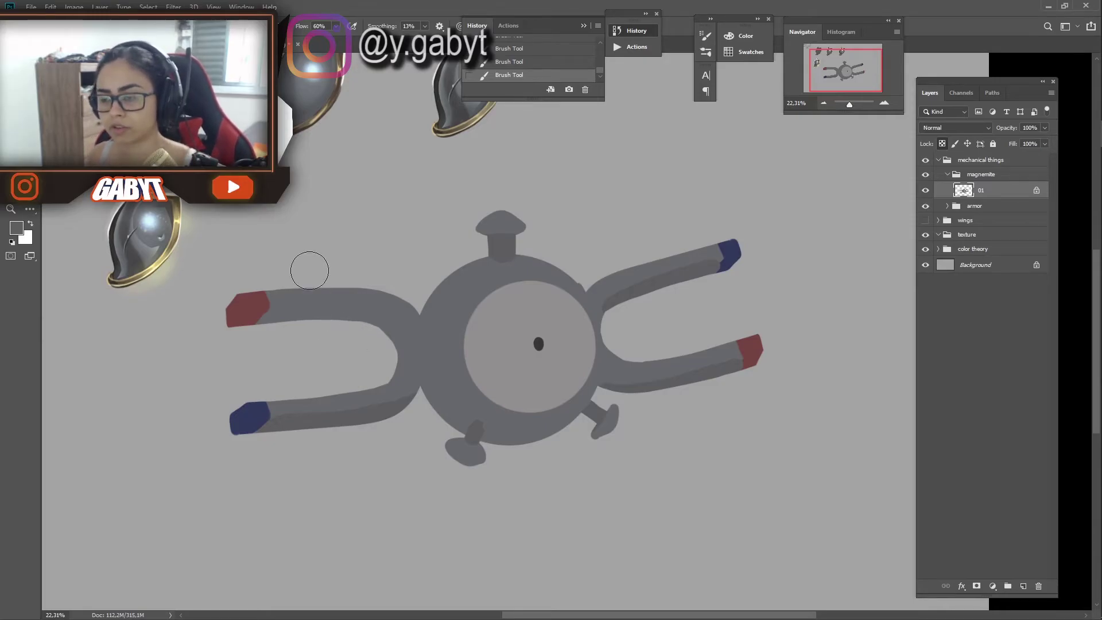
# Zoom and pan across the armor pieces above Magnemite, then zoom back out
pyautogui.moveTo(443, 211); pyautogui.dragTo(530, 312)
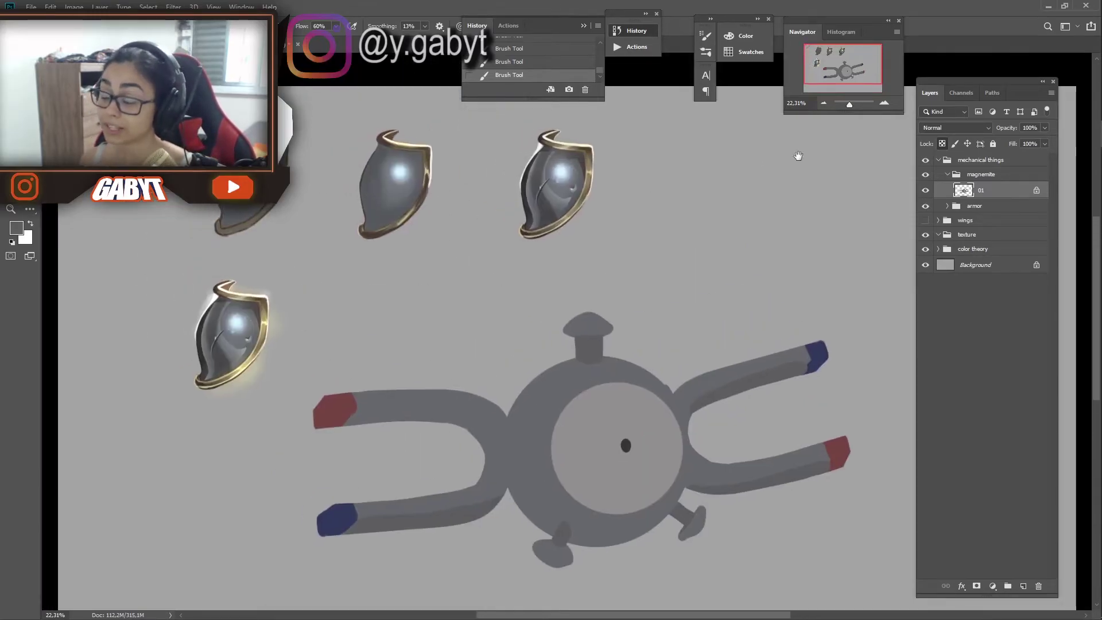
pyautogui.click(884, 103)
pyautogui.moveTo(455, 271); pyautogui.dragTo(573, 510)
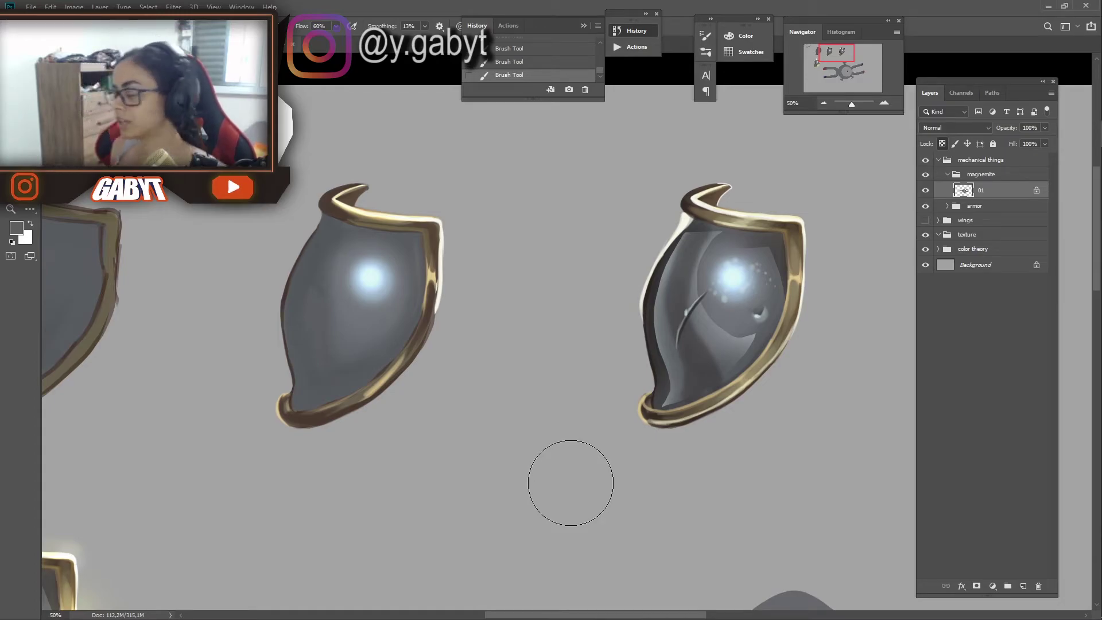
pyautogui.moveTo(334, 472)
pyautogui.mouseDown()
pyautogui.moveTo(471, 329)
pyautogui.moveTo(230, 86)
pyautogui.mouseUp()
pyautogui.hotkey('ctrl', '-')
pyautogui.hotkey('ctrl', '-')
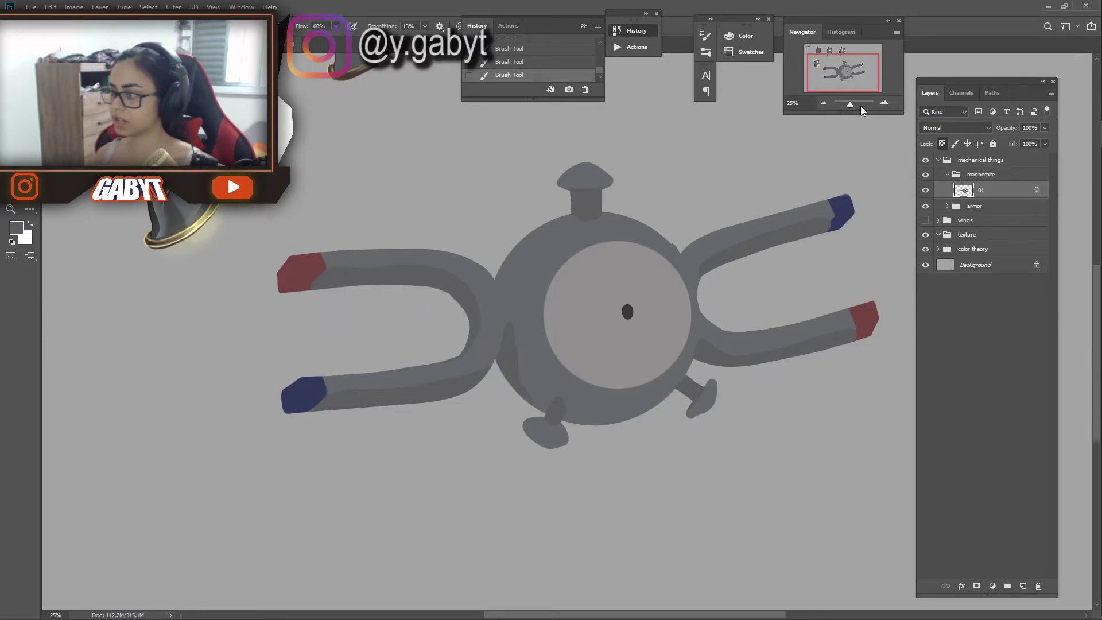
# Undo the accidental grouping and scale the Magnemite drawing down toward its bottom-left
pyautogui.hotkey('ctrl', 'g')
pyautogui.hotkey('ctrl', 'g')
pyautogui.hotkey('ctrl', '-')
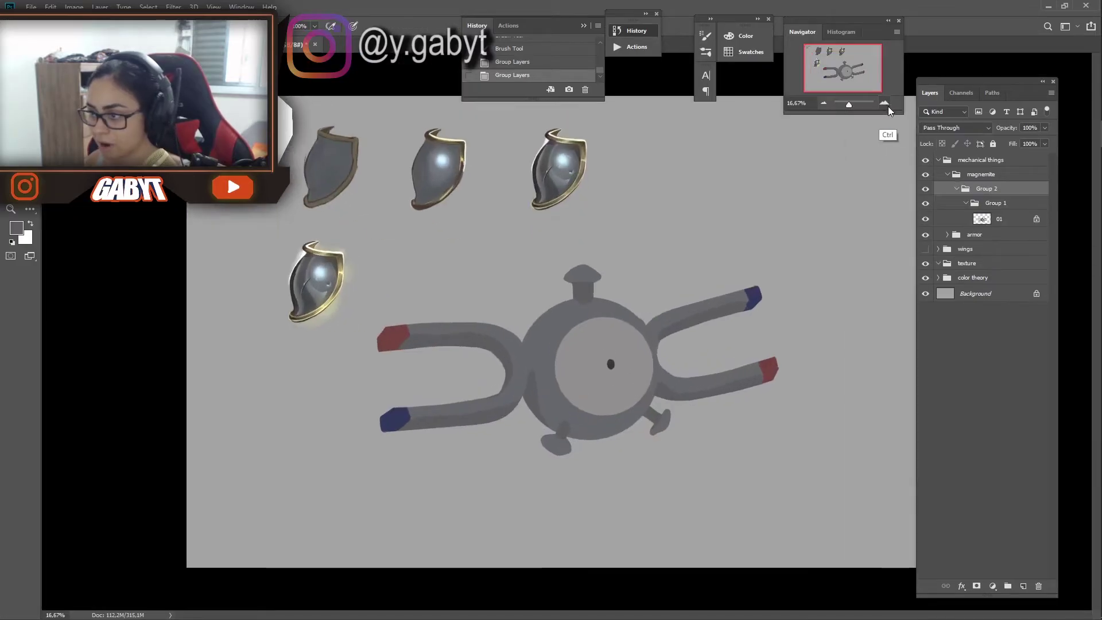
pyautogui.hotkey('ctrl', 'z')
pyautogui.hotkey('ctrl', 'z')
pyautogui.click(884, 104)
pyautogui.hotkey('ctrl', '-')
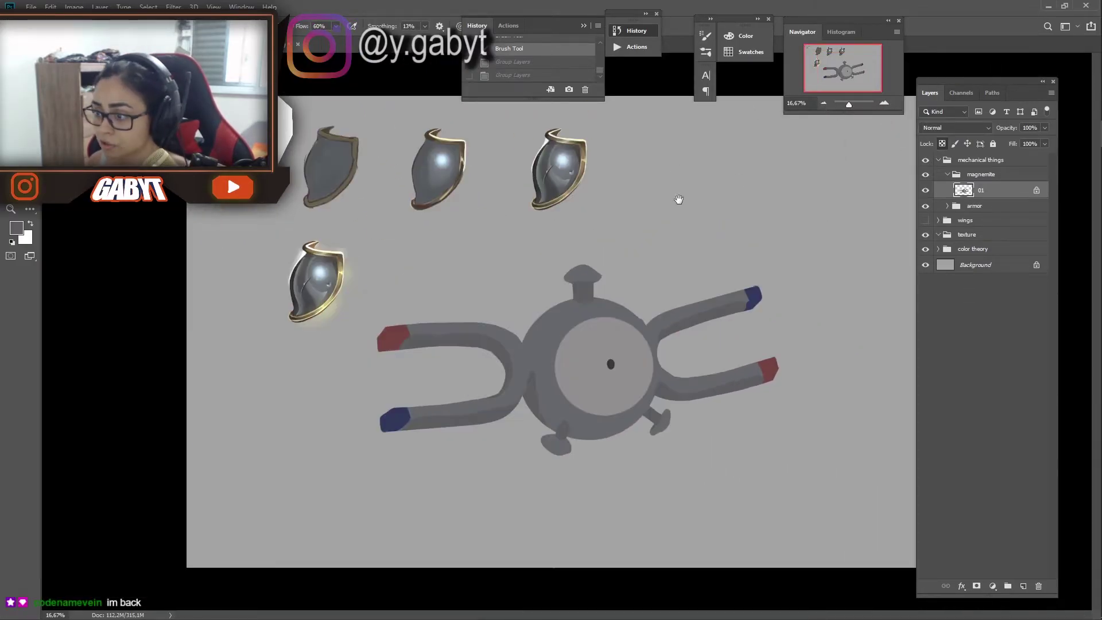
pyautogui.hotkey('ctrl', 't')
pyautogui.moveTo(779, 265); pyautogui.dragTo(621, 339)
# Confirm the scaled Magnemite and place a duplicate copy to the right of the original
pyautogui.press('Return')
pyautogui.hotkey('ctrl', '+')
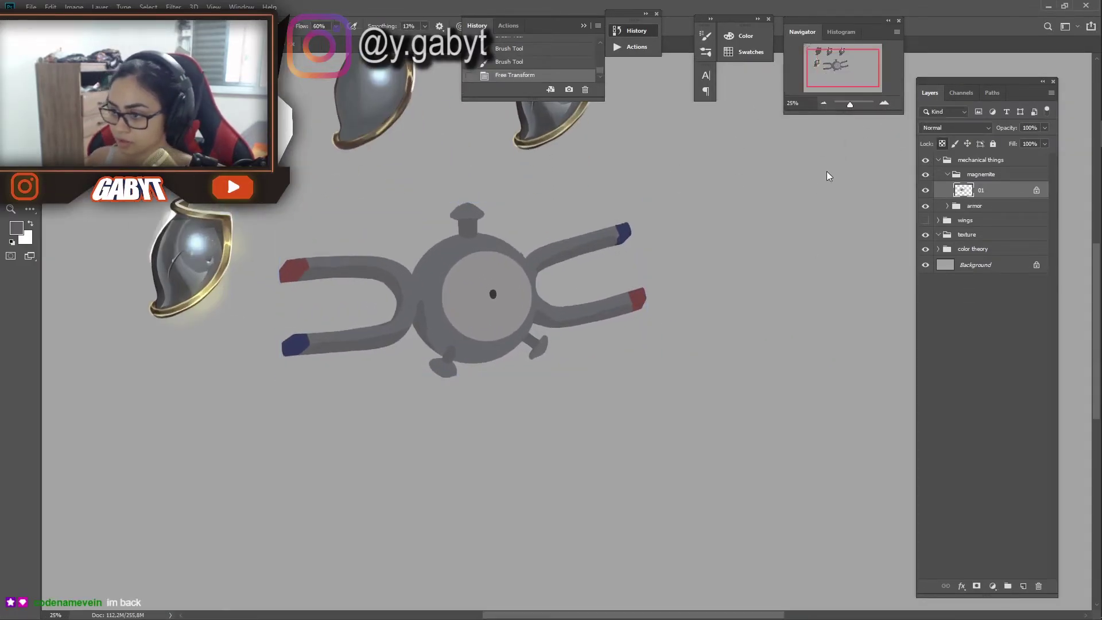
pyautogui.hotkey('ctrl', 'j')
pyautogui.moveTo(364, 337); pyautogui.dragTo(804, 319)
pyautogui.press('Return')
pyautogui.press('b')
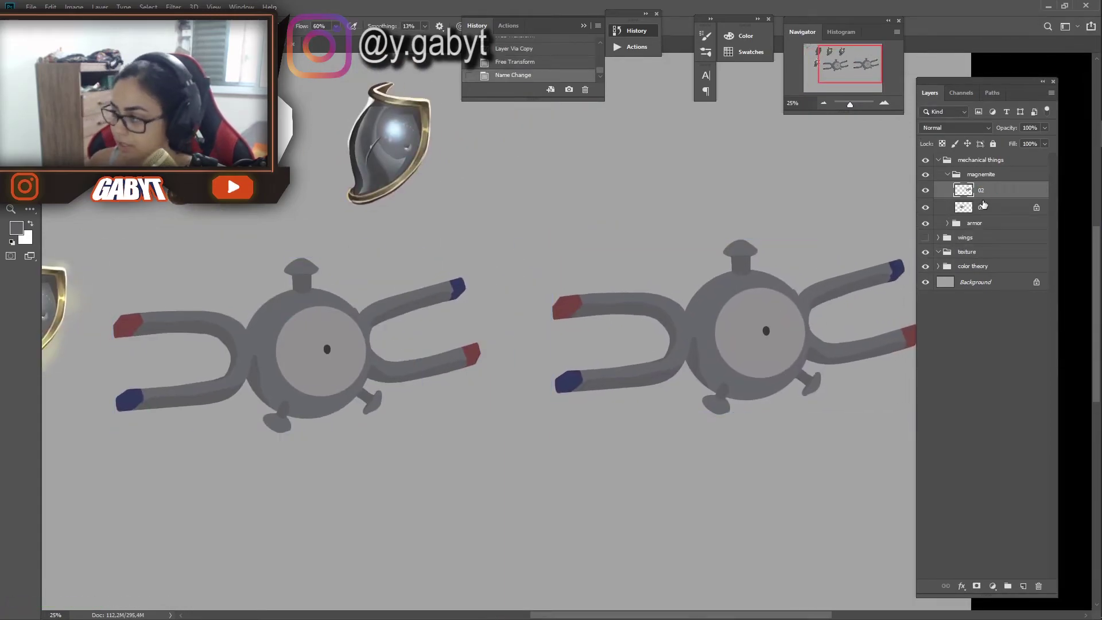
pyautogui.hscroll(2, 655, 242)
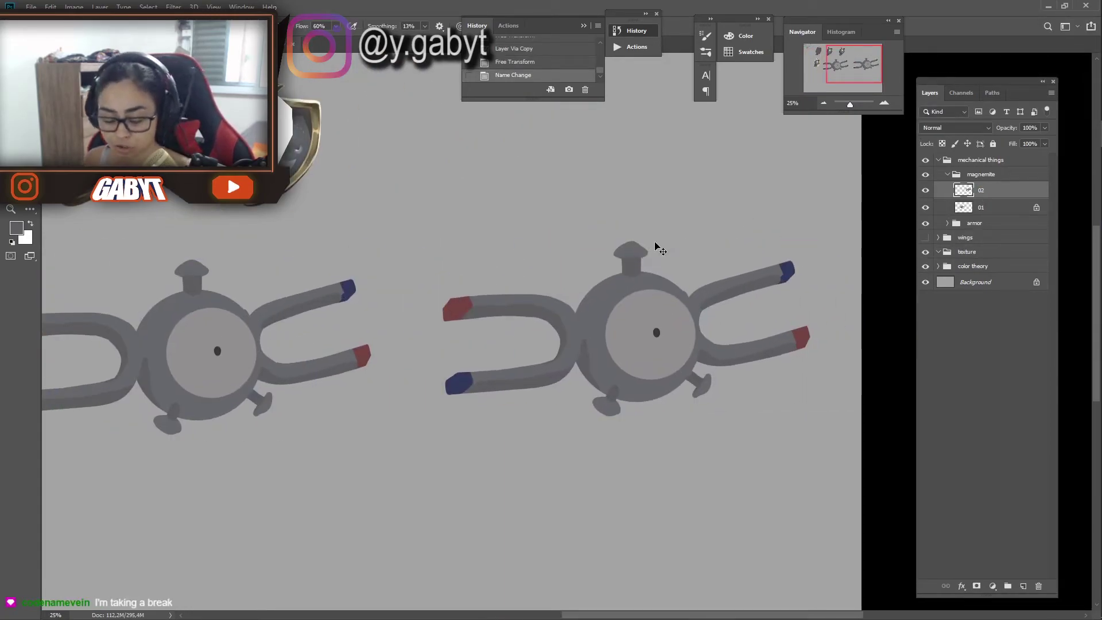
# Add a new layer named 'mask layer' above 02 and clip it to layer 02
pyautogui.hotkey('ctrl', 'shift', 'n')
pyautogui.press('Return')
pyautogui.write('mask layer')
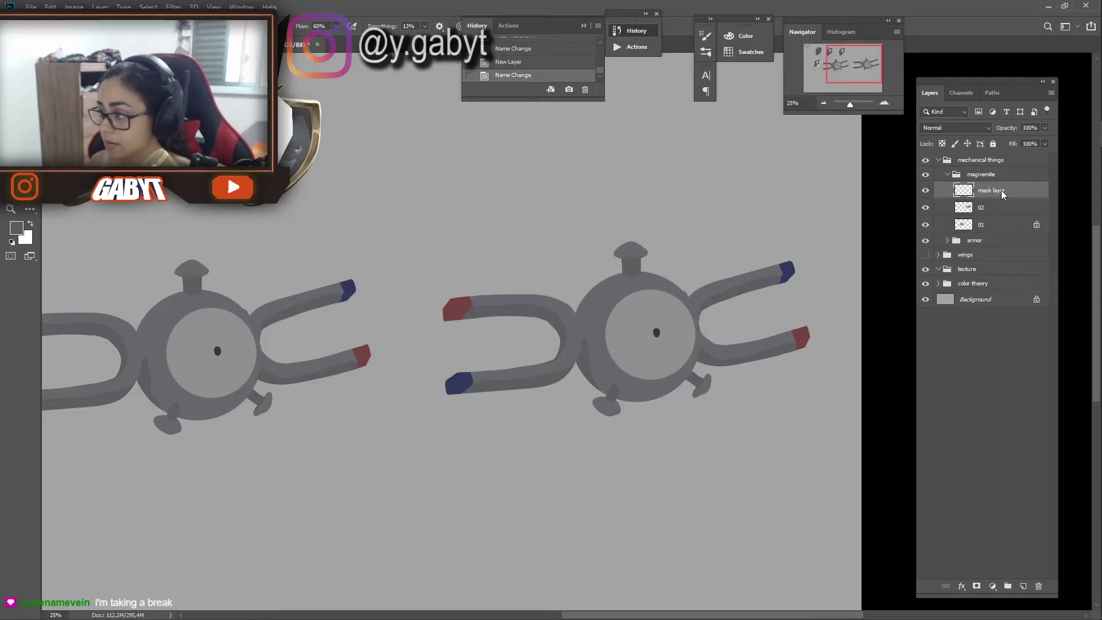
pyautogui.rightClick(1003, 195)
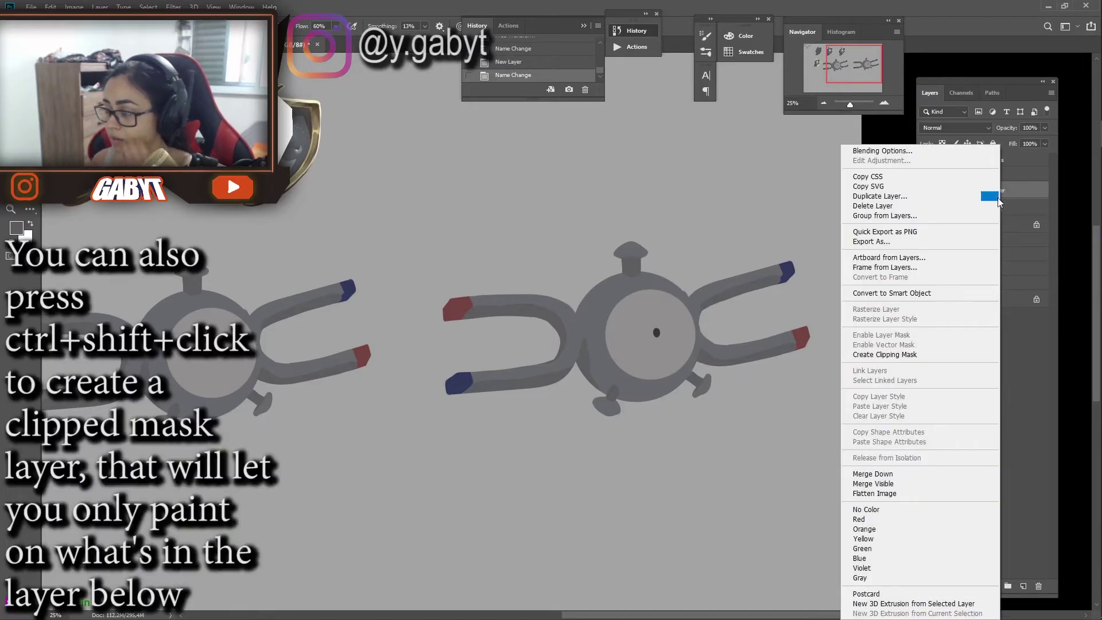
pyautogui.click(904, 354)
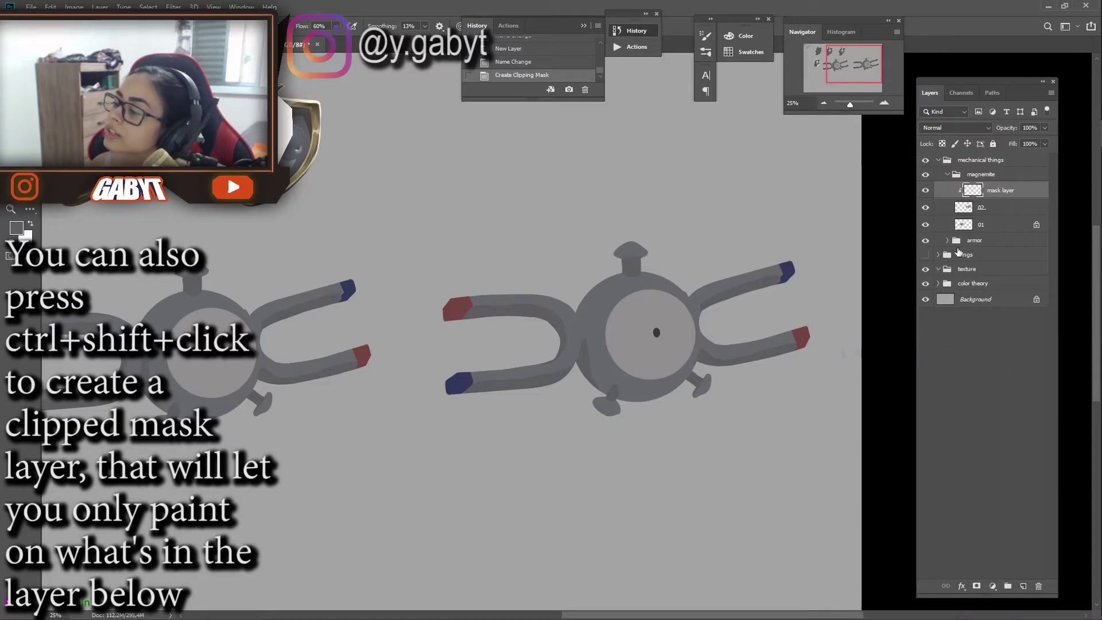
# Try a dark shading stroke on the copy's body, then undo it
pyautogui.rightClick(520, 281)
pyautogui.moveTo(657, 316)
pyautogui.mouseDown()
pyautogui.moveTo(572, 287)
pyautogui.moveTo(566, 345)
pyautogui.mouseUp()
pyautogui.click(572, 287)
pyautogui.hotkey('ctrl', 'z')
pyautogui.hotkey('ctrl', 'z')
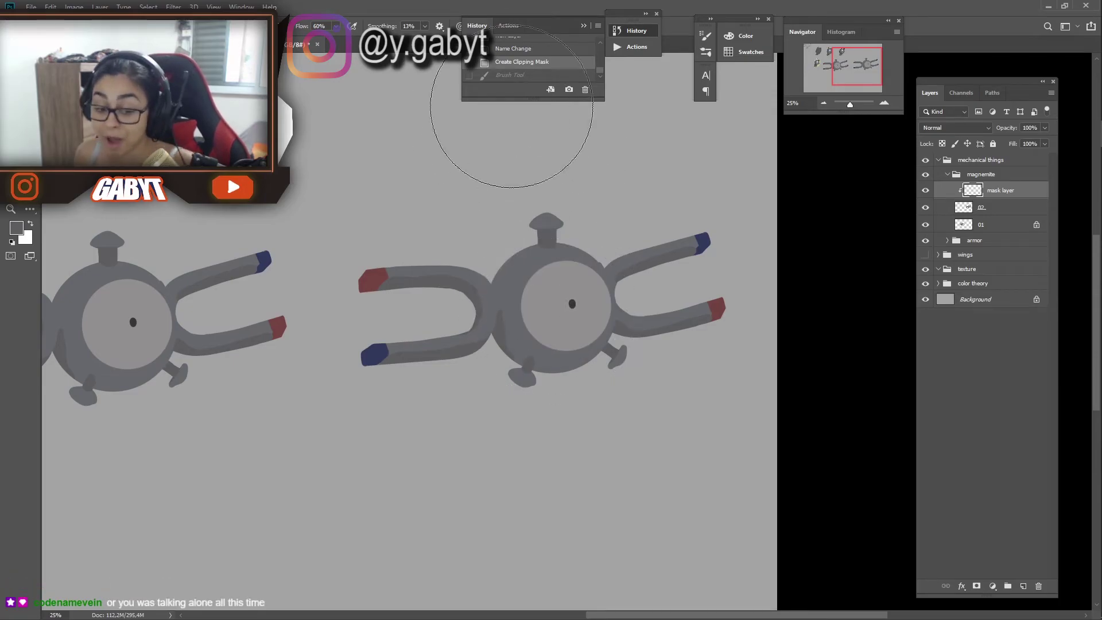
# Choose a light blue paint colour and Magic Wand-select the copy's grey body on 02
pyautogui.click(16, 228)
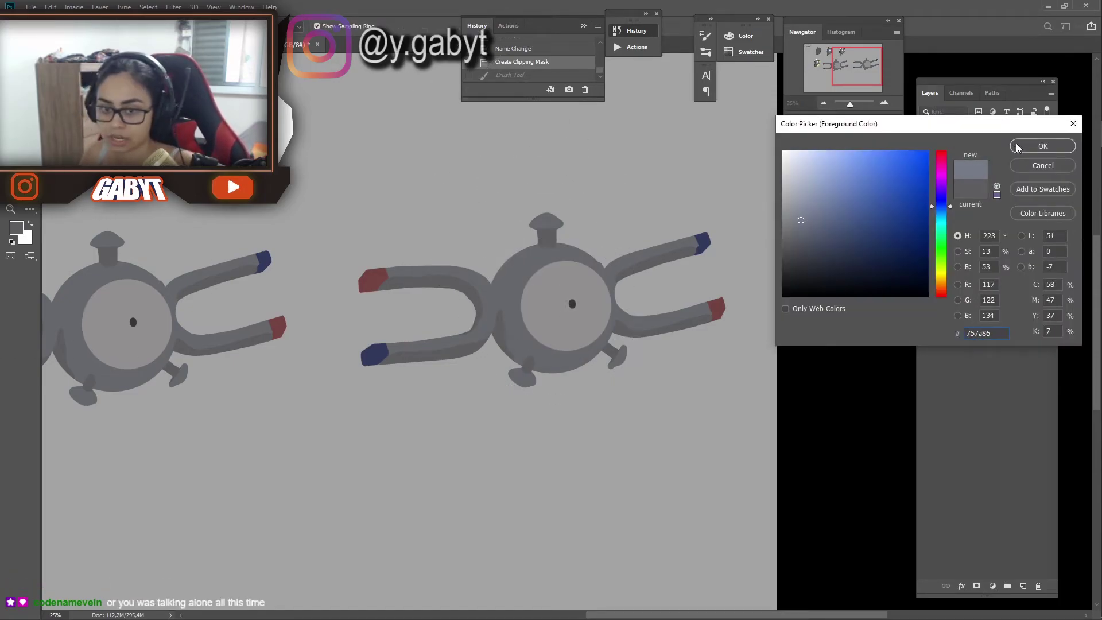
pyautogui.press('Return')
pyautogui.click(825, 104)
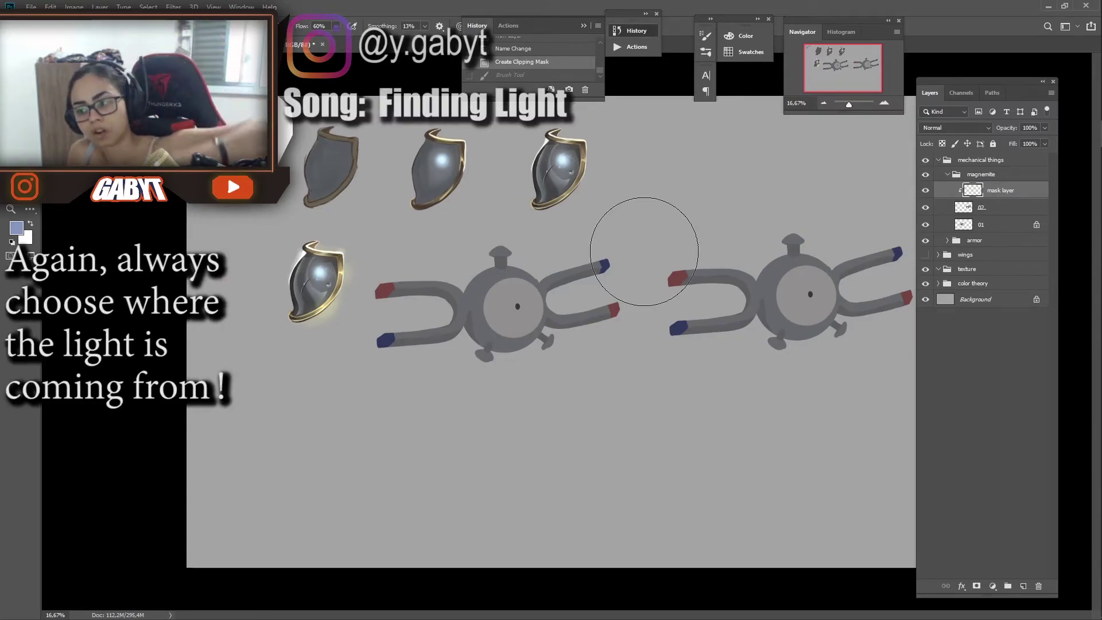
pyautogui.click(885, 103)
pyautogui.press('w')
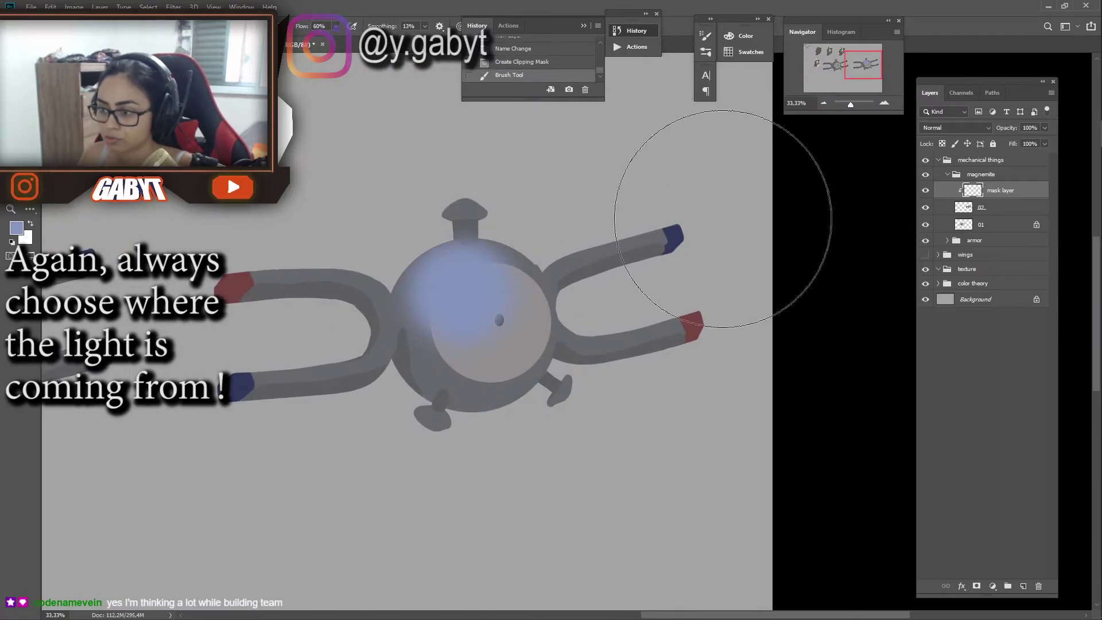
pyautogui.click(450, 305)
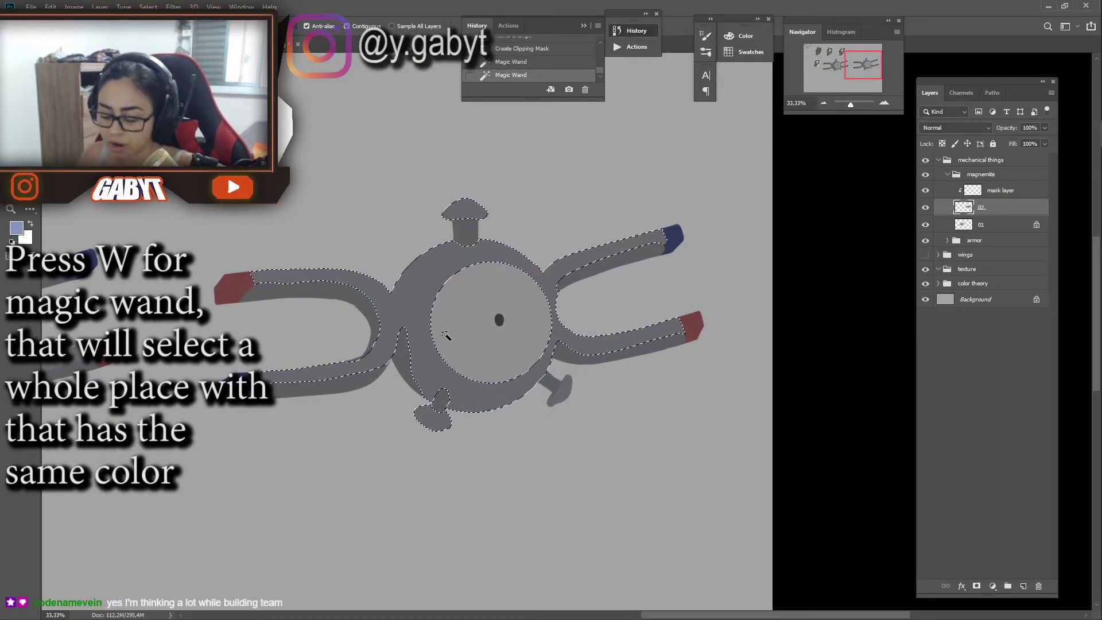
# On the mask layer, brush soft bluish light over the copied Magnemite's body
pyautogui.click(1001, 190)
pyautogui.hotkey('ctrl', 'd')
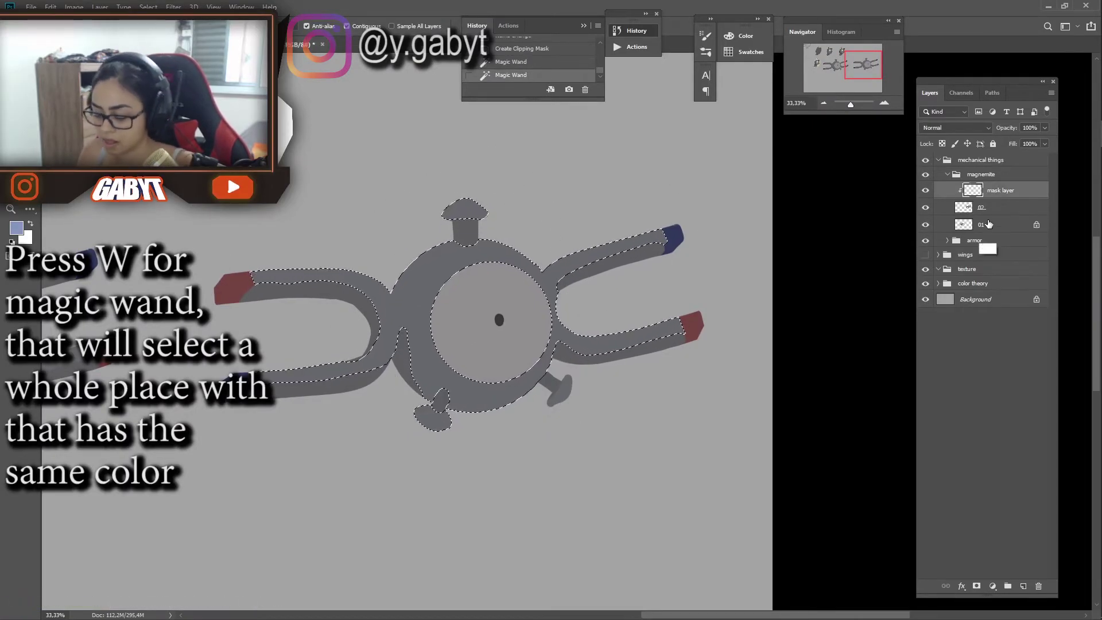
pyautogui.press('b')
pyautogui.moveTo(295, 197)
pyautogui.mouseDown()
pyautogui.moveTo(570, 210)
pyautogui.moveTo(498, 271)
pyautogui.mouseUp()
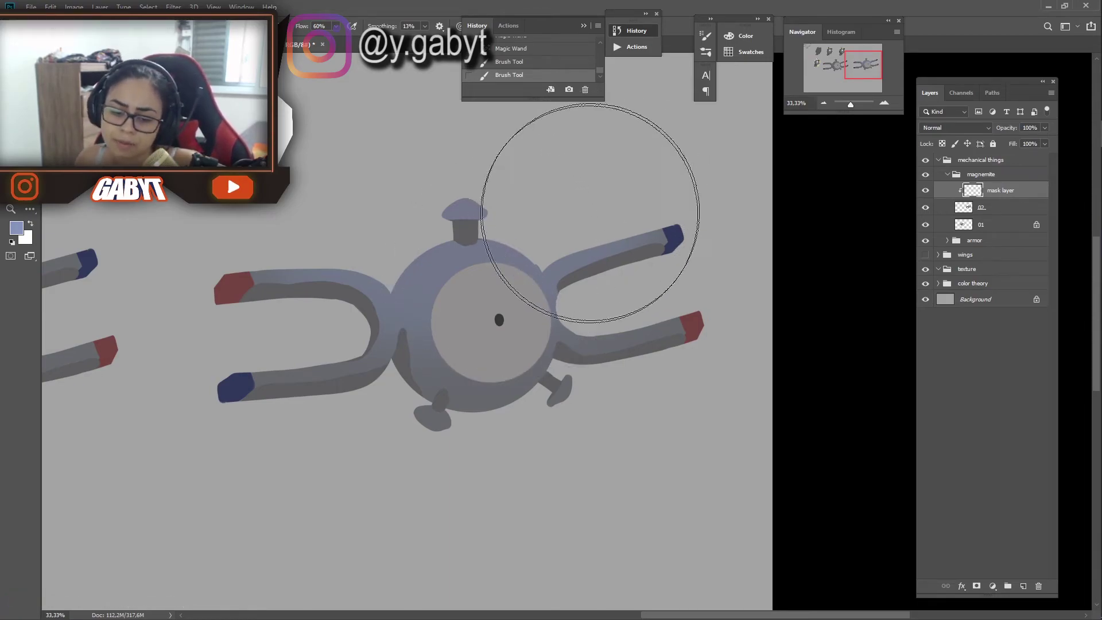
pyautogui.click(824, 104)
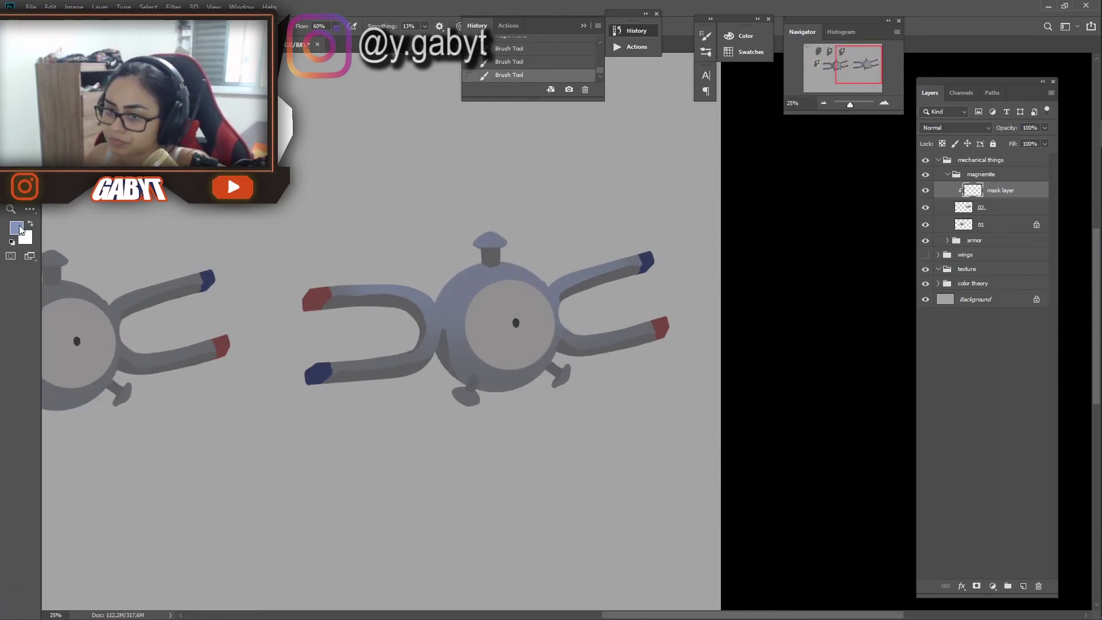
pyautogui.click(16, 227)
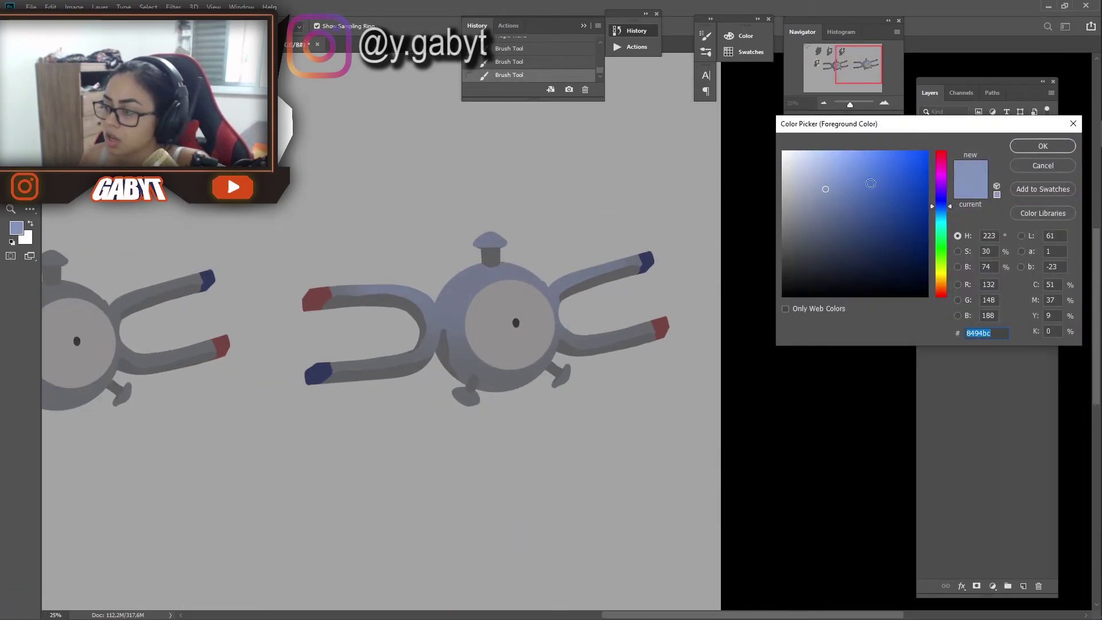
# Paint pale blue highlights on the body and resize the brush for the arms
pyautogui.click(1025, 147)
pyautogui.moveTo(511, 295)
pyautogui.mouseDown()
pyautogui.moveTo(483, 291)
pyautogui.moveTo(484, 303)
pyautogui.moveTo(463, 270)
pyautogui.moveTo(488, 280)
pyautogui.moveTo(506, 326)
pyautogui.mouseUp()
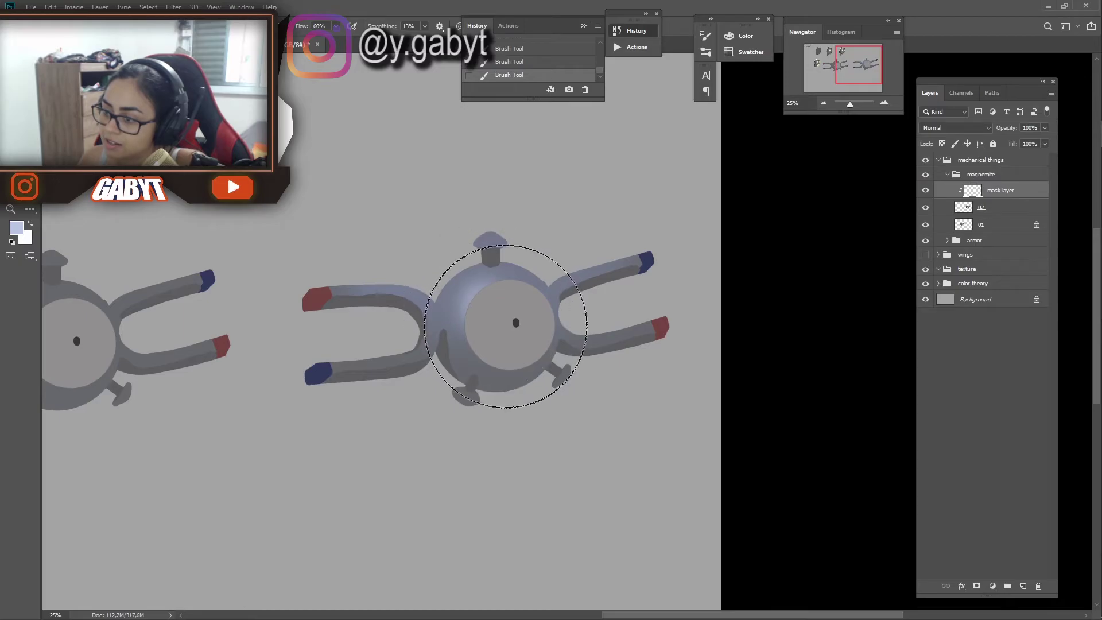
pyautogui.rightClick(455, 217)
pyautogui.click(884, 103)
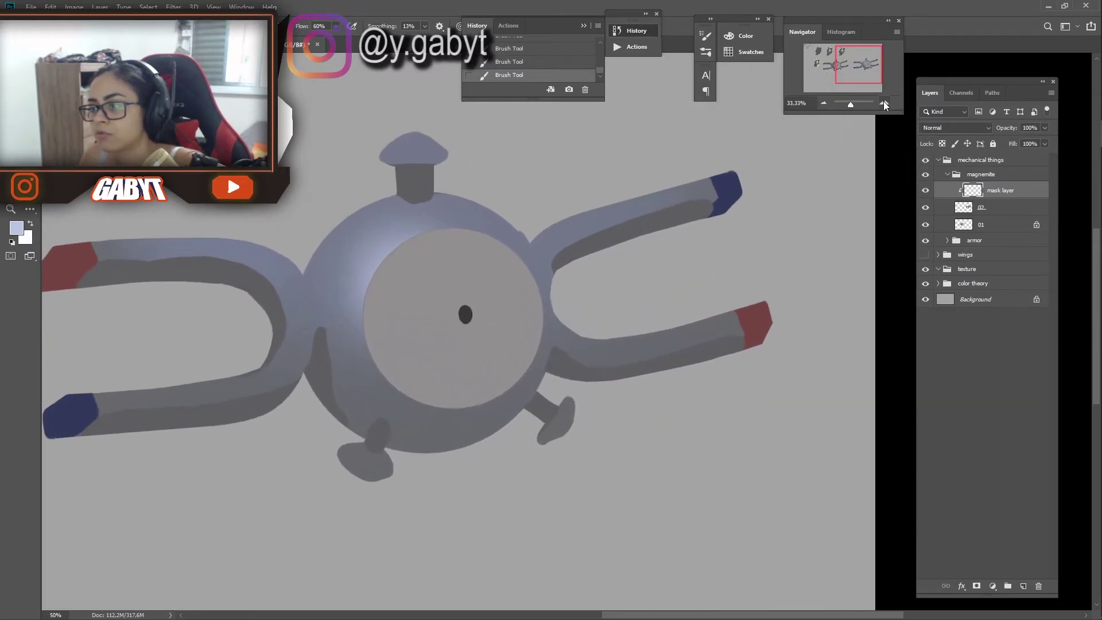
pyautogui.click(884, 102)
pyautogui.moveTo(625, 252); pyautogui.dragTo(718, 251)
pyautogui.rightClick(483, 247)
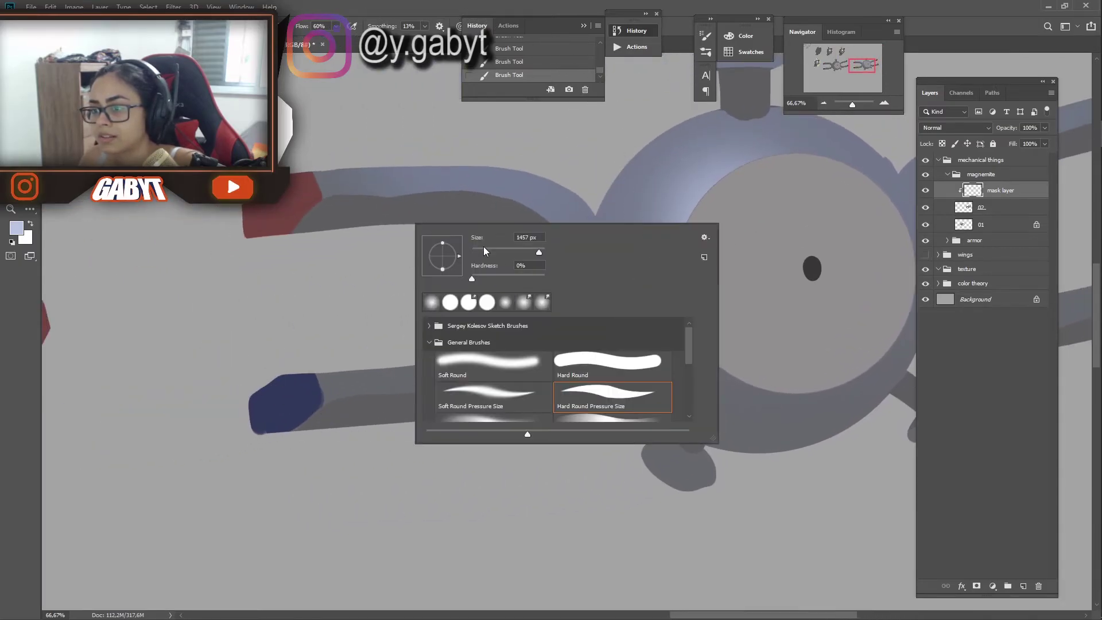
pyautogui.click(339, 202)
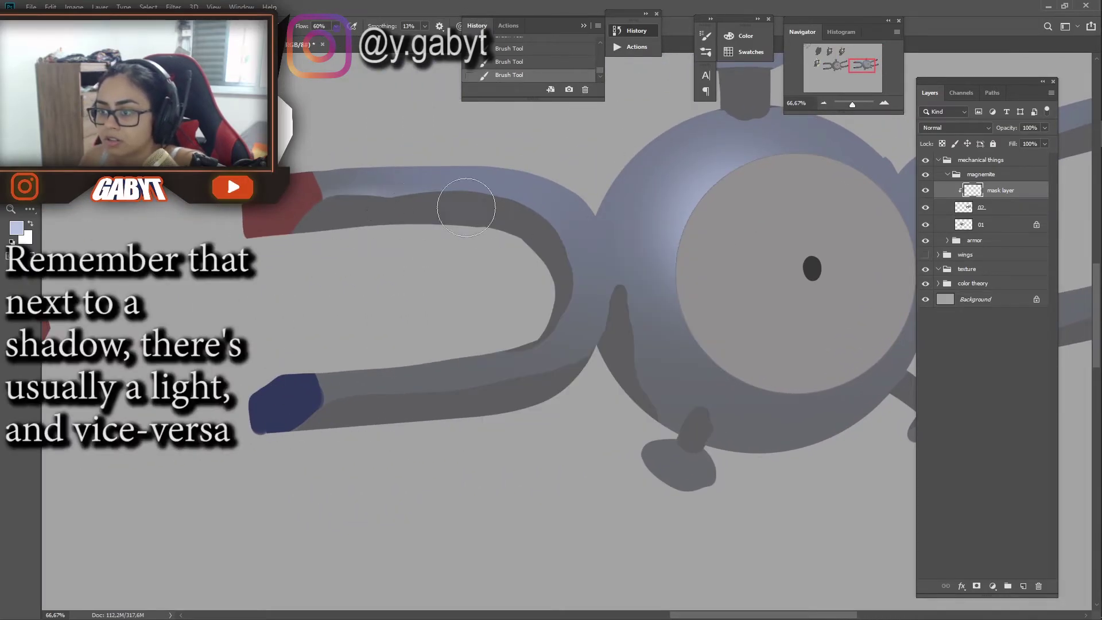
# Brush soft bluish shading across the left arms and the small feet
pyautogui.moveTo(659, 236); pyautogui.dragTo(464, 285)
pyautogui.moveTo(413, 232)
pyautogui.mouseDown()
pyautogui.moveTo(438, 246)
pyautogui.moveTo(553, 246)
pyautogui.mouseUp()
pyautogui.scroll(-3, 505, 270)
pyautogui.moveTo(460, 293)
pyautogui.mouseDown()
pyautogui.moveTo(596, 336)
pyautogui.moveTo(256, 314)
pyautogui.mouseUp()
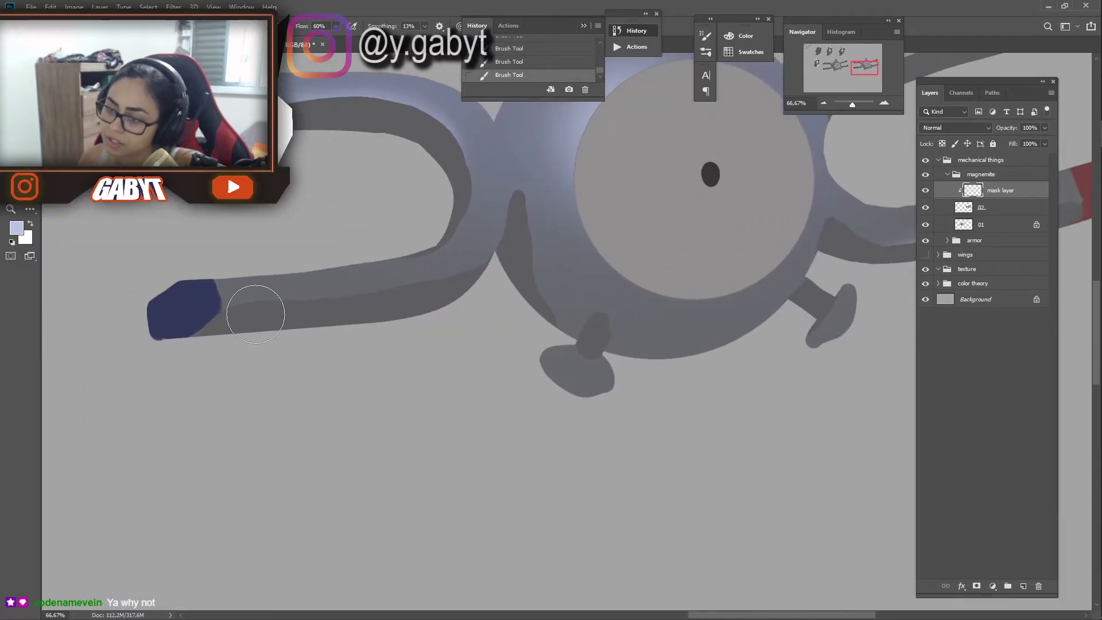
pyautogui.scroll(-5, 755, 98)
pyautogui.scroll(2, 792, 180)
pyautogui.scroll(2, 689, 190)
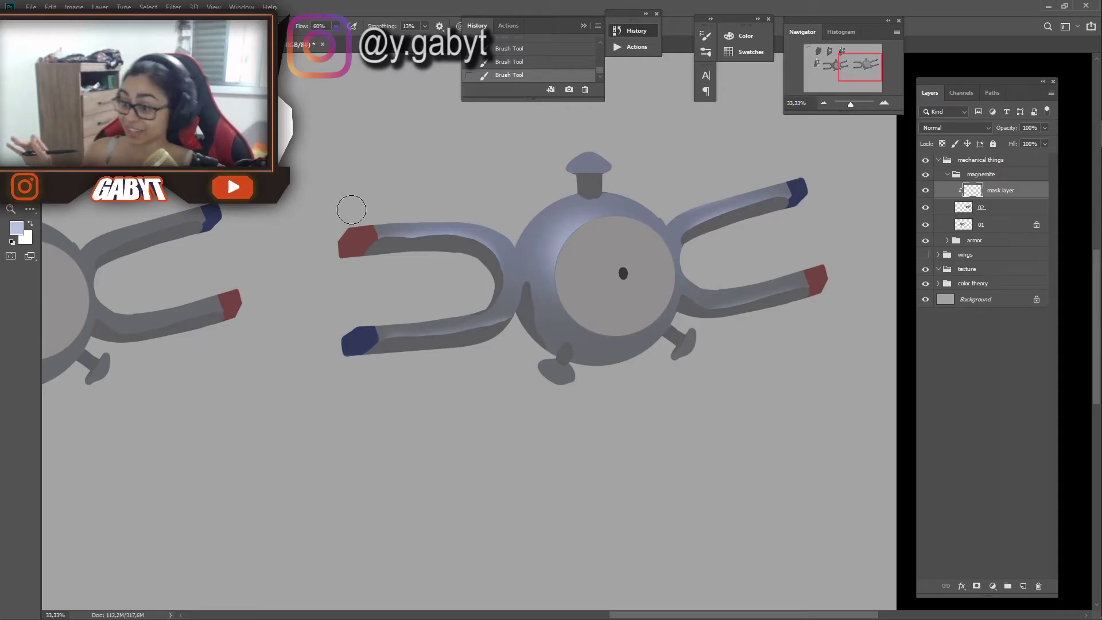
pyautogui.click(884, 103)
# Compare the last foot shading stroke by undoing and redoing it, keeping it applied
pyautogui.hotkey('ctrl', 'z')
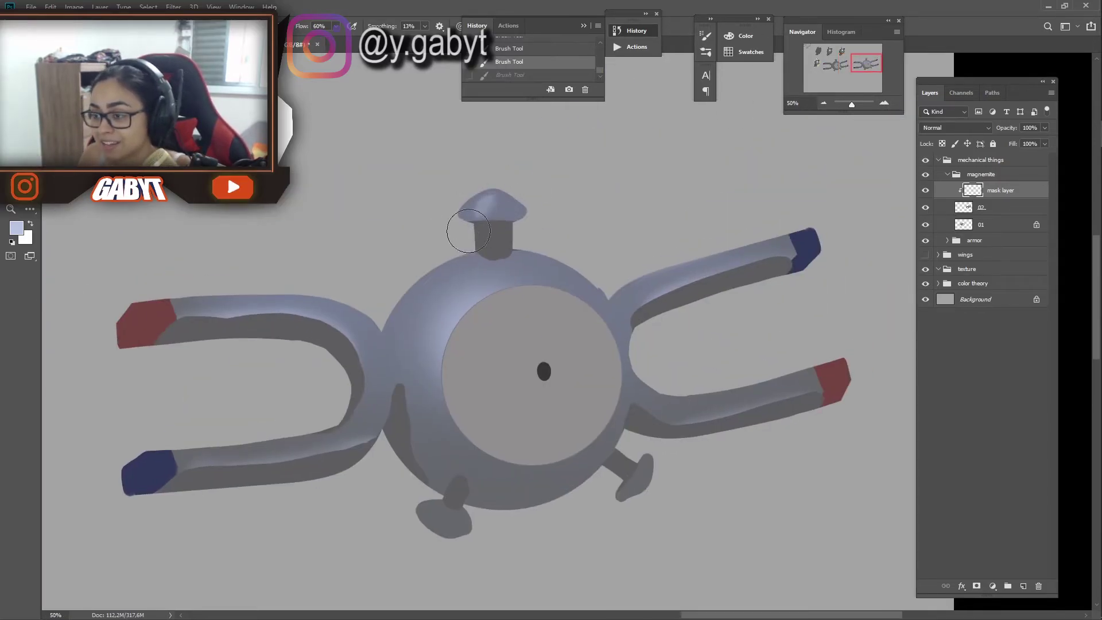
pyautogui.scroll(-2, 460, 287)
pyautogui.scroll(-2, 436, 373)
pyautogui.hotkey('ctrl', 'shift', 'z')
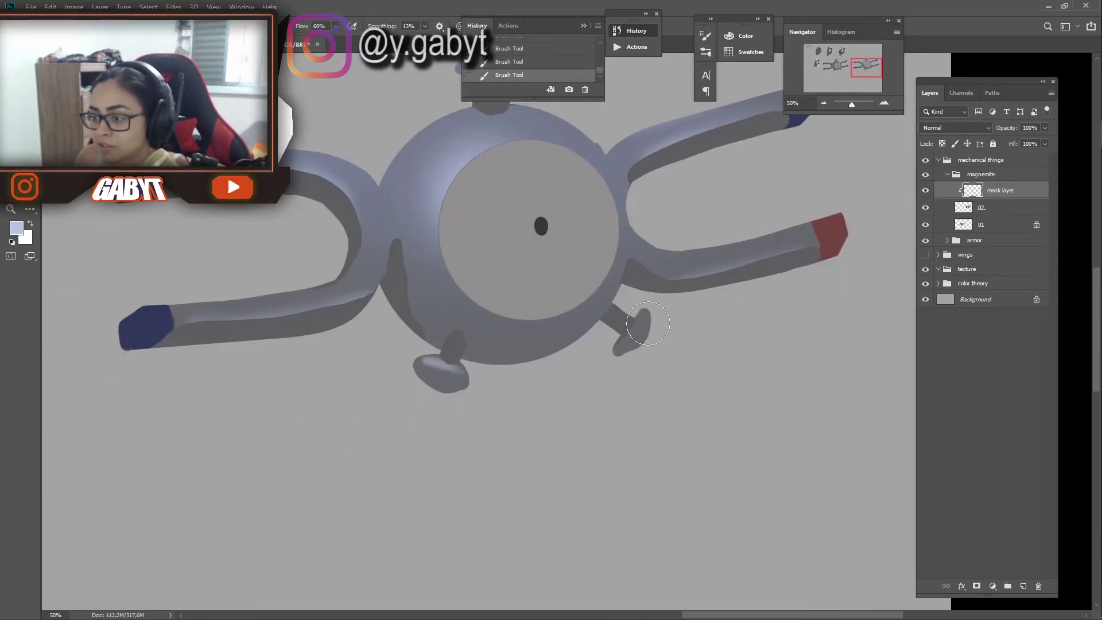
pyautogui.hotkey('ctrl', 'z')
pyautogui.hotkey('ctrl', 'shift', 'z')
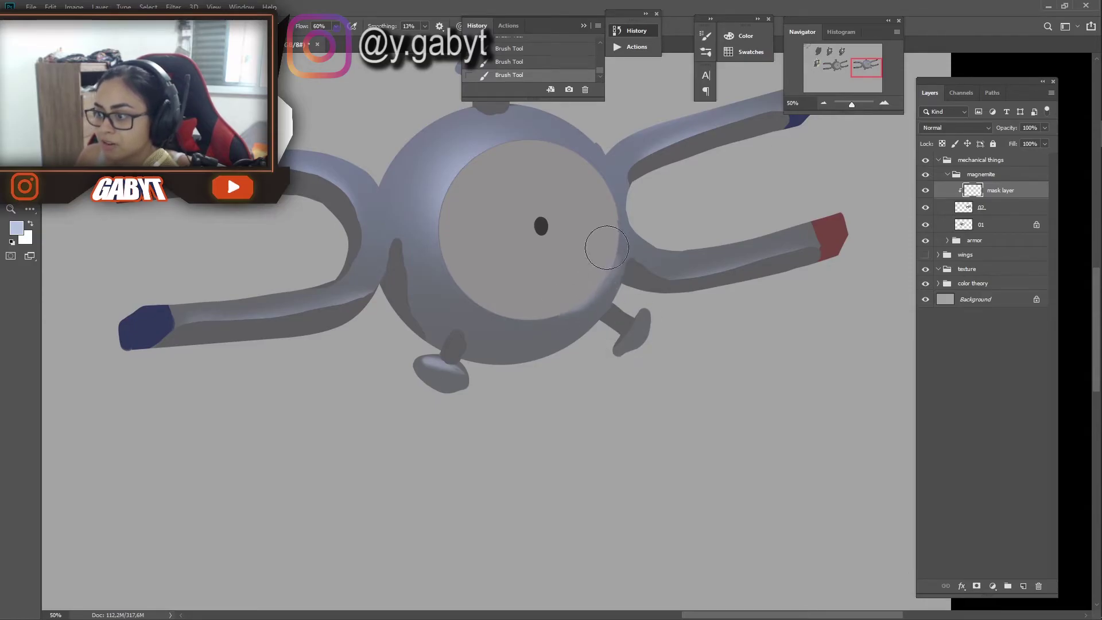
pyautogui.hotkey('ctrl', 'z')
pyautogui.hotkey('ctrl', 'shift', 'z')
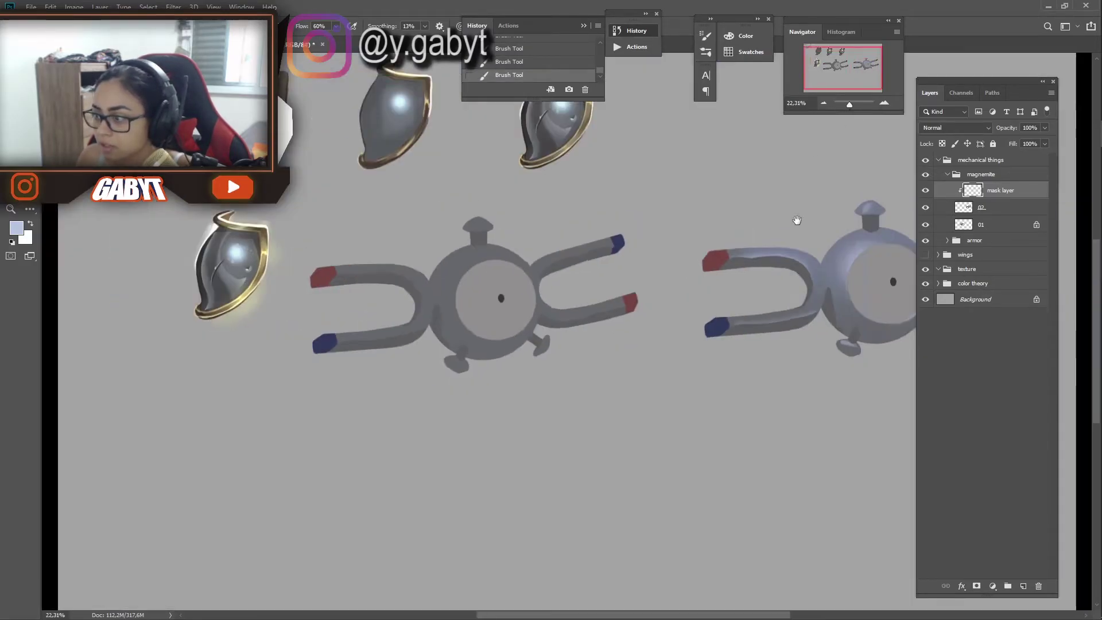
pyautogui.moveTo(856, 103); pyautogui.dragTo(851, 104)
# Select the magnet shape on layer 02, then return to the mask layer with the Brush
pyautogui.click(978, 208)
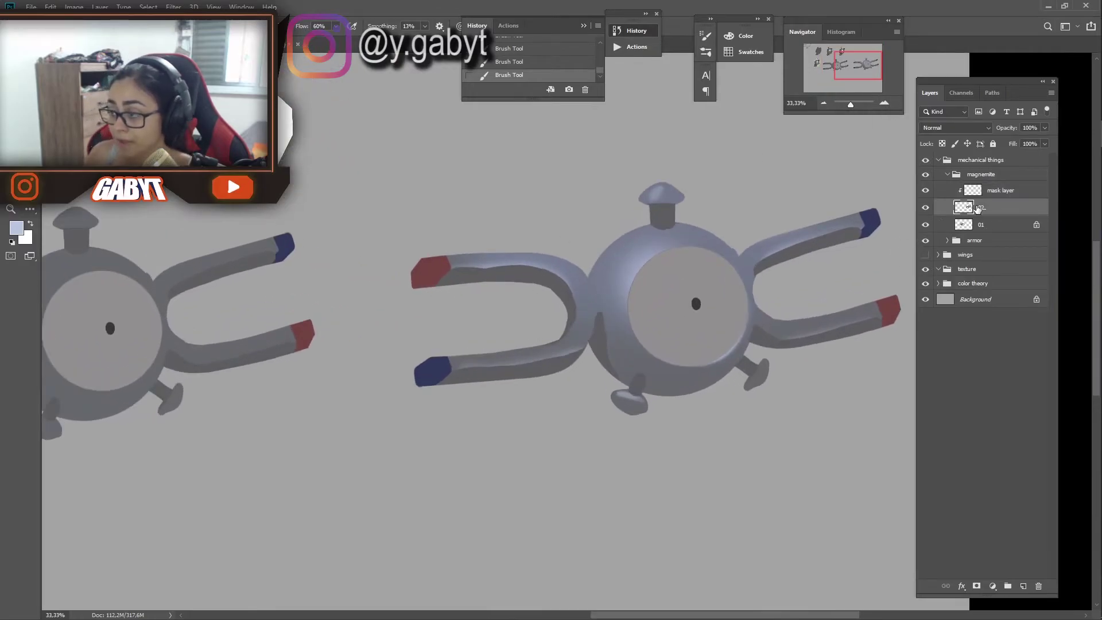
pyautogui.click(884, 103)
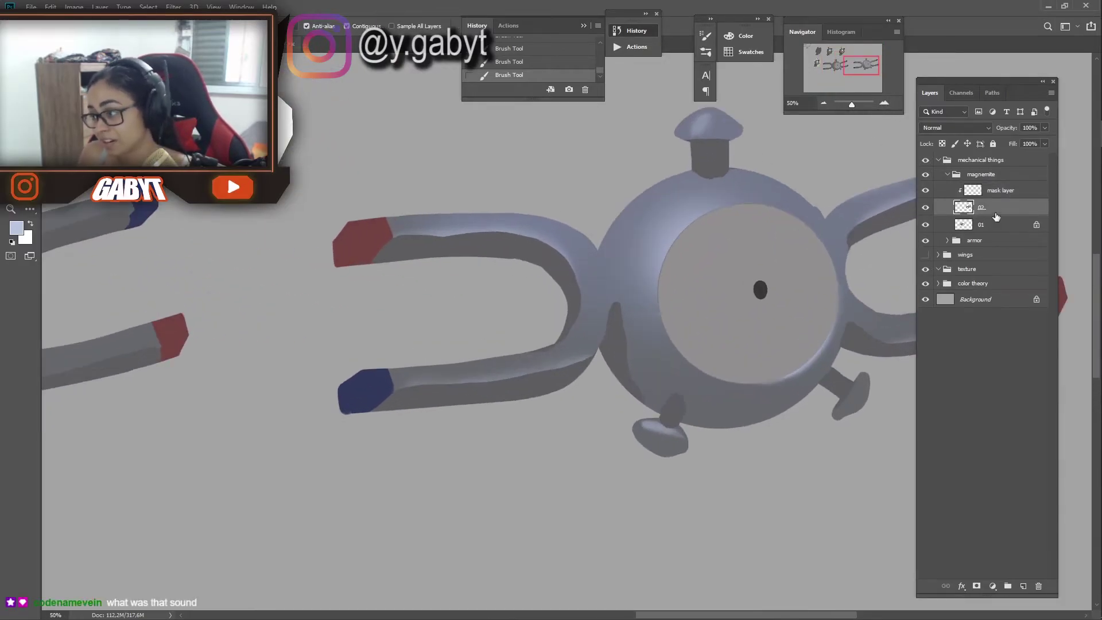
pyautogui.click(302, 195)
pyautogui.moveTo(747, 196); pyautogui.dragTo(281, 274)
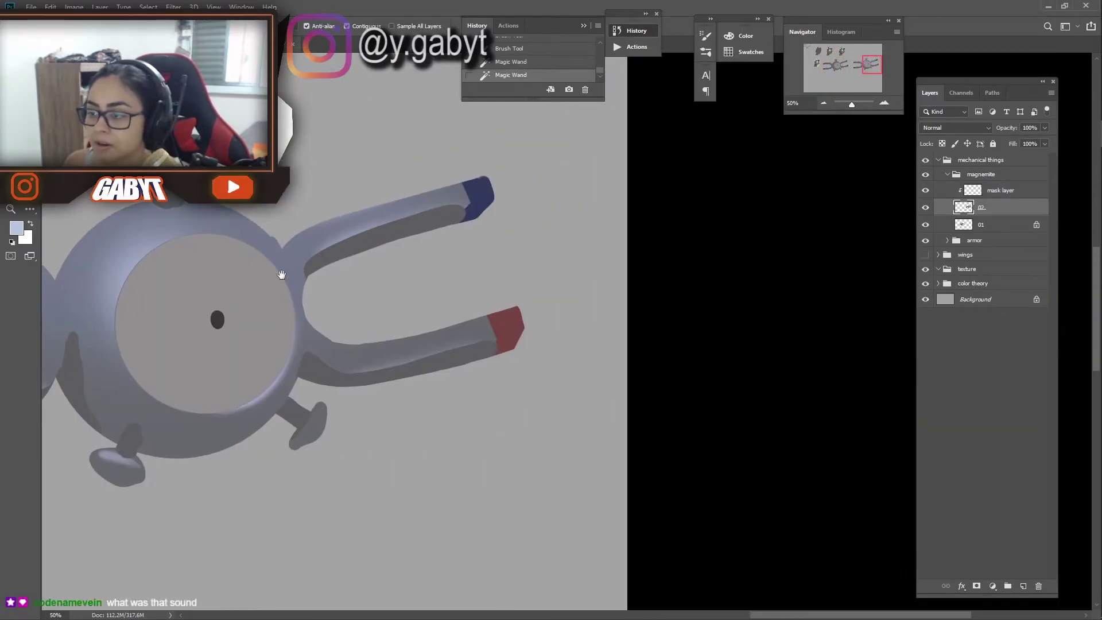
pyautogui.click(1001, 190)
pyautogui.press('b')
pyautogui.hscroll(-6, 603, 258)
pyautogui.hscroll(-3, 497, 217)
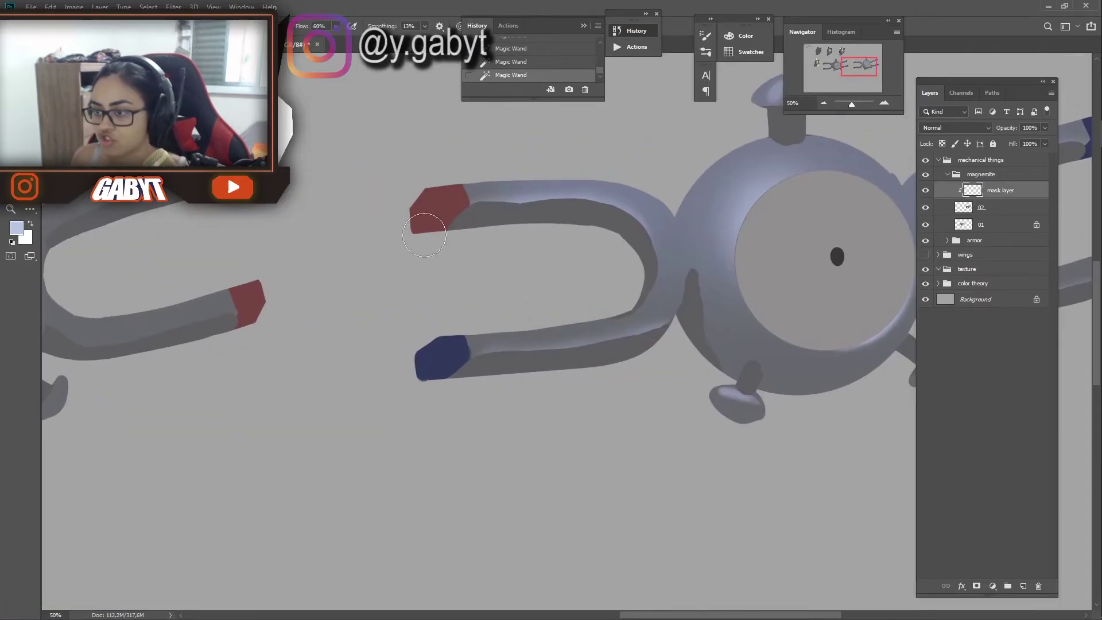
pyautogui.rightClick(515, 252)
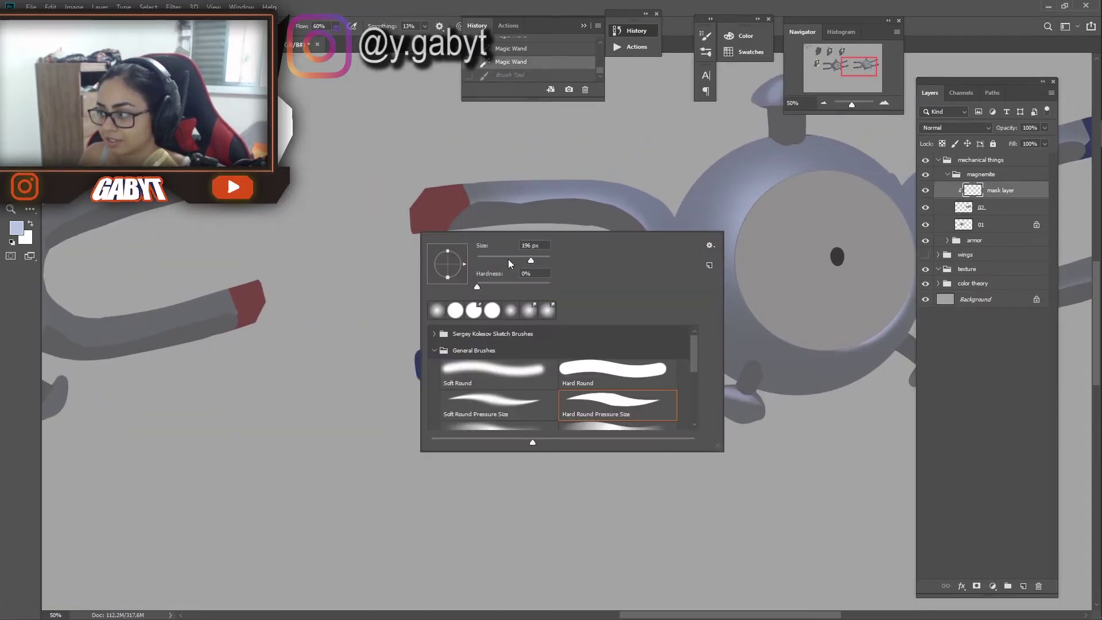
pyautogui.press('Escape')
# Paint a bright saturated pink highlight on the red magnet tip
pyautogui.click(16, 227)
pyautogui.moveTo(945, 293); pyautogui.dragTo(939, 289)
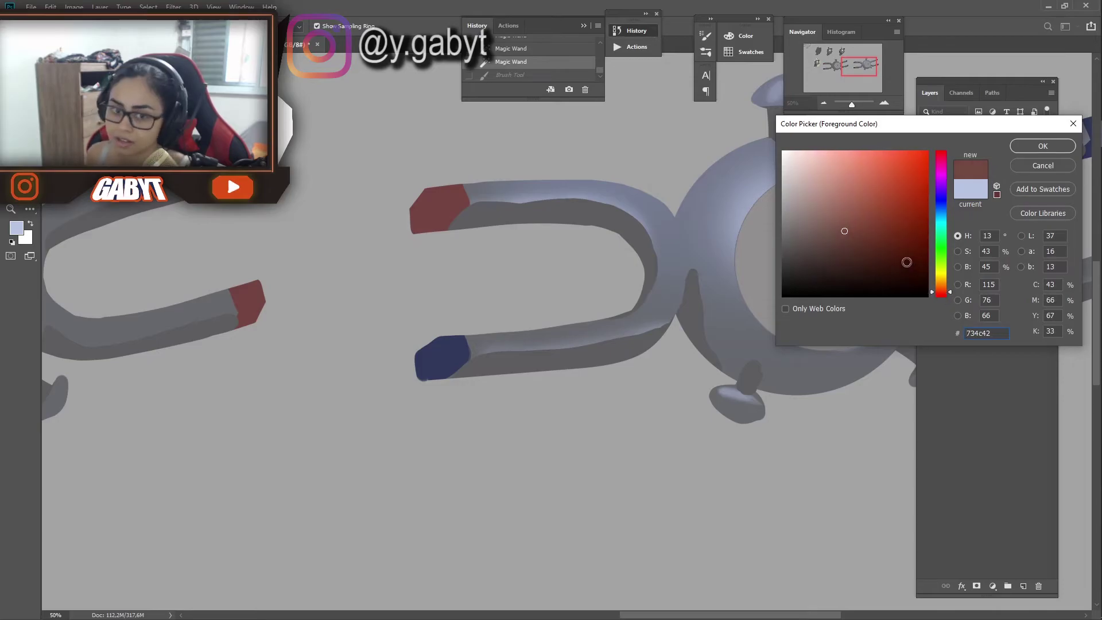
pyautogui.click(884, 195)
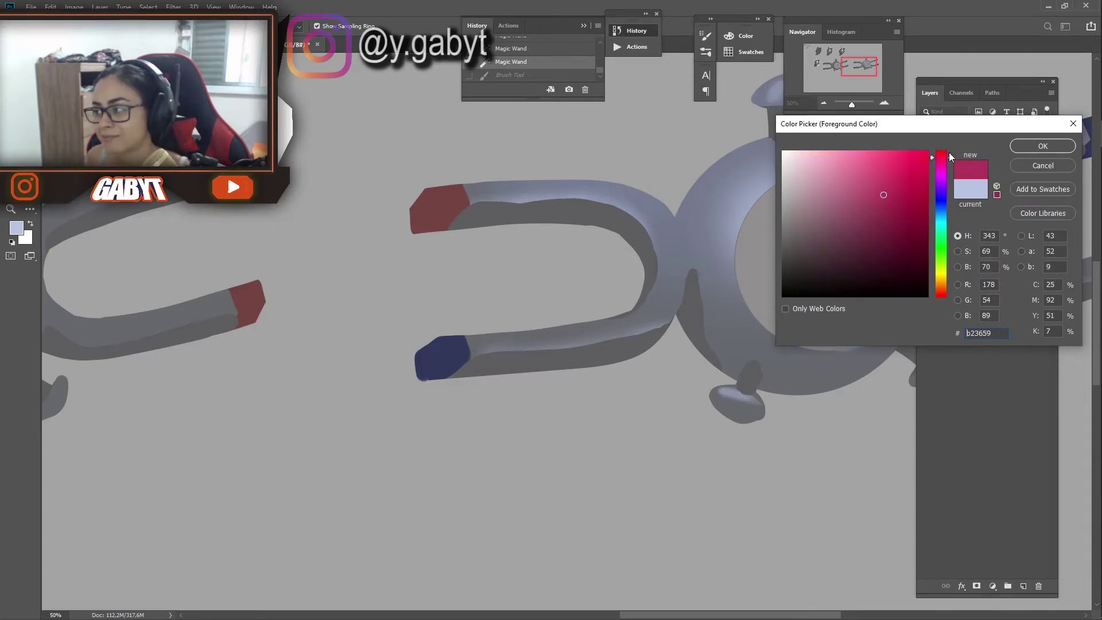
pyautogui.press('Return')
pyautogui.click(439, 201)
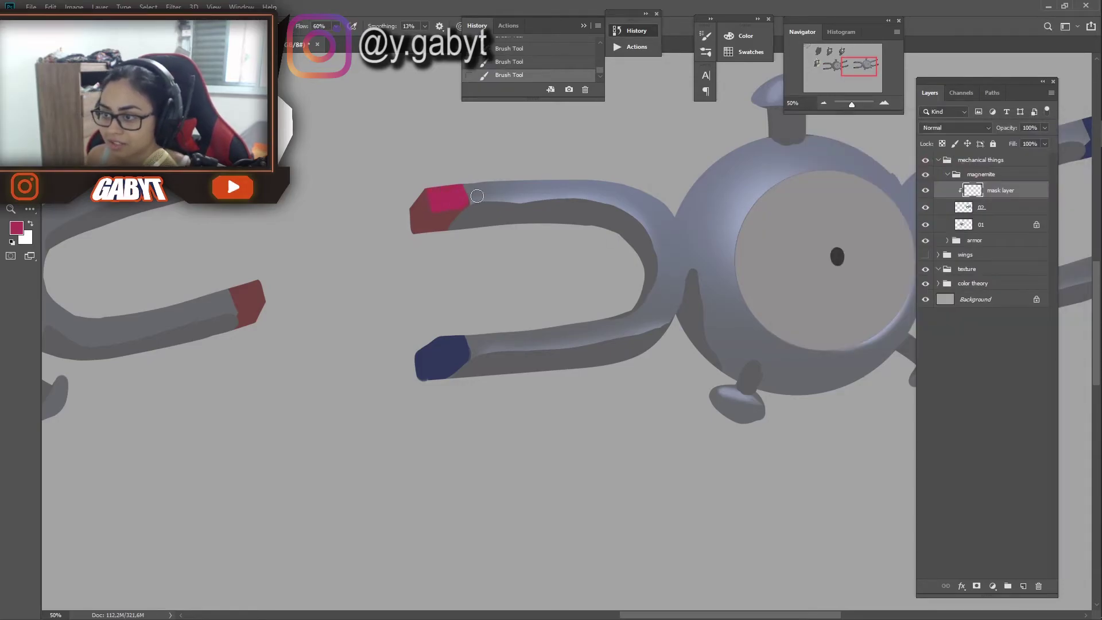
pyautogui.hscroll(5, 692, 347)
pyautogui.scroll(1, 692, 347)
pyautogui.hscroll(-3, 694, 320)
# Sample the blue tip's colour and pick a lighter mid blue for its highlights
pyautogui.keyDown('alt'); pyautogui.click(252, 445); pyautogui.keyUp('alt')
pyautogui.click(16, 228)
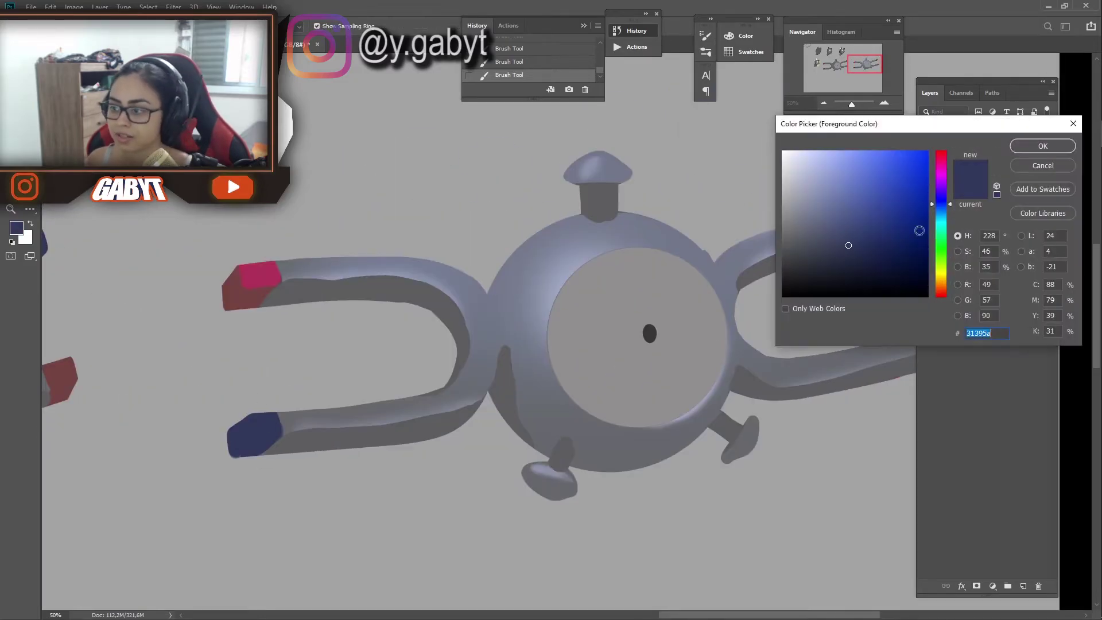
pyautogui.click(852, 220)
pyautogui.press('Return')
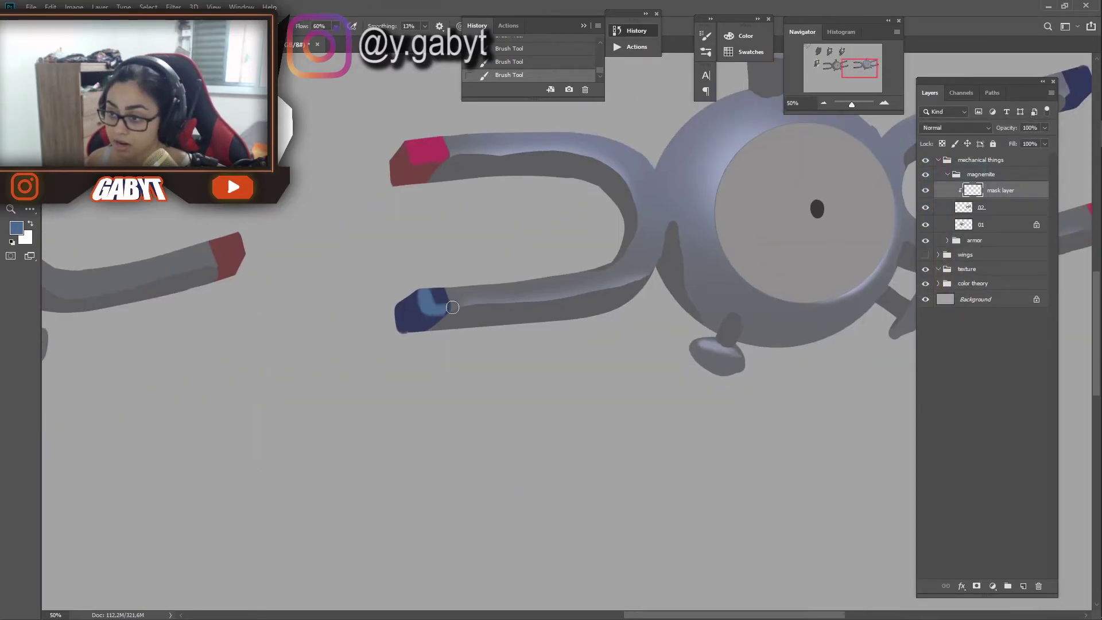
pyautogui.hscroll(4, 546, 300)
pyautogui.scroll(1, 546, 300)
pyautogui.scroll(-3, 847, 96)
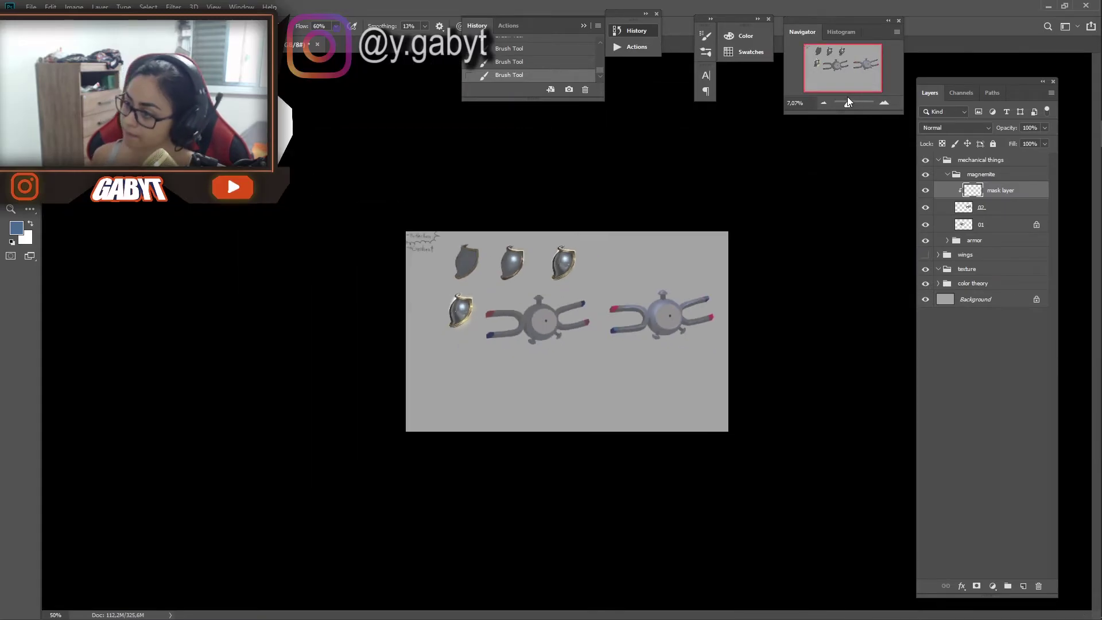
pyautogui.scroll(5, 815, 161)
# Try darkening the eye ring's top edge, undo it, and pick darker grey 3b3b44
pyautogui.click(989, 213)
pyautogui.press('w')
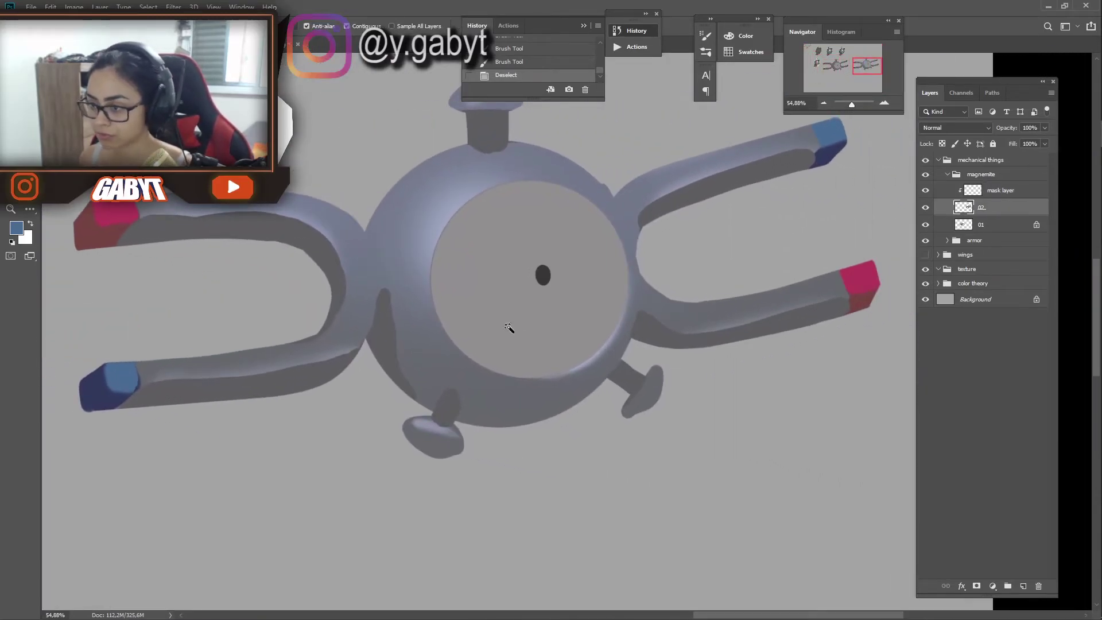
pyautogui.click(969, 191)
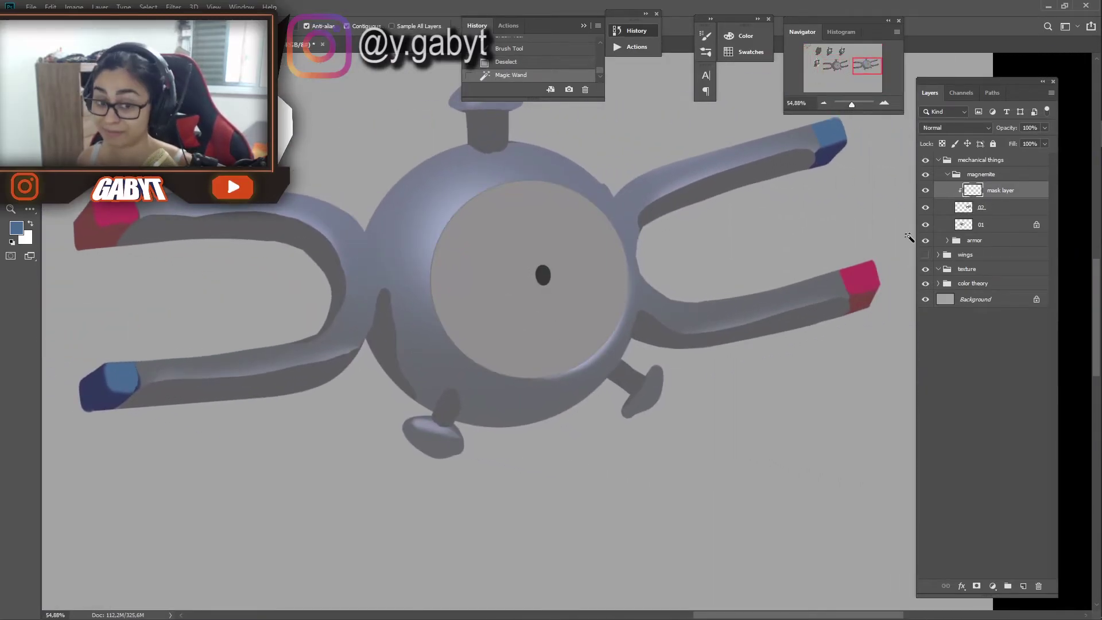
pyautogui.moveTo(576, 170); pyautogui.dragTo(654, 239)
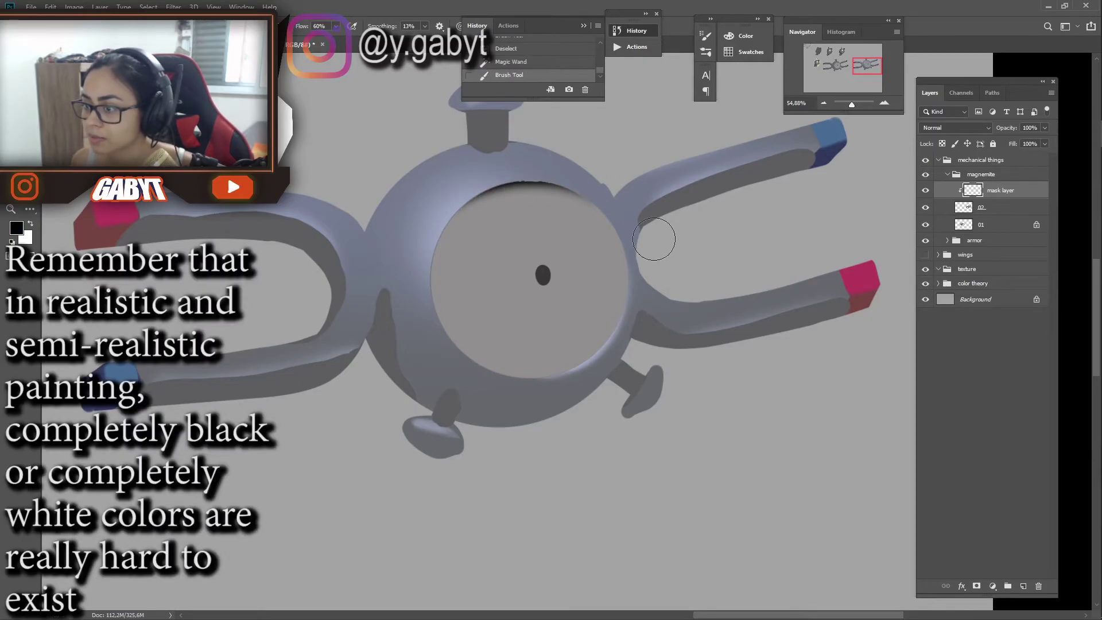
pyautogui.hotkey('ctrl', 'z')
pyautogui.keyDown('alt'); pyautogui.click(686, 189); pyautogui.keyUp('alt')
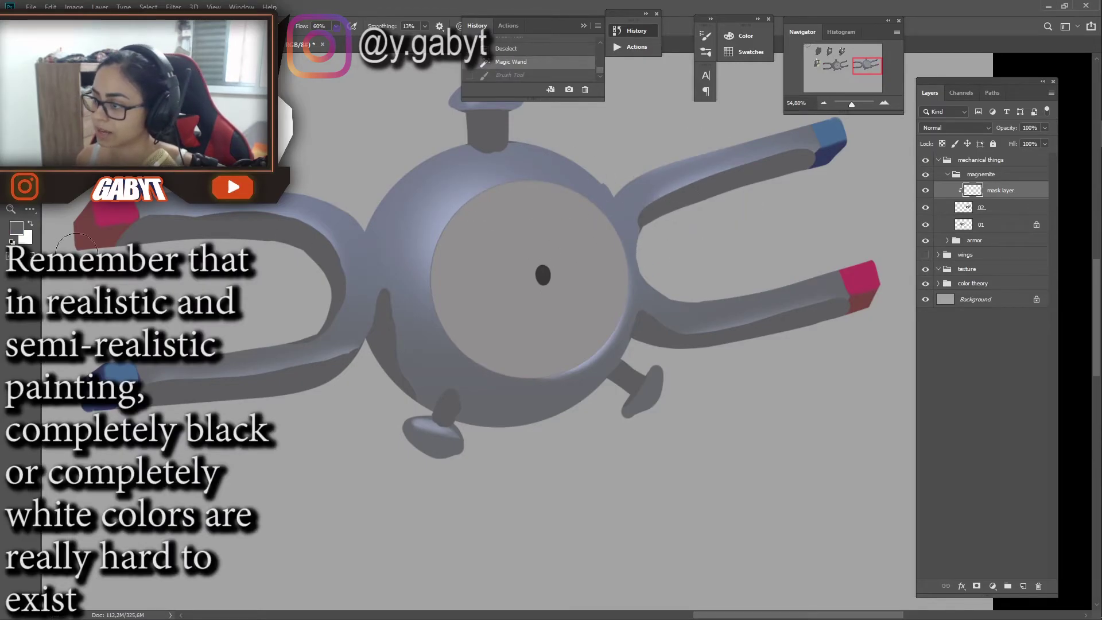
pyautogui.click(19, 225)
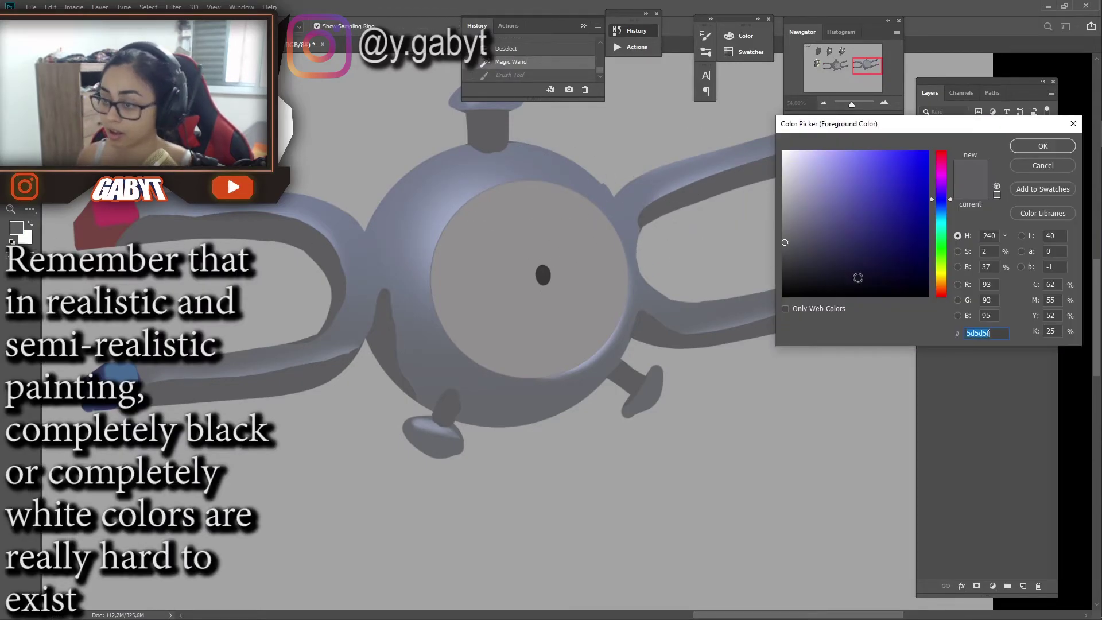
pyautogui.click(1037, 148)
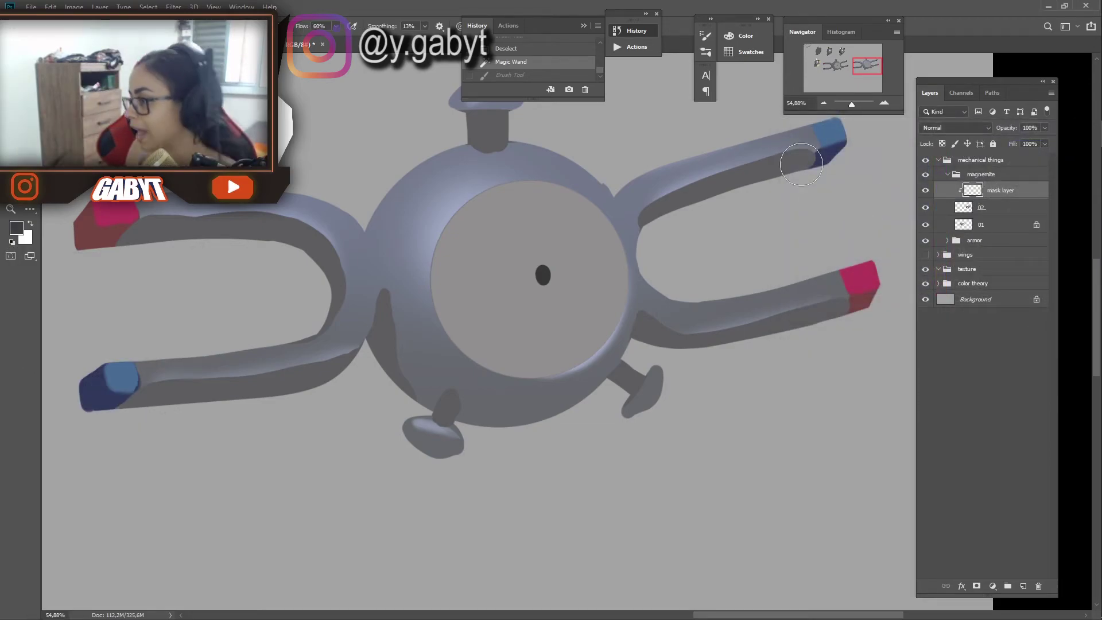
# Pick a dark reddish grey and line the eye rim with a reddish shadow
pyautogui.rightClick(405, 234)
pyautogui.press('Return')
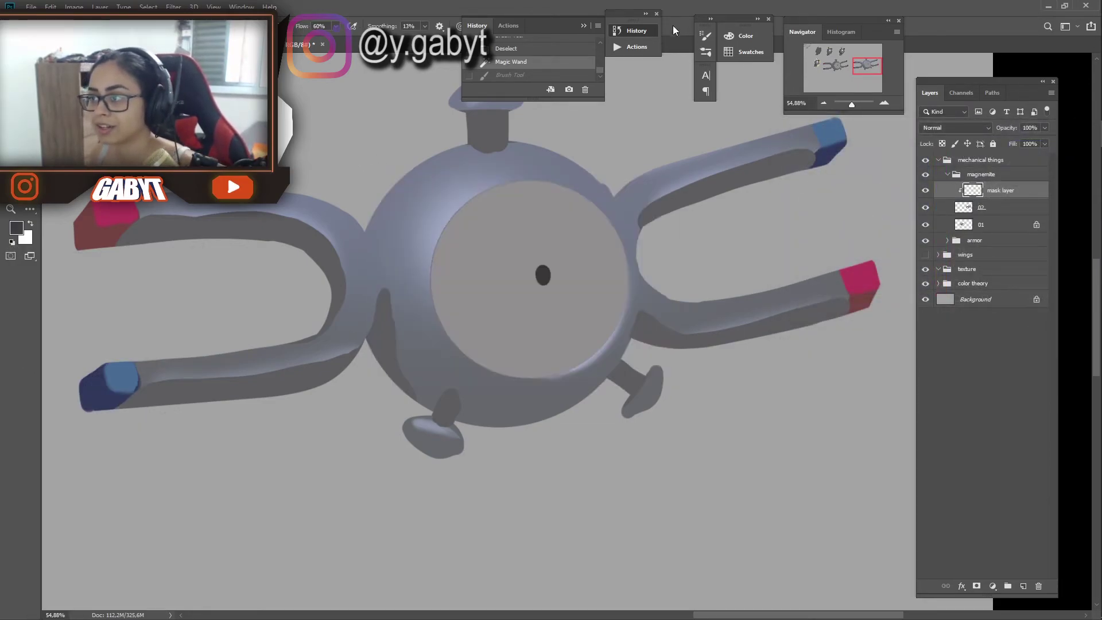
pyautogui.rightClick(499, 182)
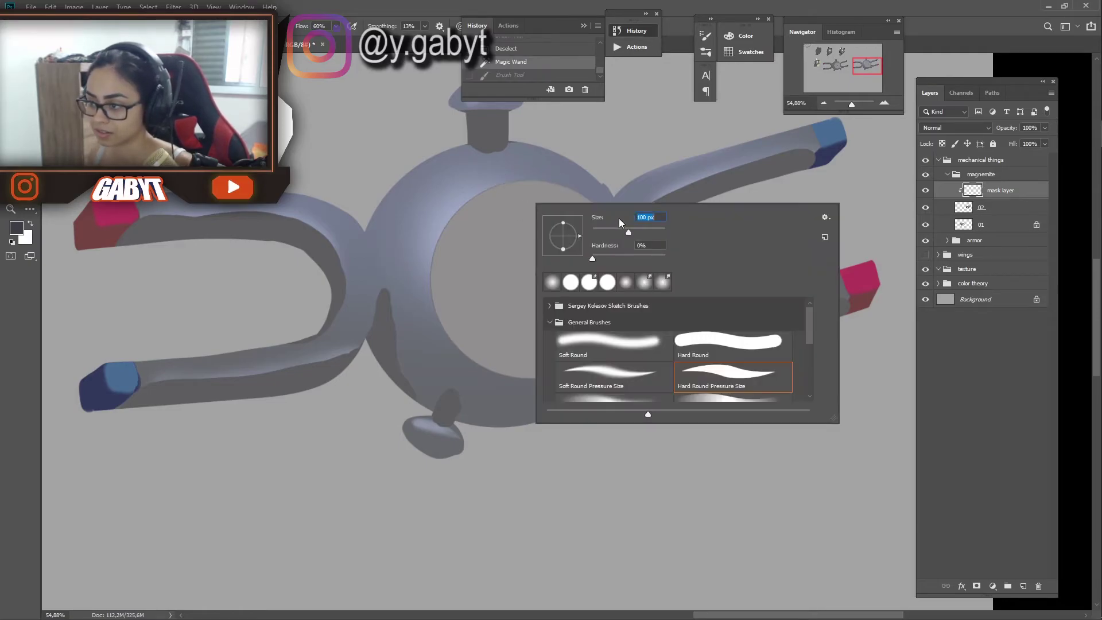
pyautogui.press('Escape')
pyautogui.rightClick(556, 213)
pyautogui.press('Escape')
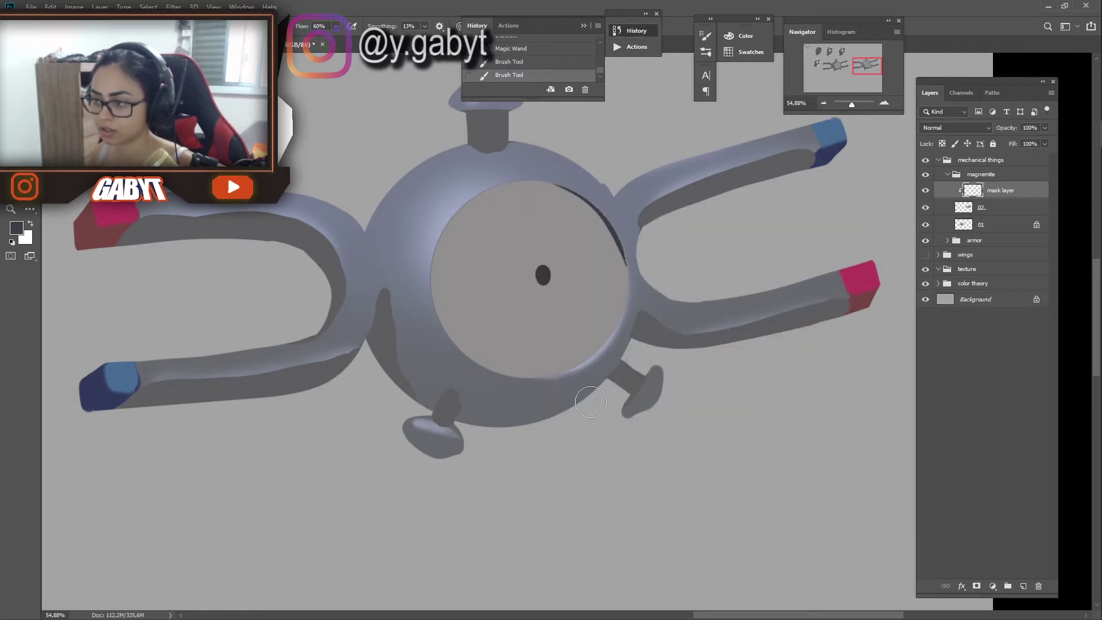
pyautogui.click(16, 227)
pyautogui.click(804, 254)
pyautogui.click(1026, 150)
pyautogui.moveTo(517, 182); pyautogui.dragTo(623, 256)
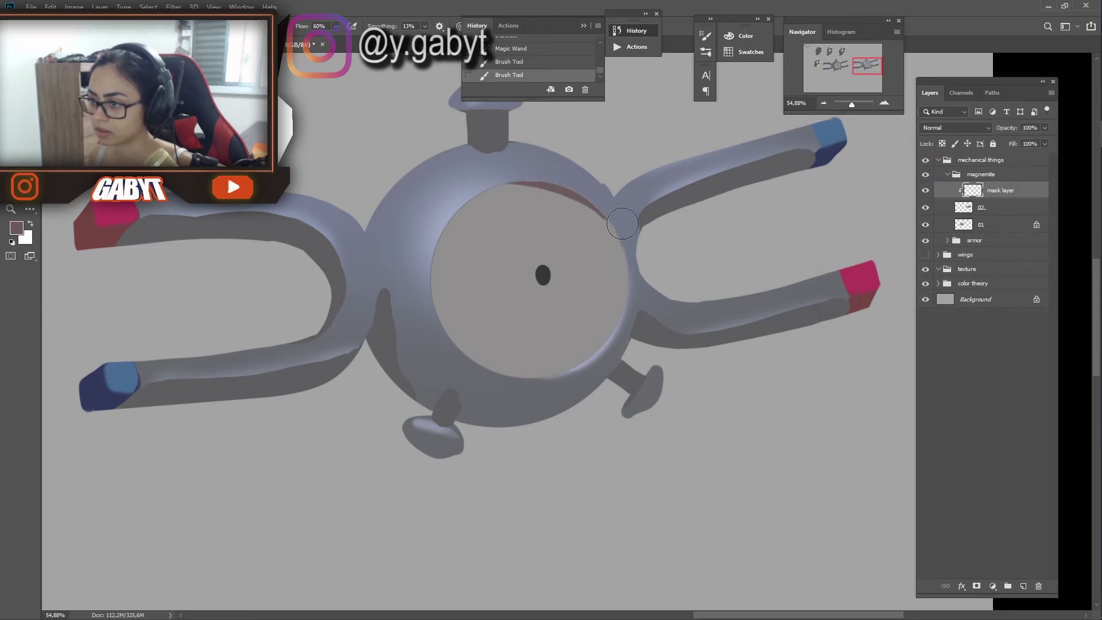
pyautogui.hotkey('ctrl', 'z')
pyautogui.hotkey('ctrl', 'z')
pyautogui.hotkey('ctrl', 'z')
pyautogui.hotkey('ctrl', 'z')
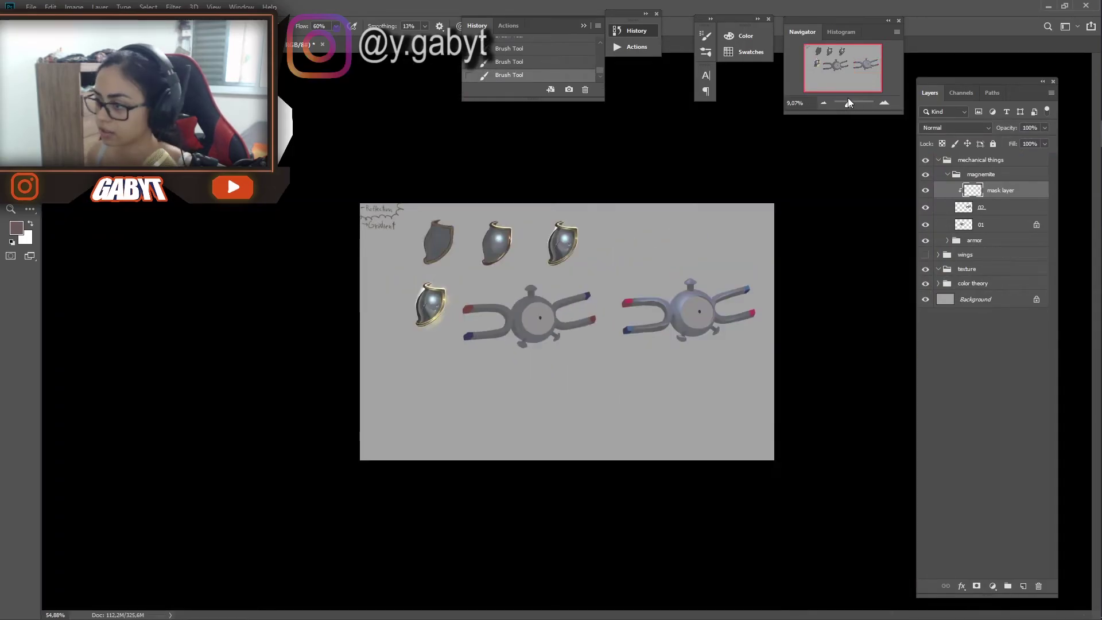
# Enlarge a soft brush and paint a soft gradient across the eye's lower-left and centre
pyautogui.moveTo(840, 102); pyautogui.dragTo(852, 103)
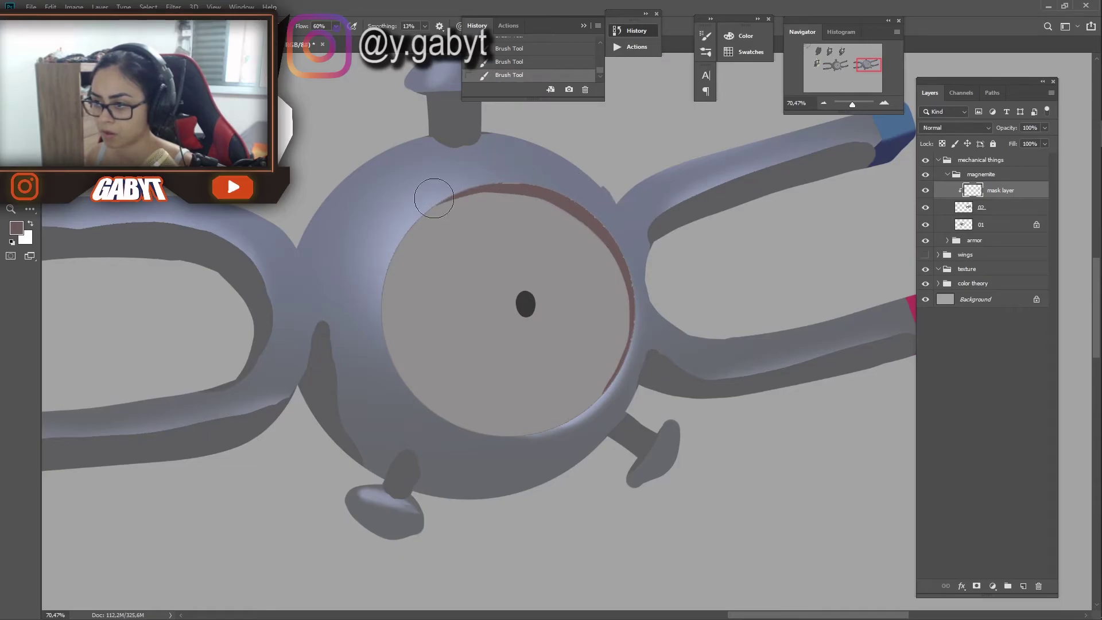
pyautogui.moveTo(783, 143)
pyautogui.mouseDown()
pyautogui.moveTo(870, 123)
pyautogui.moveTo(854, 107)
pyautogui.mouseUp()
pyautogui.click(823, 103)
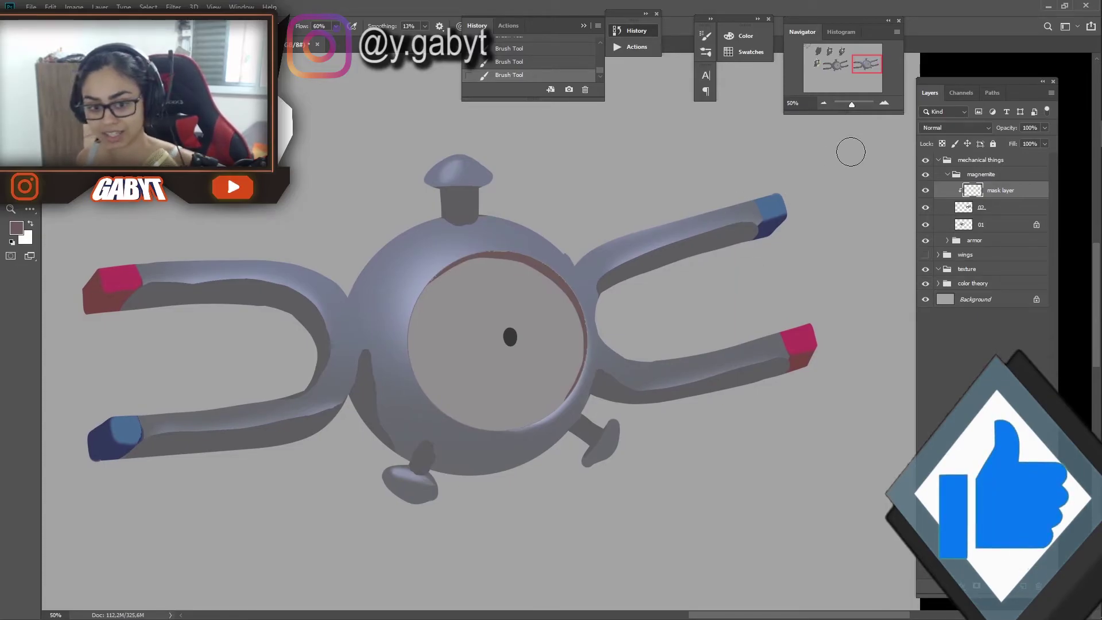
pyautogui.press('l')
pyautogui.rightClick(617, 332)
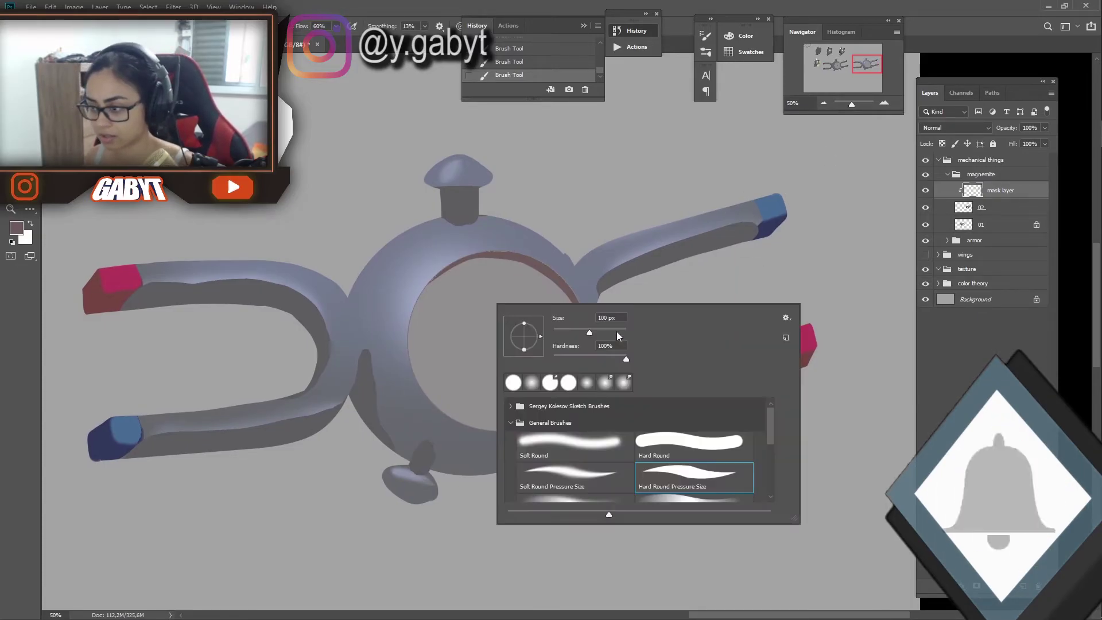
pyautogui.press('F5')
pyautogui.press('F5')
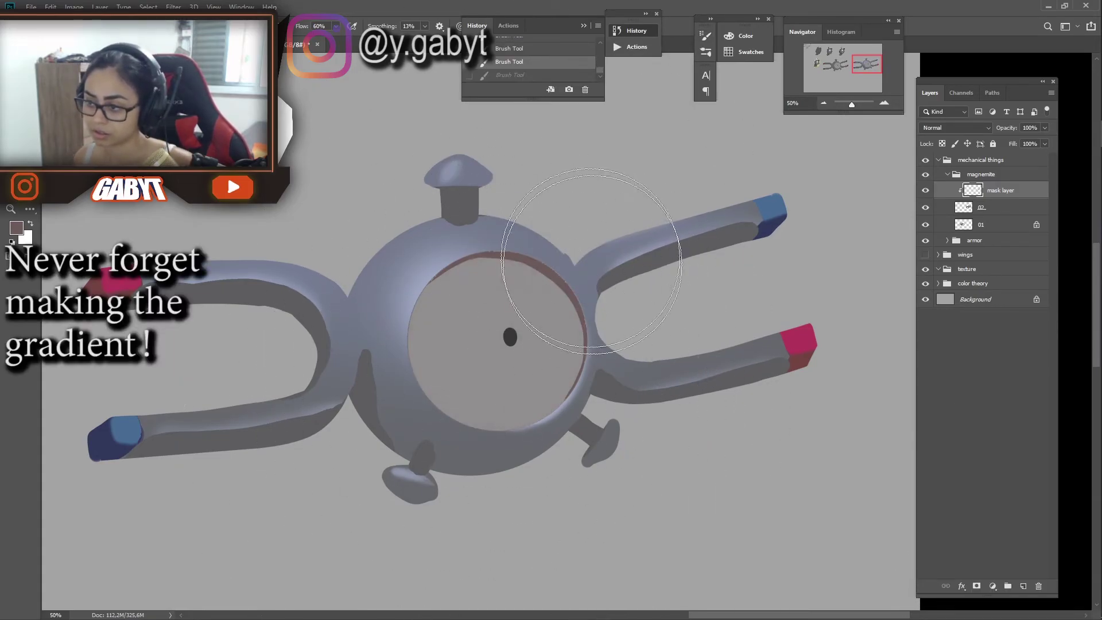
pyautogui.hotkey('ctrl', 'z')
pyautogui.moveTo(471, 368); pyautogui.dragTo(425, 350)
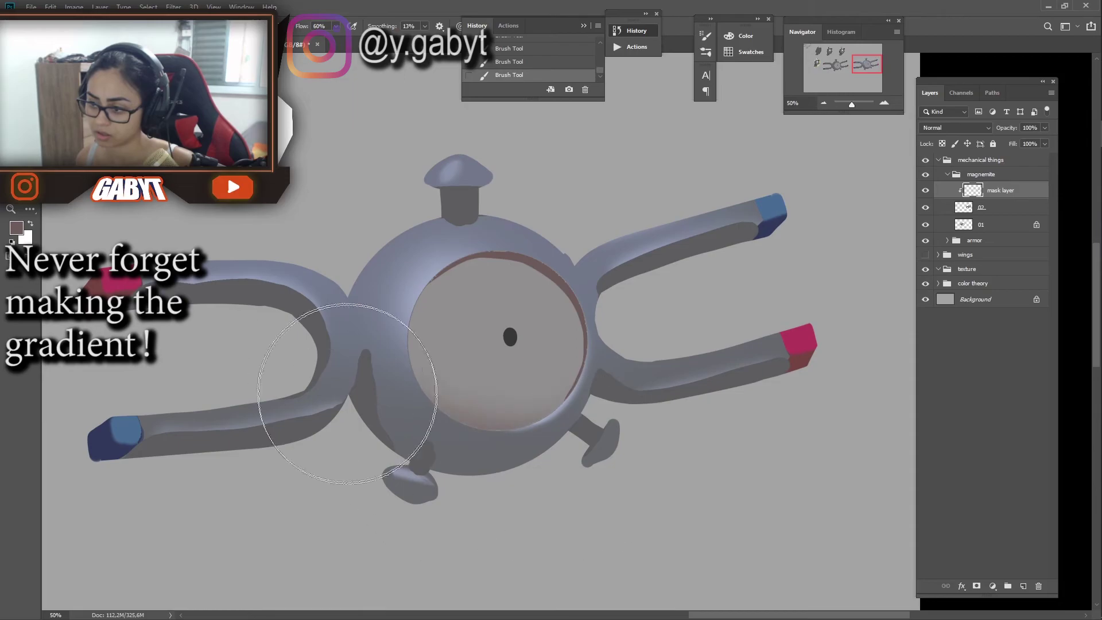
pyautogui.press('x')
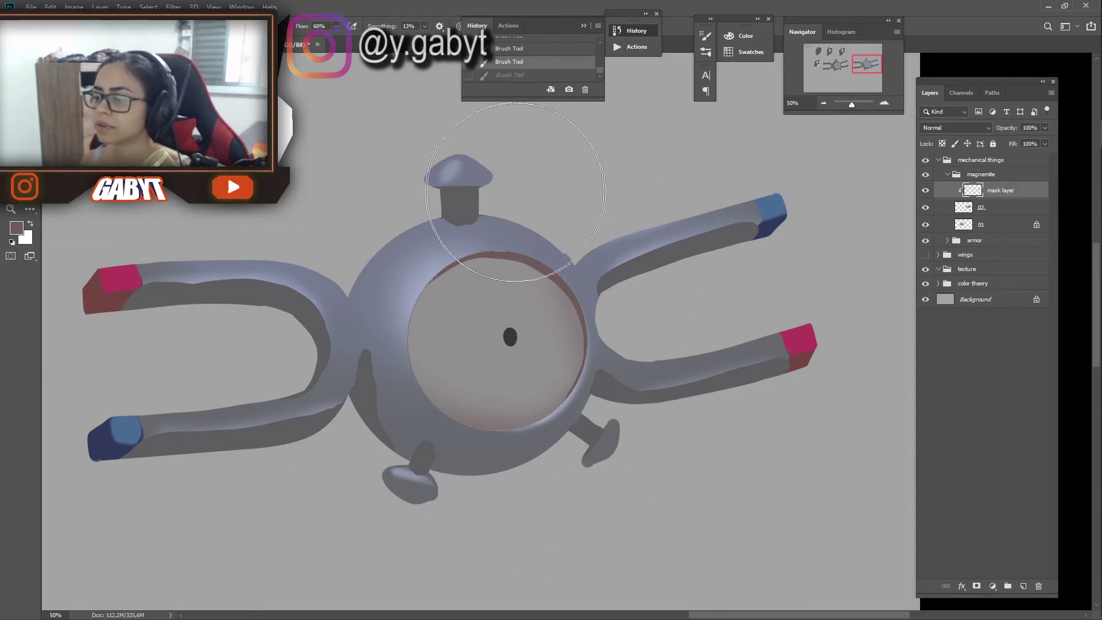
pyautogui.hotkey('ctrl', 'z')
pyautogui.moveTo(454, 293); pyautogui.dragTo(448, 356)
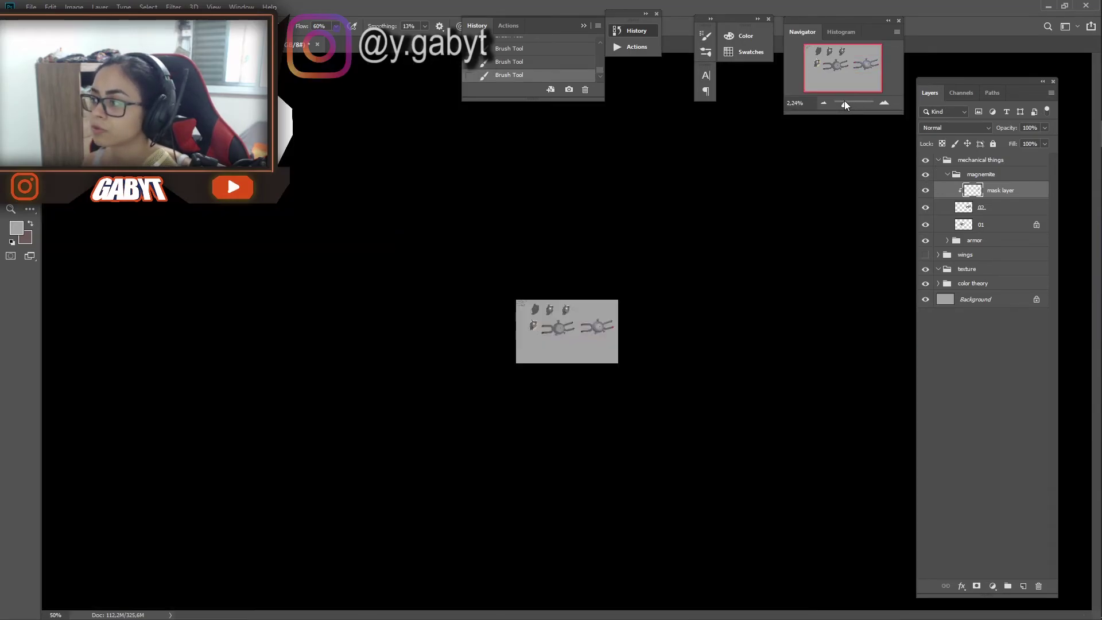
# Paint a light lavender glossy highlight on the eye and compare it with the original
pyautogui.moveTo(852, 104); pyautogui.dragTo(853, 103)
pyautogui.click(16, 227)
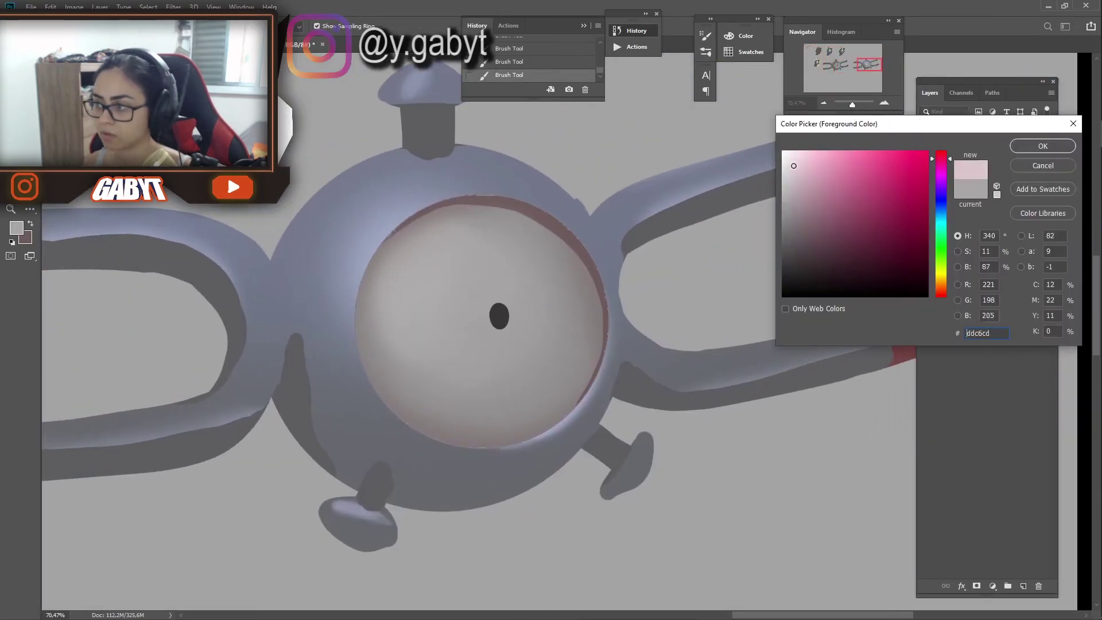
pyautogui.click(942, 198)
pyautogui.click(1041, 143)
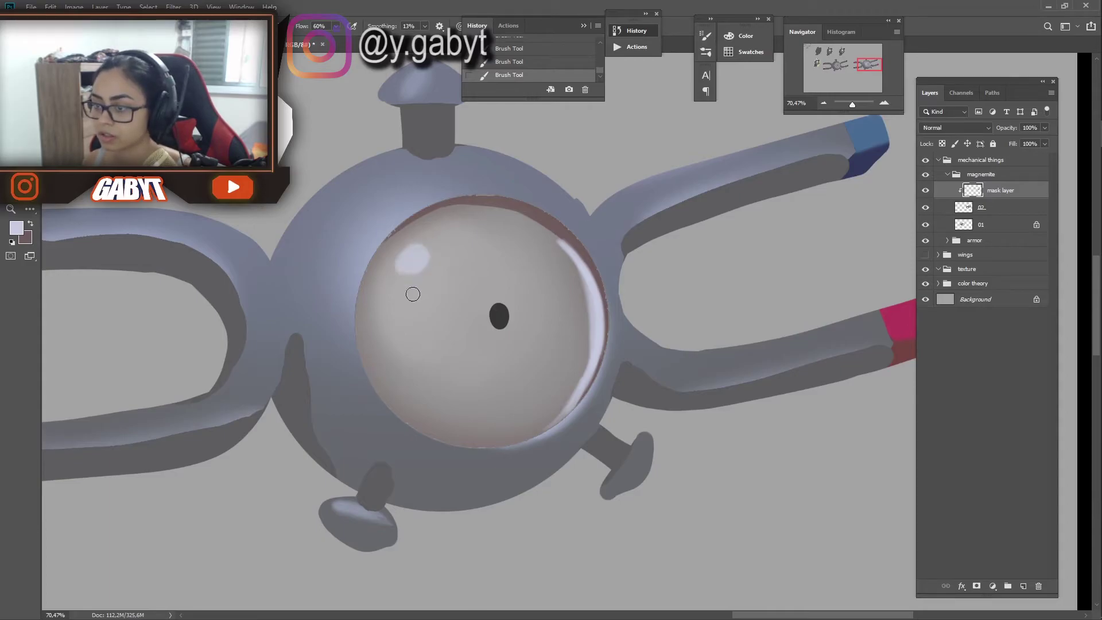
pyautogui.hotkey('ctrl', 'z')
pyautogui.hotkey('ctrl', 'z')
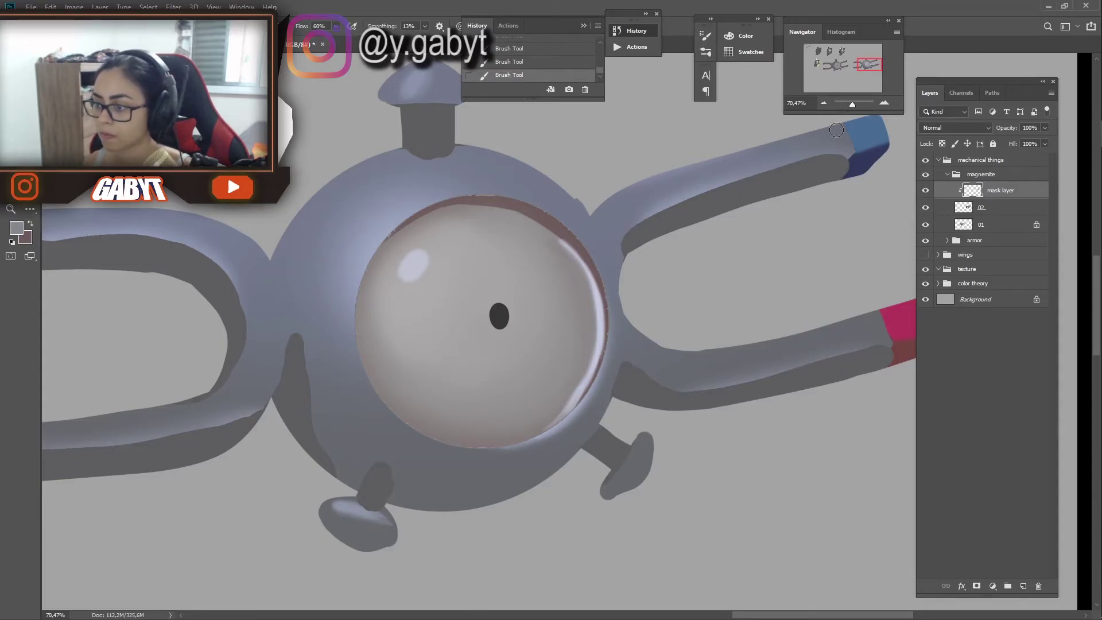
pyautogui.moveTo(852, 105); pyautogui.dragTo(851, 105)
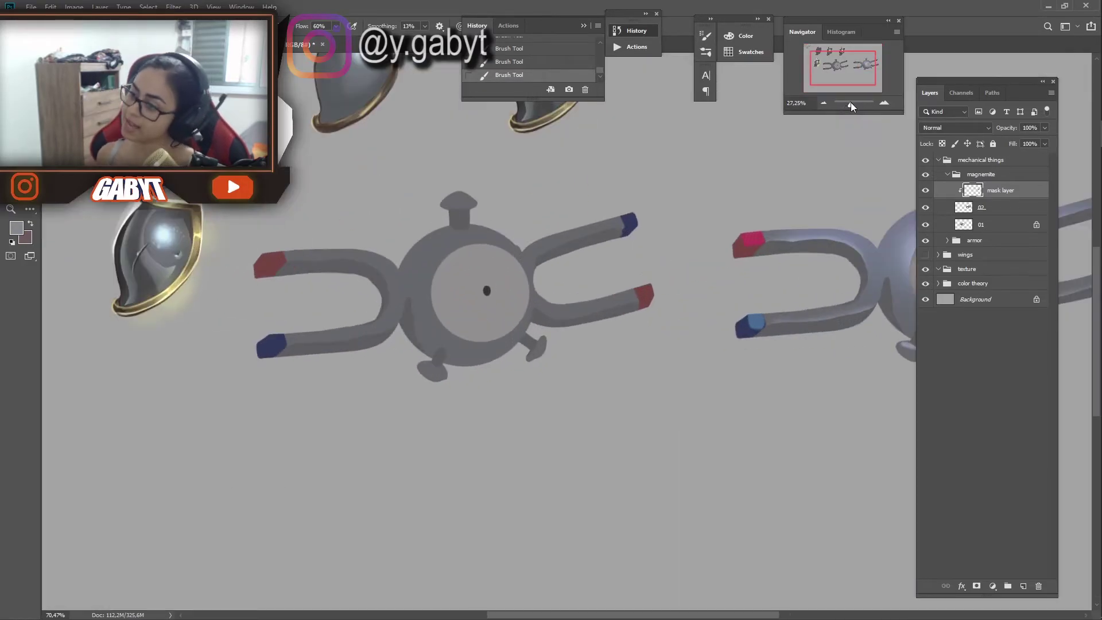
pyautogui.click(824, 104)
pyautogui.hotkey('ctrl', '+')
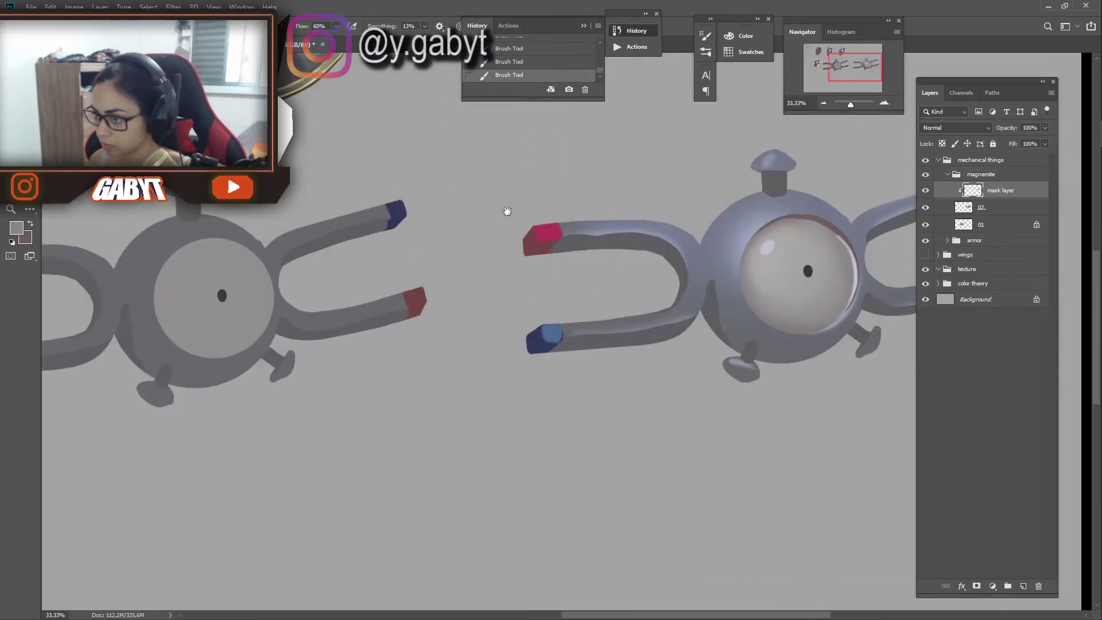
pyautogui.hotkey('ctrl', '+')
# Merge the visible painting into a new layer named 02, renaming the old layer 03
pyautogui.hotkey('ctrl', 'j')
pyautogui.hotkey('ctrl', 'e')
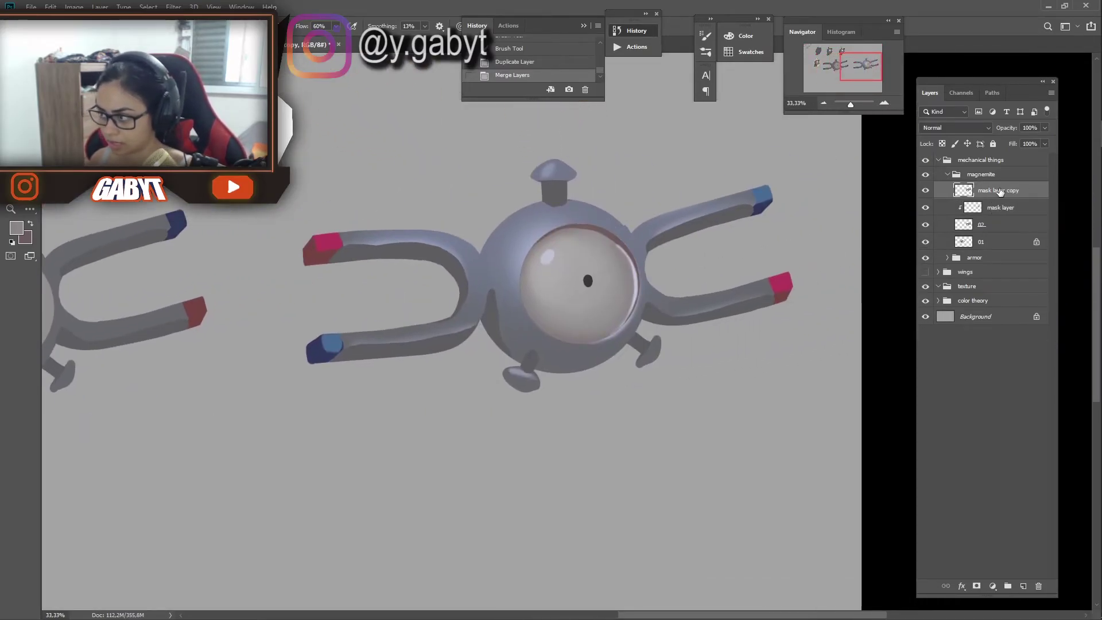
pyautogui.doubleClick(1000, 191)
pyautogui.write('02')
pyautogui.doubleClick(982, 225)
pyautogui.write('03')
pyautogui.press('Return')
pyautogui.hotkey('ctrl', 't')
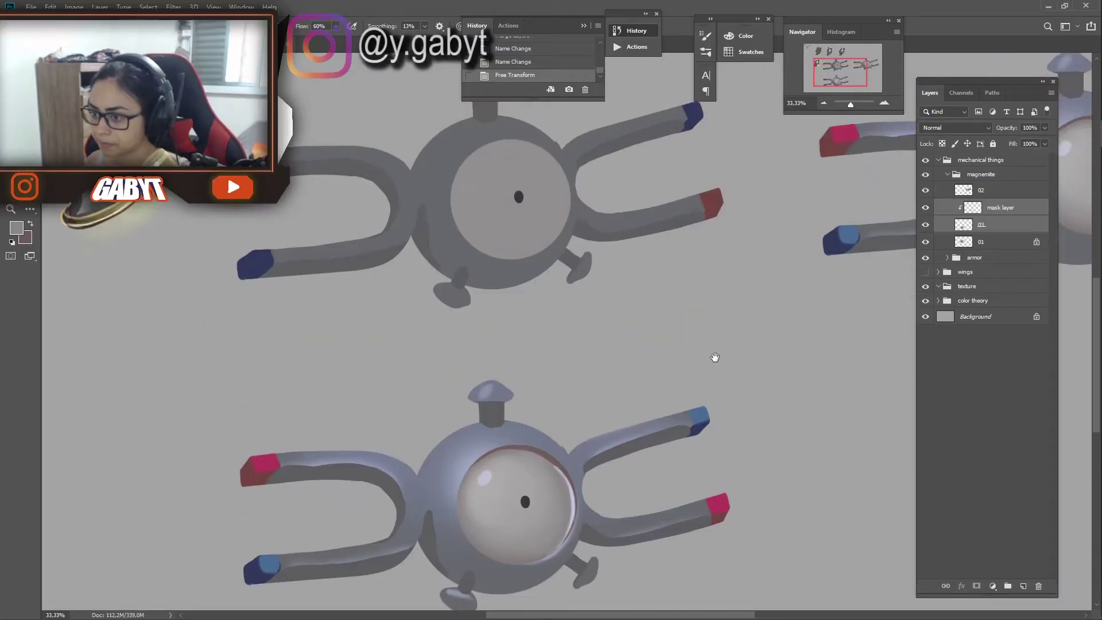
# Centre the lower Magnemite and lasso-select the eye's right rim
pyautogui.moveTo(714, 358); pyautogui.dragTo(657, 177)
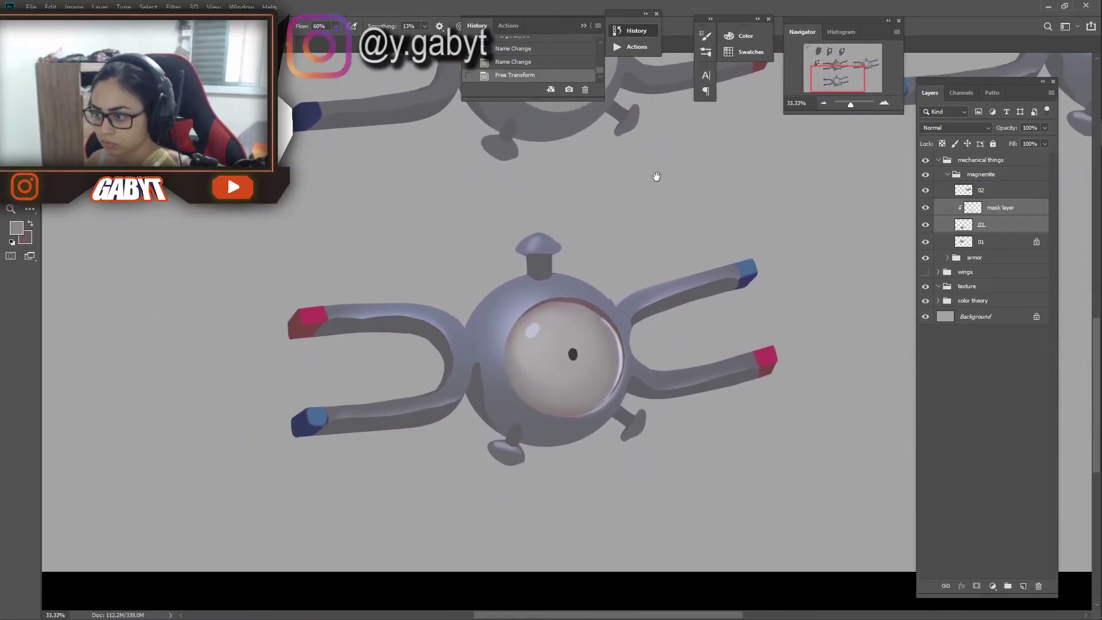
pyautogui.scroll(2, 709, 429)
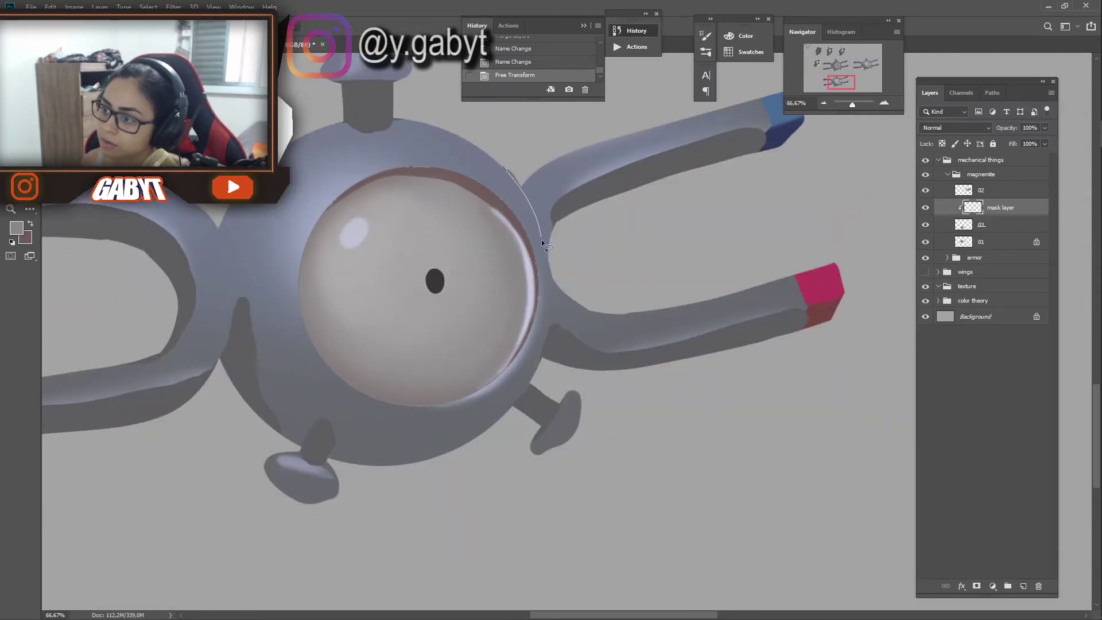
pyautogui.moveTo(542, 353); pyautogui.dragTo(462, 98)
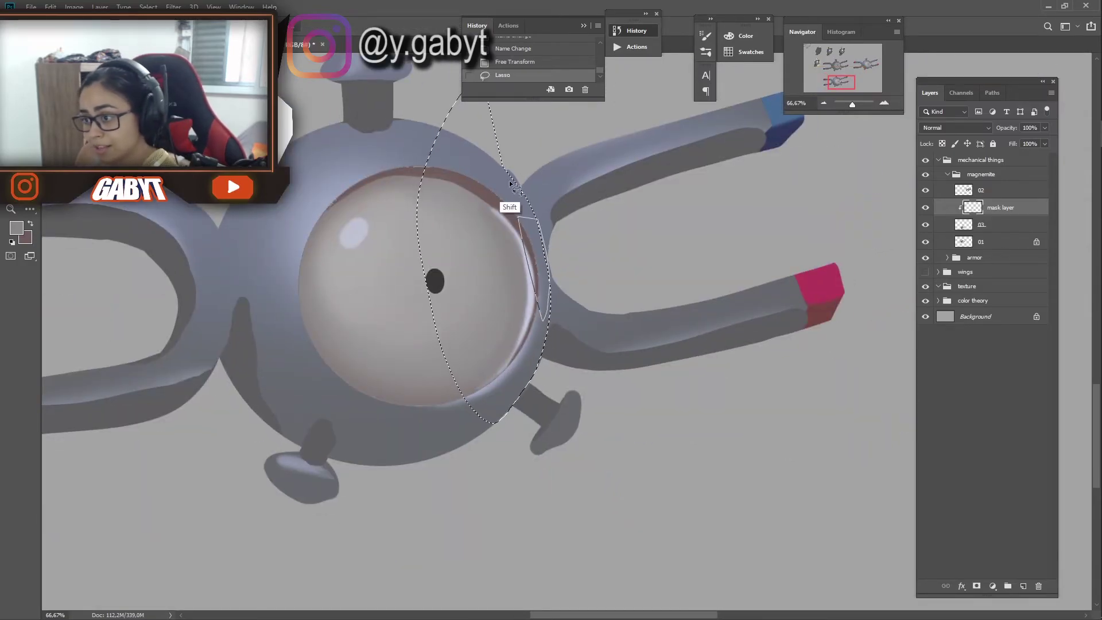
pyautogui.moveTo(511, 182); pyautogui.dragTo(541, 266)
pyautogui.moveTo(542, 266); pyautogui.dragTo(536, 337)
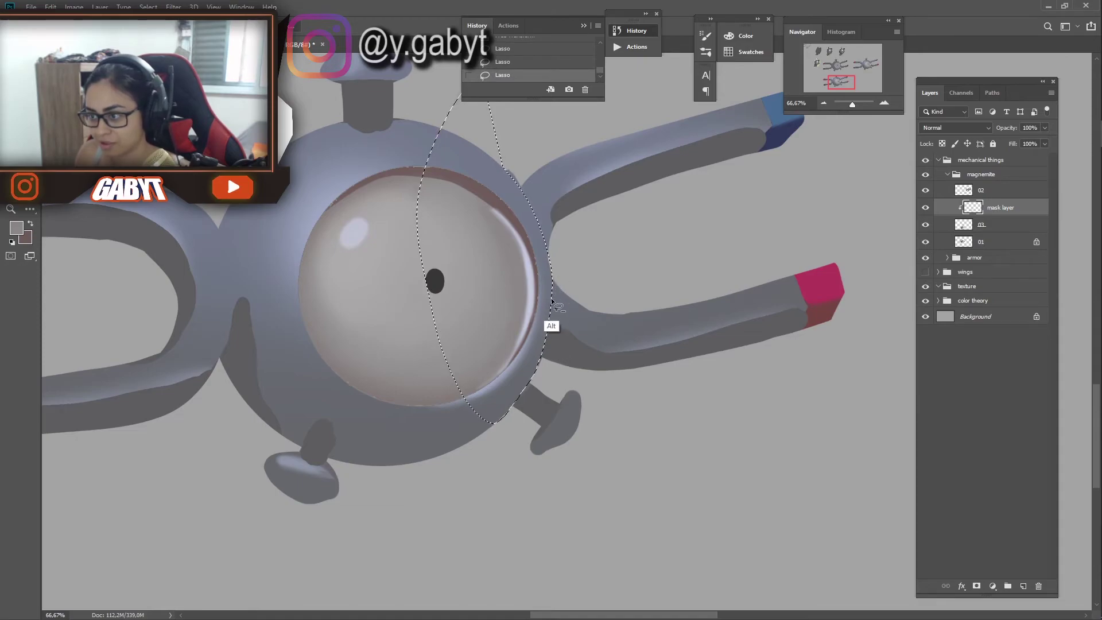
# Brush lighter tones onto the eye's right rim and the body's lower edge
pyautogui.hotkey('ctrl', 'd')
pyautogui.press('b')
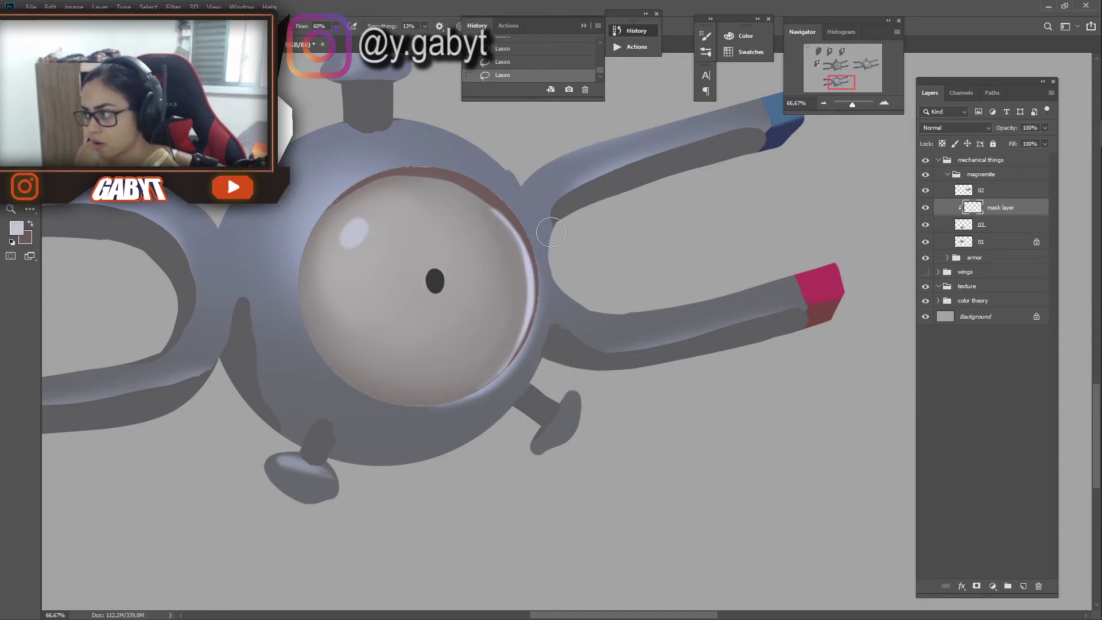
pyautogui.moveTo(519, 186); pyautogui.dragTo(543, 264)
pyautogui.moveTo(488, 121)
pyautogui.mouseDown()
pyautogui.moveTo(539, 250)
pyautogui.moveTo(546, 344)
pyautogui.moveTo(496, 428)
pyautogui.mouseUp()
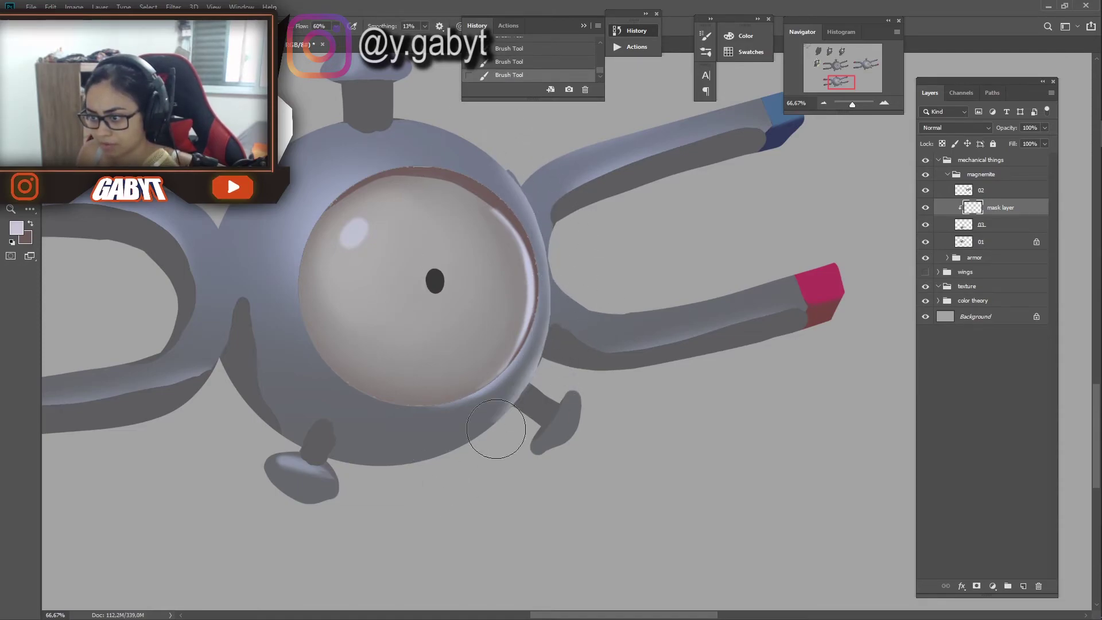
pyautogui.hotkey('ctrl', 'shift', 'h')
pyautogui.press('l')
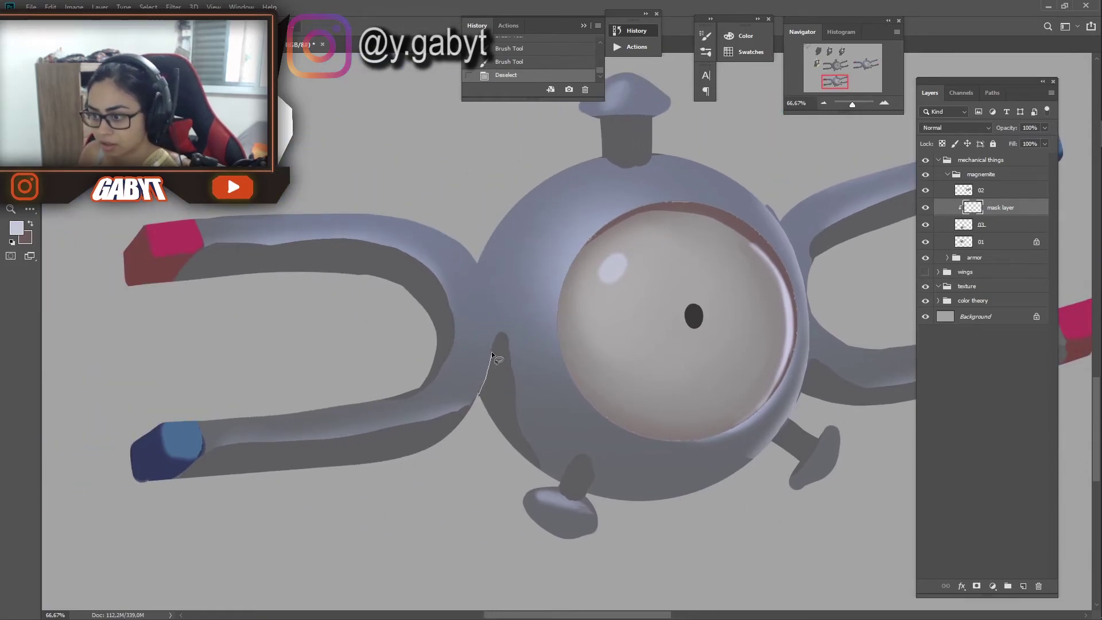
# Shade the left arm where it meets the body
pyautogui.moveTo(526, 431); pyautogui.dragTo(534, 413)
pyautogui.rightClick(130, 186)
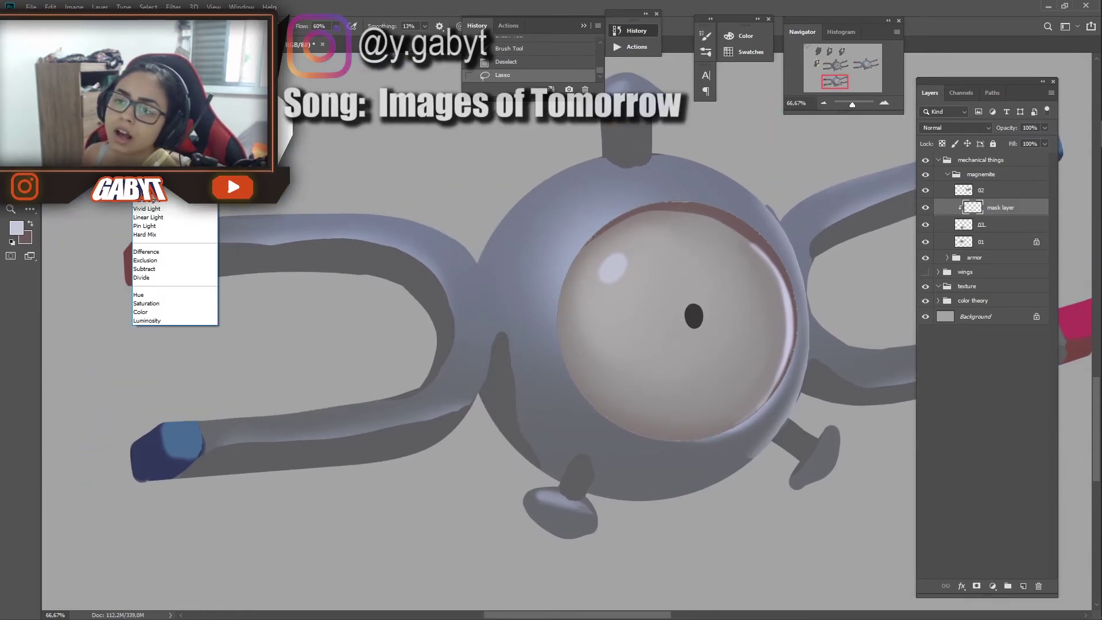
pyautogui.press('Escape')
pyautogui.press('b')
pyautogui.moveTo(474, 375)
pyautogui.mouseDown()
pyautogui.moveTo(444, 370)
pyautogui.moveTo(456, 357)
pyautogui.mouseUp()
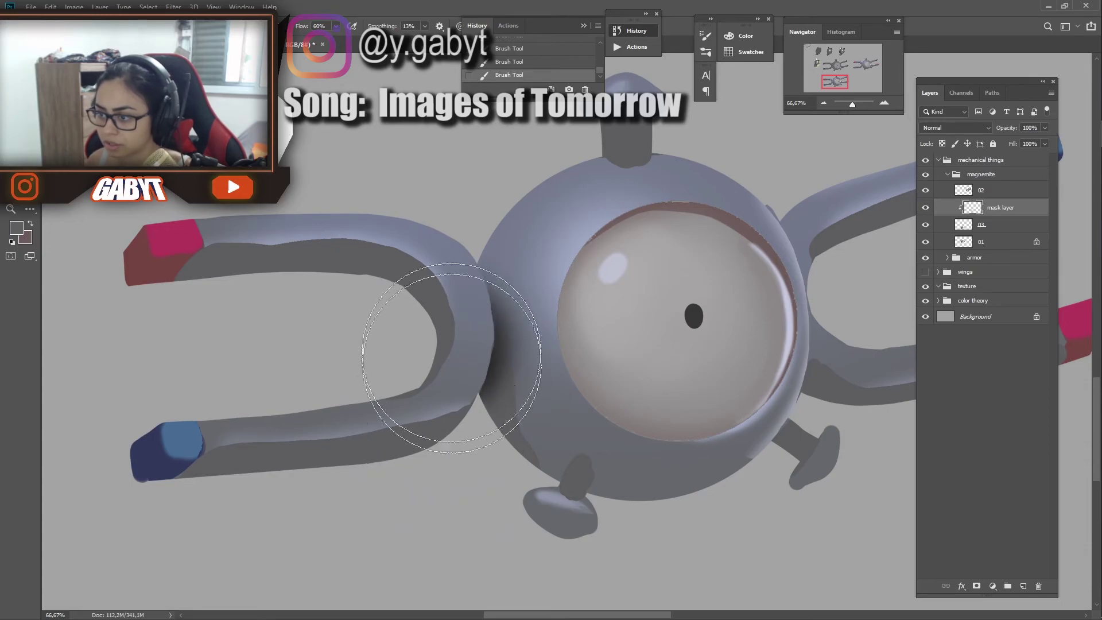
# Zoom in on the lower Magnemite and shade around the top bolt stalk
pyautogui.moveTo(852, 104); pyautogui.dragTo(848, 103)
pyautogui.click(884, 103)
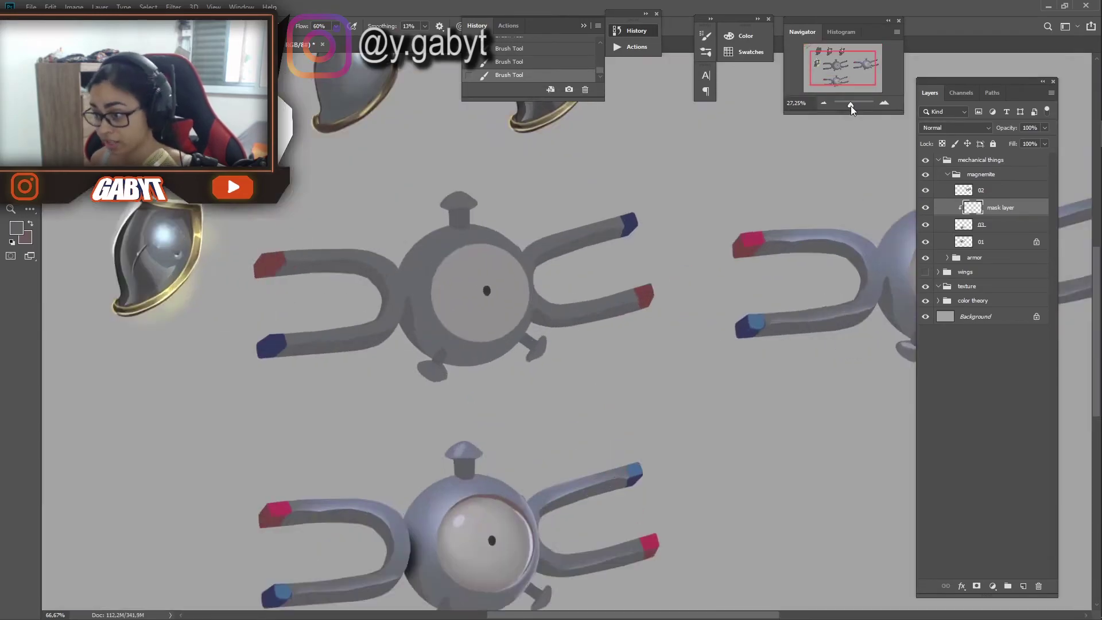
pyautogui.click(884, 103)
pyautogui.hotkey('ctrl', '+')
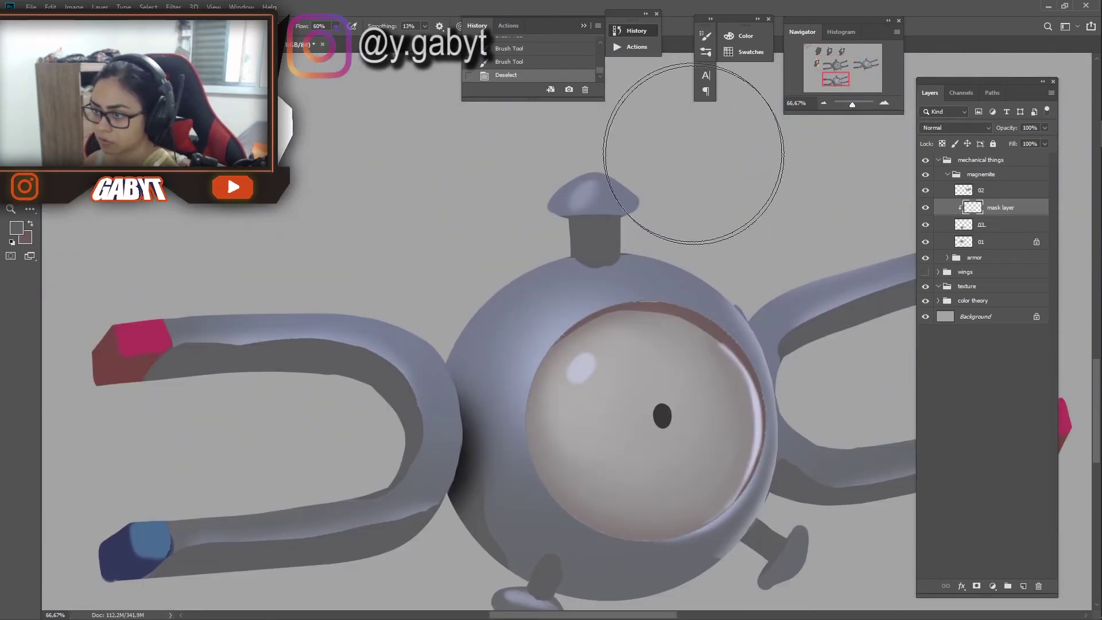
pyautogui.hotkey('ctrl', 'd')
pyautogui.press('l')
pyautogui.press('b')
pyautogui.moveTo(611, 177); pyautogui.dragTo(652, 184)
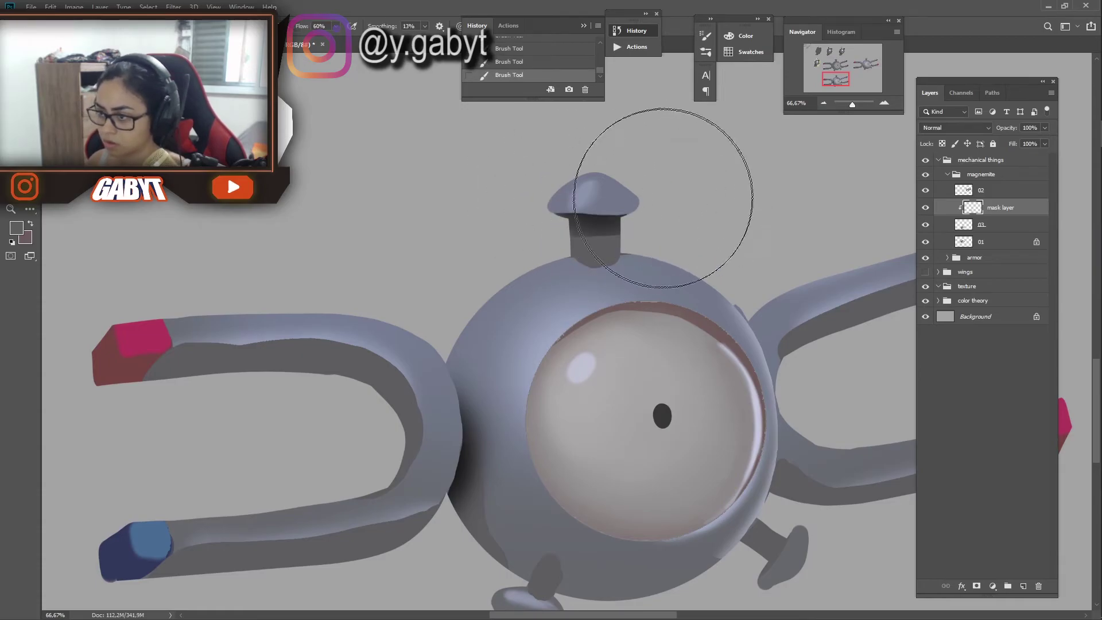
# Darken the leg joint shadow and, with a smaller brush, the sphere's lower edge
pyautogui.scroll(-5, 574, 287)
pyautogui.moveTo(569, 354); pyautogui.dragTo(430, 307)
pyautogui.press('[')
pyautogui.press('[')
pyautogui.press('[')
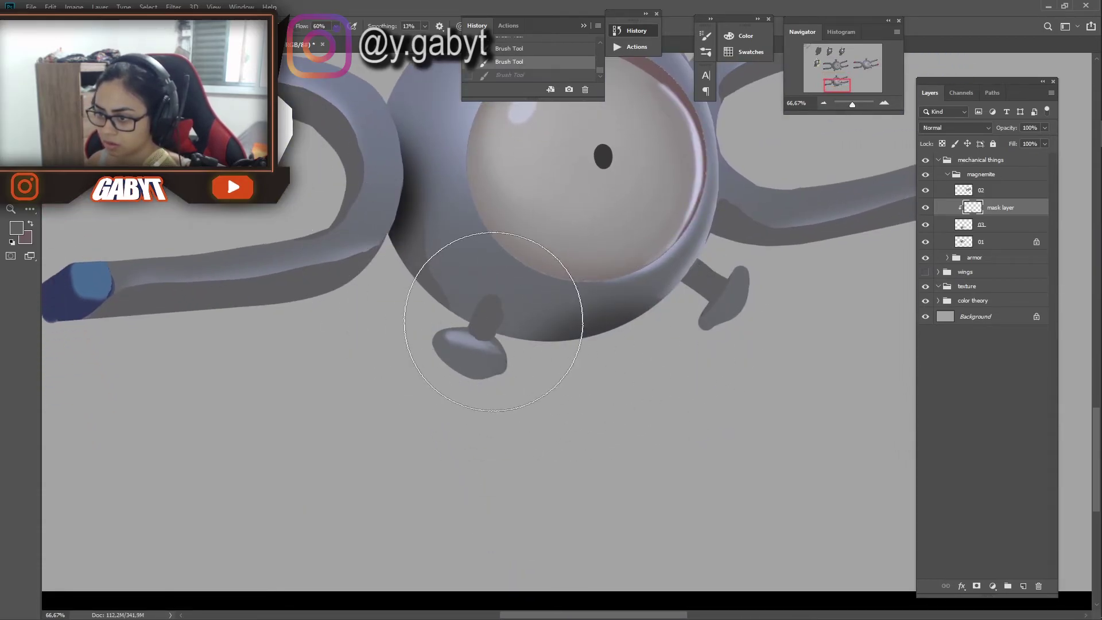
pyautogui.moveTo(504, 295)
pyautogui.mouseDown()
pyautogui.moveTo(504, 320)
pyautogui.moveTo(615, 348)
pyautogui.mouseUp()
pyautogui.hotkey('ctrl', ',')
pyautogui.hotkey('ctrl', ',')
# Add shading along the left and upper right arms, undoing the last stroke
pyautogui.moveTo(355, 279); pyautogui.dragTo(555, 341)
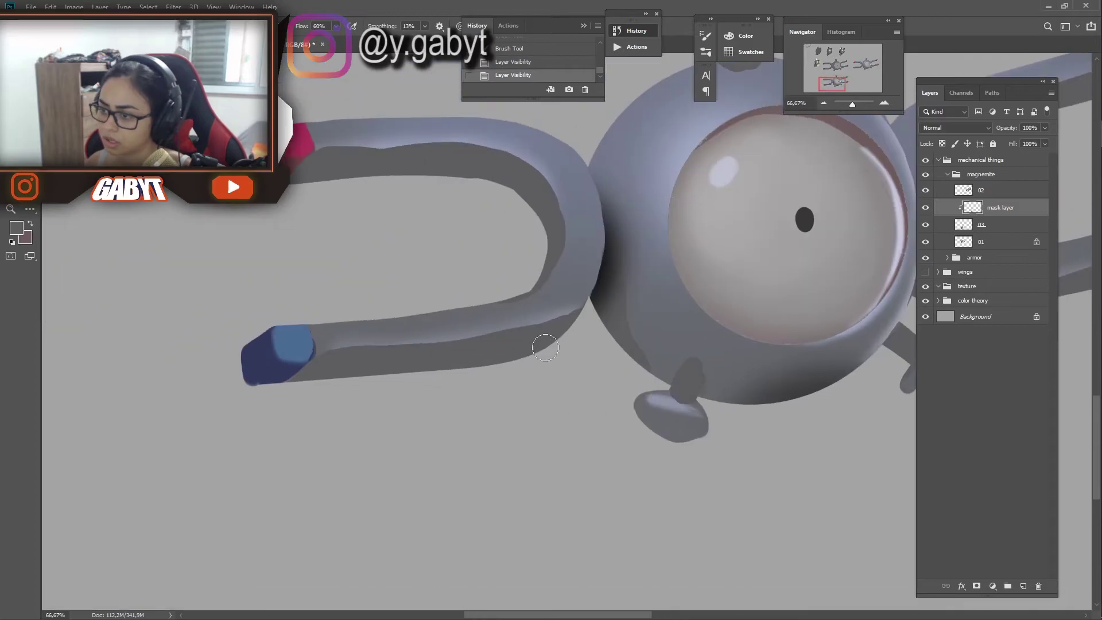
pyautogui.moveTo(454, 255); pyautogui.dragTo(554, 341)
pyautogui.moveTo(574, 247)
pyautogui.mouseDown()
pyautogui.moveTo(592, 254)
pyautogui.moveTo(569, 253)
pyautogui.mouseUp()
pyautogui.moveTo(574, 249); pyautogui.dragTo(508, 256)
pyautogui.hscroll(10, 414, 270)
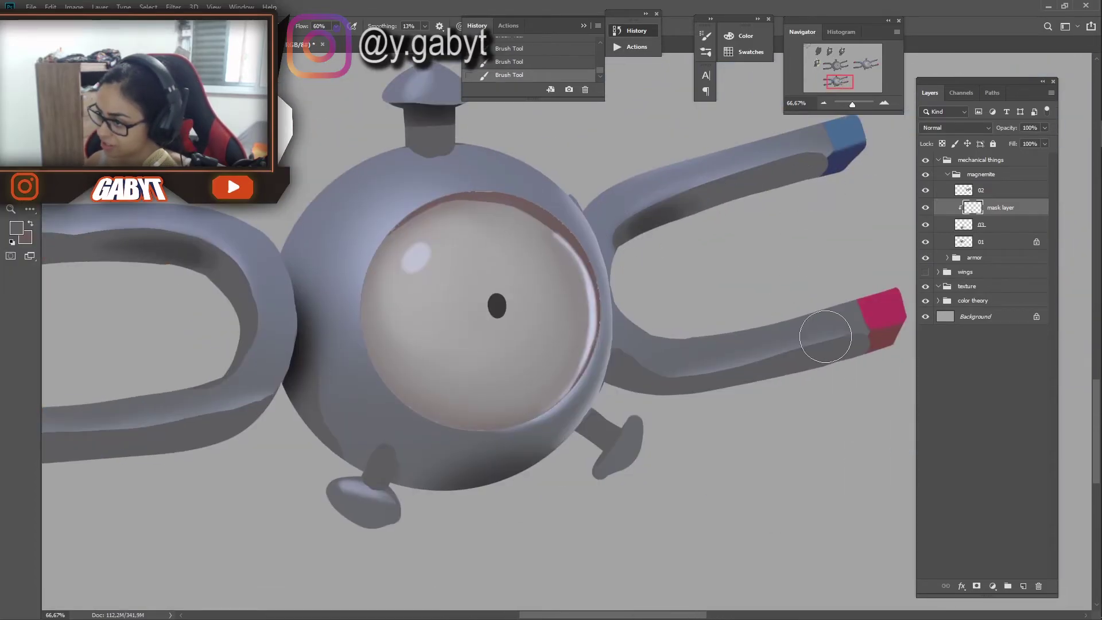
pyautogui.hotkey('ctrl', 'z')
# Darken the eye's upper rim with a soft brush stroke
pyautogui.moveTo(852, 104); pyautogui.dragTo(851, 104)
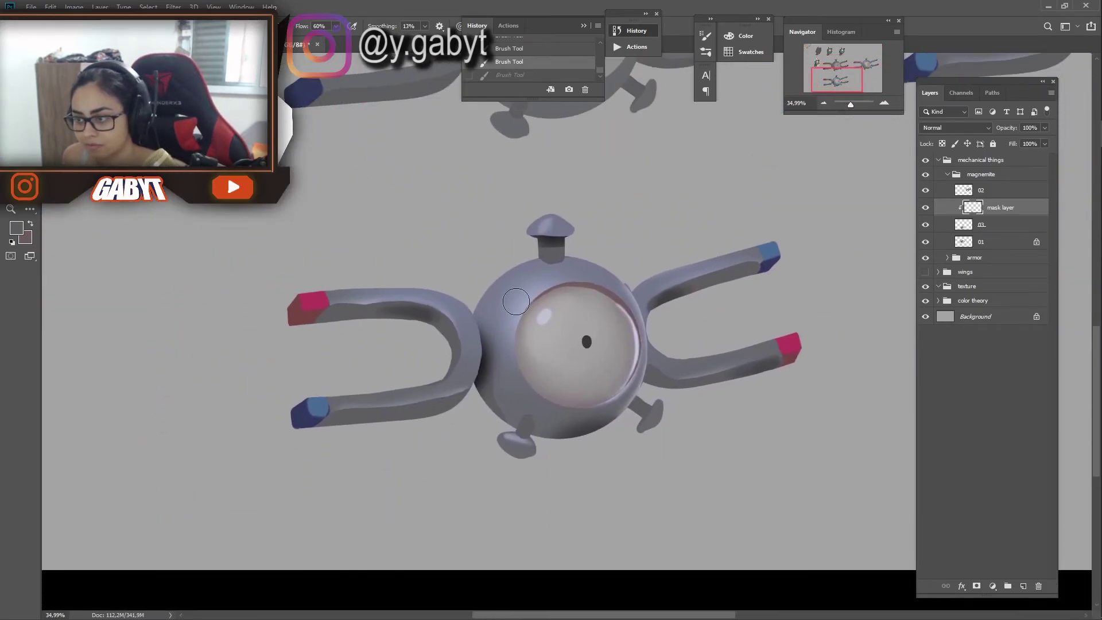
pyautogui.keyDown('shift'); pyautogui.rightClick(131, 185); pyautogui.keyUp('shift')
pyautogui.moveTo(520, 310); pyautogui.dragTo(568, 282)
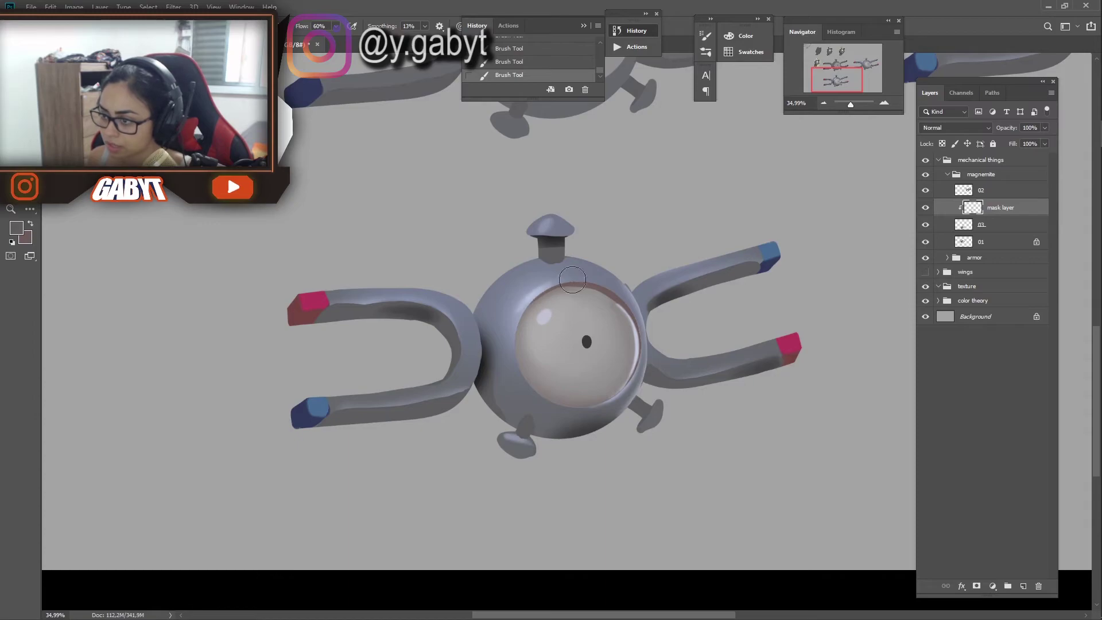
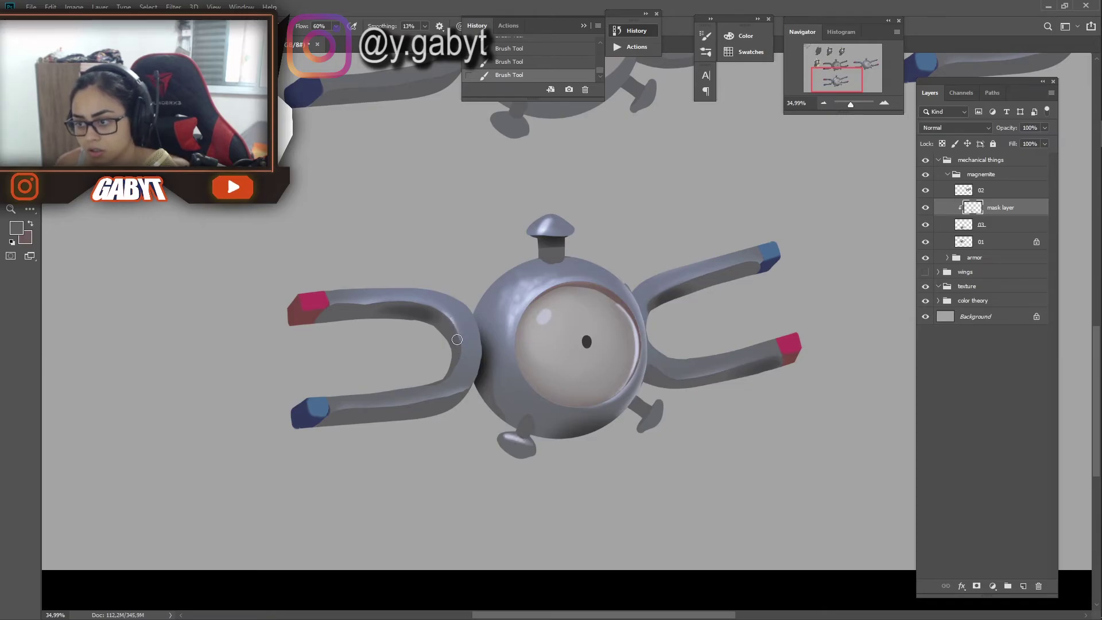
# Merge the mask layer down into layer 03
pyautogui.scroll(-5, 849, 108)
pyautogui.scroll(6, 694, 152)
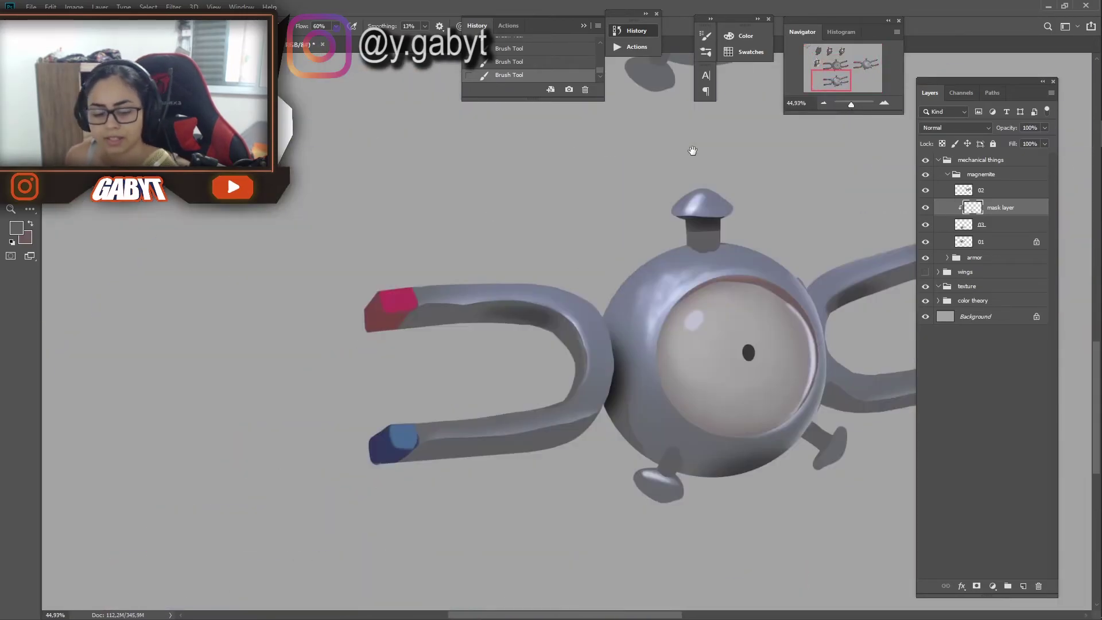
pyautogui.hotkey('ctrl', '+')
# Paint shading along the right magnet arm, undoing stray strokes
pyautogui.hotkey('ctrl', '+')
pyautogui.hotkey('ctrl', 'e')
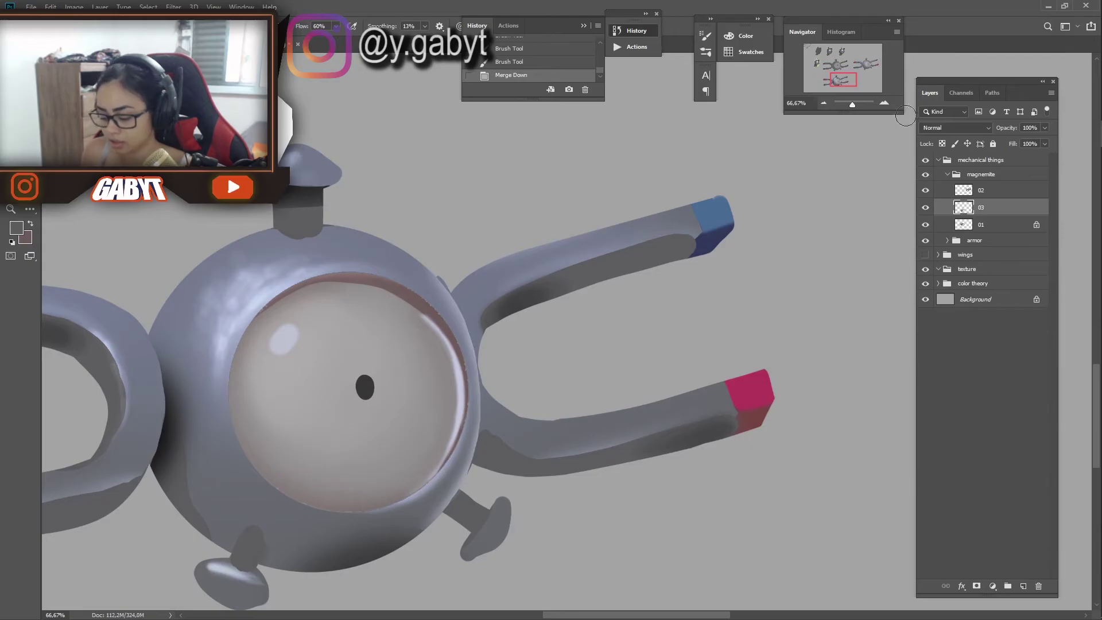
pyautogui.hotkey('ctrl', '+')
pyautogui.click(440, 321)
pyautogui.hotkey('ctrl', 'z')
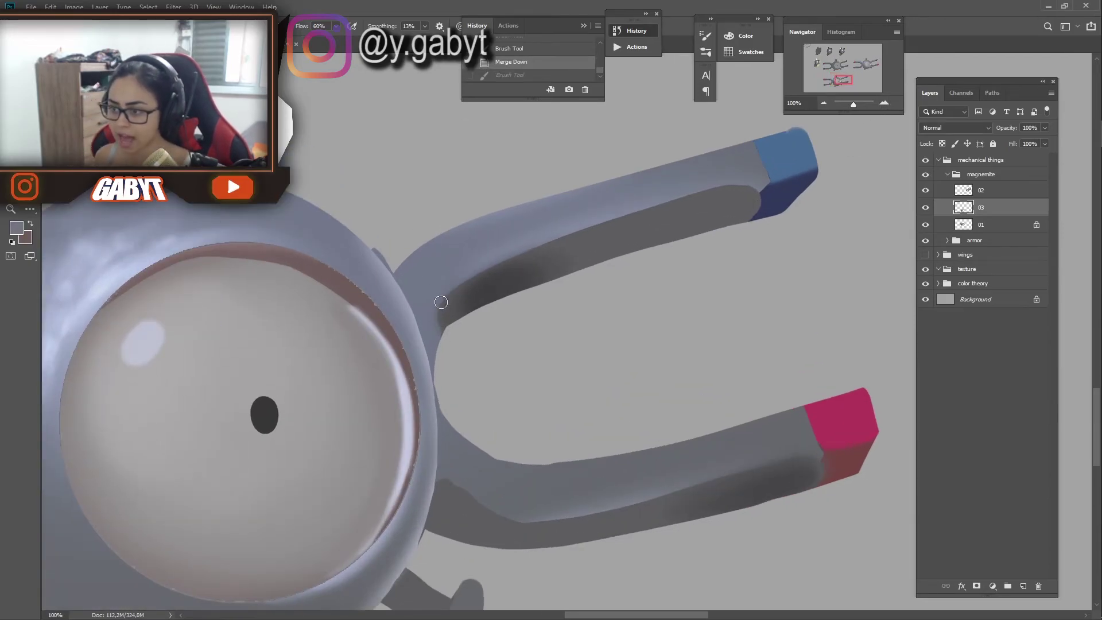
pyautogui.click(441, 302)
pyautogui.click(476, 330)
pyautogui.hotkey('ctrl', 'z')
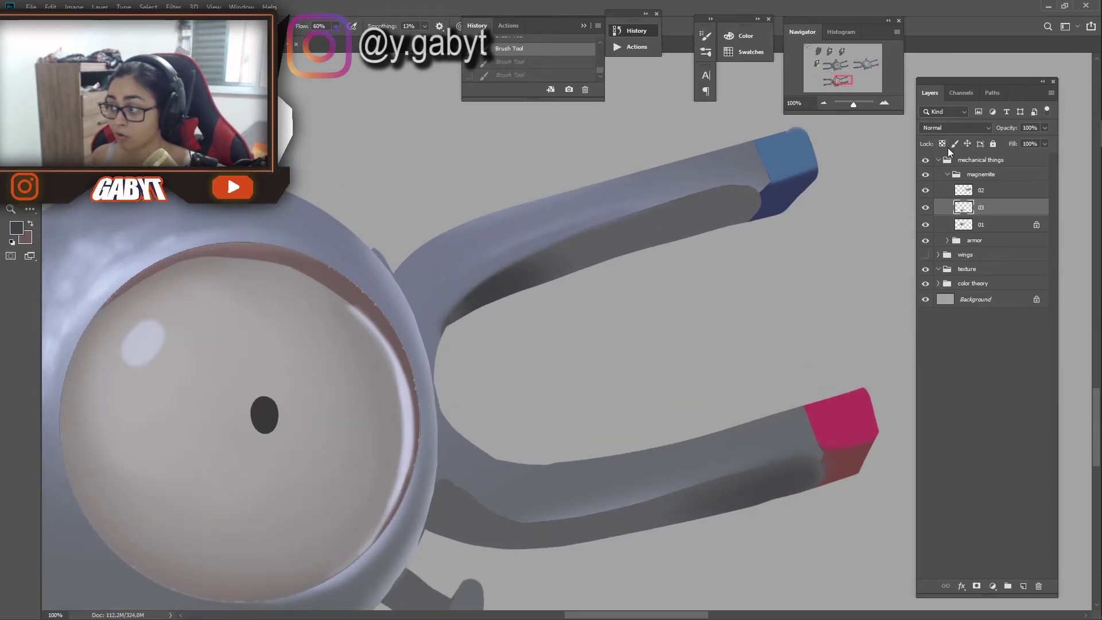
# Lock layer 03, move it above layer 02, and highlight the arm's upper edge
pyautogui.click(942, 144)
pyautogui.moveTo(970, 207); pyautogui.dragTo(925, 193)
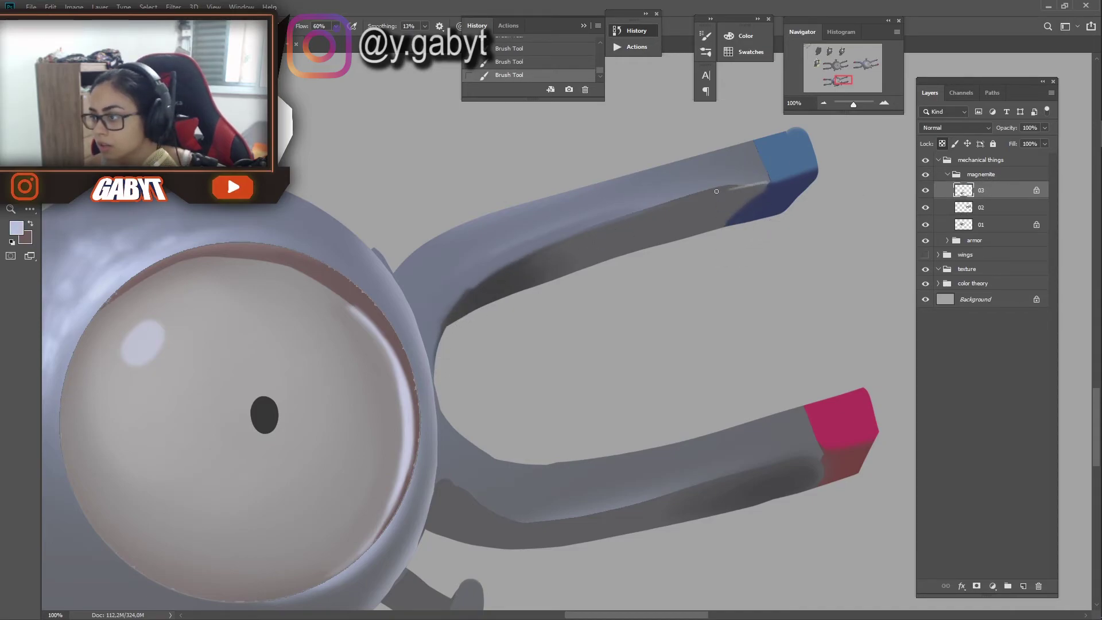
pyautogui.moveTo(762, 181); pyautogui.dragTo(654, 212)
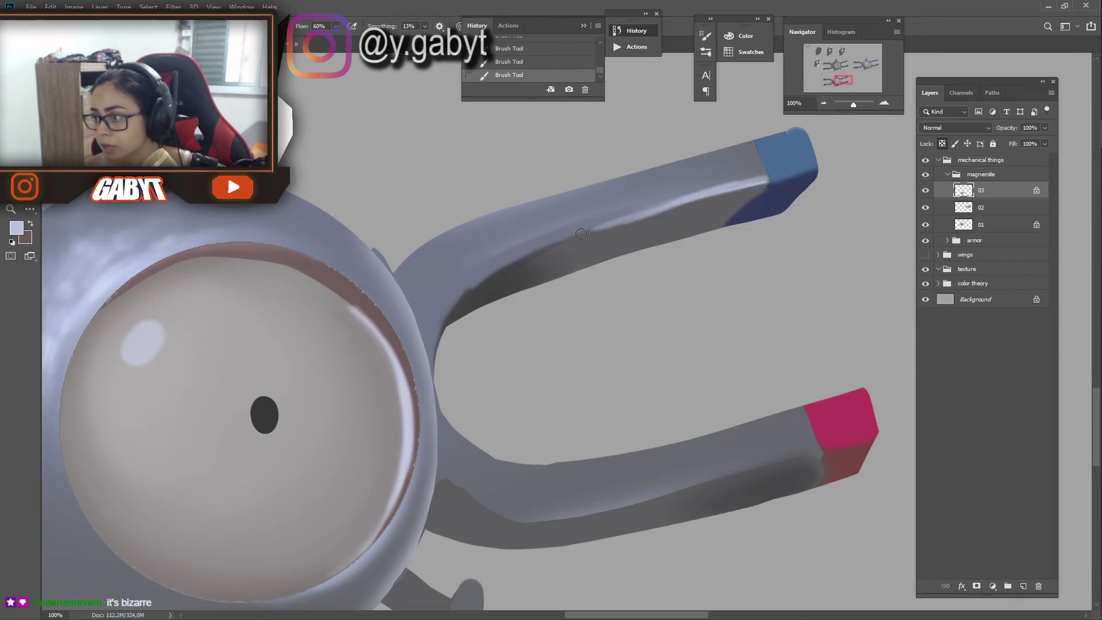
# Add a bluish highlight to the eye's lower-left rim and dark grey shading on its upper and right rim
pyautogui.moveTo(854, 105); pyautogui.dragTo(852, 105)
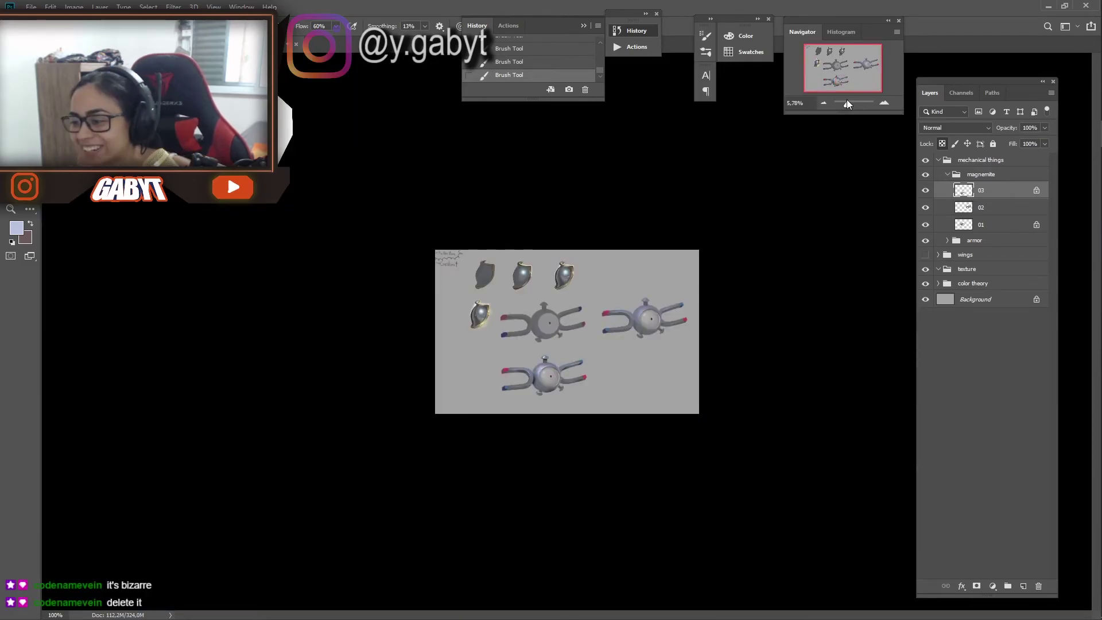
pyautogui.scroll(5, 745, 152)
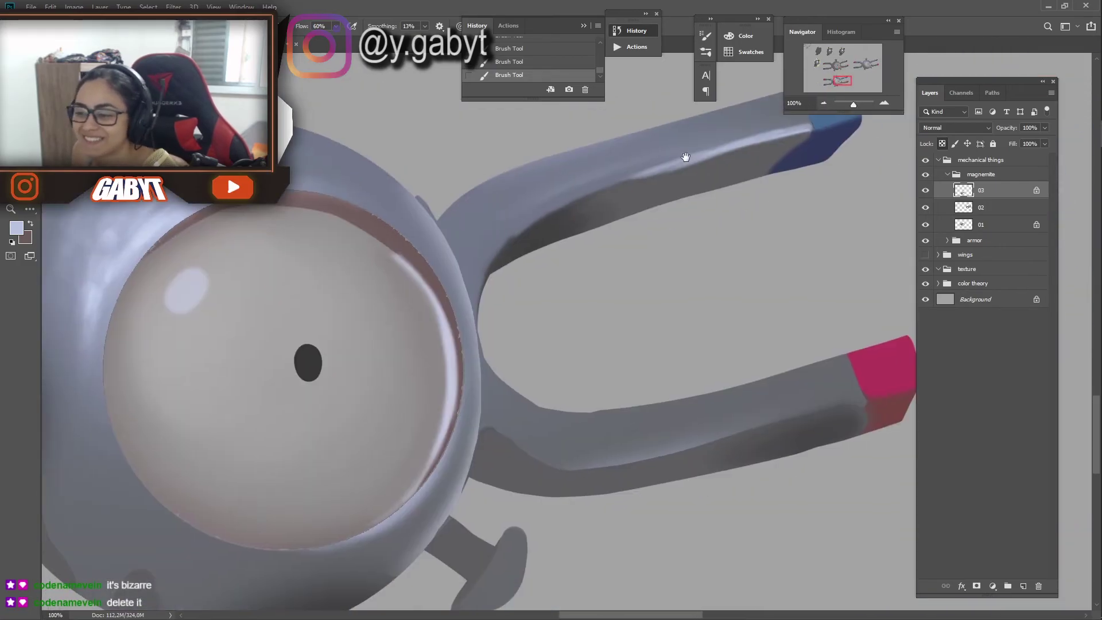
pyautogui.moveTo(386, 349); pyautogui.dragTo(482, 347)
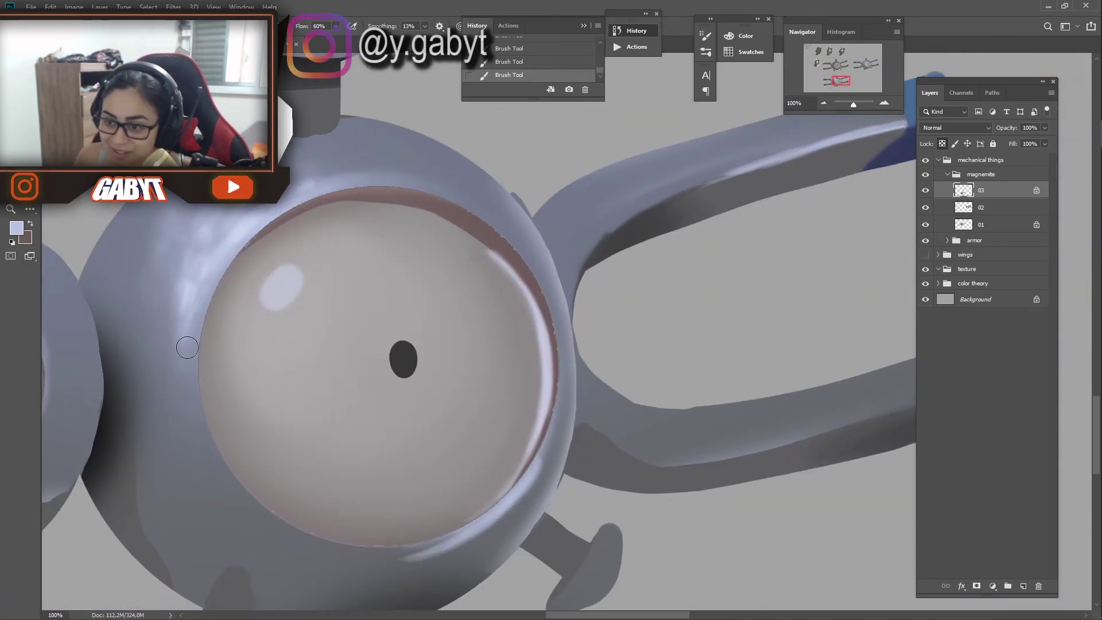
pyautogui.moveTo(187, 347)
pyautogui.mouseDown()
pyautogui.moveTo(192, 436)
pyautogui.moveTo(346, 556)
pyautogui.mouseUp()
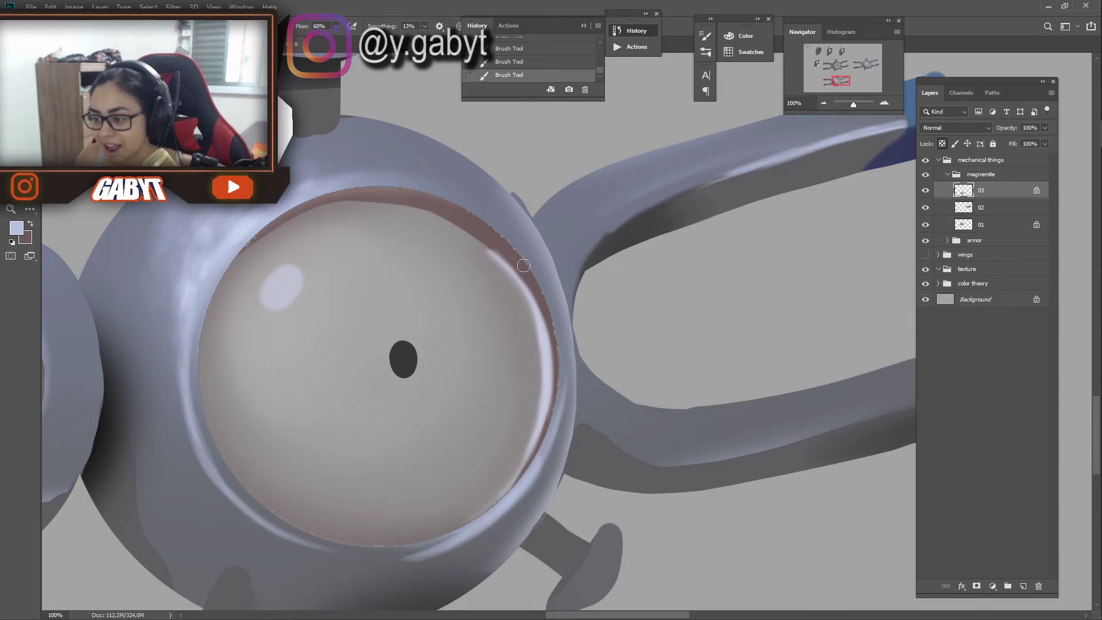
pyautogui.keyDown('alt'); pyautogui.click(404, 359); pyautogui.keyUp('alt')
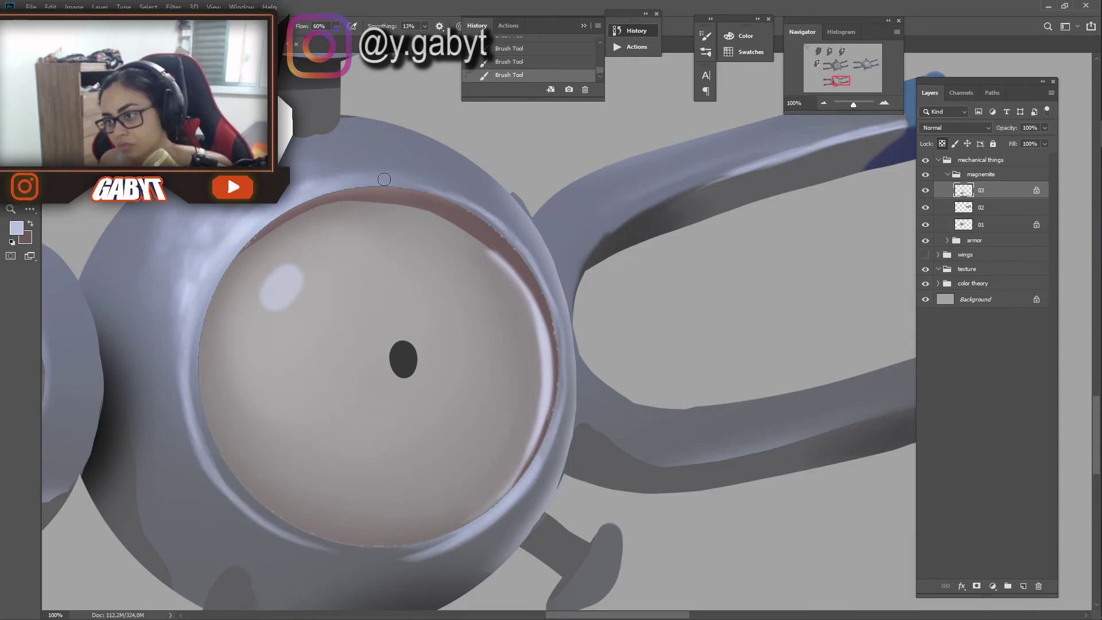
pyautogui.moveTo(504, 237)
pyautogui.mouseDown()
pyautogui.moveTo(454, 207)
pyautogui.moveTo(296, 201)
pyautogui.mouseUp()
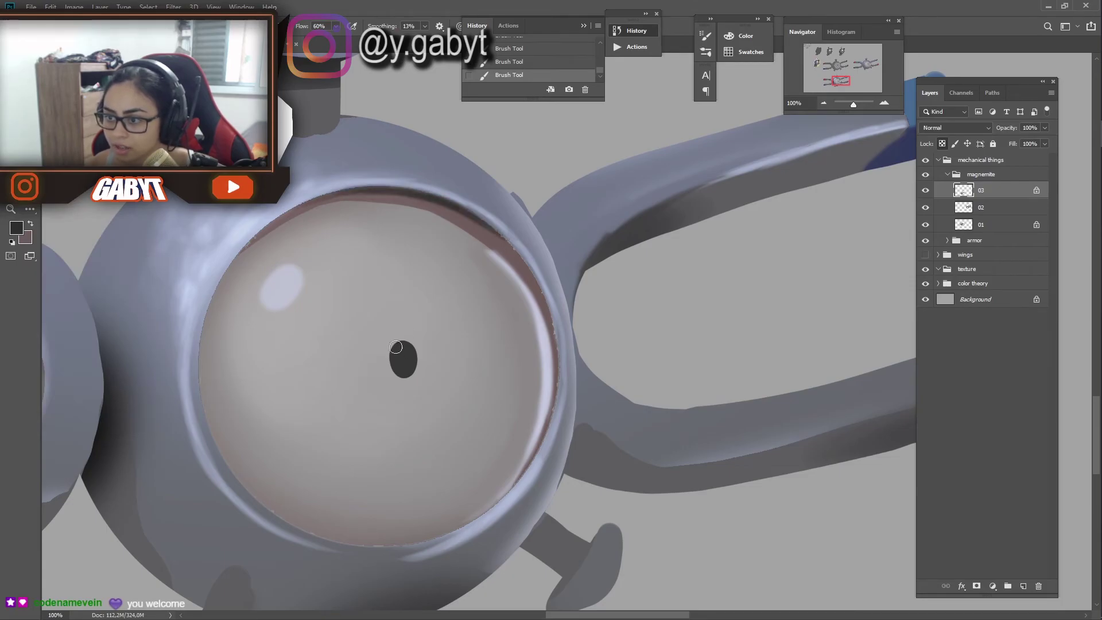
pyautogui.moveTo(482, 228); pyautogui.dragTo(546, 362)
# Shade the lower-left of the screw stem base
pyautogui.moveTo(853, 104); pyautogui.dragTo(852, 106)
pyautogui.scroll(2, 517, 459)
pyautogui.scroll(1, 545, 401)
pyautogui.scroll(1, 574, 374)
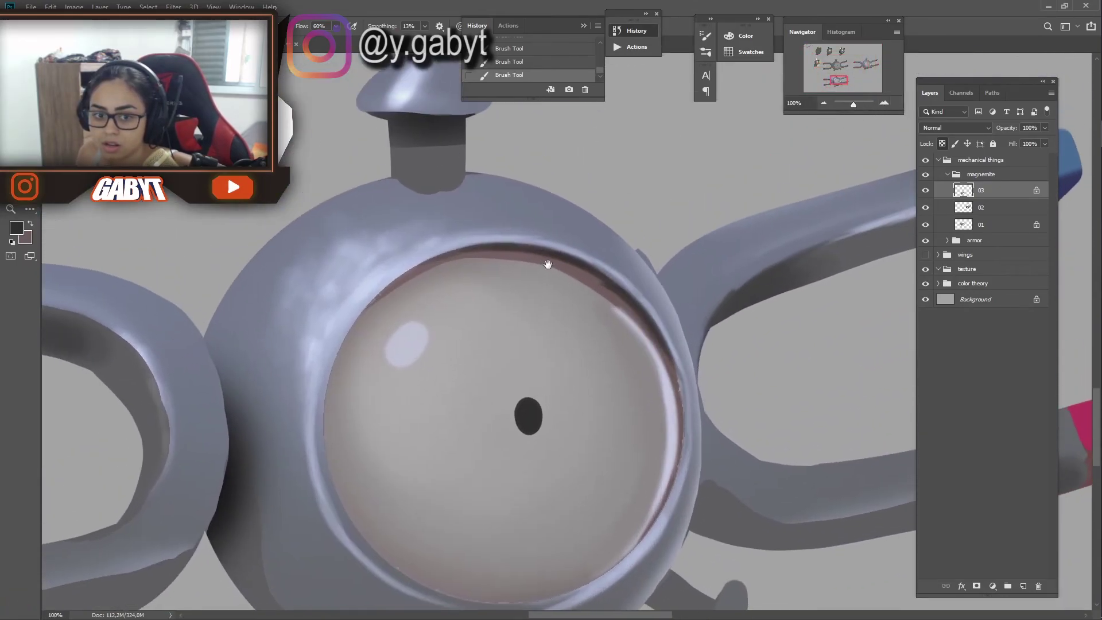
pyautogui.scroll(1, 600, 342)
pyautogui.moveTo(452, 248); pyautogui.dragTo(483, 269)
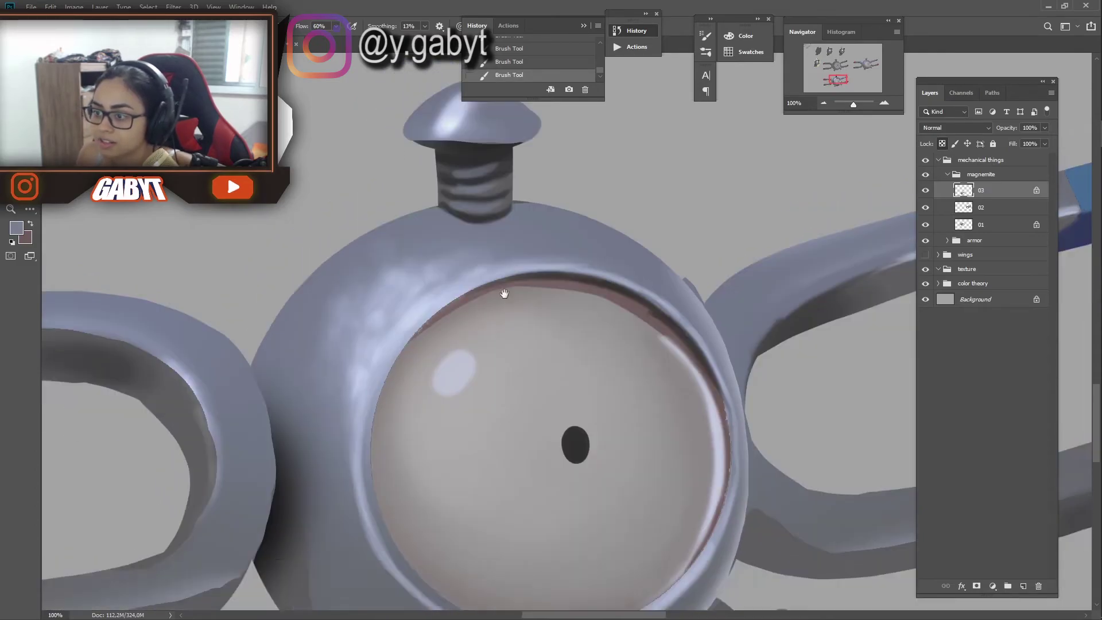
pyautogui.scroll(-5, 474, 241)
# Unlock layer 03 and undo the eraser marks on the foot
pyautogui.press('e')
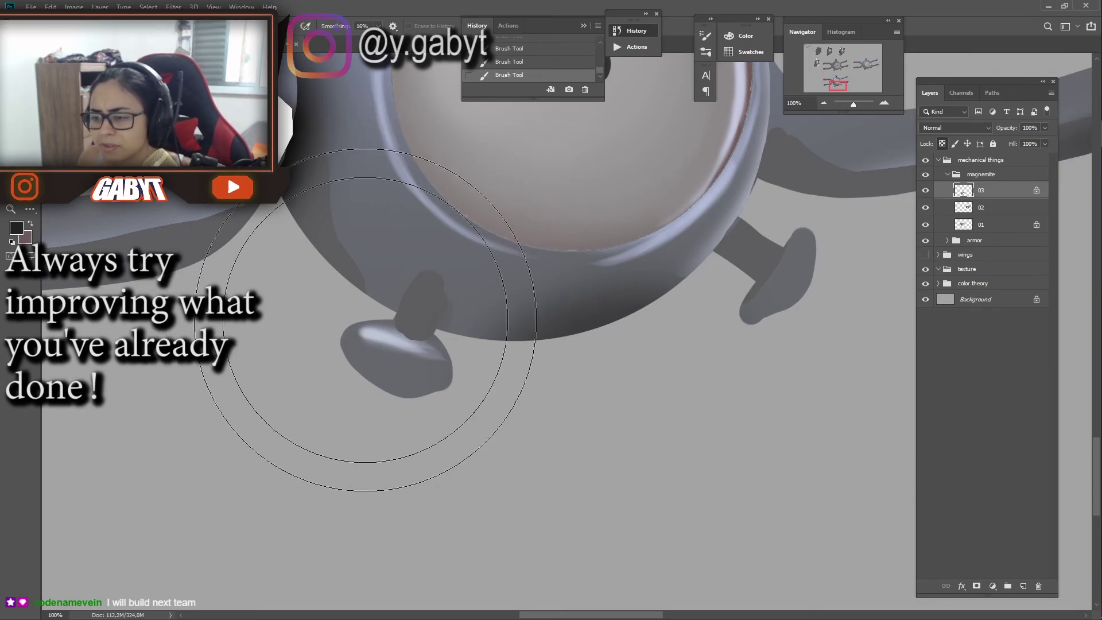
pyautogui.press('[')
pyautogui.press('[')
pyautogui.press('[')
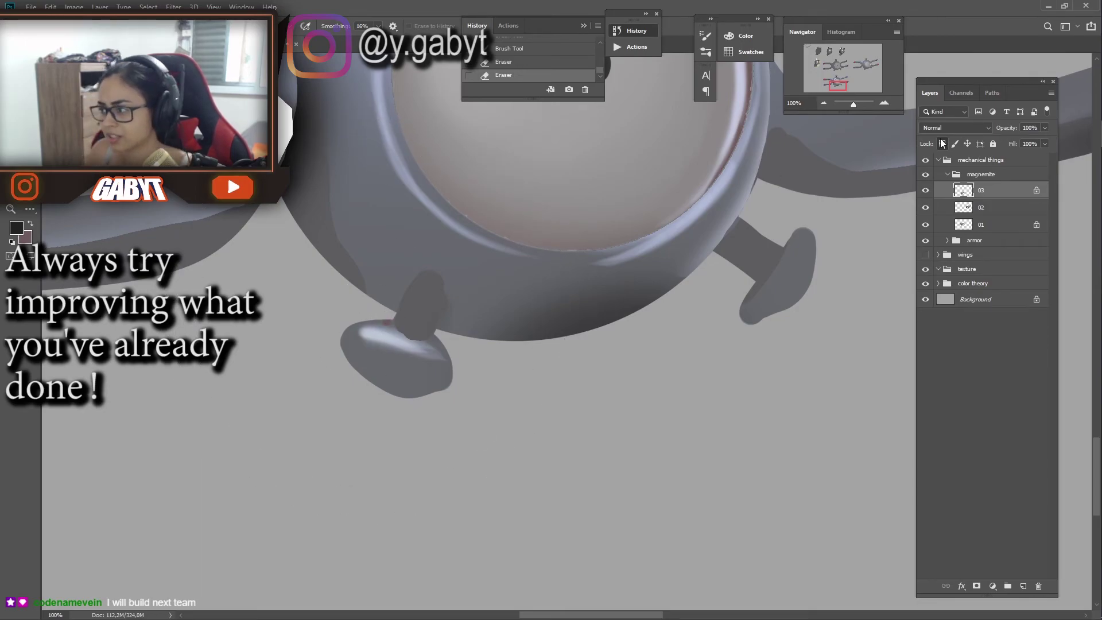
pyautogui.click(942, 143)
pyautogui.hotkey('ctrl', 'z')
pyautogui.hotkey('ctrl', 'z')
pyautogui.hotkey('ctrl', 'z')
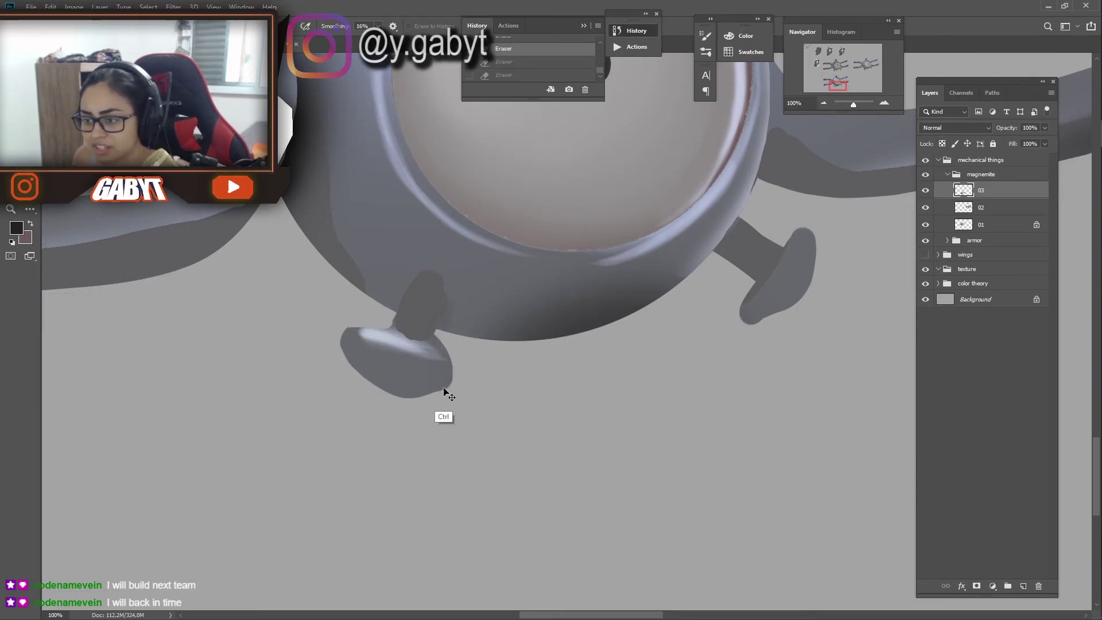
pyautogui.press('b')
# Repaint the left foot lighter, smooth its bottom edge, and add highlight rings on the leg
pyautogui.moveTo(361, 332)
pyautogui.mouseDown()
pyautogui.moveTo(425, 339)
pyautogui.moveTo(445, 361)
pyautogui.moveTo(425, 344)
pyautogui.mouseUp()
pyautogui.moveTo(356, 350); pyautogui.dragTo(440, 379)
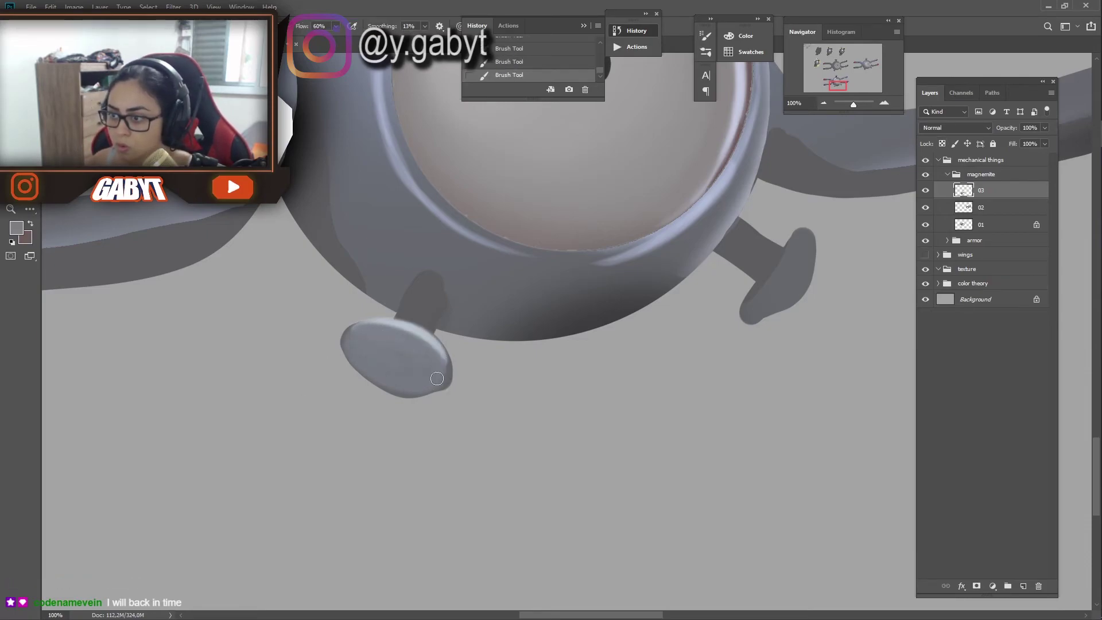
pyautogui.moveTo(378, 333); pyautogui.dragTo(448, 385)
pyautogui.press('e')
pyautogui.moveTo(379, 397); pyautogui.dragTo(448, 386)
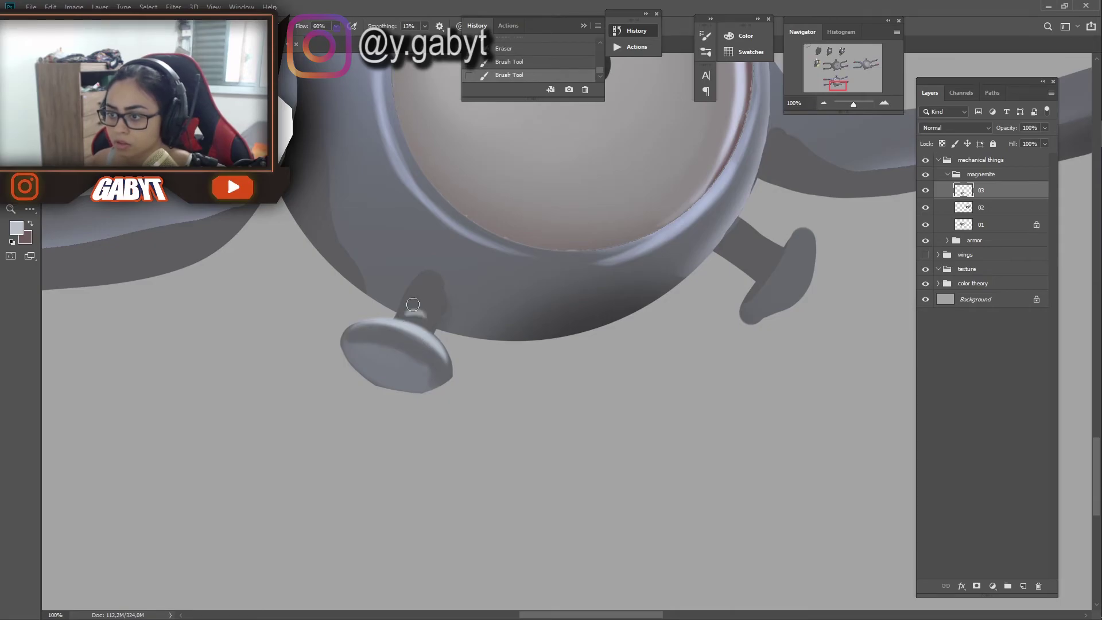
pyautogui.moveTo(413, 305); pyautogui.dragTo(422, 284)
pyautogui.scroll(2, 512, 403)
pyautogui.hscroll(3, 512, 403)
# Highlight the underside of the lower right magnet arm
pyautogui.press('e')
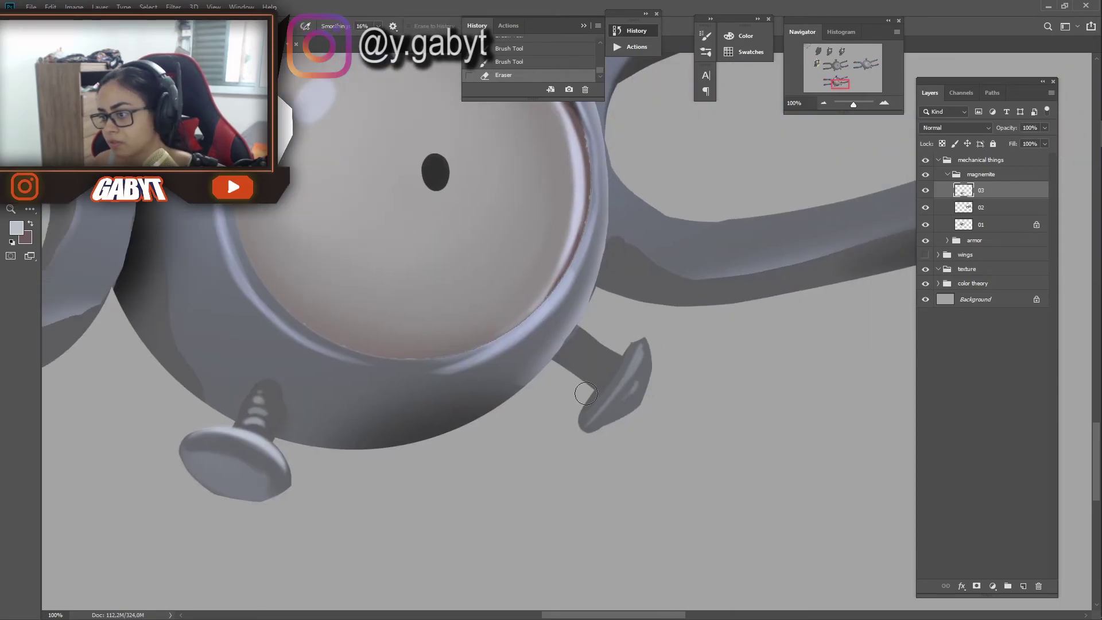
pyautogui.press('b')
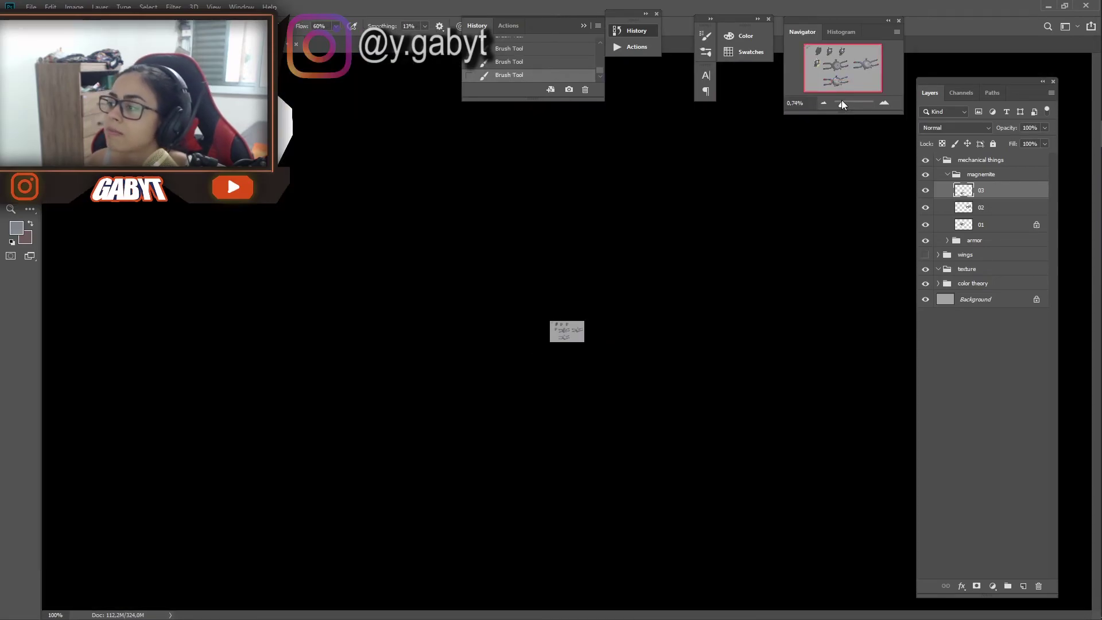
pyautogui.moveTo(854, 104); pyautogui.dragTo(854, 104)
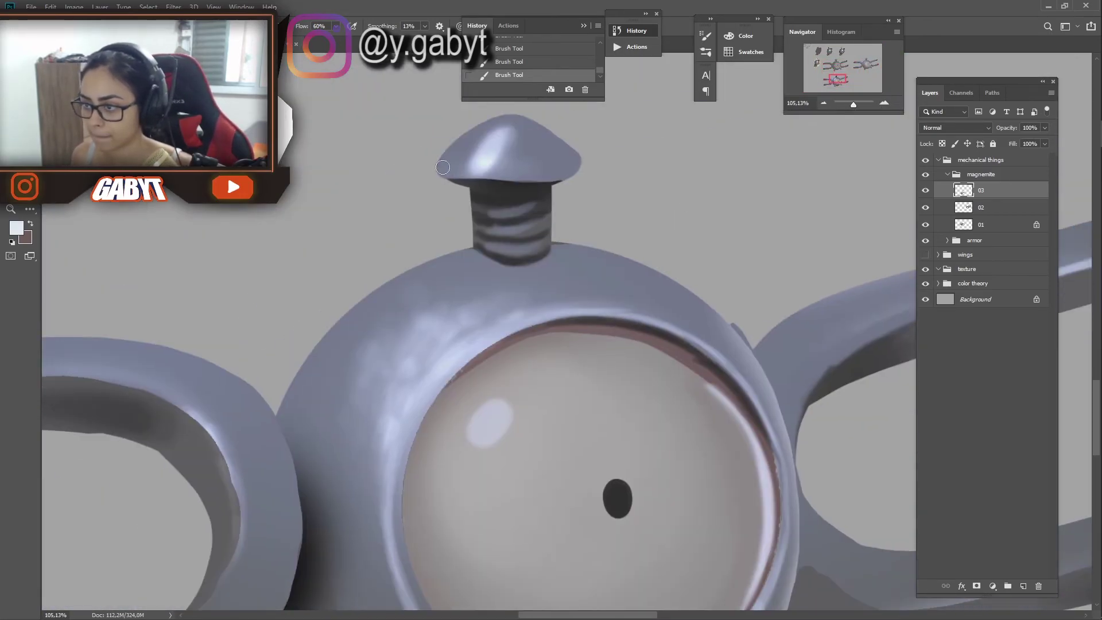
pyautogui.moveTo(395, 304); pyautogui.dragTo(547, 195)
pyautogui.moveTo(777, 180)
pyautogui.mouseDown()
pyautogui.moveTo(564, 273)
pyautogui.moveTo(363, 226)
pyautogui.mouseUp()
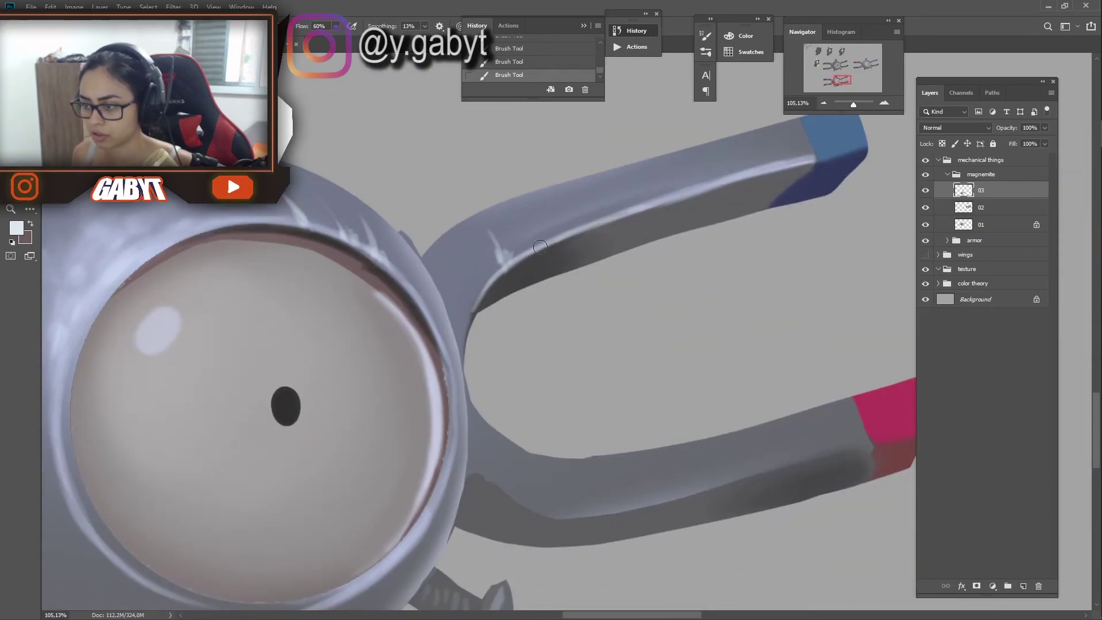
pyautogui.moveTo(457, 281); pyautogui.dragTo(322, 125)
pyautogui.moveTo(625, 319)
pyautogui.mouseDown()
pyautogui.moveTo(482, 353)
pyautogui.moveTo(367, 360)
pyautogui.moveTo(934, 290)
pyautogui.mouseUp()
# Highlight the left arm's underside and the body's lower inner rim, then fit the document
pyautogui.moveTo(111, 376); pyautogui.dragTo(275, 327)
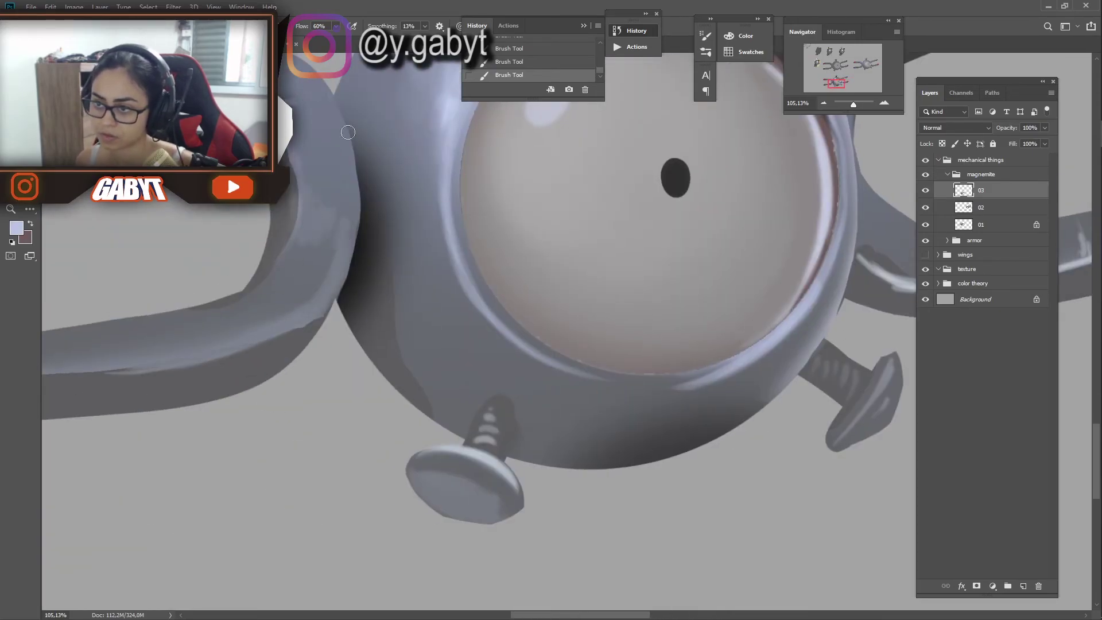
pyautogui.moveTo(468, 263); pyautogui.dragTo(448, 166)
pyautogui.moveTo(548, 284); pyautogui.dragTo(716, 267)
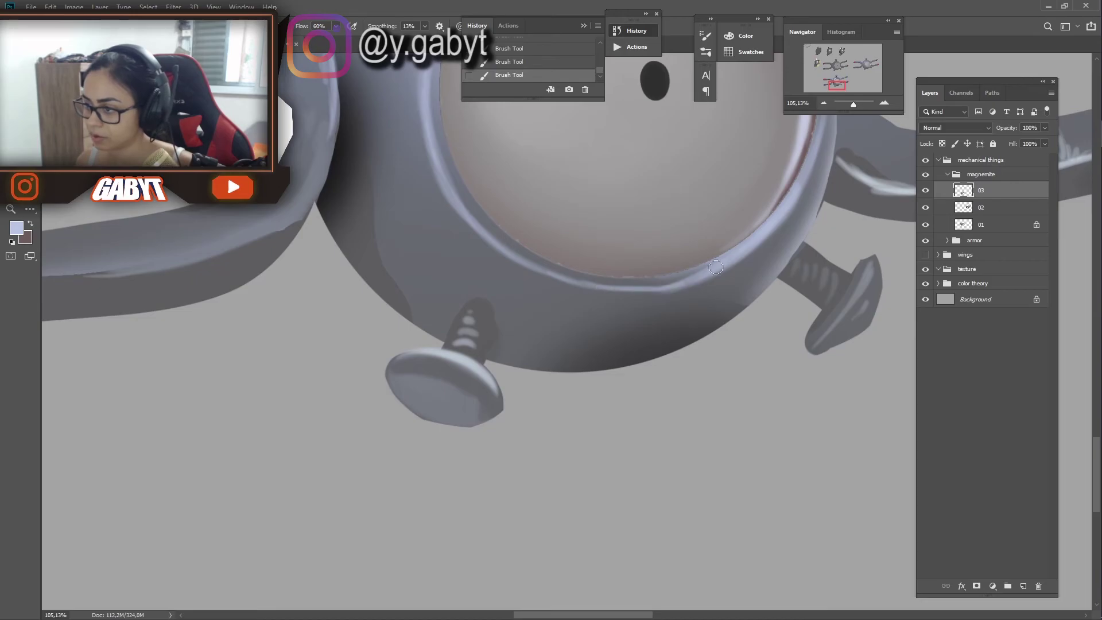
pyautogui.hotkey('ctrl', '0')
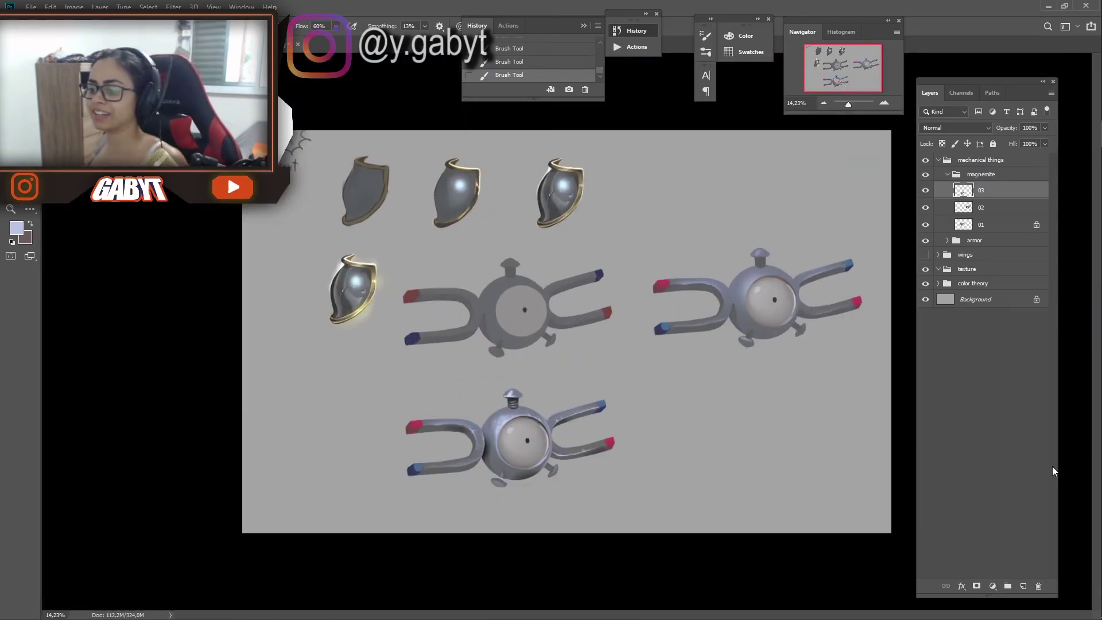
# Save the painting progress and zoom in on a magnet arm
pyautogui.hotkey('ctrl', 's')
pyautogui.scroll(5, 559, 382)
pyautogui.moveTo(459, 516); pyautogui.dragTo(556, 197)
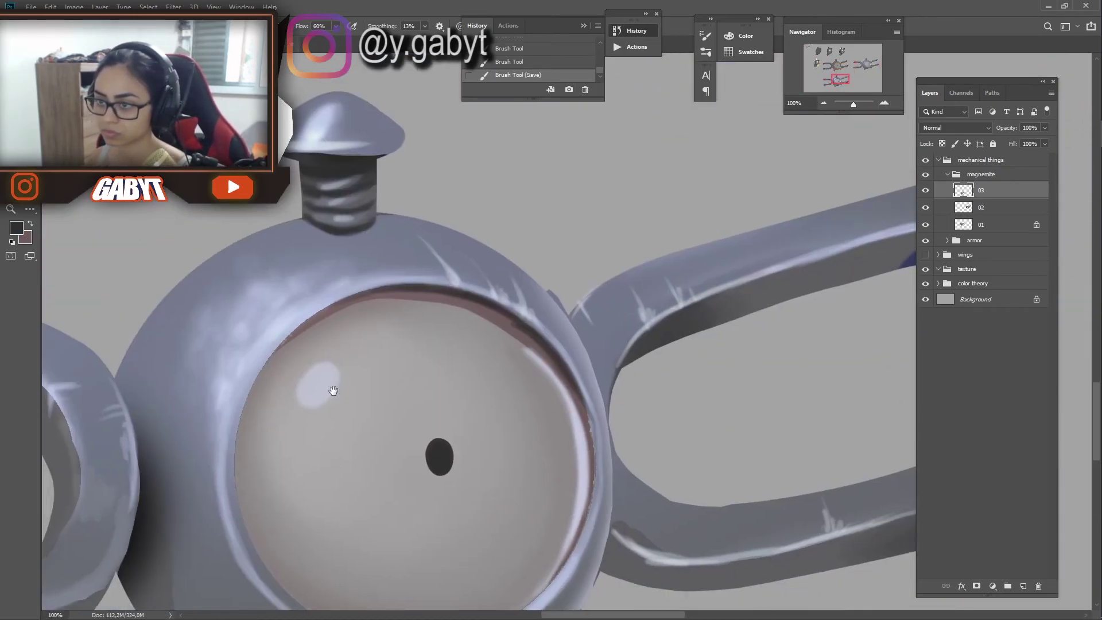
pyautogui.moveTo(301, 545); pyautogui.dragTo(301, 202)
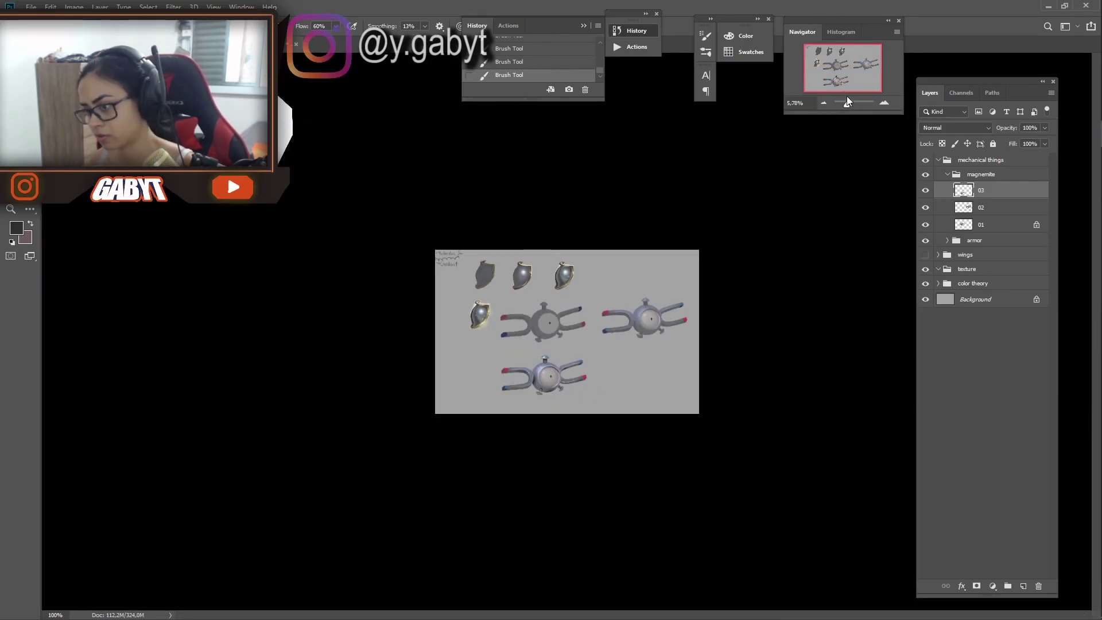
pyautogui.moveTo(801, 120)
pyautogui.mouseDown()
pyautogui.moveTo(525, 164)
pyautogui.moveTo(223, 147)
pyautogui.mouseUp()
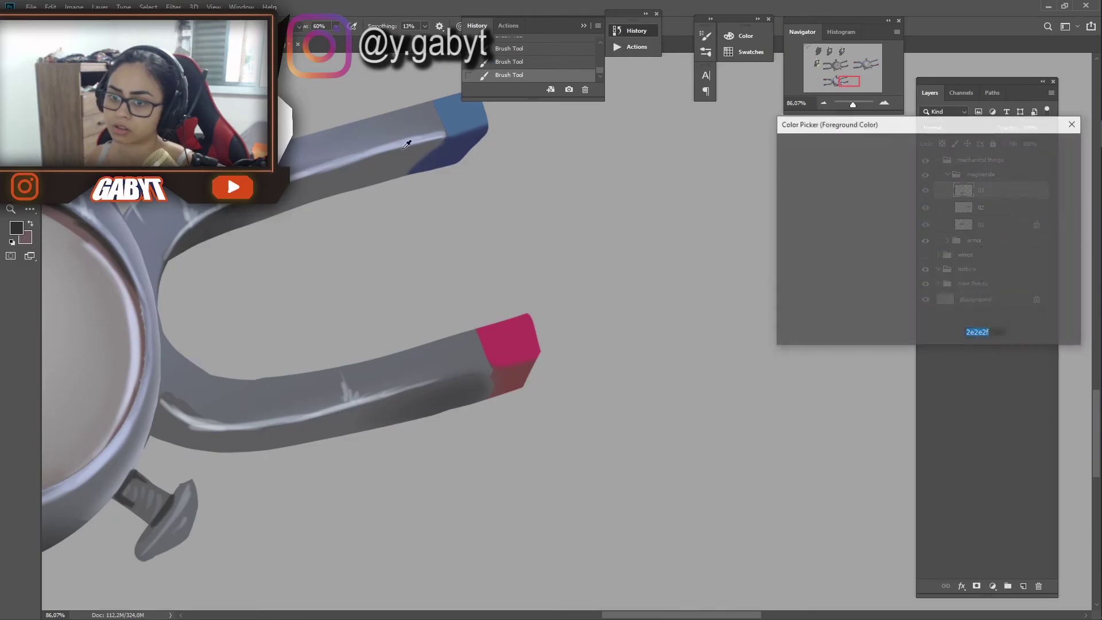
# Paint light blue highlights on the blue magnet tip
pyautogui.click(450, 123)
pyautogui.press('Return')
pyautogui.moveTo(463, 144); pyautogui.dragTo(518, 239)
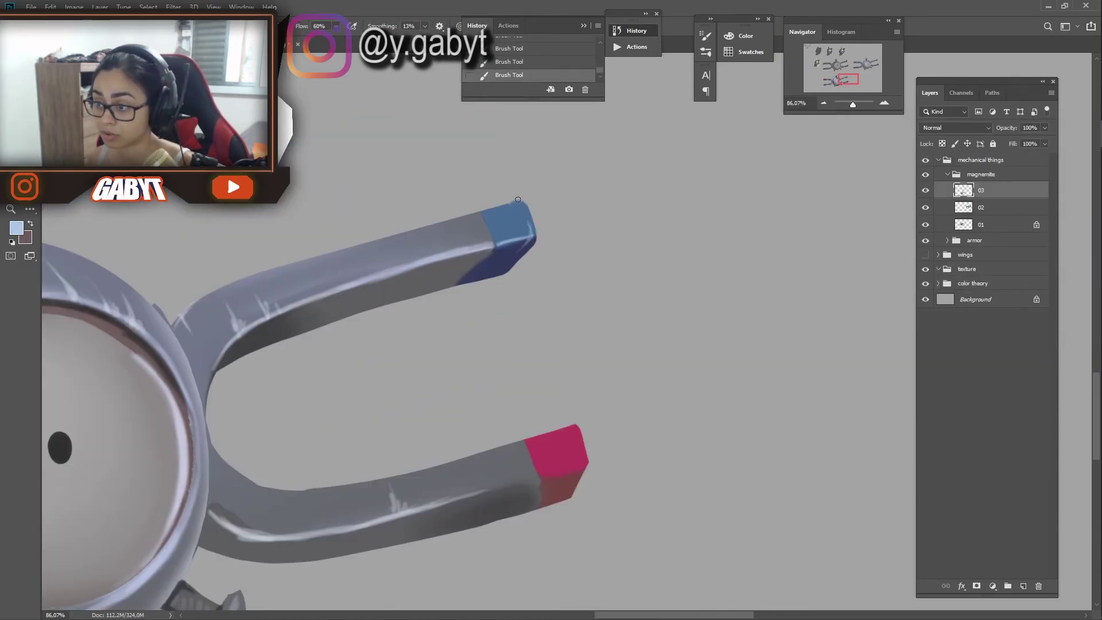
# Paint a light pink highlight across the red magnet tip
pyautogui.hscroll(-5, 484, 216)
pyautogui.hscroll(-5, 493, 335)
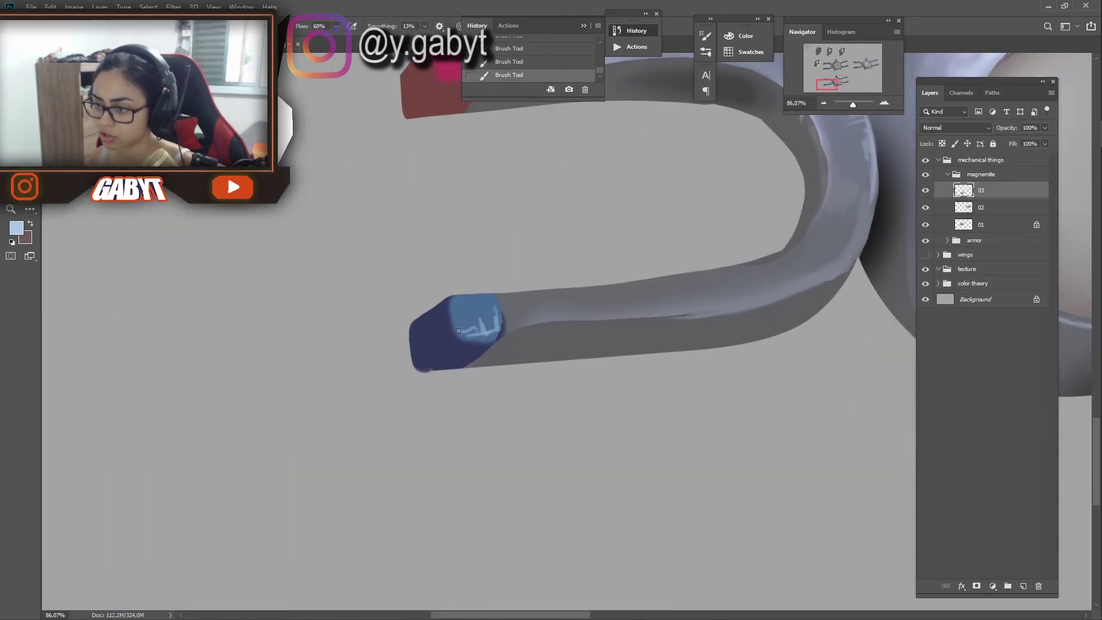
pyautogui.scroll(3, 442, 346)
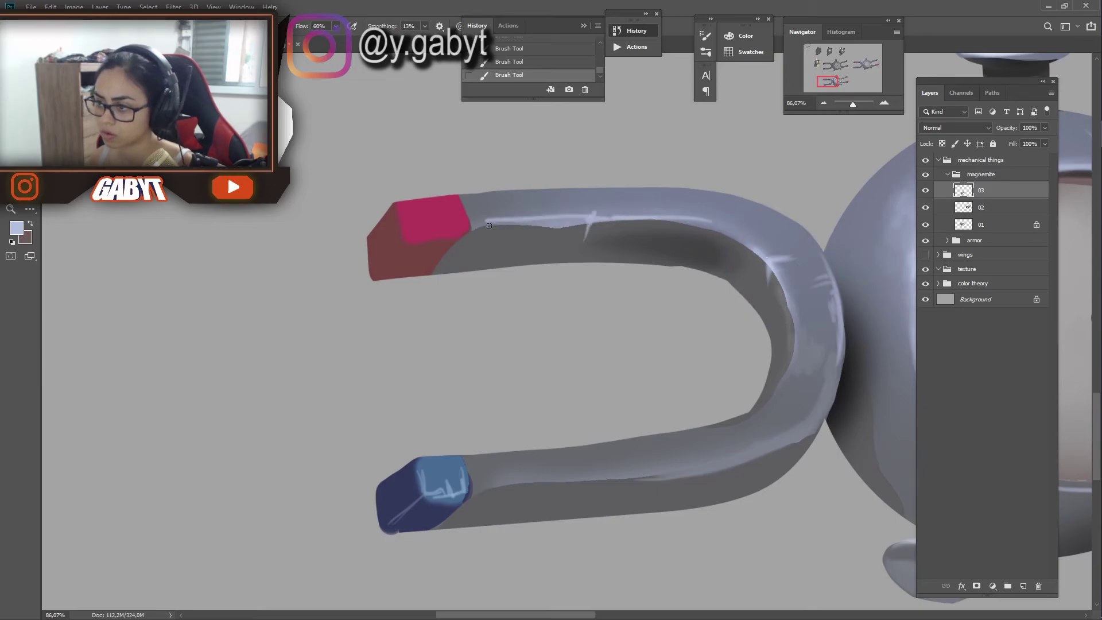
pyautogui.click(19, 232)
pyautogui.press('Return')
pyautogui.moveTo(467, 228); pyautogui.dragTo(407, 224)
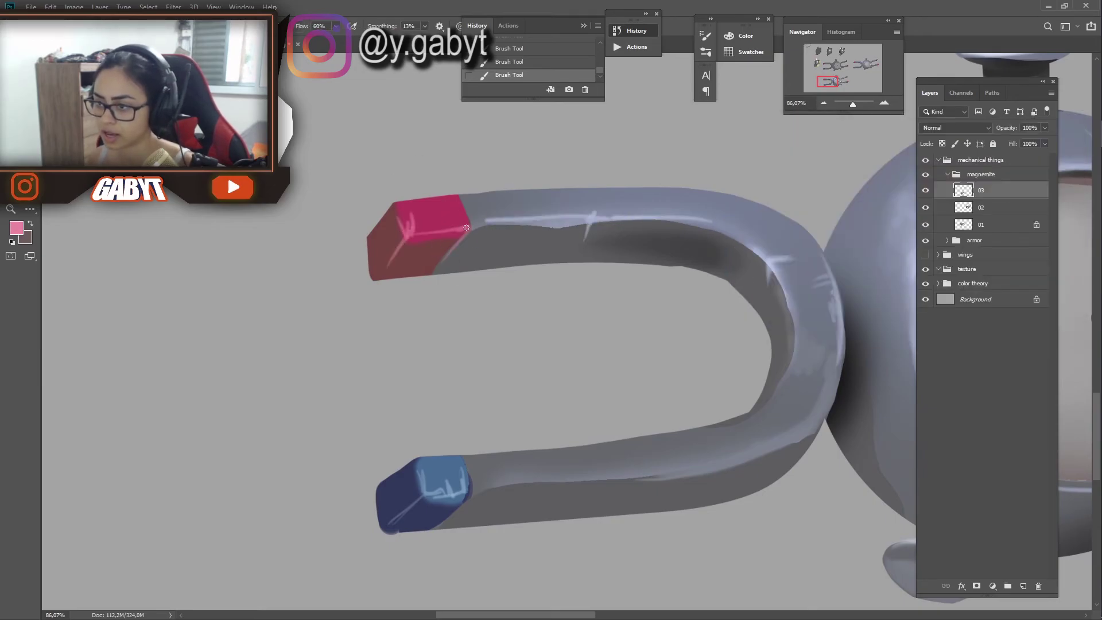
# Blend and smooth the scratchy shading on the grey arm
pyautogui.moveTo(853, 104); pyautogui.dragTo(854, 104)
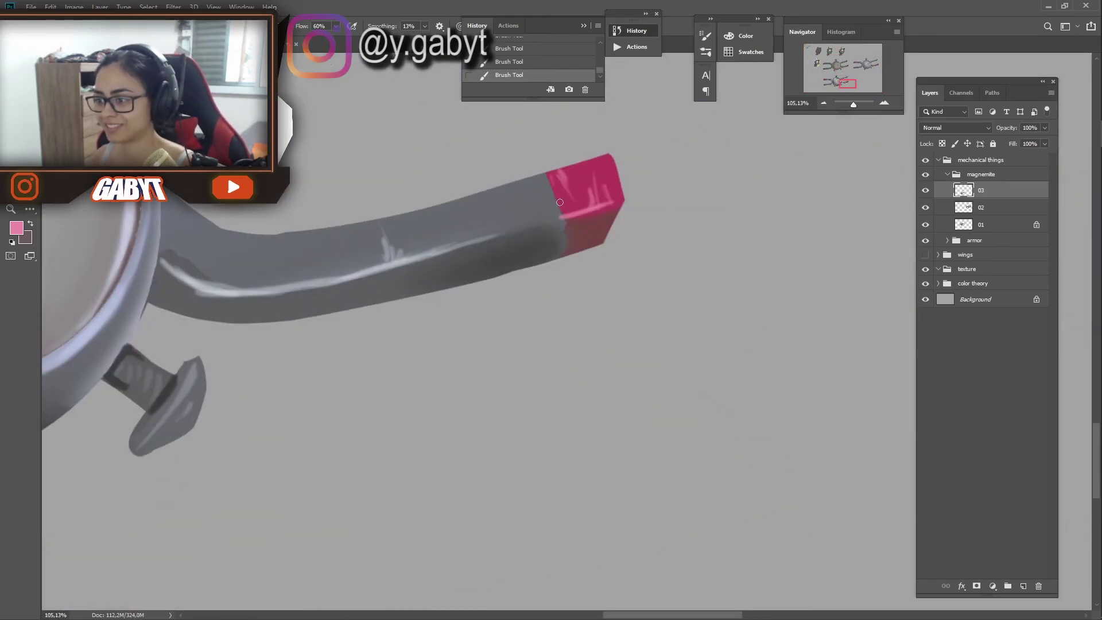
pyautogui.moveTo(560, 202); pyautogui.dragTo(348, 207)
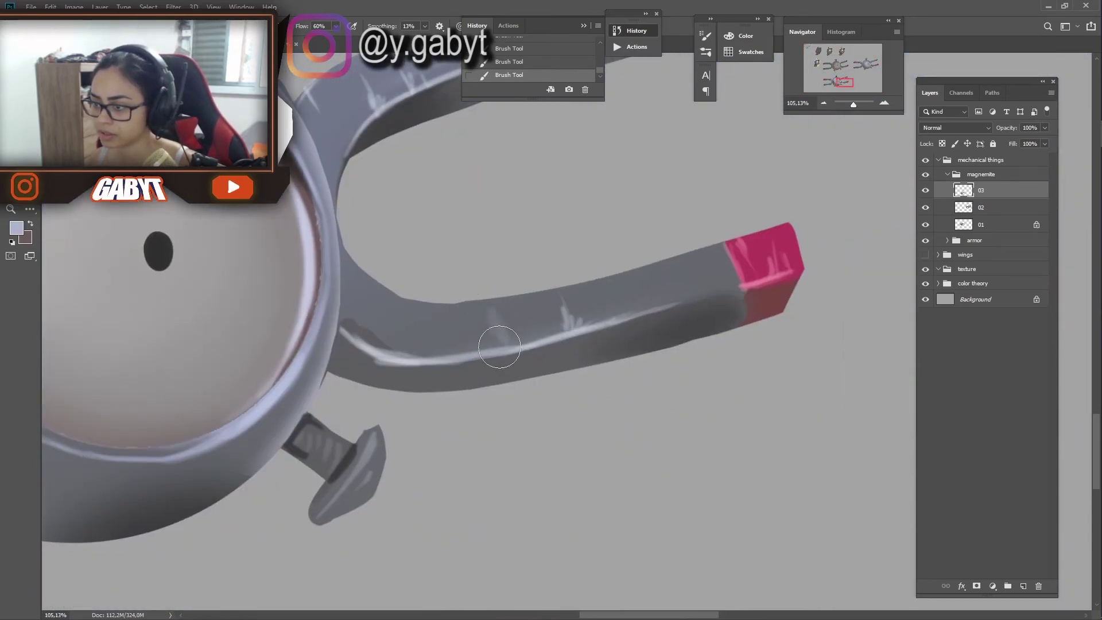
pyautogui.moveTo(499, 347); pyautogui.dragTo(706, 270)
pyautogui.moveTo(591, 304); pyautogui.dragTo(402, 333)
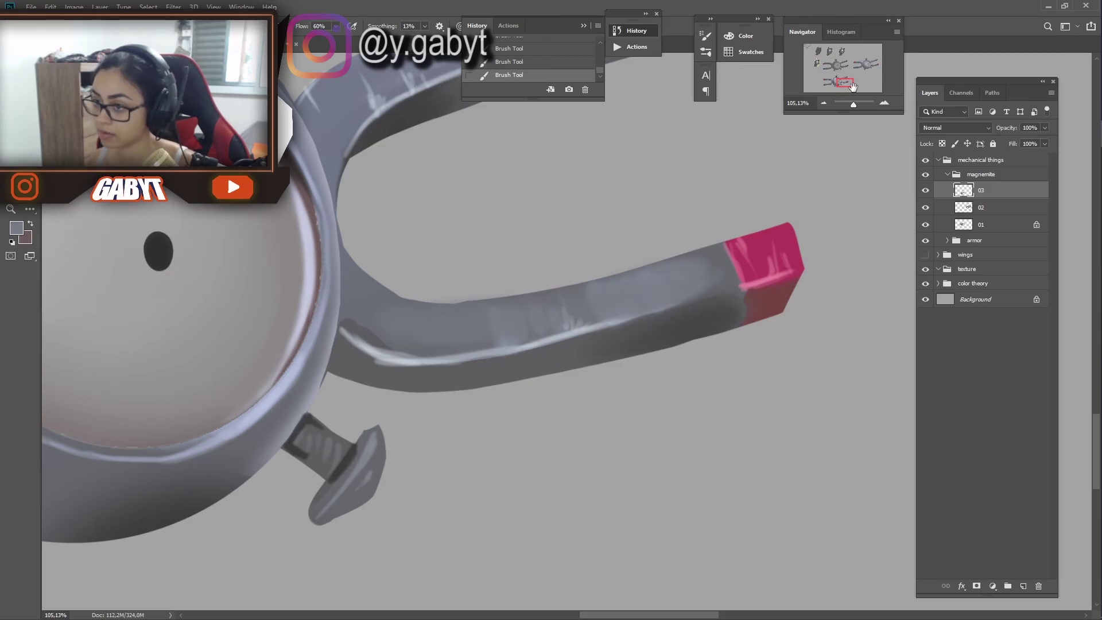
pyautogui.moveTo(853, 104); pyautogui.dragTo(850, 104)
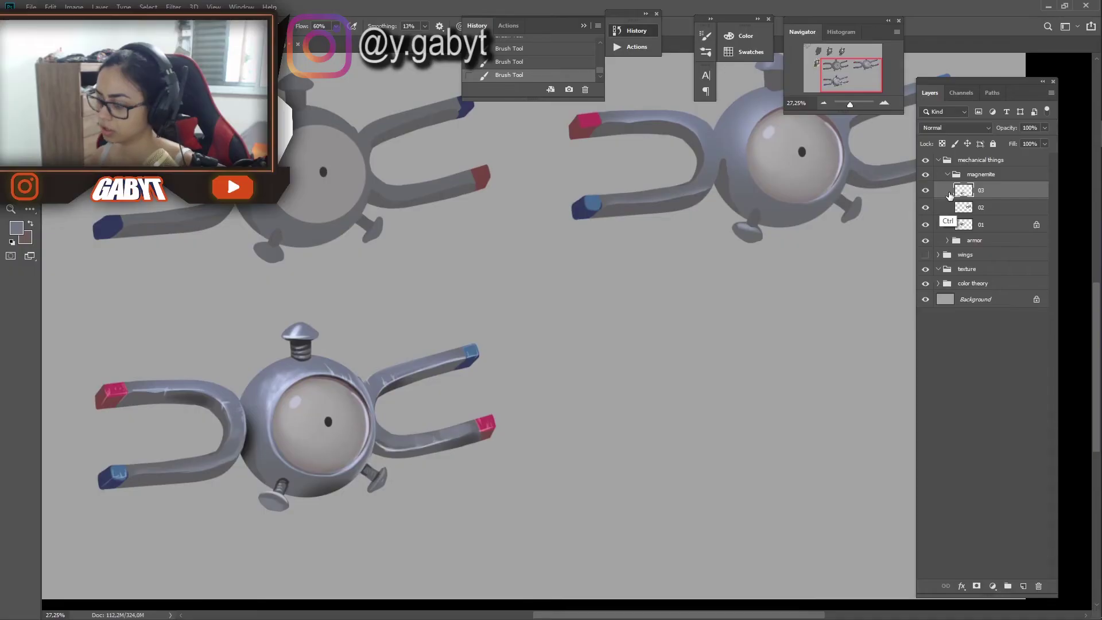
# Duplicate the Magnemite layer and move the copy beside the original, under the top-right one
pyautogui.hotkey('ctrl', 'j')
pyautogui.hotkey('ctrl', 't')
pyautogui.moveTo(334, 409)
pyautogui.mouseDown()
pyautogui.moveTo(867, 392)
pyautogui.moveTo(804, 409)
pyautogui.mouseUp()
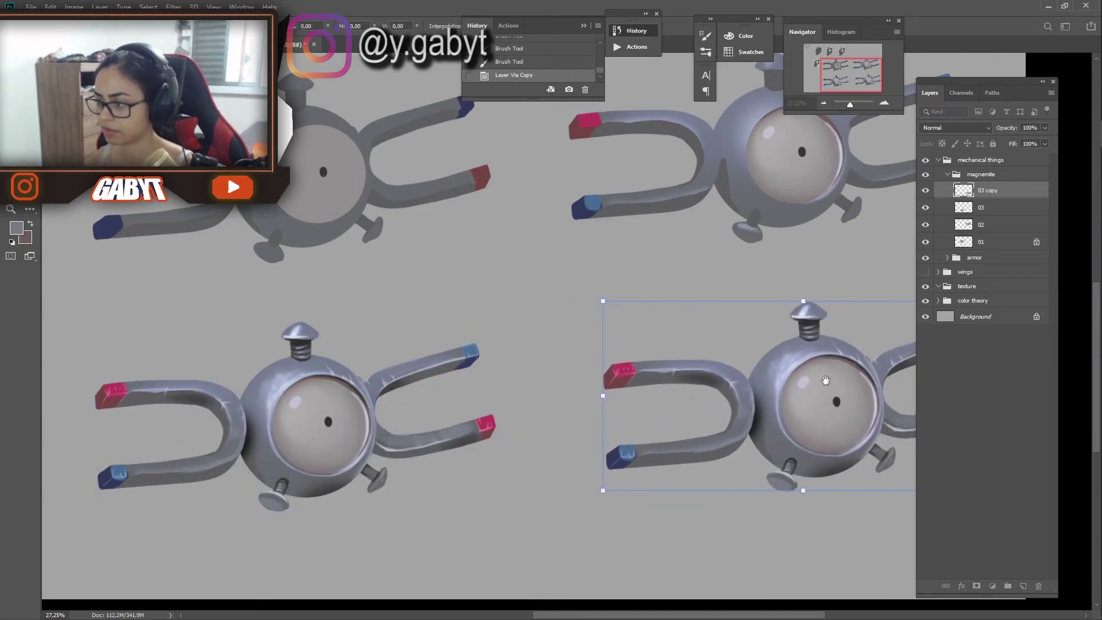
pyautogui.moveTo(824, 333); pyautogui.dragTo(622, 337)
pyautogui.press('Return')
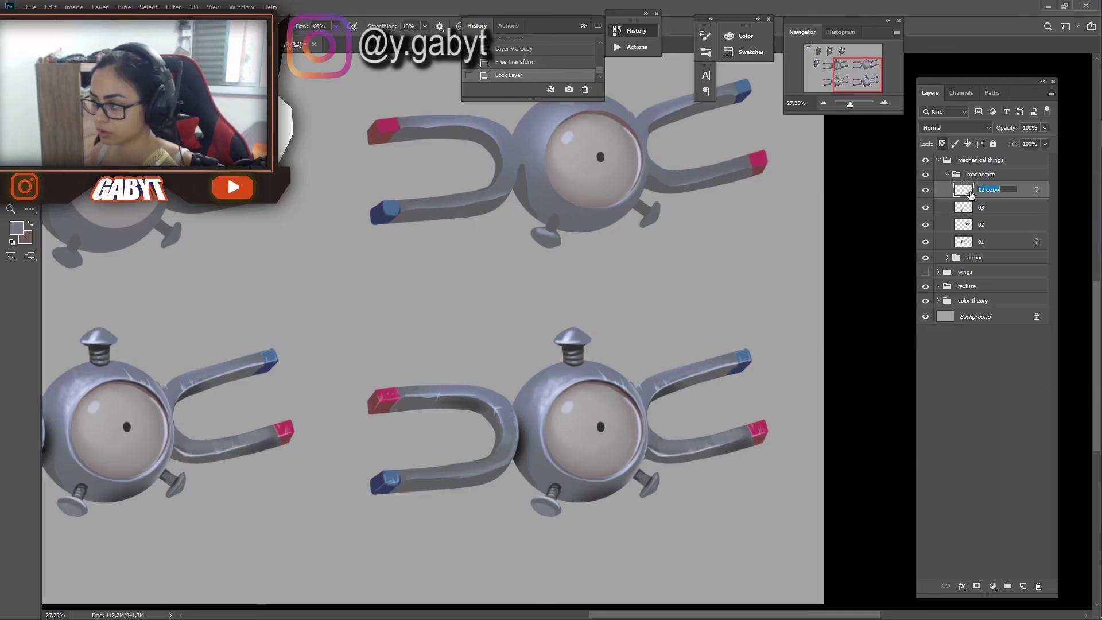
# Rename the new layer to 04
pyautogui.write('04')
pyautogui.press('Return')
pyautogui.moveTo(557, 437); pyautogui.dragTo(568, 342)
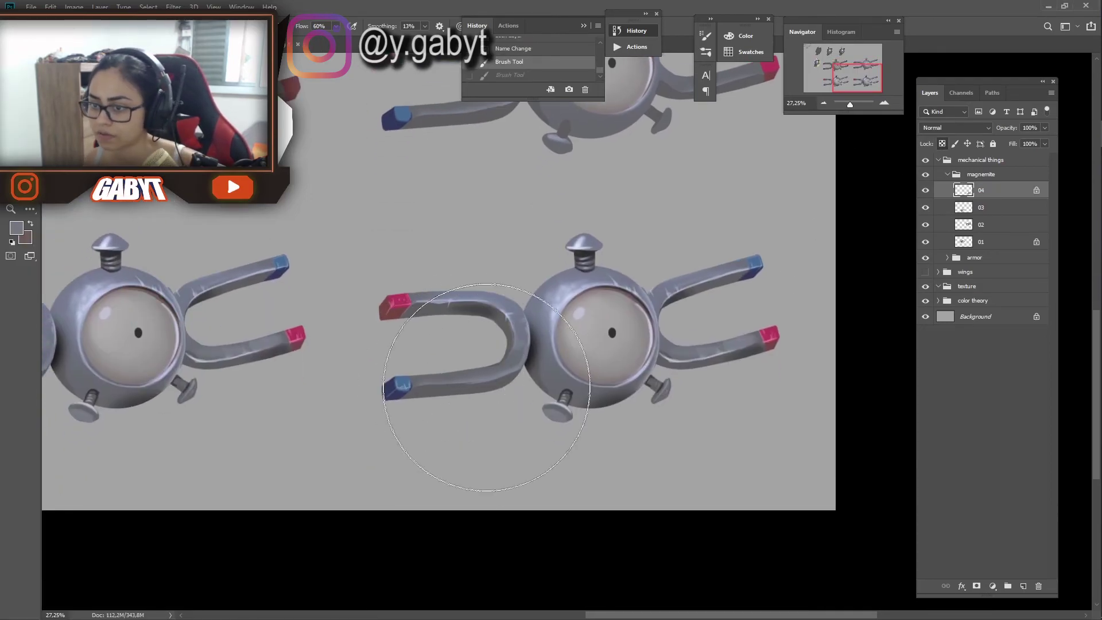
# Darken a magnet arm of the copy with muted red #a24e4a, then shift the paint colour to blue
pyautogui.click(15, 233)
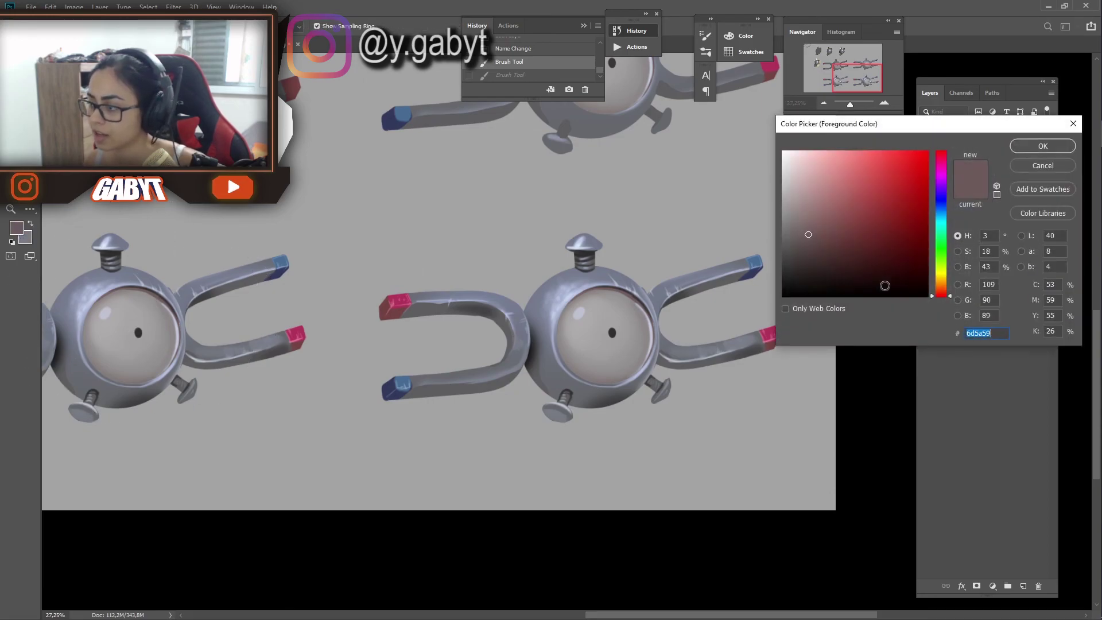
pyautogui.moveTo(879, 262); pyautogui.dragTo(862, 202)
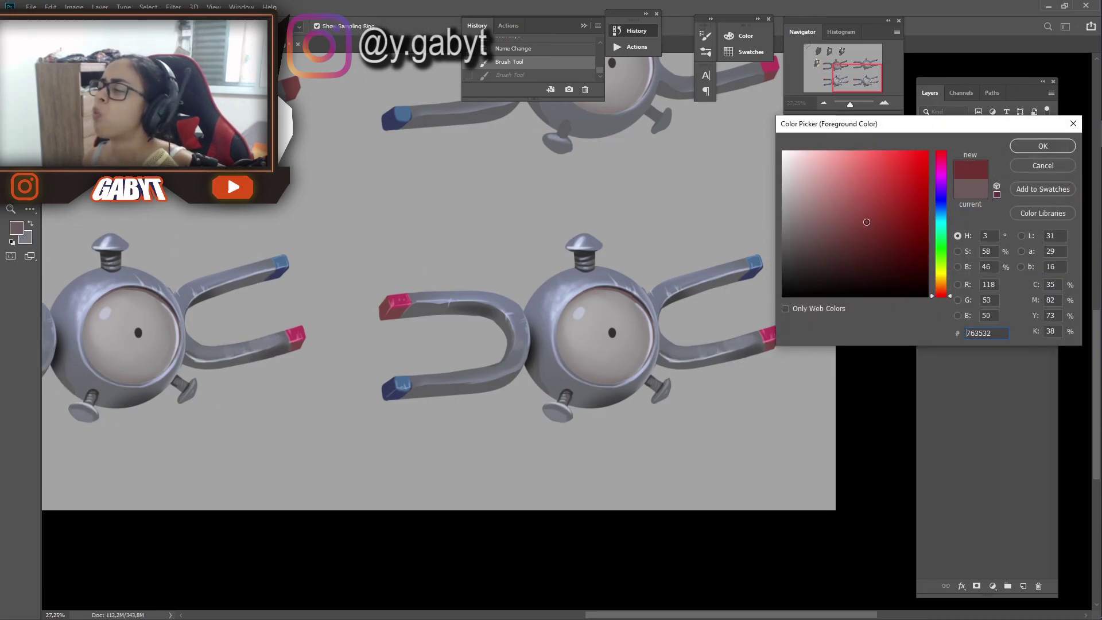
pyautogui.click(1037, 146)
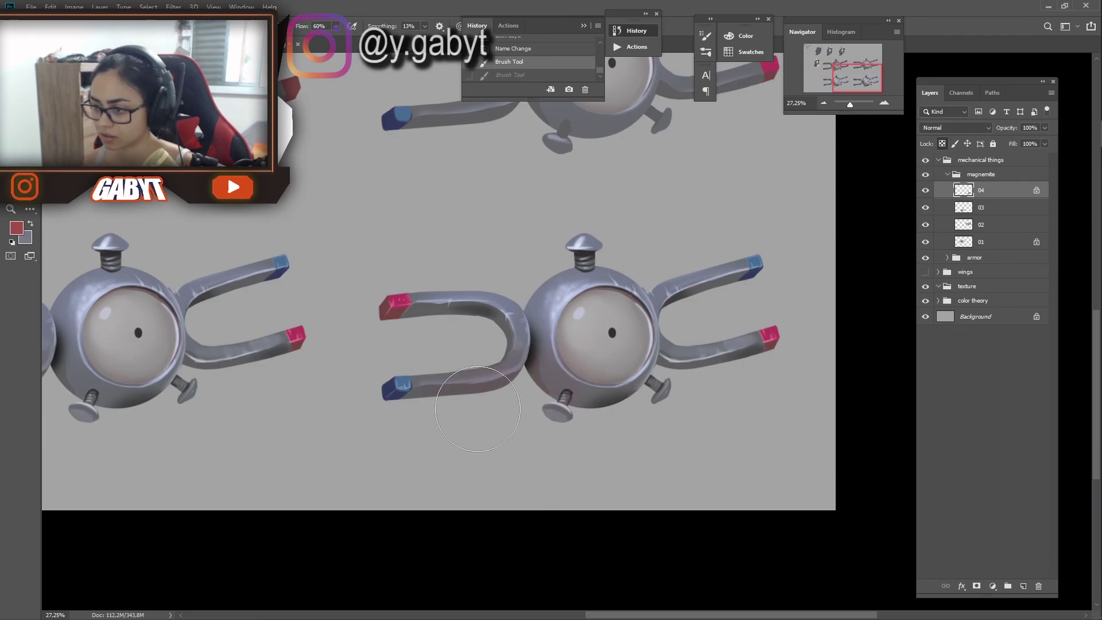
pyautogui.moveTo(451, 313); pyautogui.dragTo(461, 311)
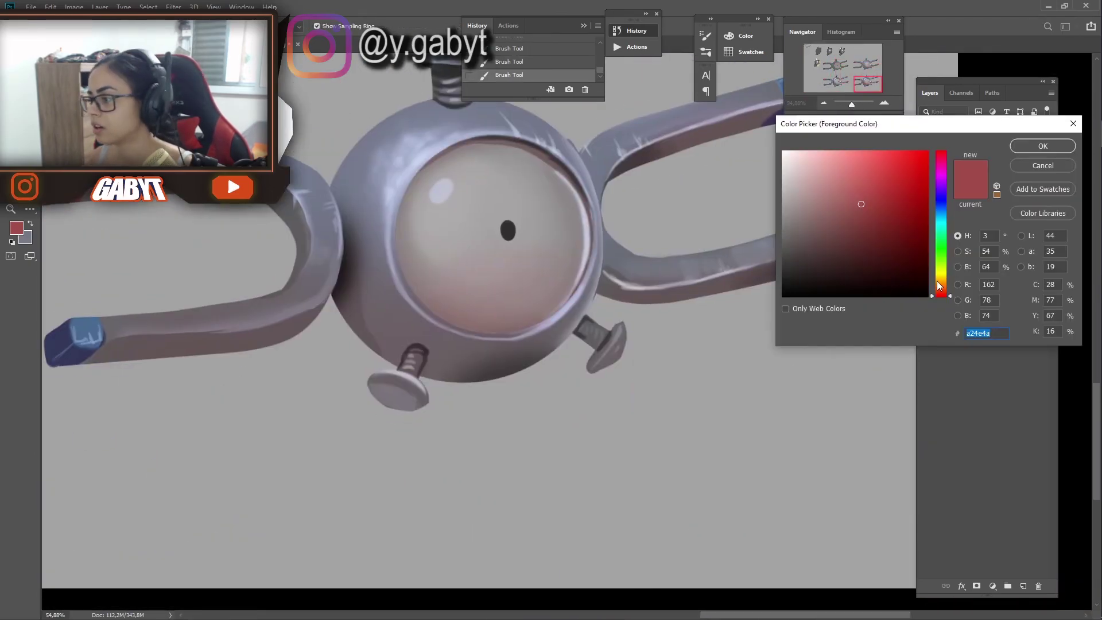
pyautogui.moveTo(945, 293); pyautogui.dragTo(939, 209)
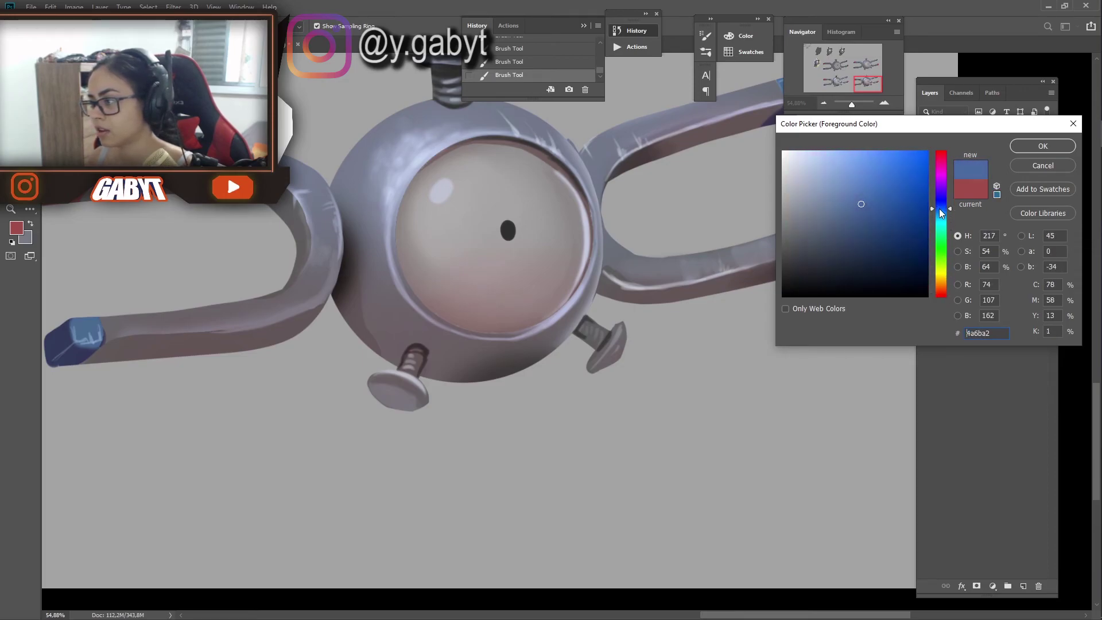
pyautogui.press('Return')
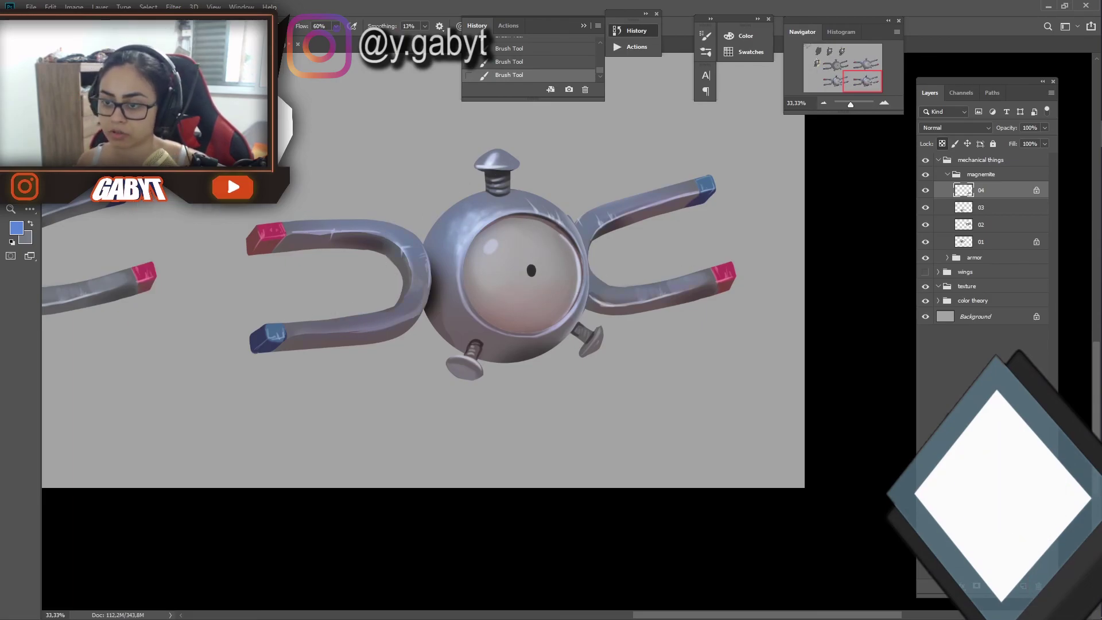
# Sample a lighter blue from the eye highlight and unlock layer 04, undoing a test stroke
pyautogui.keyDown('alt'); pyautogui.click(481, 244); pyautogui.keyUp('alt')
pyautogui.hotkey('ctrl', '/')
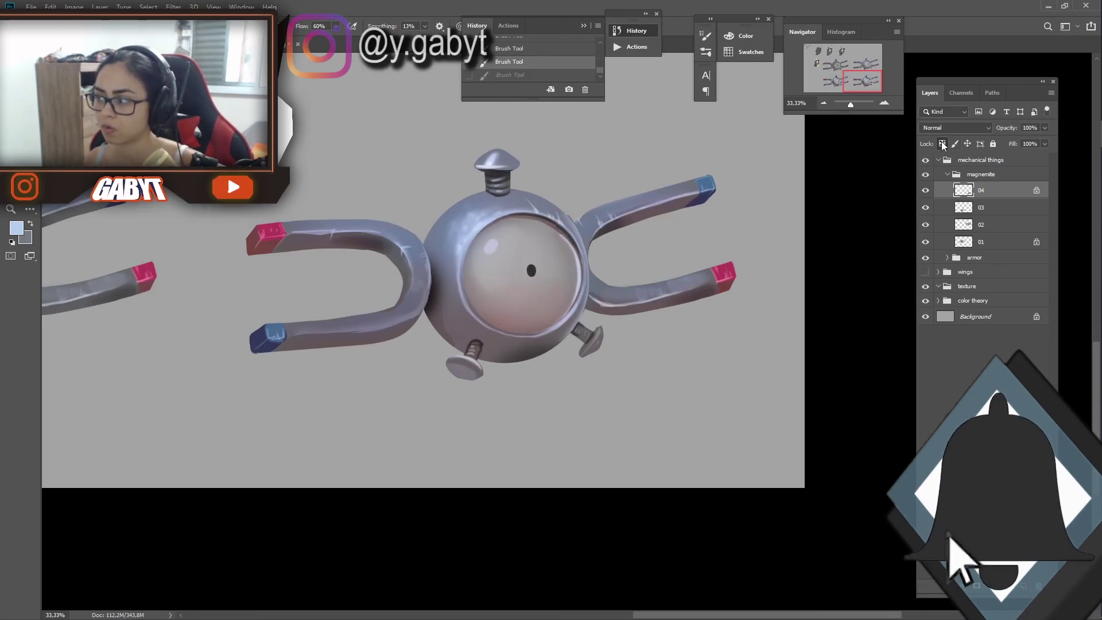
pyautogui.moveTo(488, 253); pyautogui.dragTo(503, 256)
pyautogui.hotkey('ctrl', 'z')
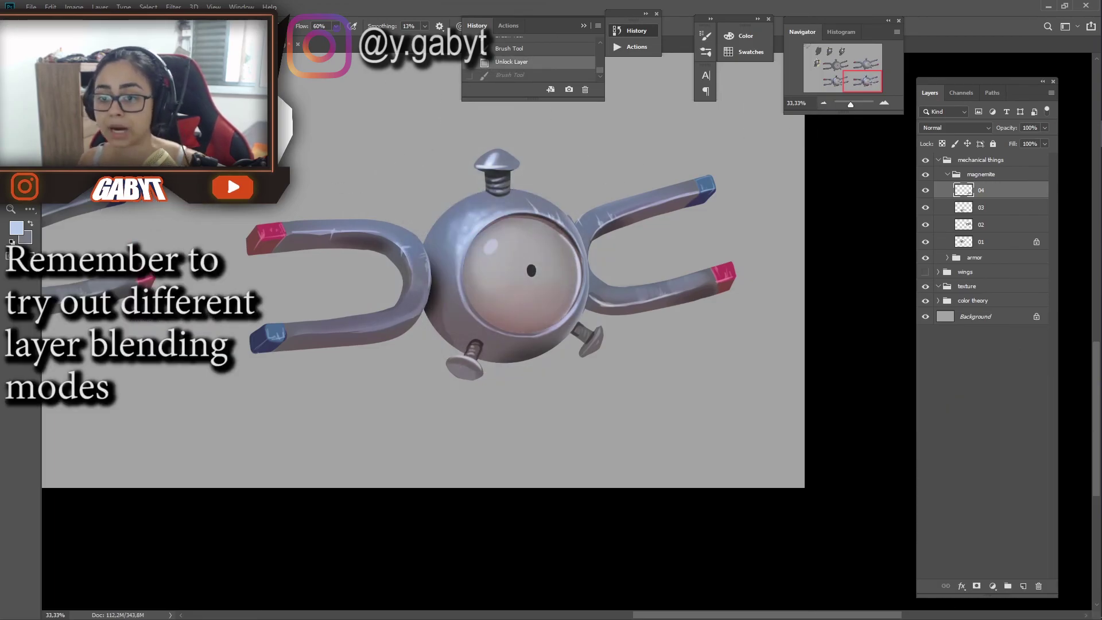
# Paint a soft deeper-blue glow around the body and eye, undoing the unwanted stroke
pyautogui.click(16, 228)
pyautogui.click(882, 183)
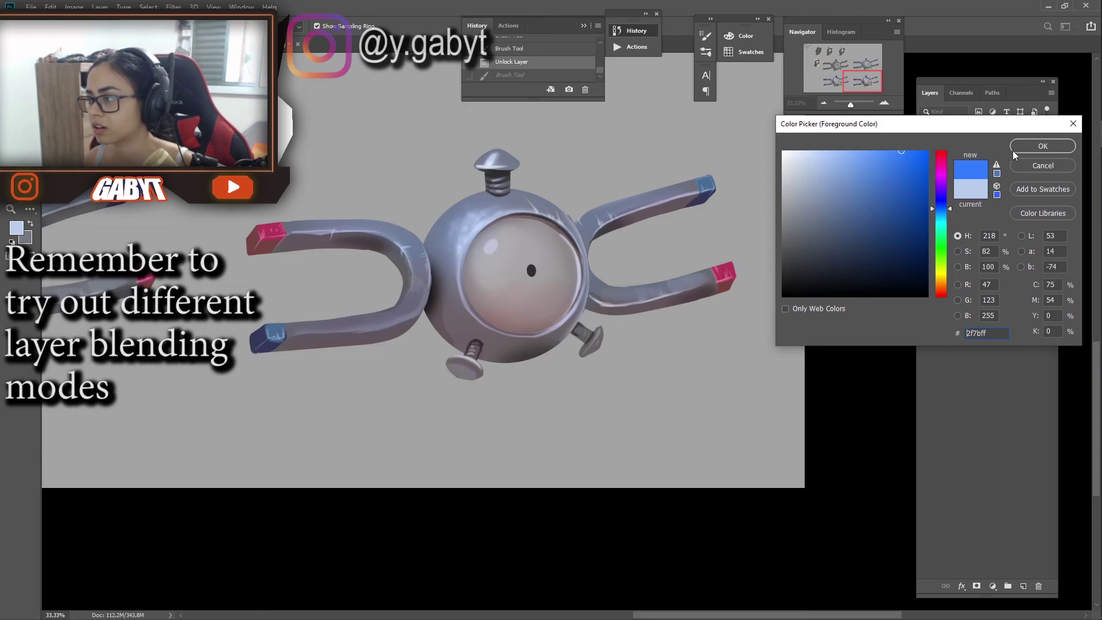
pyautogui.press('Return')
pyautogui.moveTo(465, 258); pyautogui.dragTo(495, 246)
pyautogui.click(17, 228)
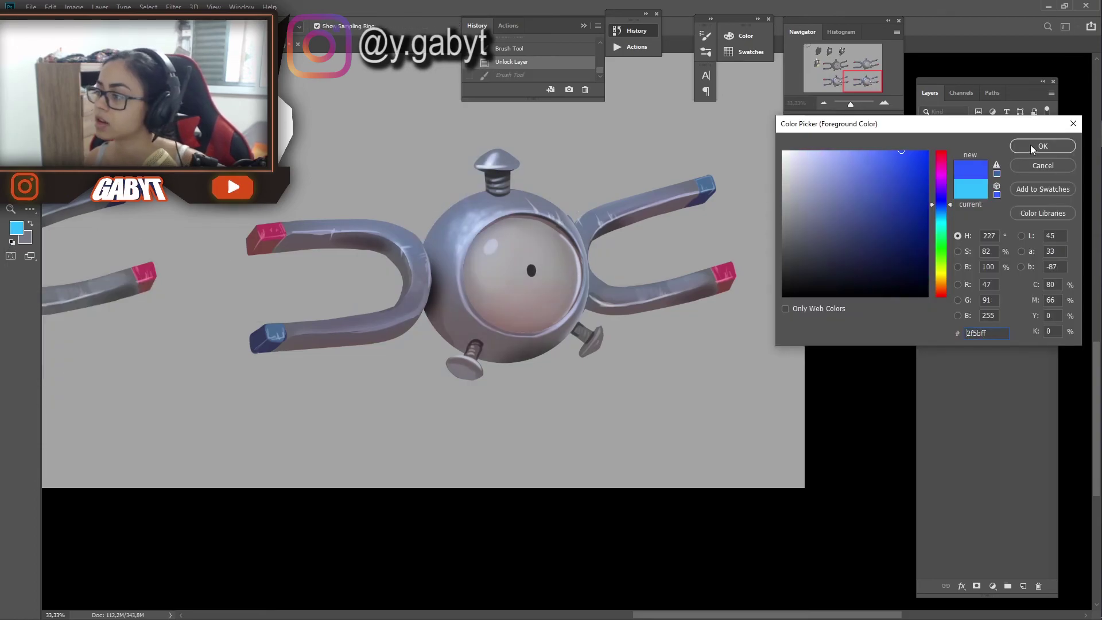
pyautogui.click(1053, 153)
pyautogui.moveTo(499, 251); pyautogui.dragTo(491, 300)
pyautogui.hotkey('ctrl', 'z')
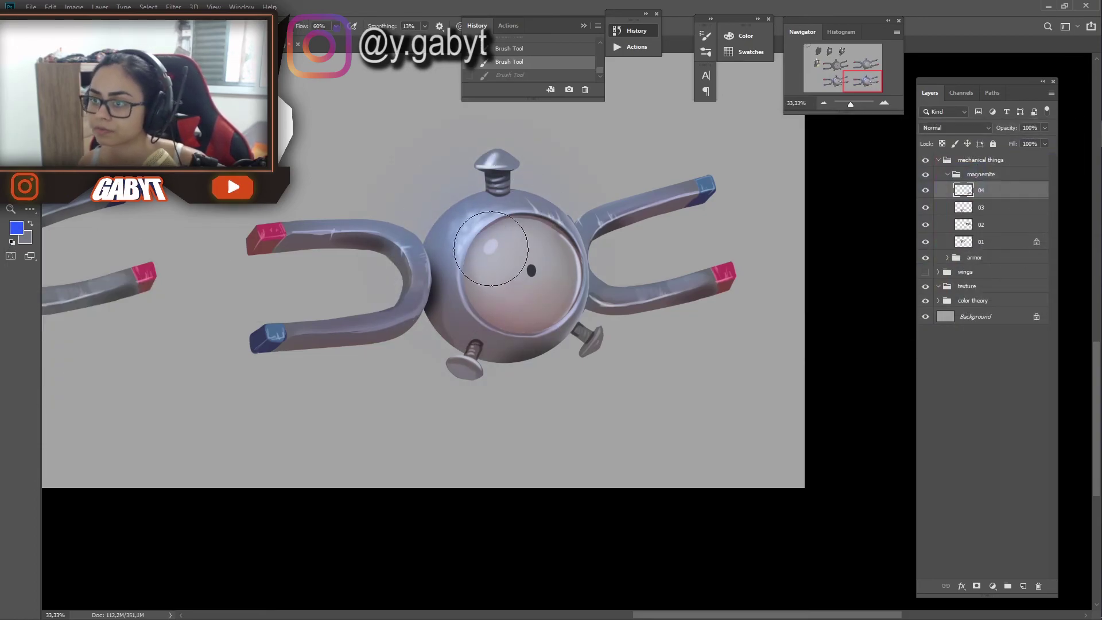
# Choose orange as the paint colour and bring the bottom-right Magnemite into view
pyautogui.click(17, 228)
pyautogui.click(1012, 148)
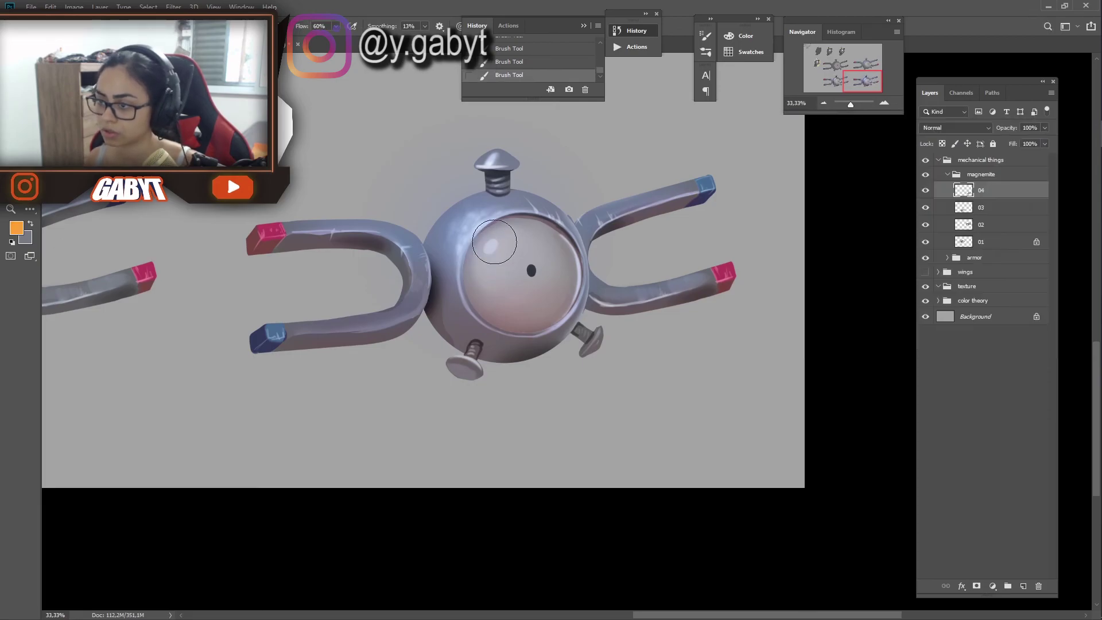
pyautogui.moveTo(850, 105); pyautogui.dragTo(850, 104)
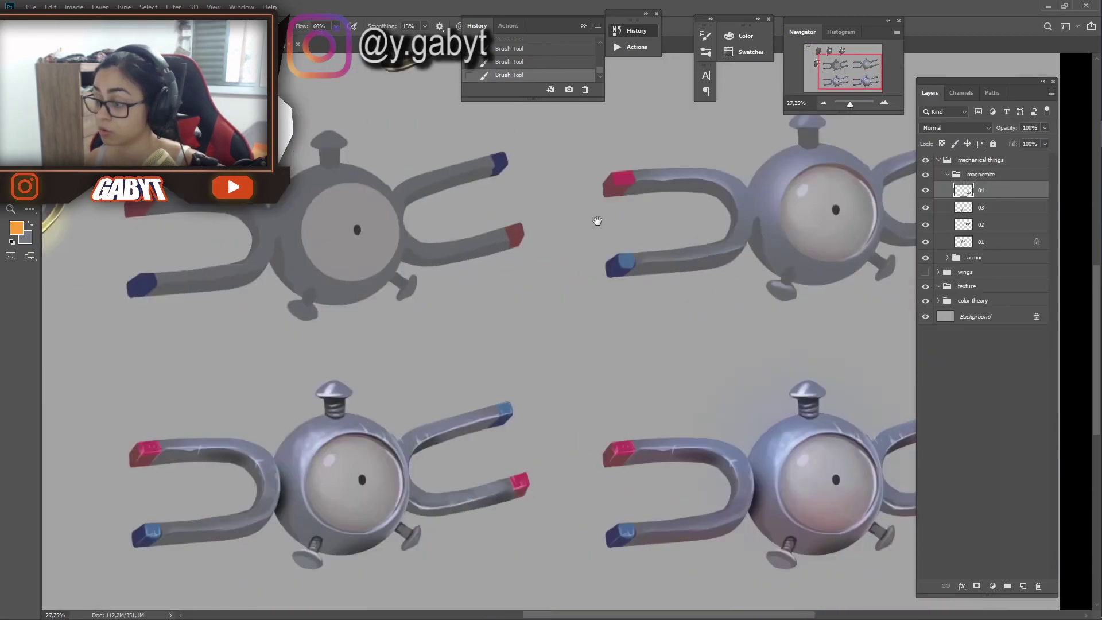
pyautogui.moveTo(598, 221); pyautogui.dragTo(287, 74)
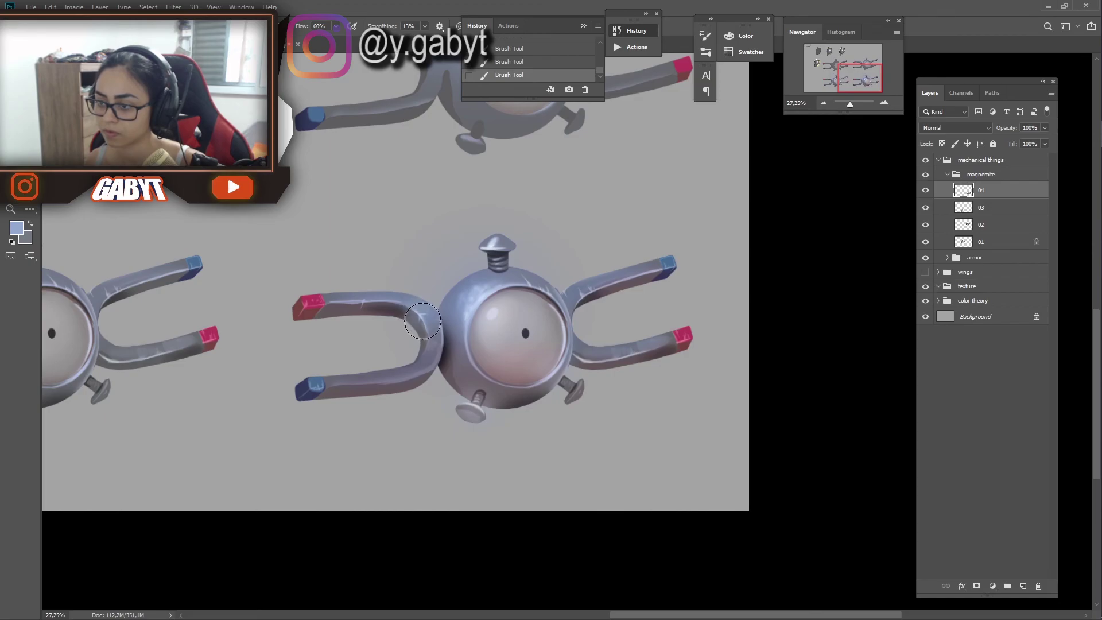
# Enlarge the brush and paint a light highlight along the upper-right magnet arm
pyautogui.hotkey('ctrl', 'z')
pyautogui.hotkey('ctrl', 'z')
pyautogui.press('F5')
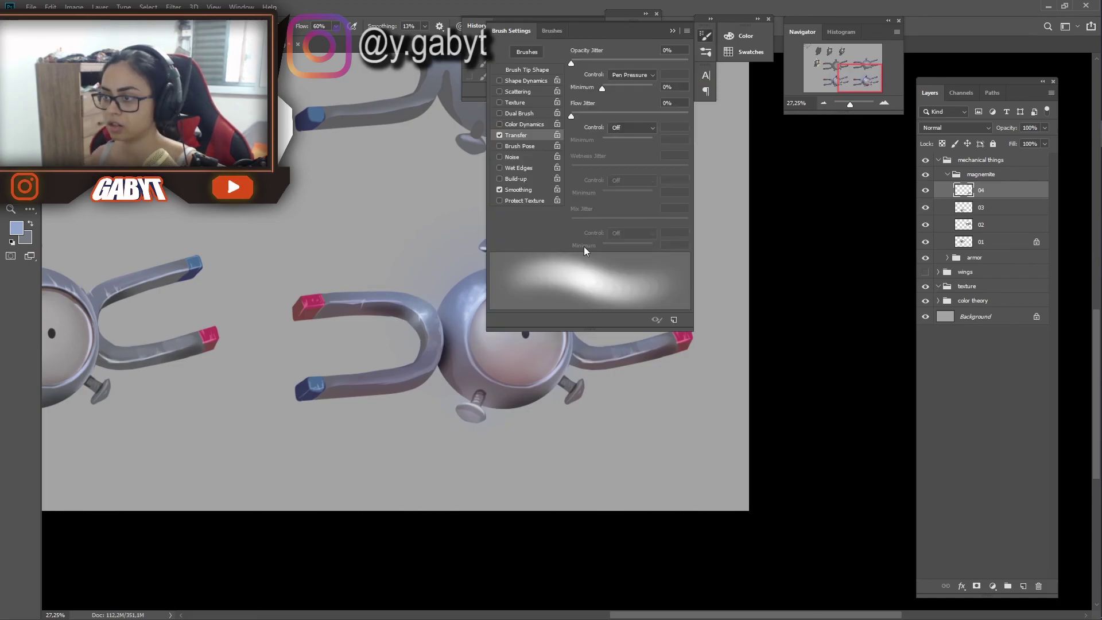
pyautogui.press('F5')
pyautogui.hotkey('ctrl', 'shift', 'z')
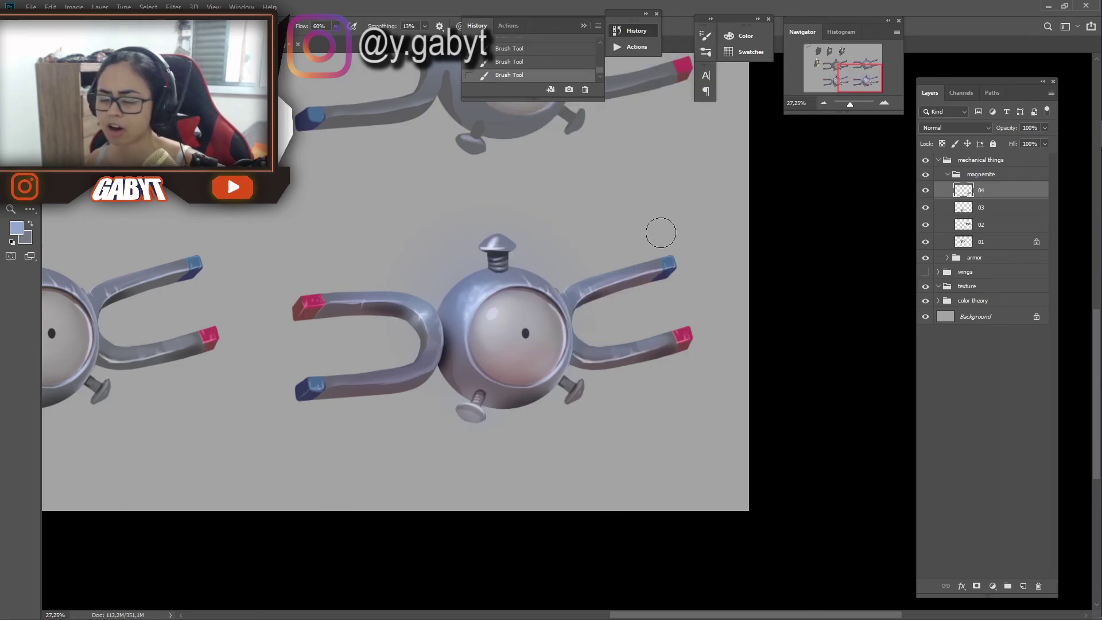
pyautogui.press('F5')
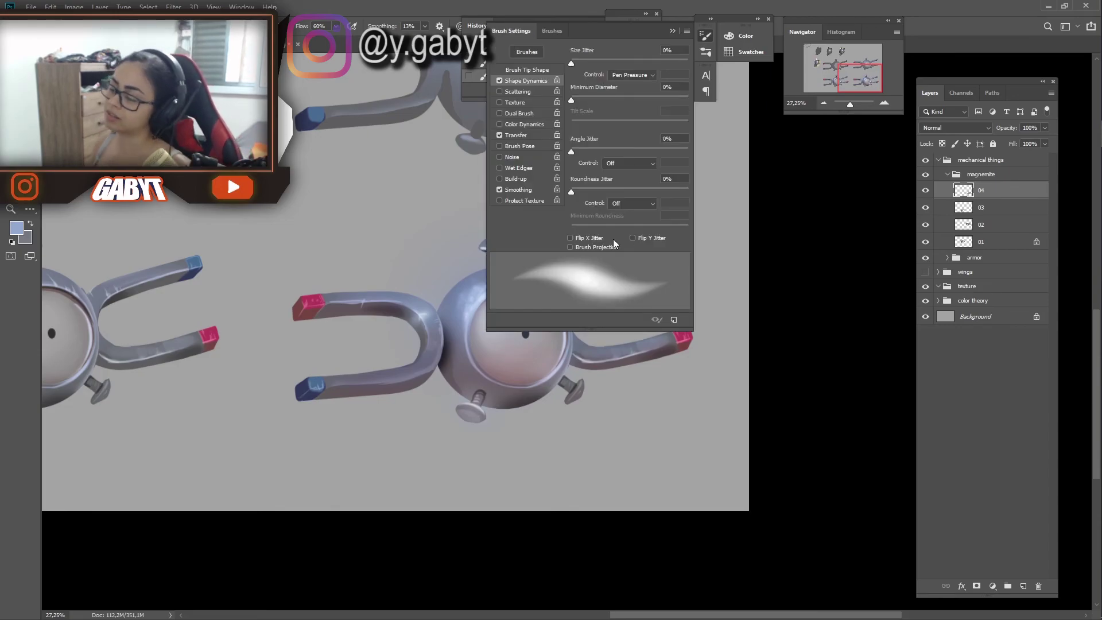
pyautogui.press('F5')
pyautogui.press(']')
pyautogui.press(']')
pyautogui.press(']')
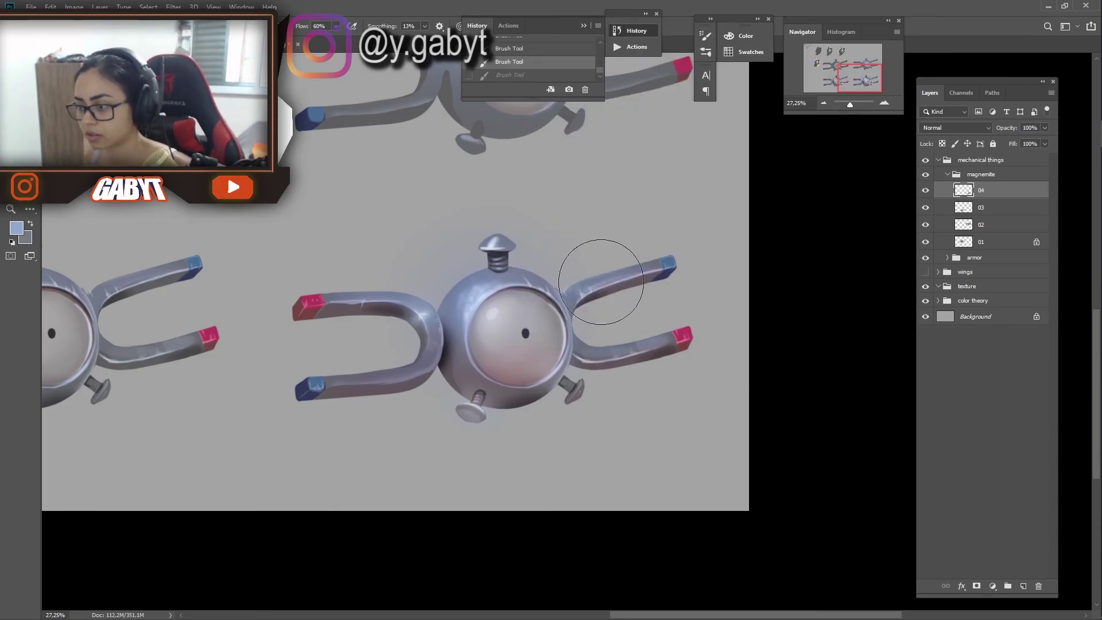
pyautogui.moveTo(597, 287); pyautogui.dragTo(666, 267)
# Paint a warm orange glow on the lower eye and remove the selection
pyautogui.press('h')
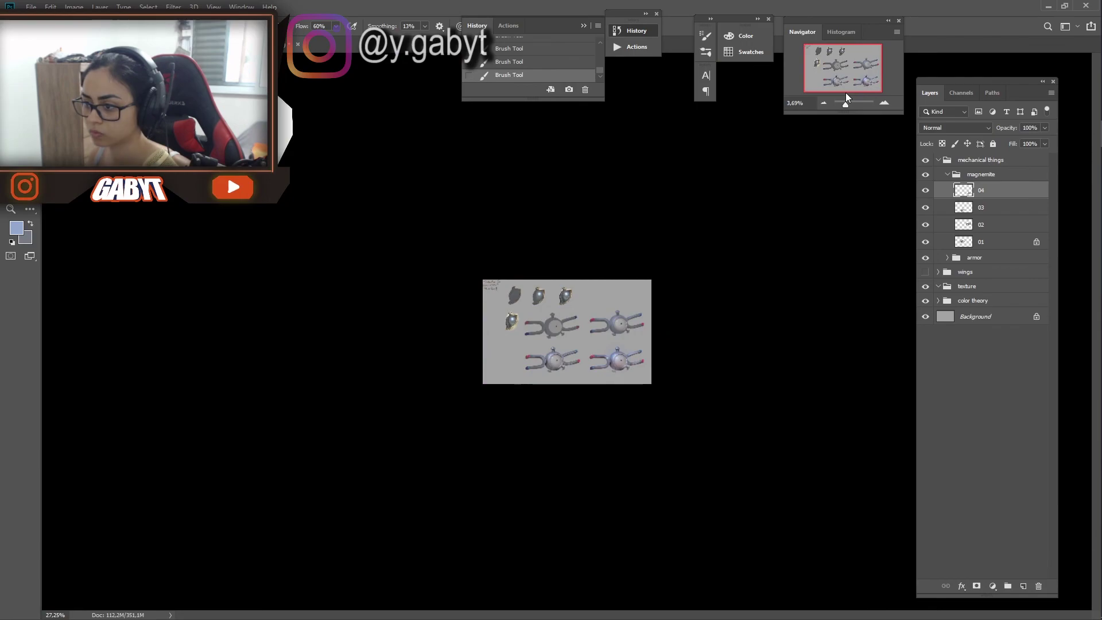
pyautogui.moveTo(863, 127); pyautogui.dragTo(585, 273)
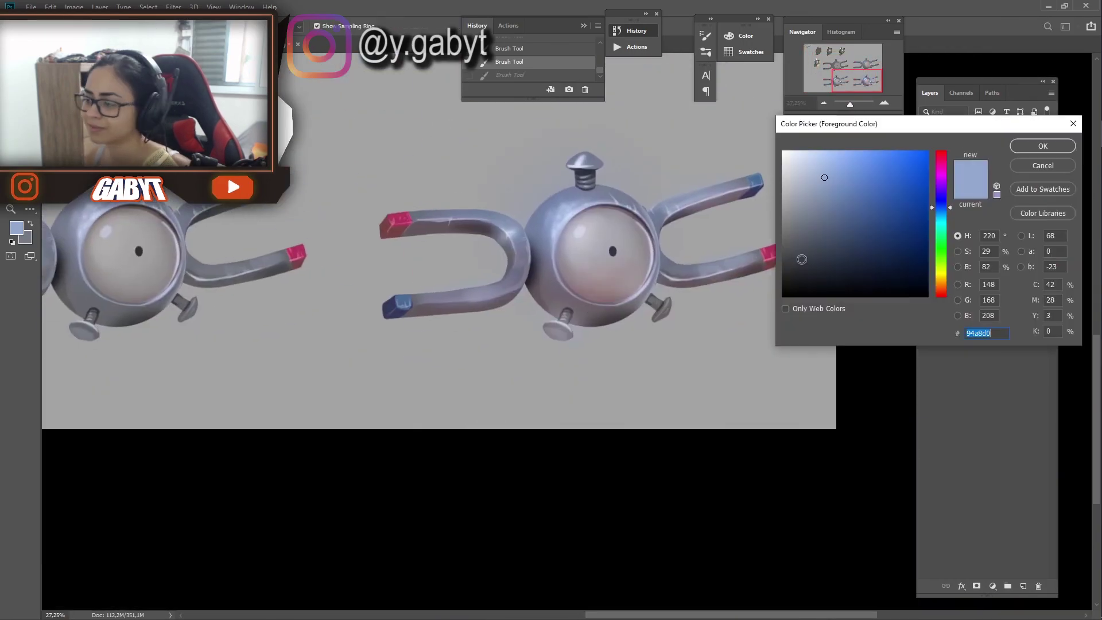
pyautogui.click(867, 172)
pyautogui.click(1046, 143)
pyautogui.hotkey('ctrl', 'z')
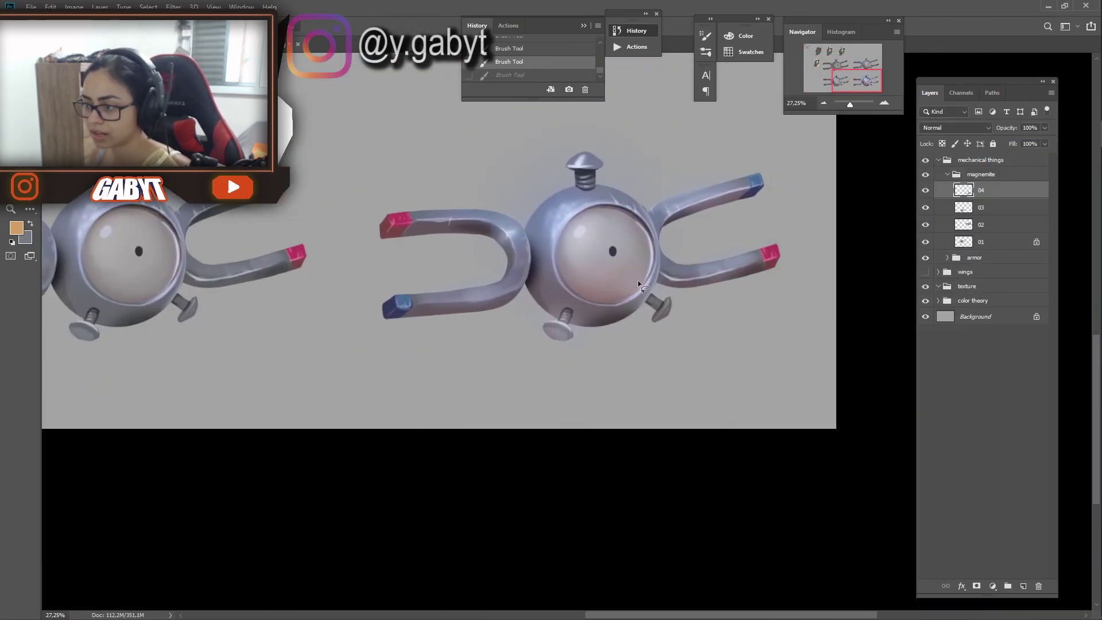
pyautogui.hotkey('ctrl', 'z')
pyautogui.hotkey('ctrl', 'z')
pyautogui.click(598, 299)
pyautogui.hotkey('ctrl', 'd')
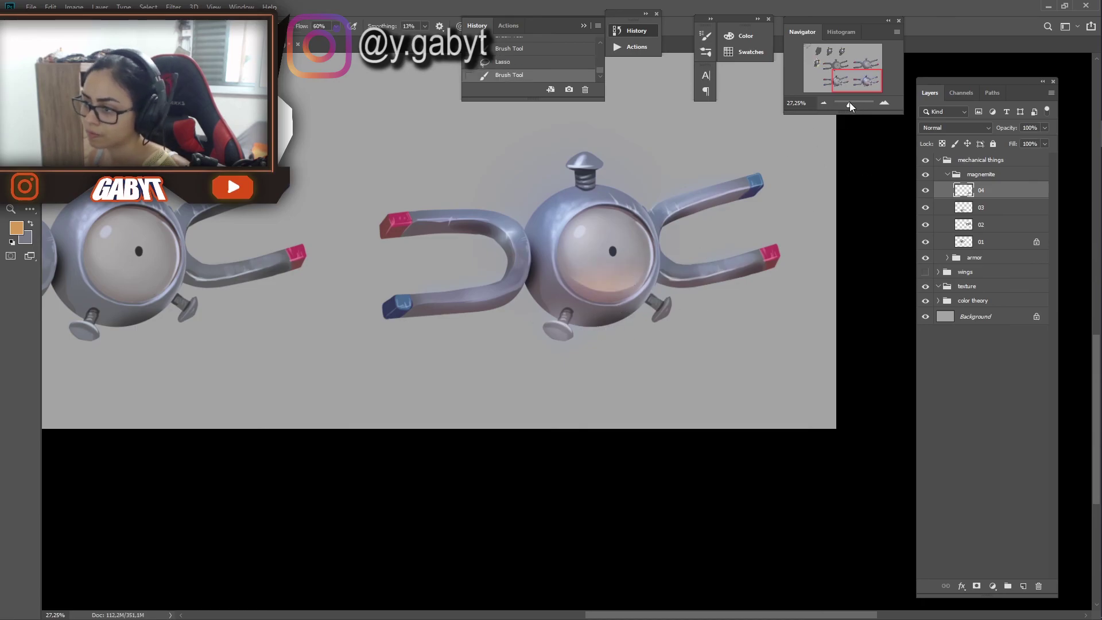
pyautogui.scroll(2, 834, 150)
# Lock layer 04 and shade where the left magnet arm joins the body, undoing extra strokes
pyautogui.press('/')
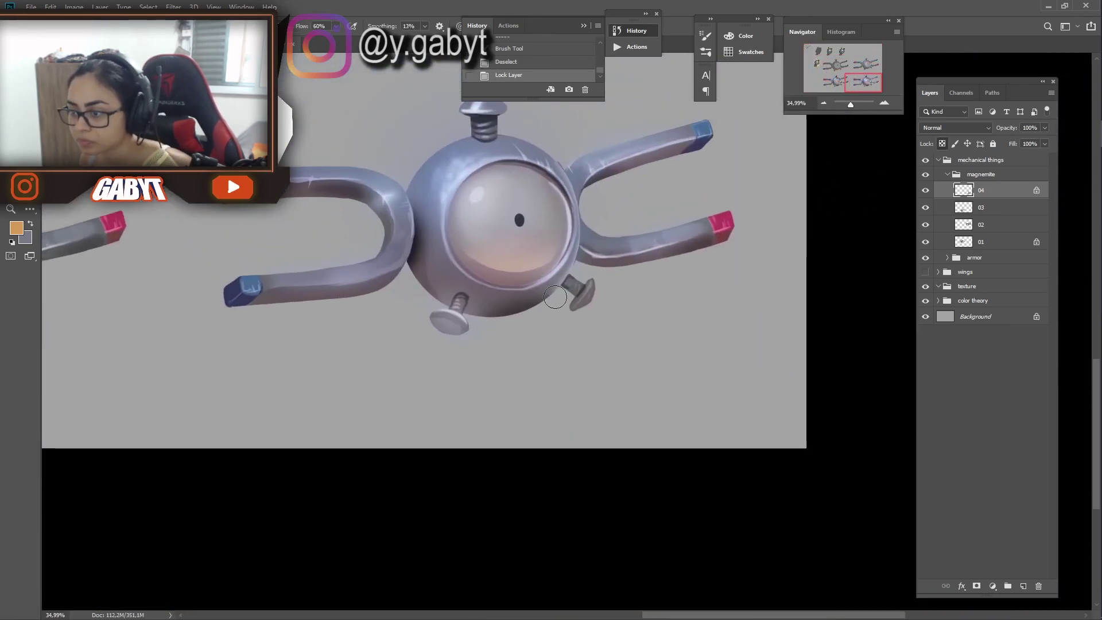
pyautogui.moveTo(488, 298); pyautogui.dragTo(545, 322)
pyautogui.moveTo(402, 287); pyautogui.dragTo(447, 275)
pyautogui.hotkey('ctrl', 'z')
pyautogui.moveTo(254, 328); pyautogui.dragTo(322, 290)
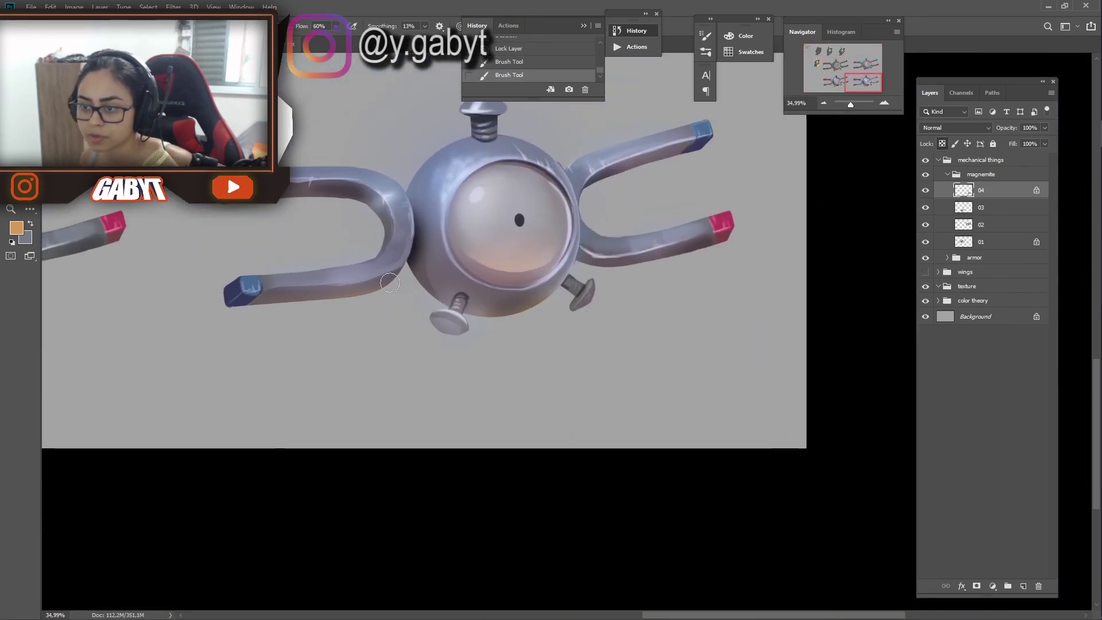
pyautogui.moveTo(627, 265); pyautogui.dragTo(689, 252)
pyautogui.hotkey('ctrl', 'z')
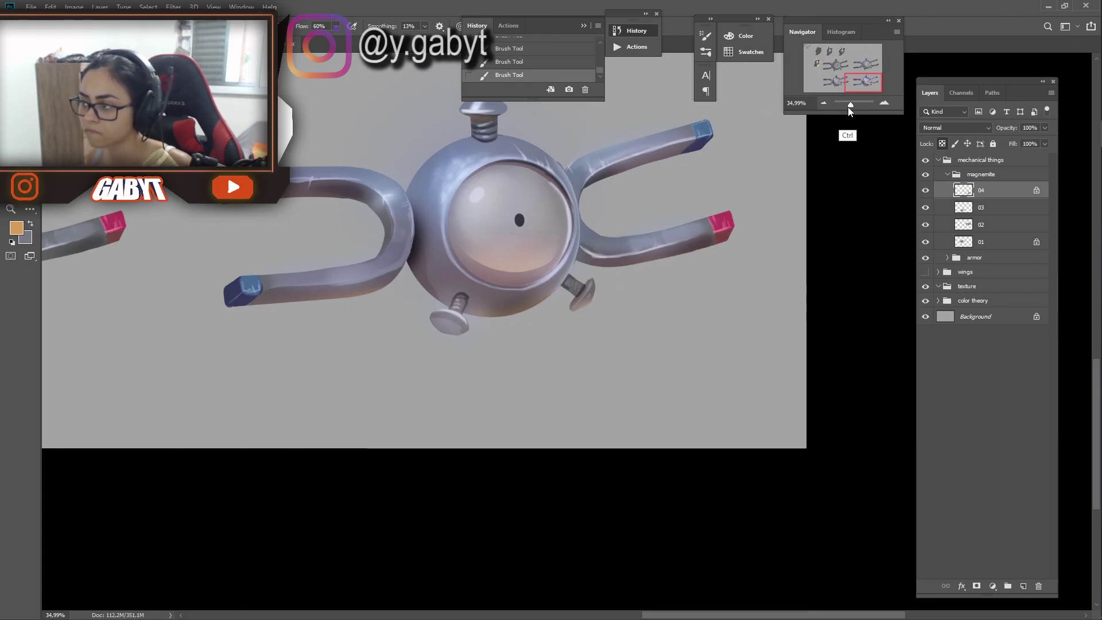
pyautogui.scroll(-5, 792, 221)
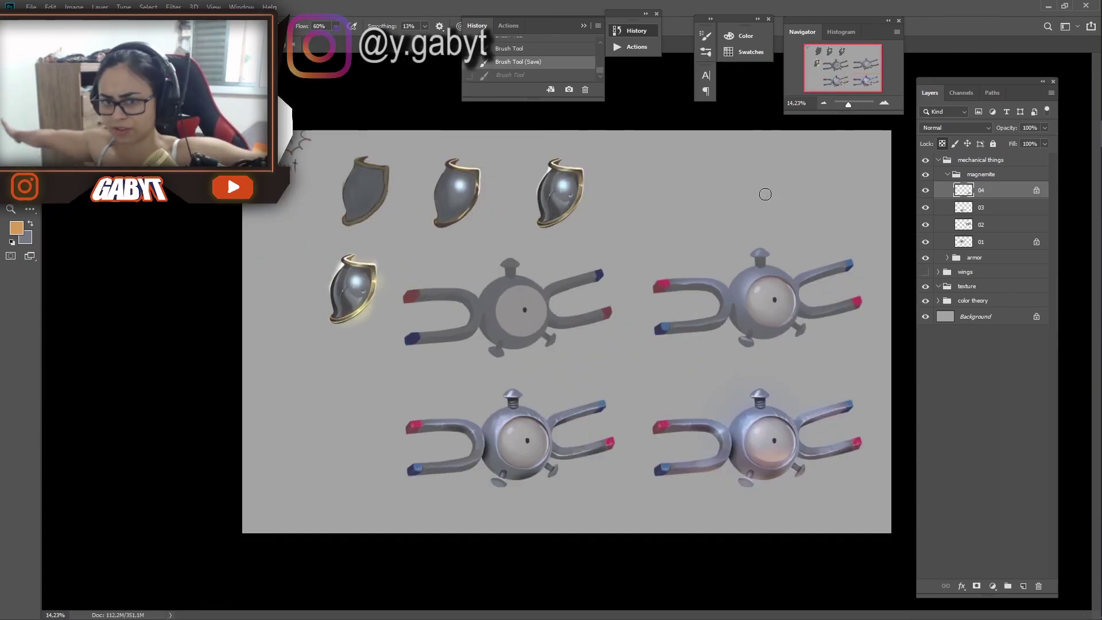
pyautogui.moveTo(849, 105)
pyautogui.mouseDown()
pyautogui.moveTo(881, 105)
pyautogui.moveTo(847, 107)
pyautogui.mouseUp()
# Switch the foreground colour to white and brush small highlights onto the screw and a magnet arm
pyautogui.scroll(5, 849, 319)
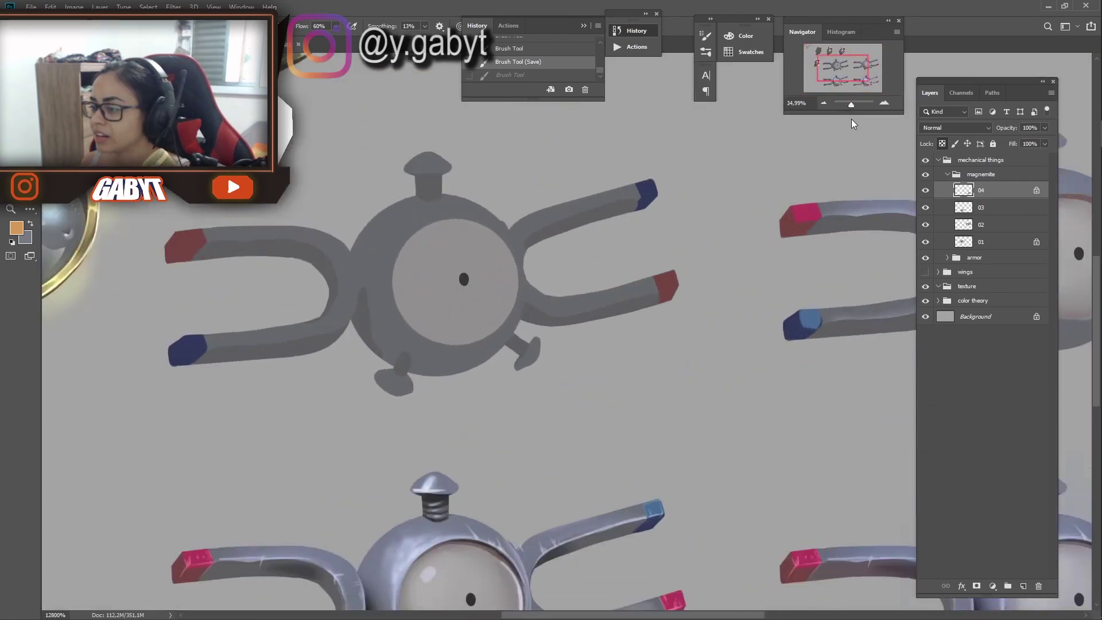
pyautogui.scroll(-3, 828, 103)
pyautogui.press('d')
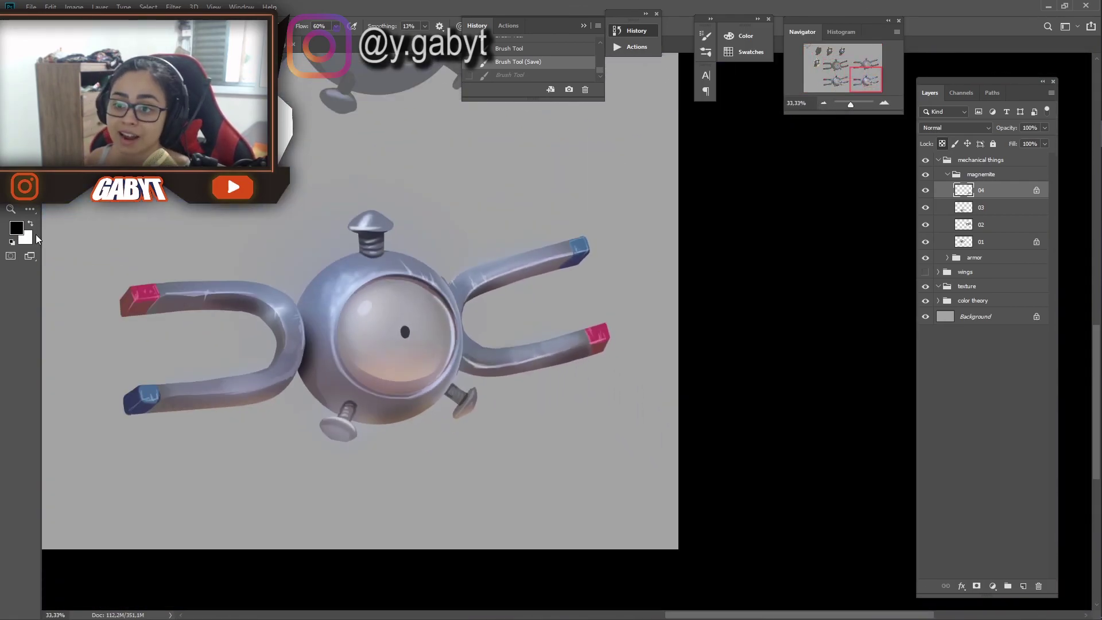
pyautogui.press('x')
pyautogui.click(388, 216)
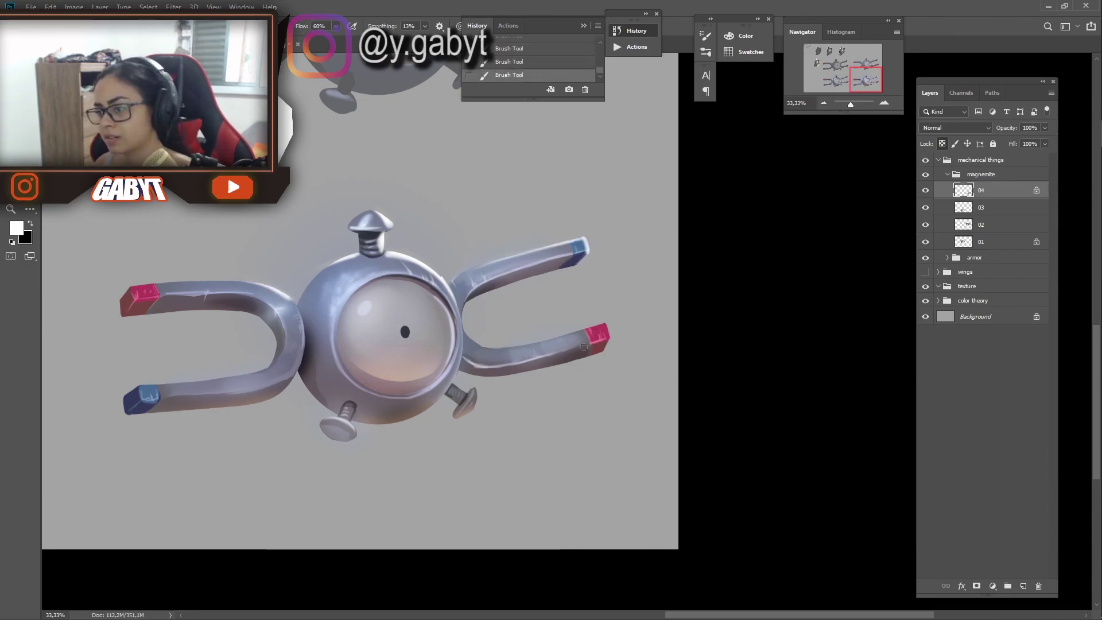
pyautogui.moveTo(584, 347); pyautogui.dragTo(556, 261)
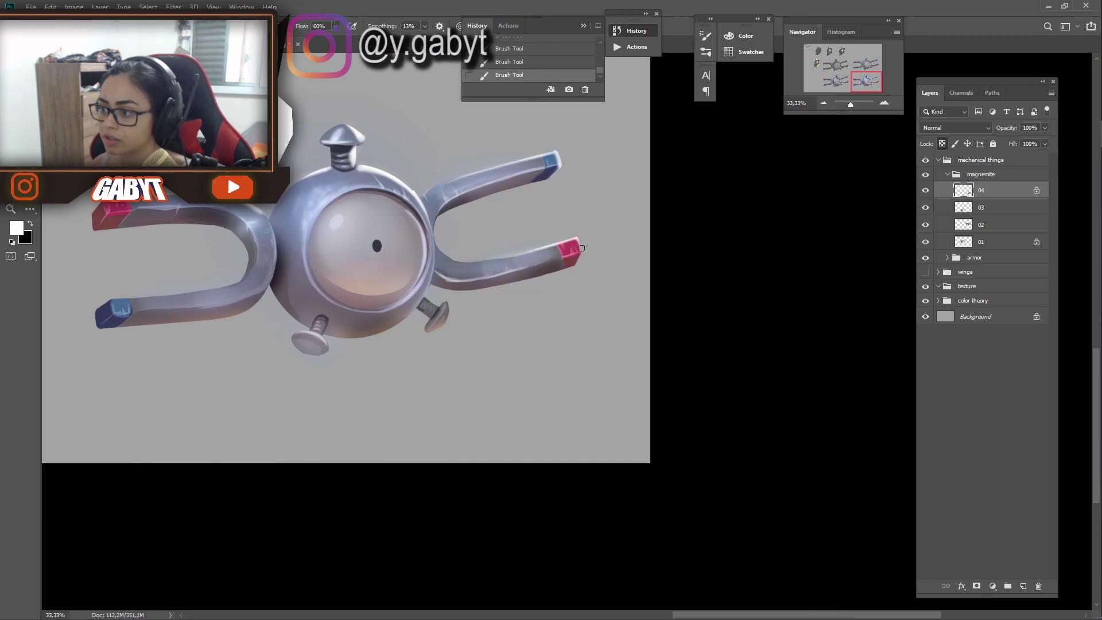